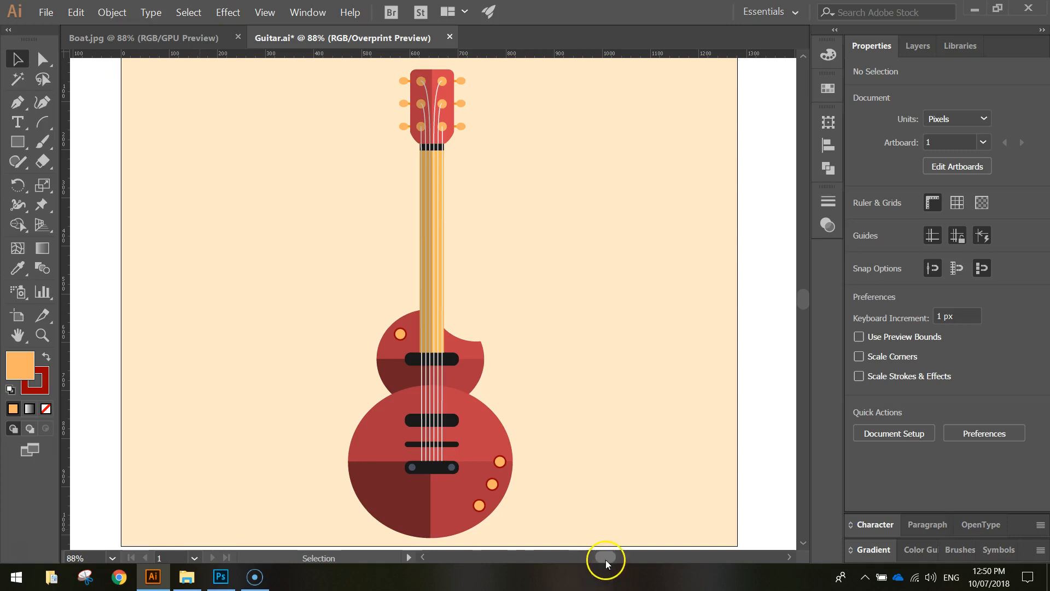
# Step: Create a new document from the Web 1280 x 1024 px preset
pyautogui.click(45, 12)
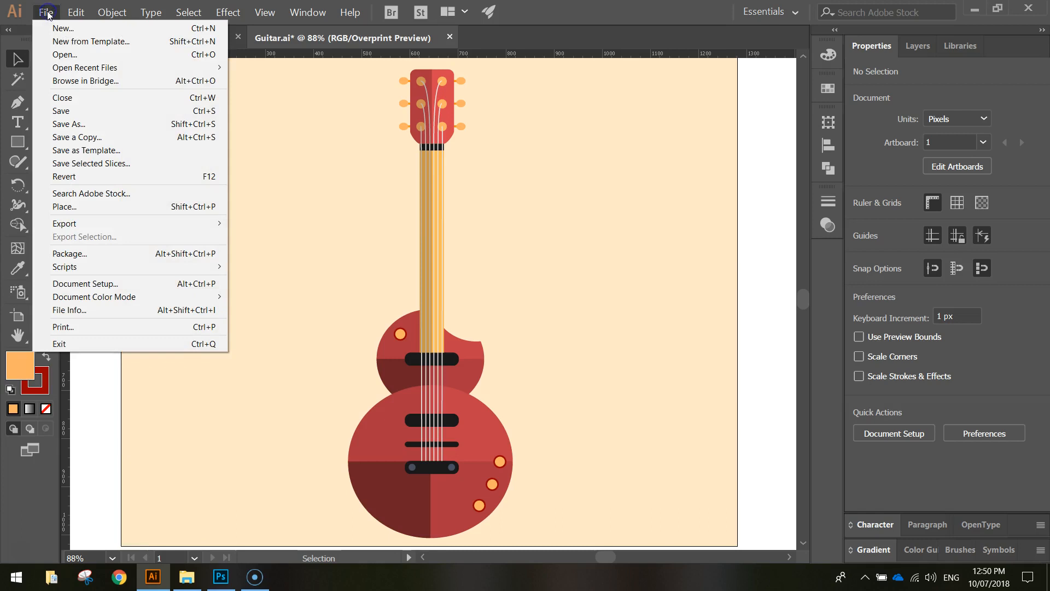
pyautogui.click(85, 28)
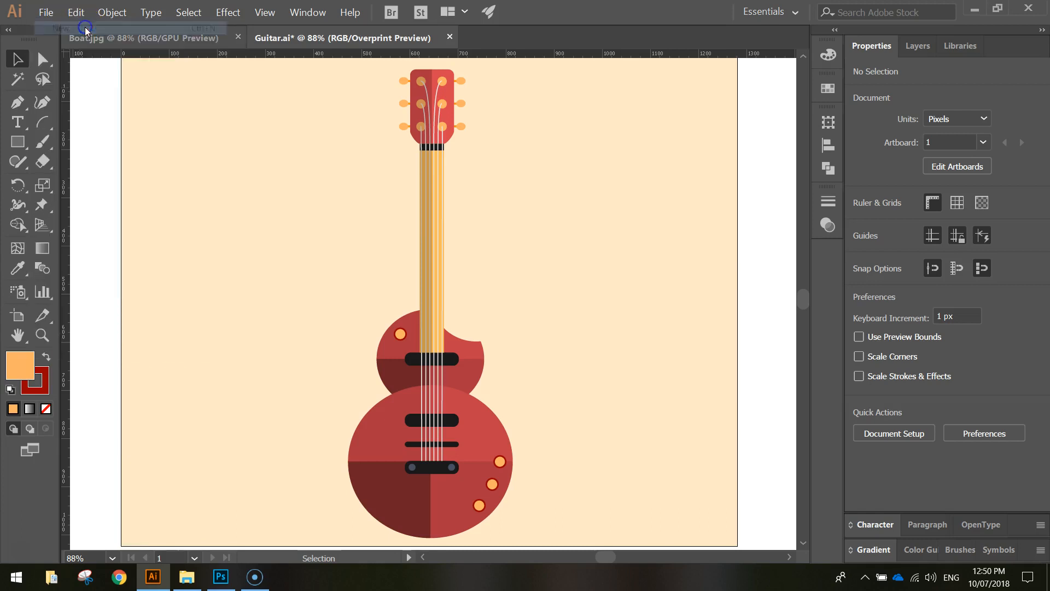
pyautogui.click(483, 50)
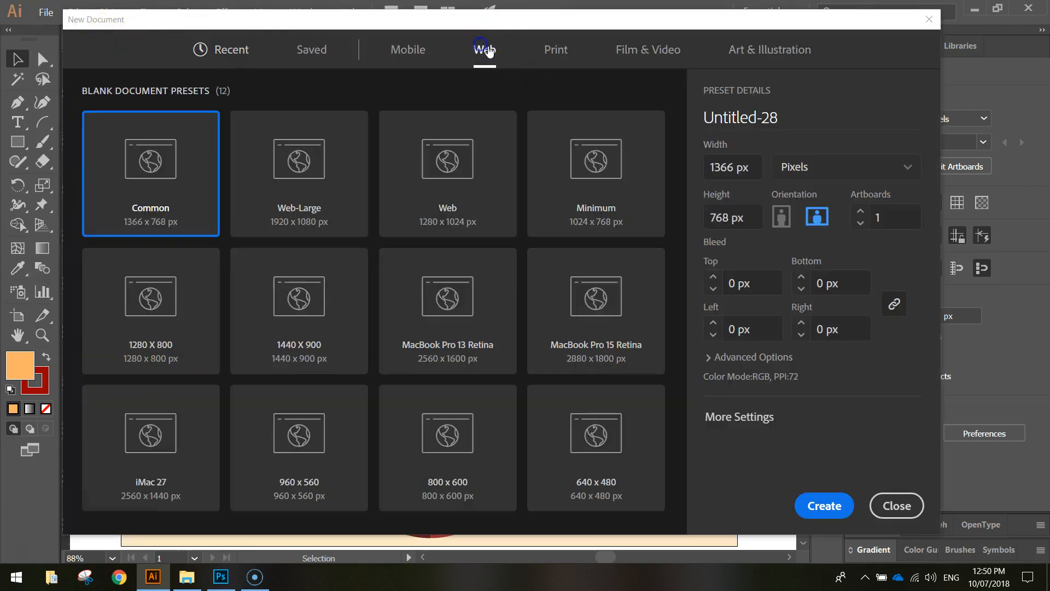
pyautogui.click(461, 157)
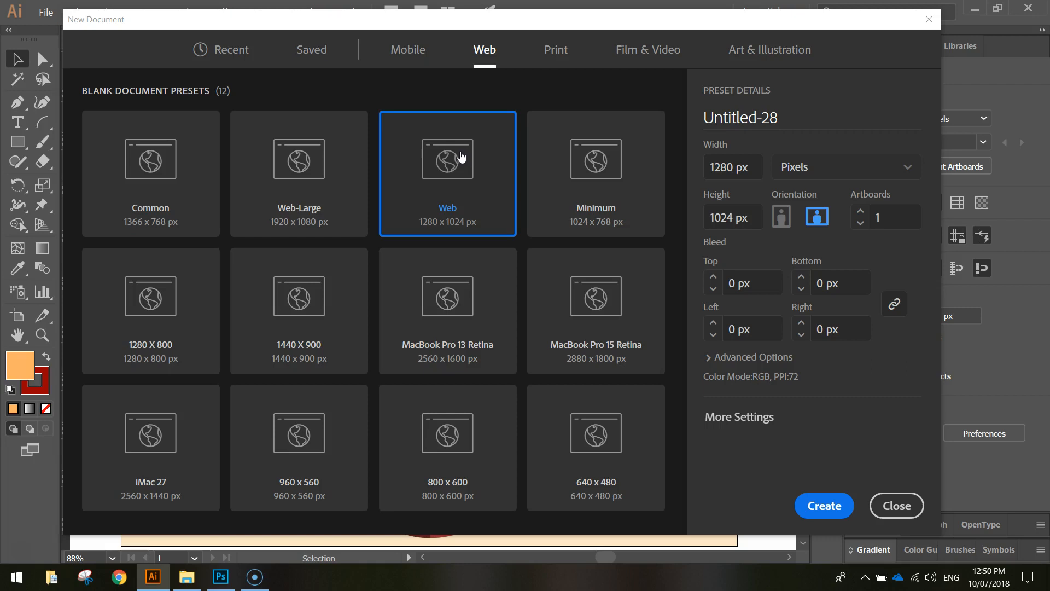
pyautogui.click(823, 504)
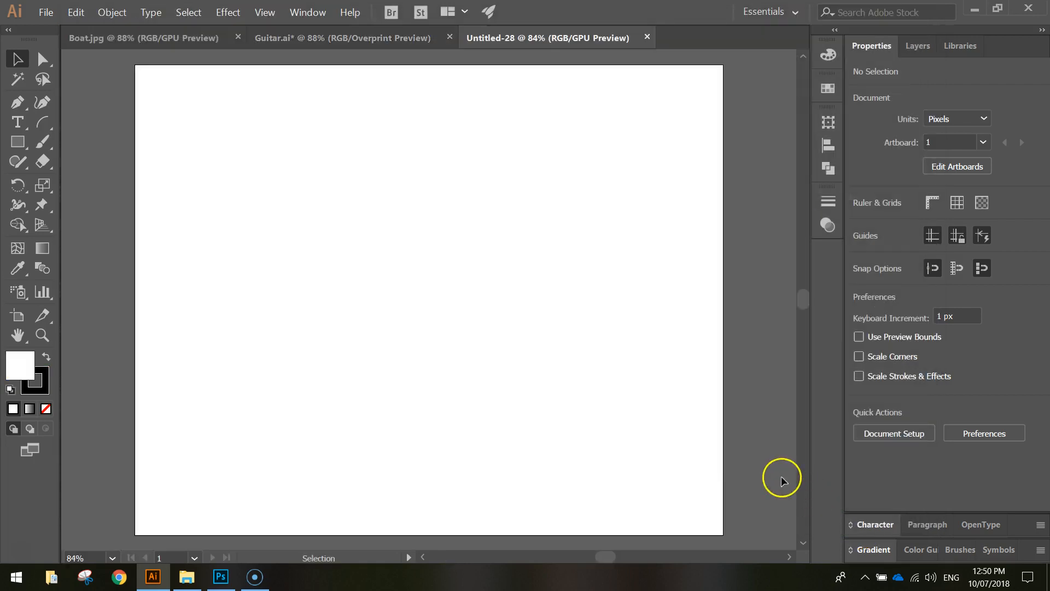
# Step: Draw a 1280 x 1024 px background rectangle covering the artboard, with no stroke and a light orange FFC87E fill
pyautogui.click(23, 143)
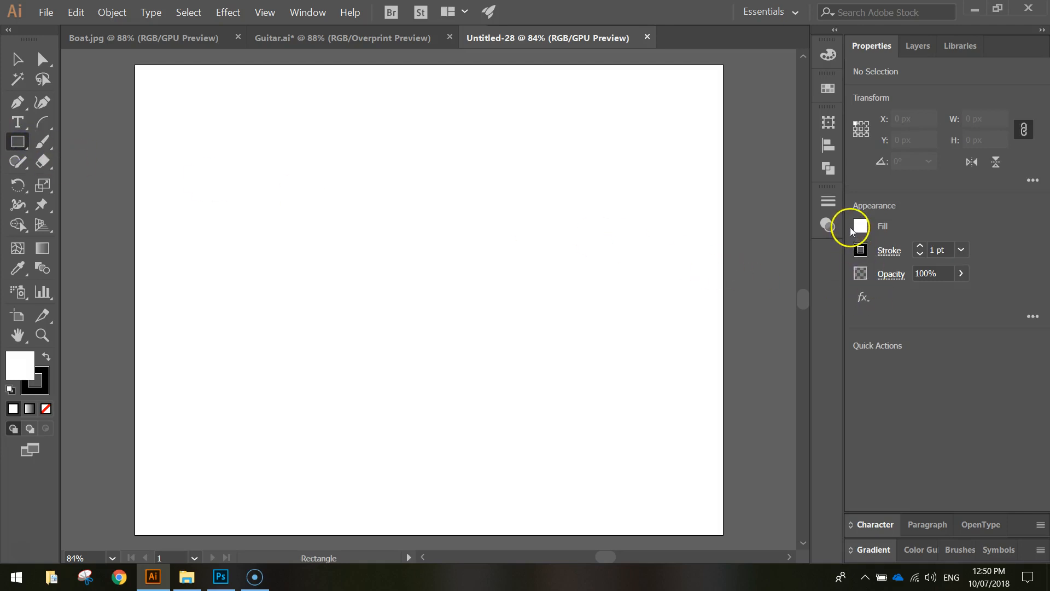
pyautogui.click(860, 250)
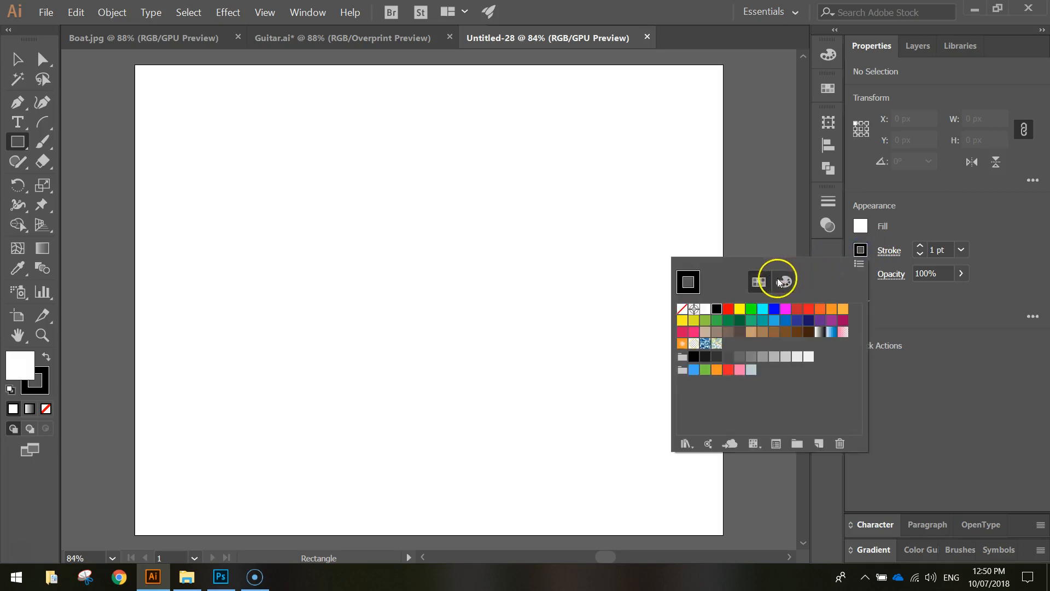
pyautogui.click(681, 310)
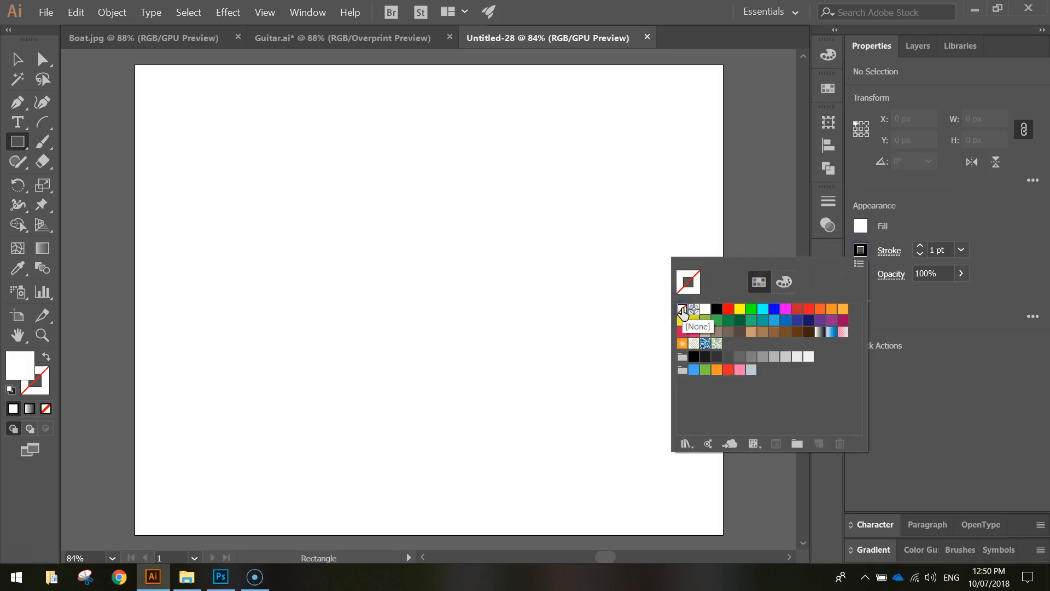
pyautogui.click(883, 226)
pyautogui.click(861, 226)
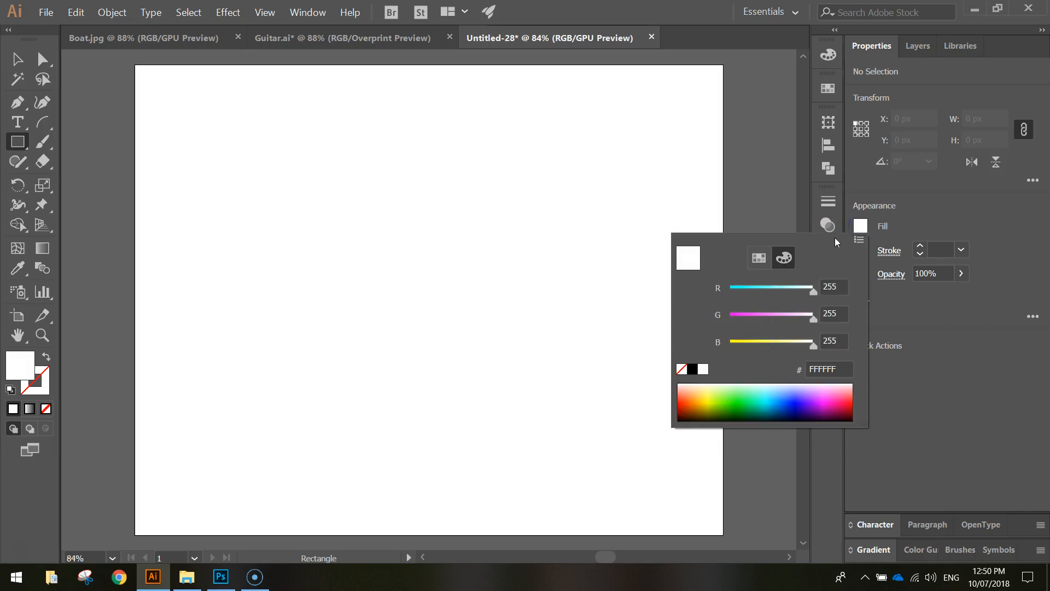
pyautogui.click(758, 257)
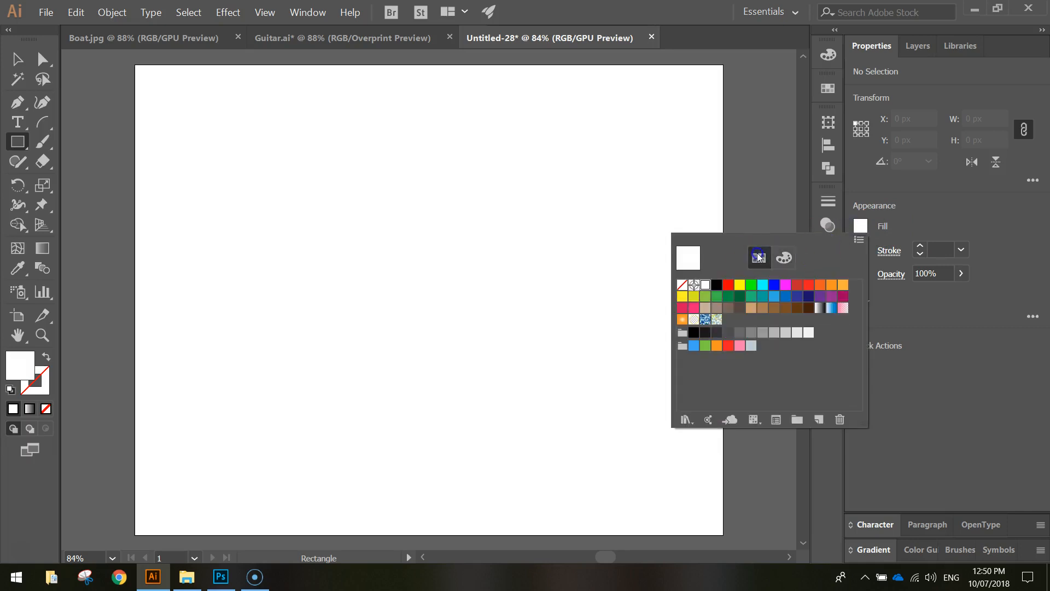
pyautogui.click(751, 307)
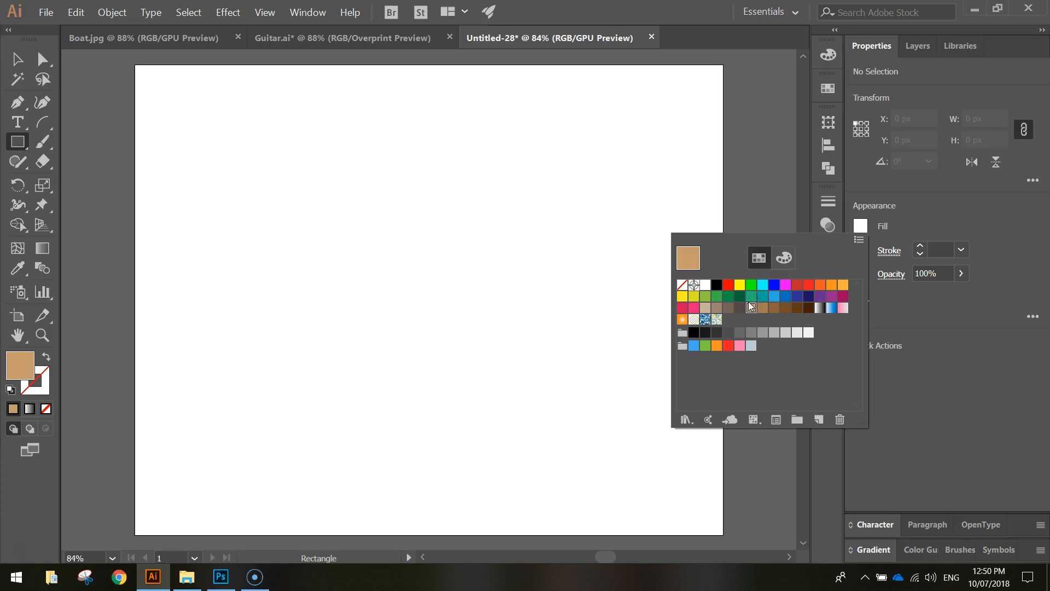
pyautogui.click(704, 308)
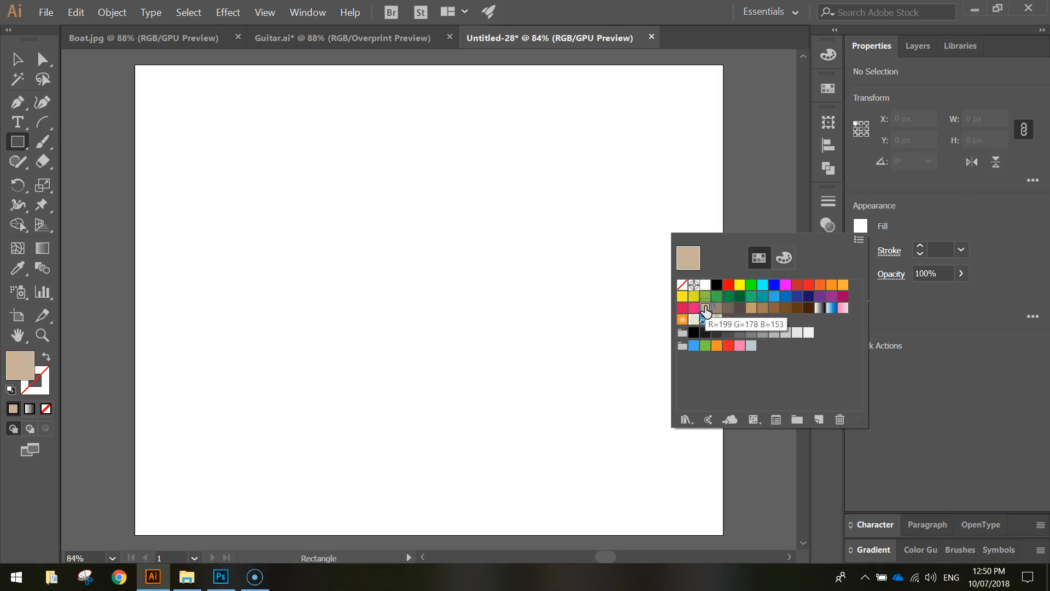
pyautogui.click(785, 257)
pyautogui.moveTo(779, 346); pyautogui.dragTo(763, 345)
pyautogui.moveTo(800, 292); pyautogui.dragTo(797, 320)
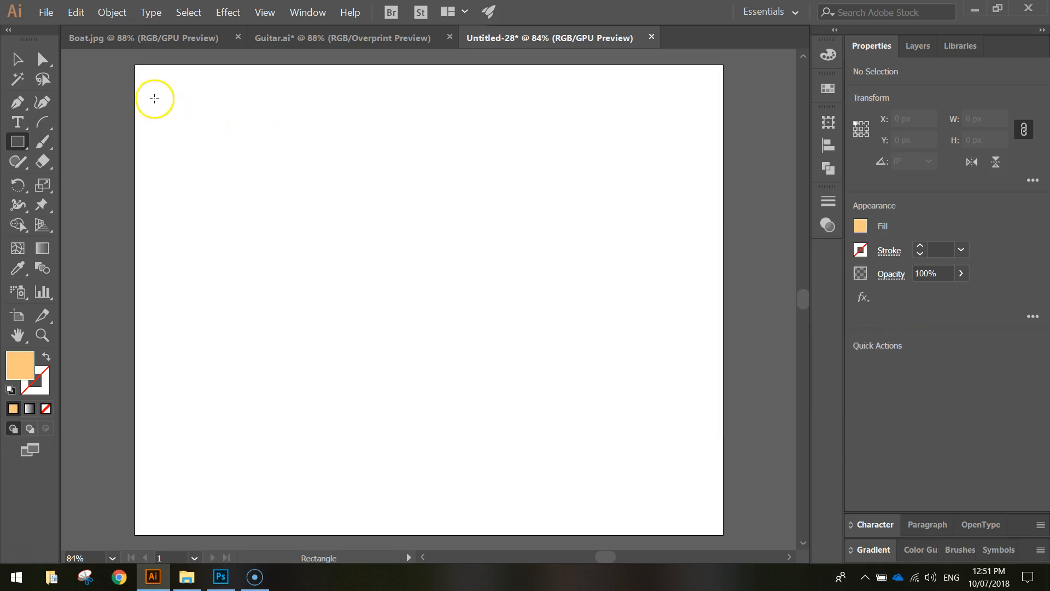
pyautogui.moveTo(135, 65); pyautogui.dragTo(723, 535)
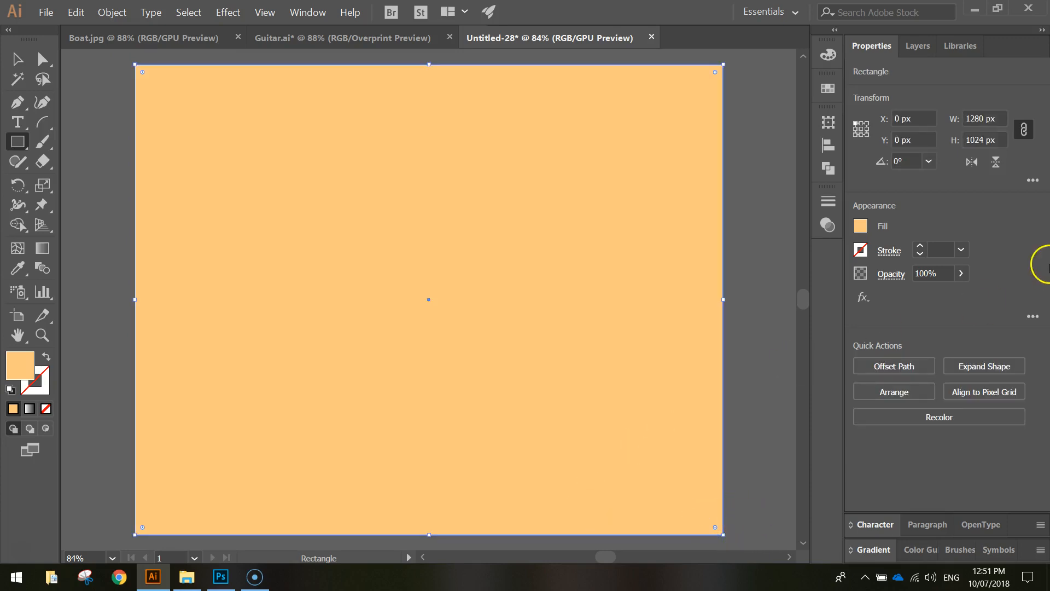
# Step: Expand Layer 1 in the layer list and lock the background rectangle
pyautogui.click(914, 49)
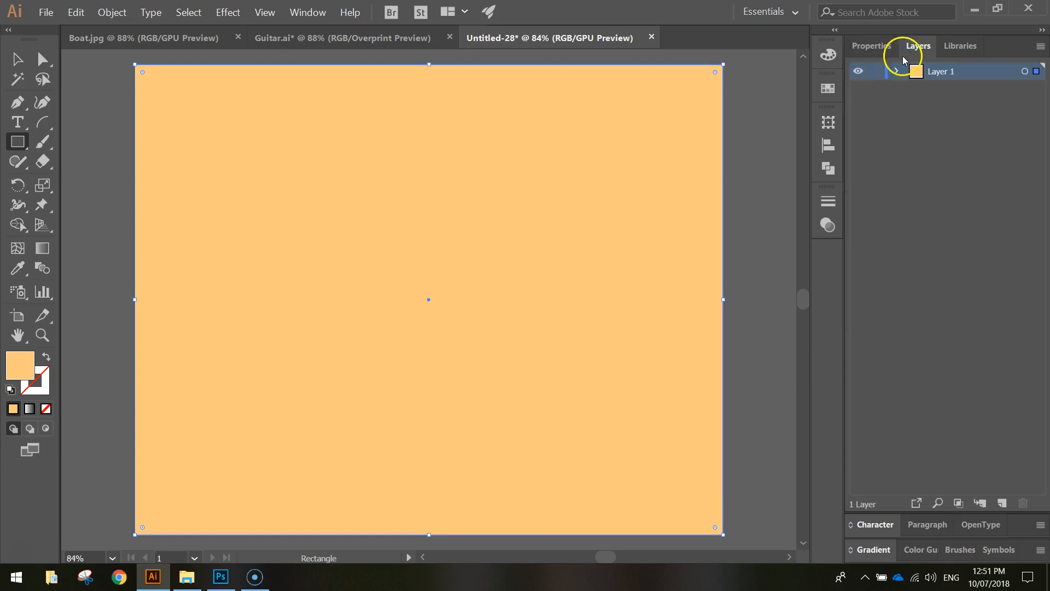
pyautogui.click(897, 72)
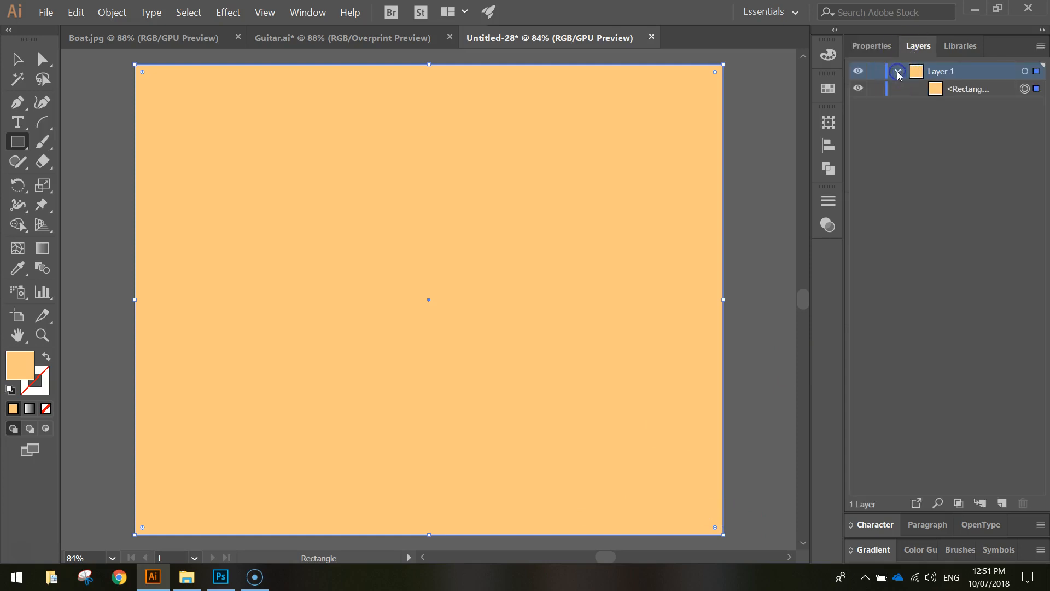
pyautogui.click(944, 87)
pyautogui.click(934, 91)
pyautogui.click(876, 88)
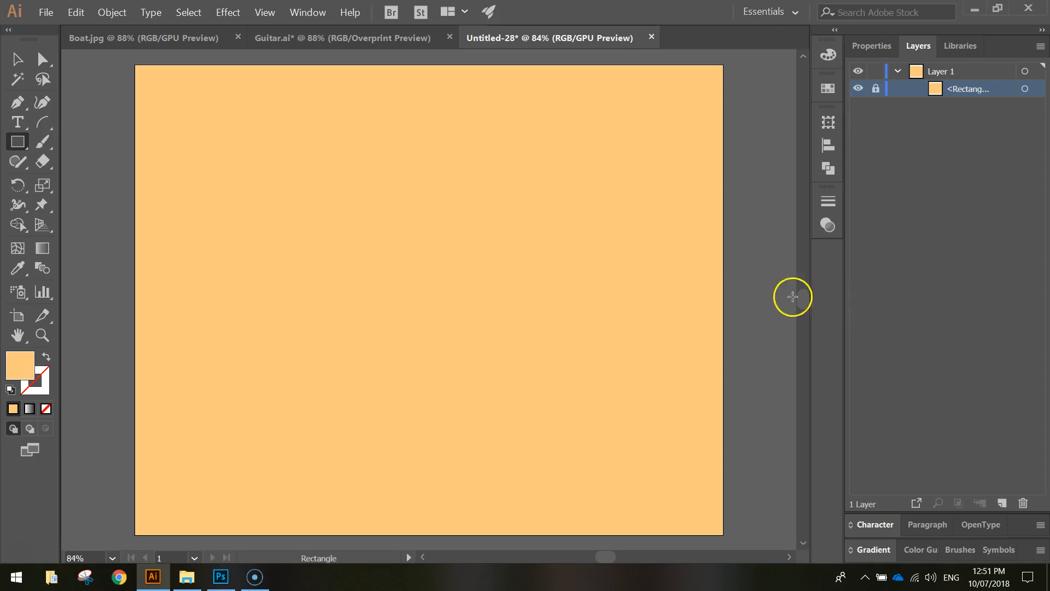
# Step: Draw a circle about 313 px in diameter with fill d6444f in the lower middle of the artboard
pyautogui.click(18, 142)
pyautogui.rightClick(14, 143)
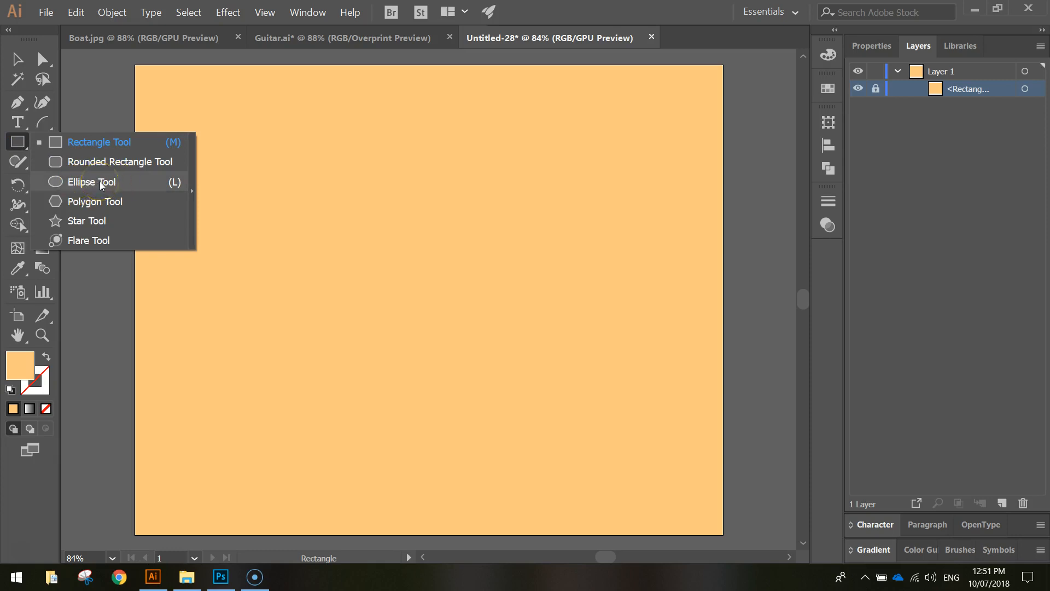
pyautogui.click(100, 185)
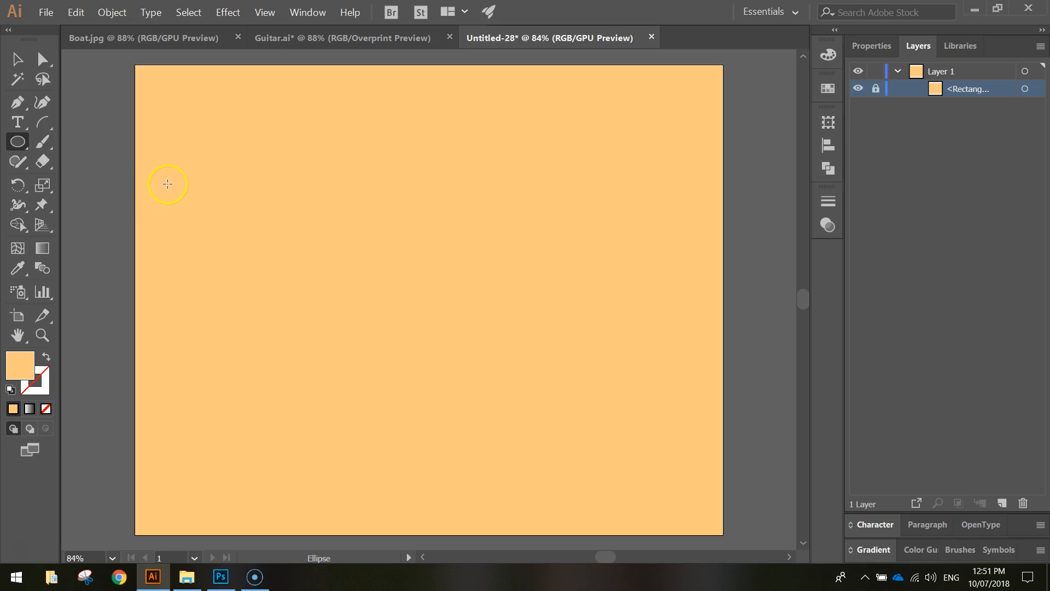
pyautogui.click(867, 45)
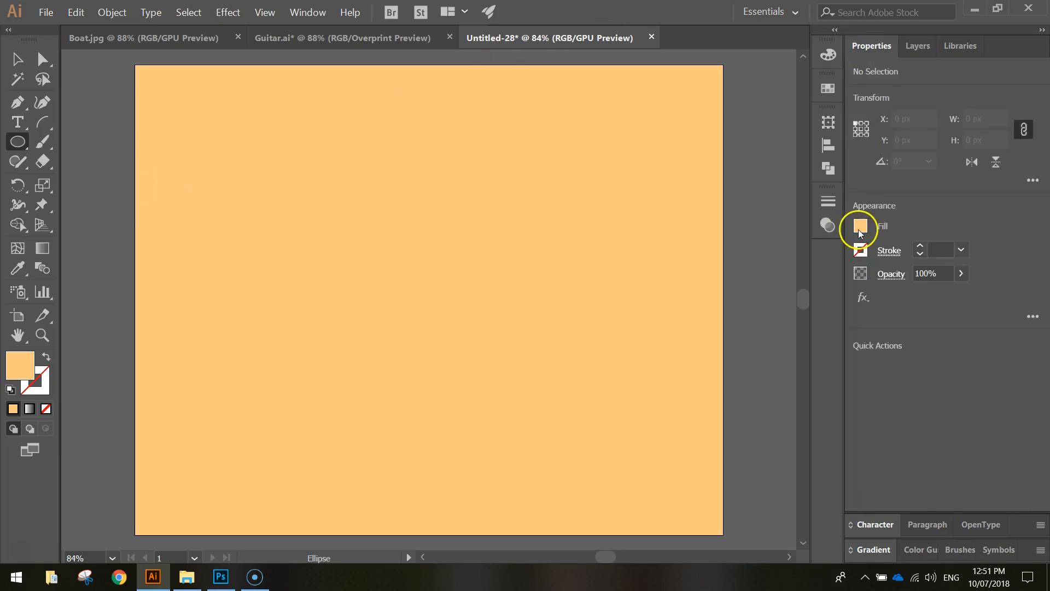
pyautogui.click(859, 230)
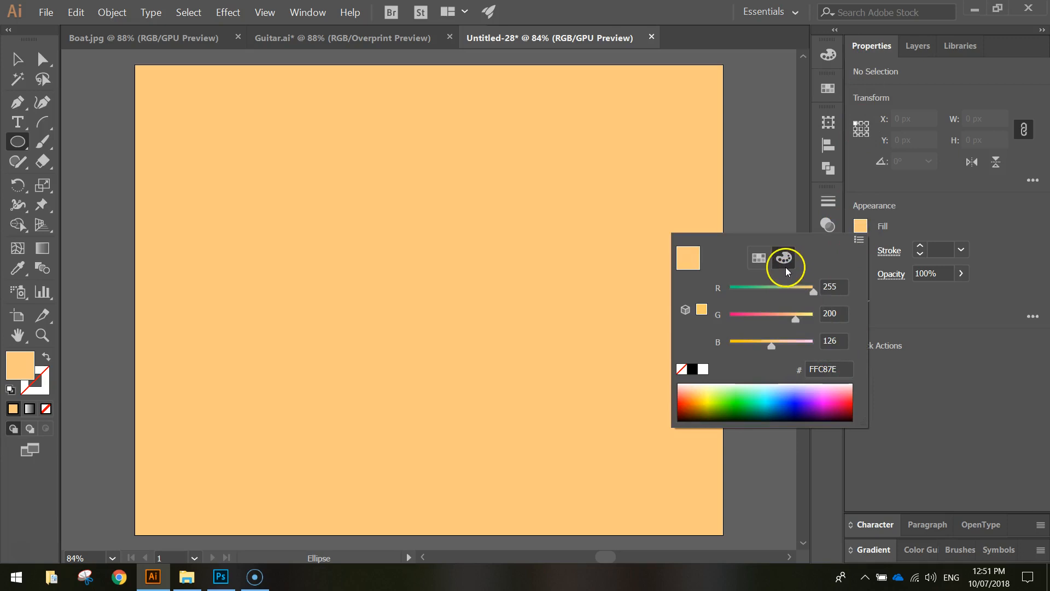
pyautogui.click(839, 368)
pyautogui.moveTo(841, 367); pyautogui.dragTo(799, 367)
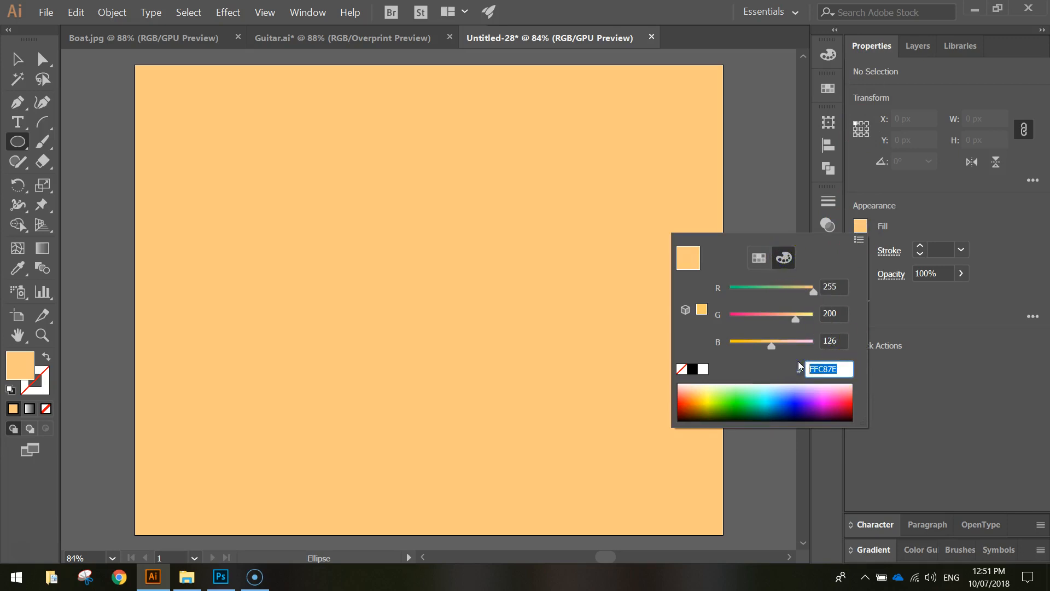
pyautogui.write('d6444f')
pyautogui.press('Return')
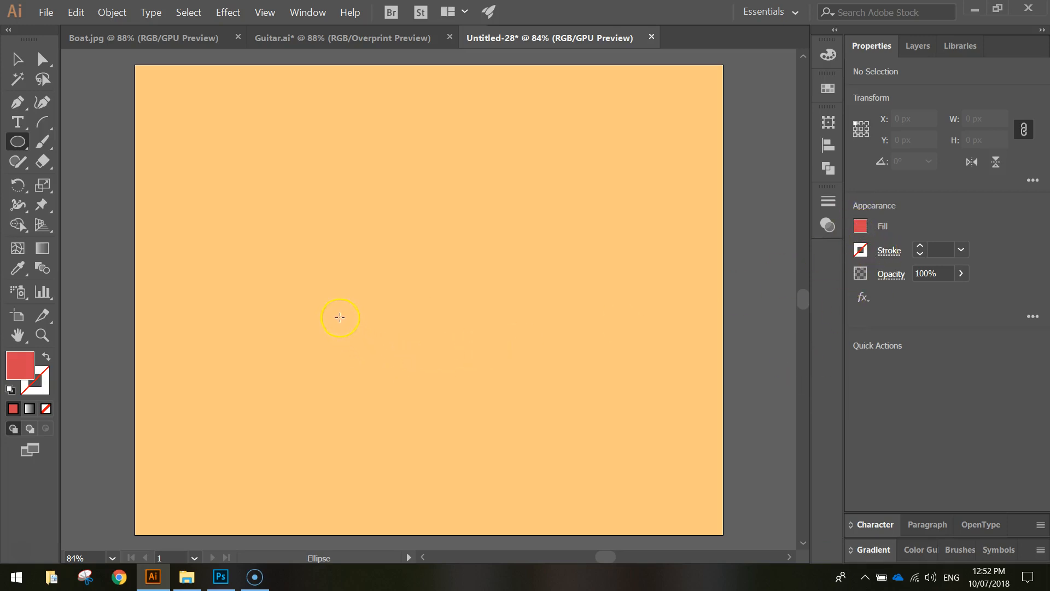
pyautogui.moveTo(348, 331); pyautogui.dragTo(492, 453)
# Step: Move the red circle down to the horizontal centre near the artboard's lower edge, at about X 484 px, Y 667 px, and deselect it
pyautogui.click(17, 59)
pyautogui.moveTo(439, 376); pyautogui.dragTo(441, 394)
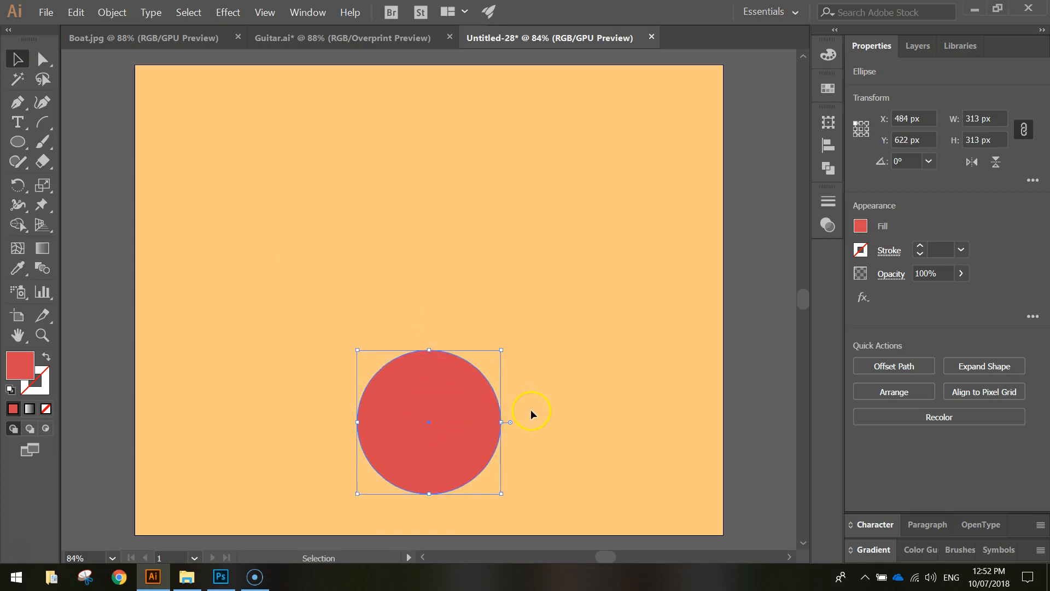
pyautogui.moveTo(503, 349); pyautogui.dragTo(503, 349)
pyautogui.moveTo(446, 375)
pyautogui.mouseDown()
pyautogui.moveTo(452, 399)
pyautogui.moveTo(444, 395)
pyautogui.mouseUp()
pyautogui.click(445, 382)
pyautogui.click(425, 424)
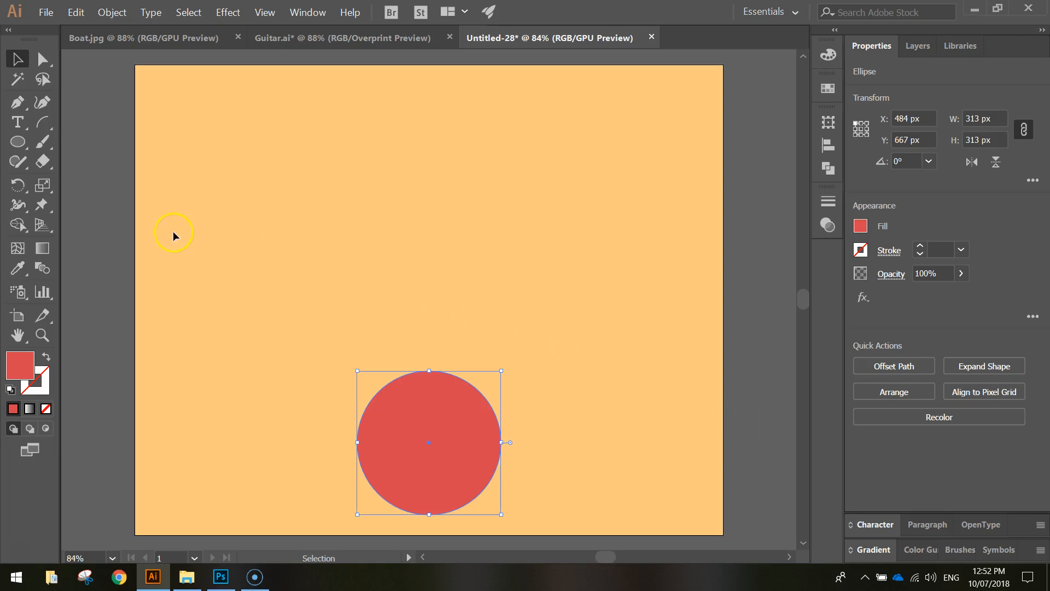
pyautogui.click(359, 331)
# Step: Draw a black rectangle about 302 x 439 px over the right half of the red circle
pyautogui.moveTo(17, 144); pyautogui.dragTo(77, 139)
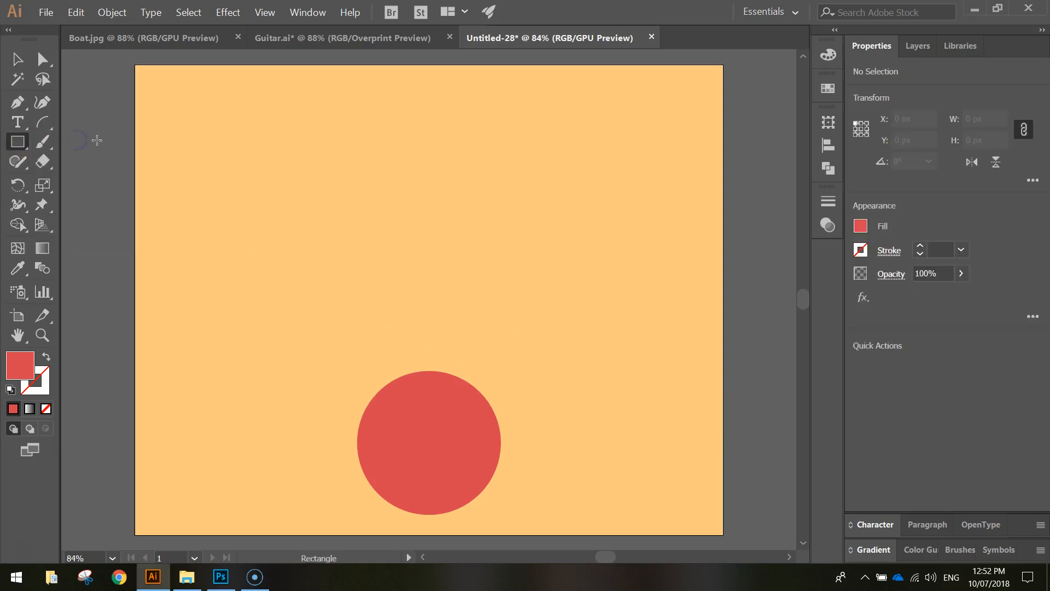
pyautogui.click(860, 226)
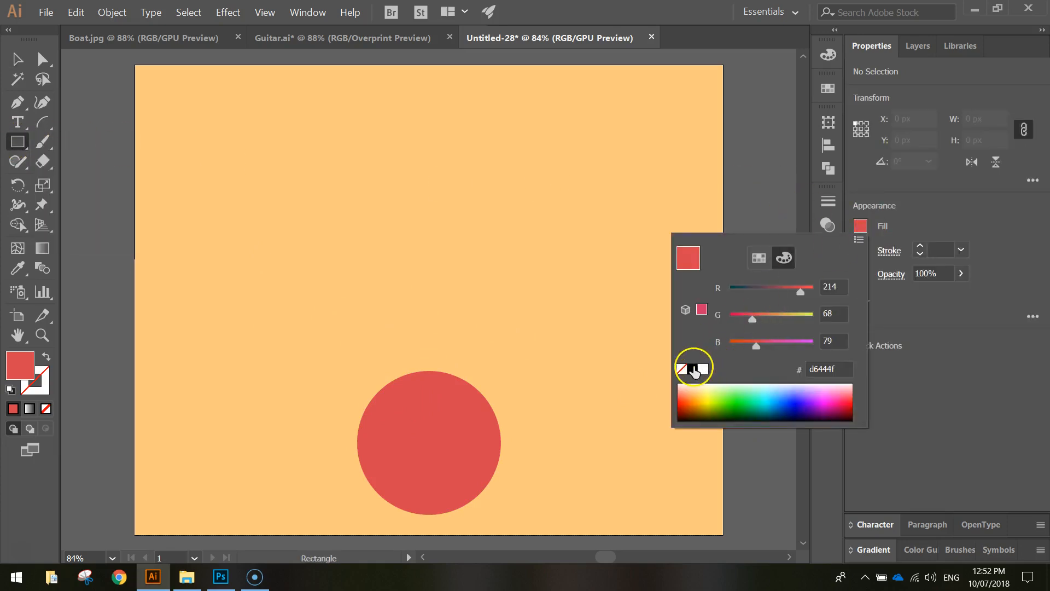
pyautogui.click(694, 370)
pyautogui.click(980, 387)
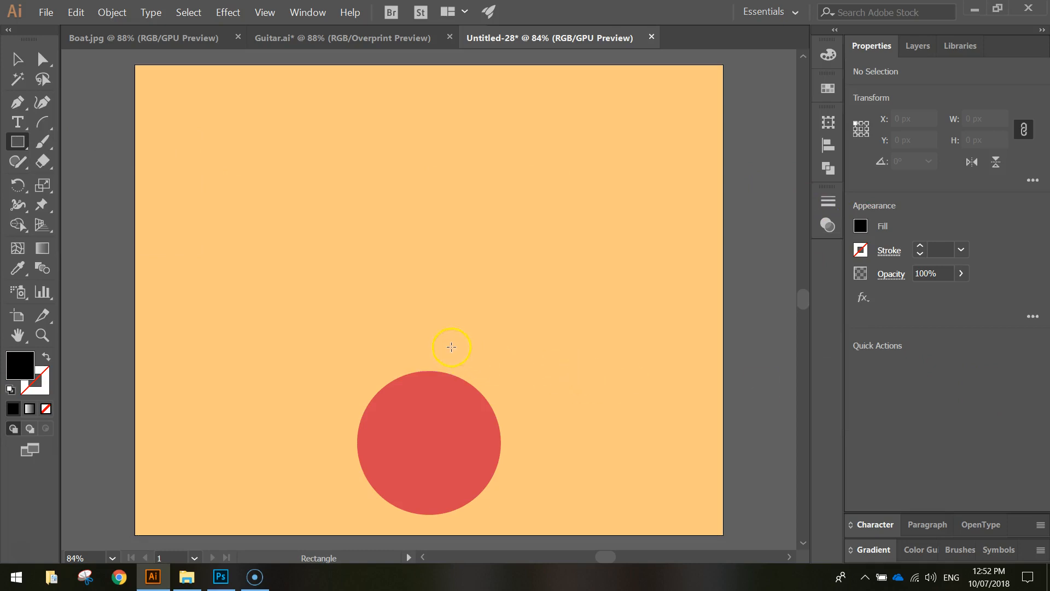
pyautogui.moveTo(564, 523); pyautogui.dragTo(424, 321)
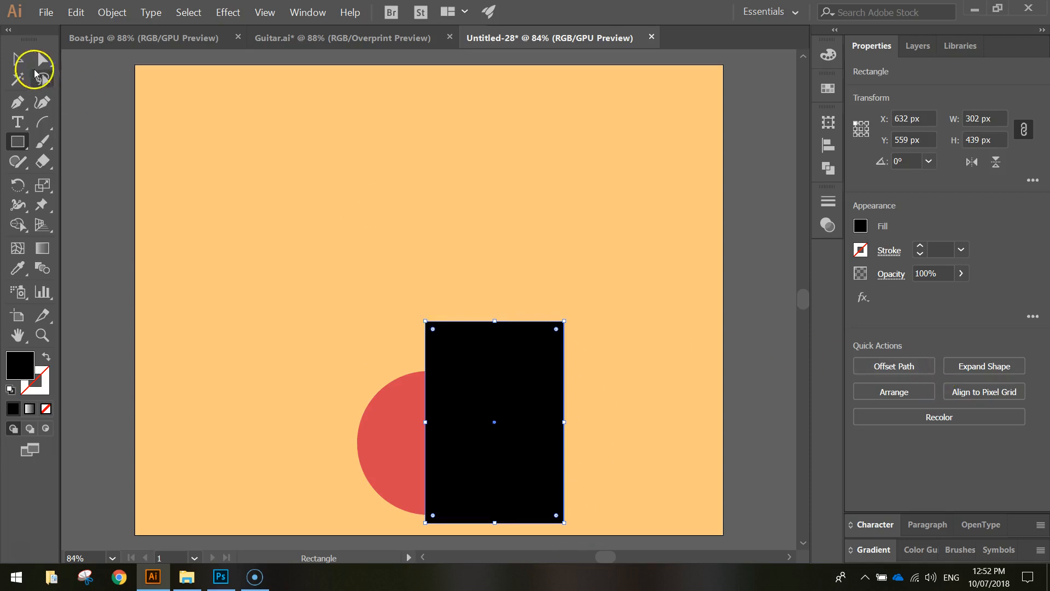
# Step: Align the black rectangle's left edge to the circle's centre at X 640 px and shorten it to 249 px high, ending at the circle's centre
pyautogui.click(17, 58)
pyautogui.moveTo(454, 363)
pyautogui.mouseDown()
pyautogui.moveTo(569, 359)
pyautogui.moveTo(586, 387)
pyautogui.moveTo(549, 372)
pyautogui.moveTo(466, 379)
pyautogui.mouseUp()
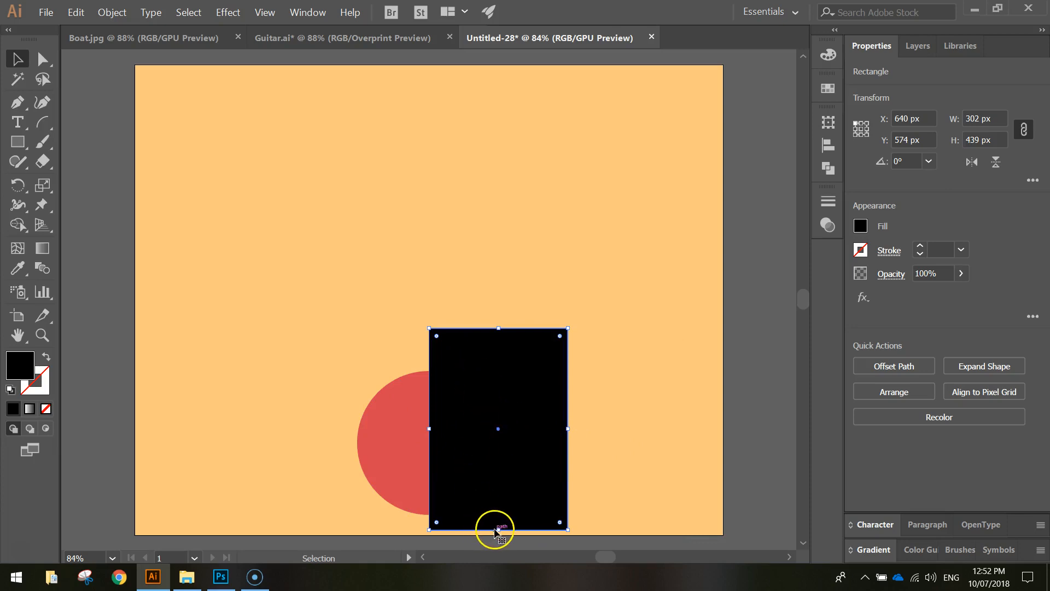
pyautogui.moveTo(495, 529); pyautogui.dragTo(496, 443)
pyautogui.click(619, 470)
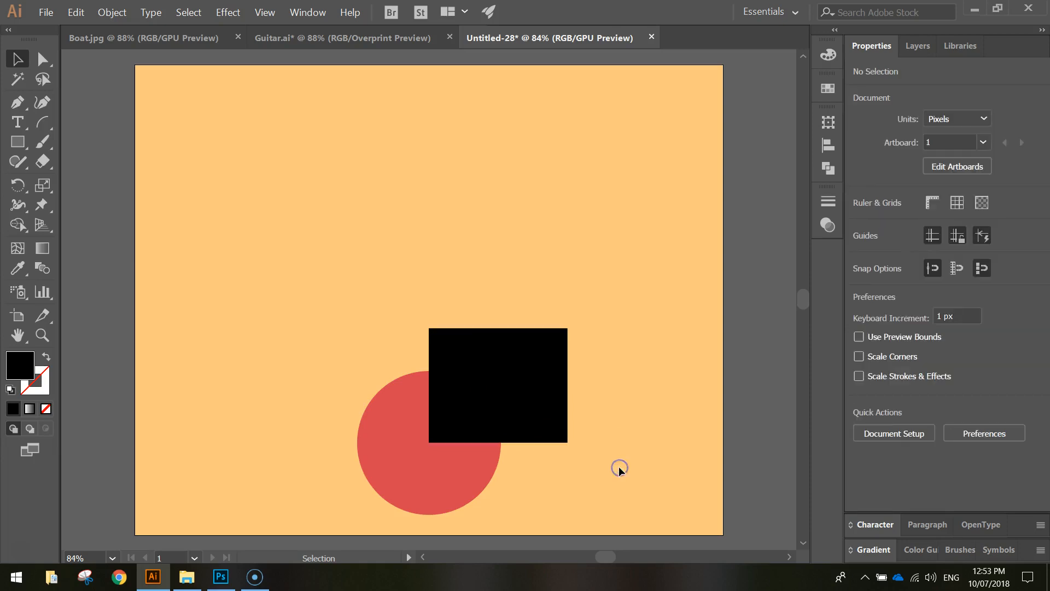
# Step: Duplicate the black rectangle leftward to X 338 px, and duplicate both rectangles downward to Y 823 px, covering all four quarters of the circle
pyautogui.click(515, 402)
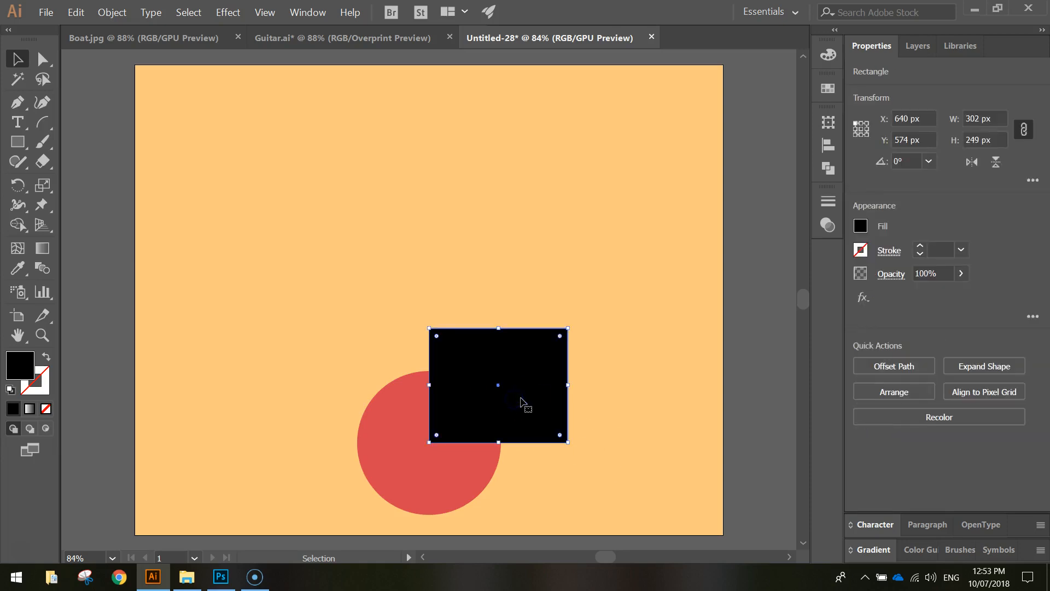
pyautogui.click(533, 386)
pyautogui.keyDown('alt'); pyautogui.click(532, 366); pyautogui.keyUp('alt')
pyautogui.moveTo(511, 359); pyautogui.dragTo(383, 356)
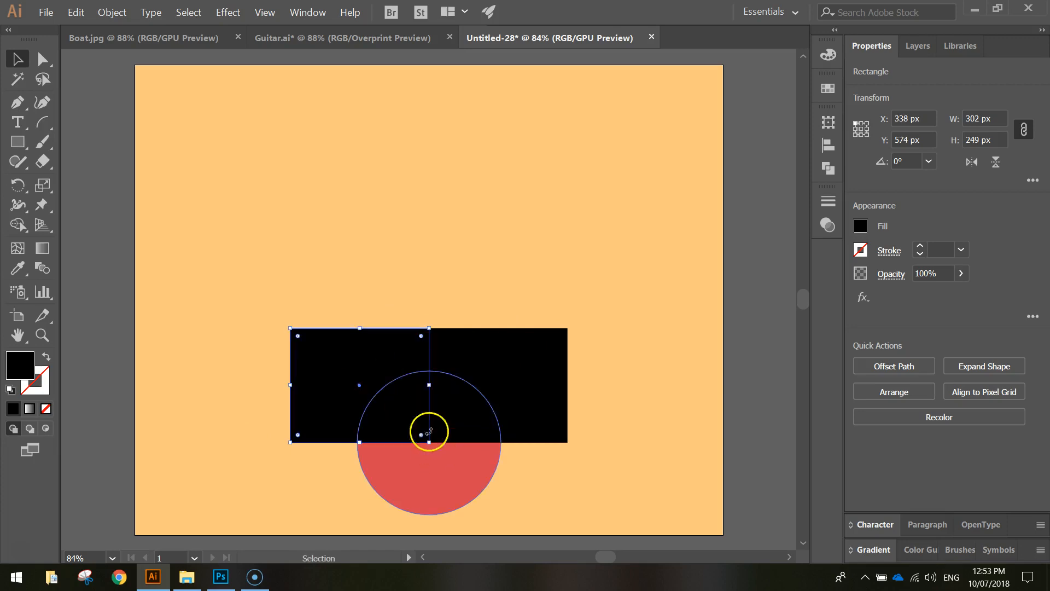
pyautogui.keyDown('shift'); pyautogui.click(461, 348); pyautogui.keyUp('shift')
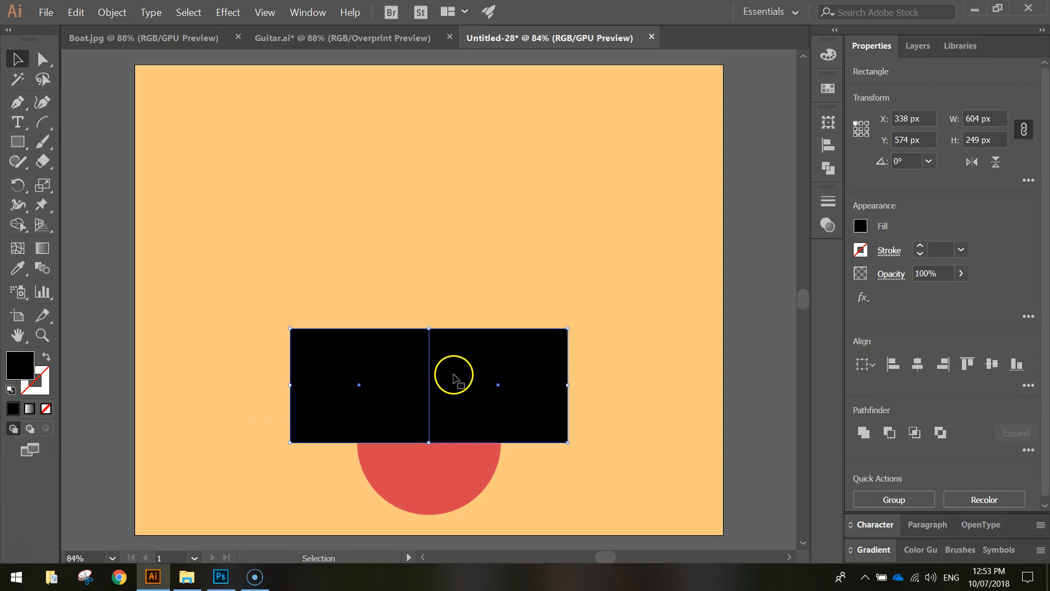
pyautogui.moveTo(453, 353); pyautogui.dragTo(449, 463)
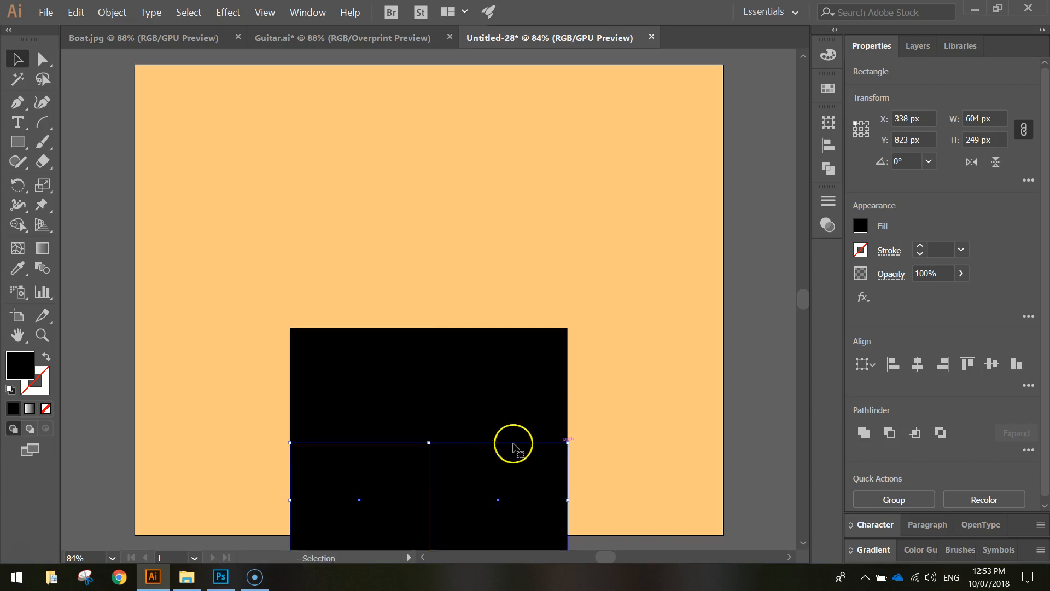
# Step: Set the opacity of the black rectangle over the circle's upper-right quarter to 10%
pyautogui.click(647, 425)
pyautogui.click(515, 407)
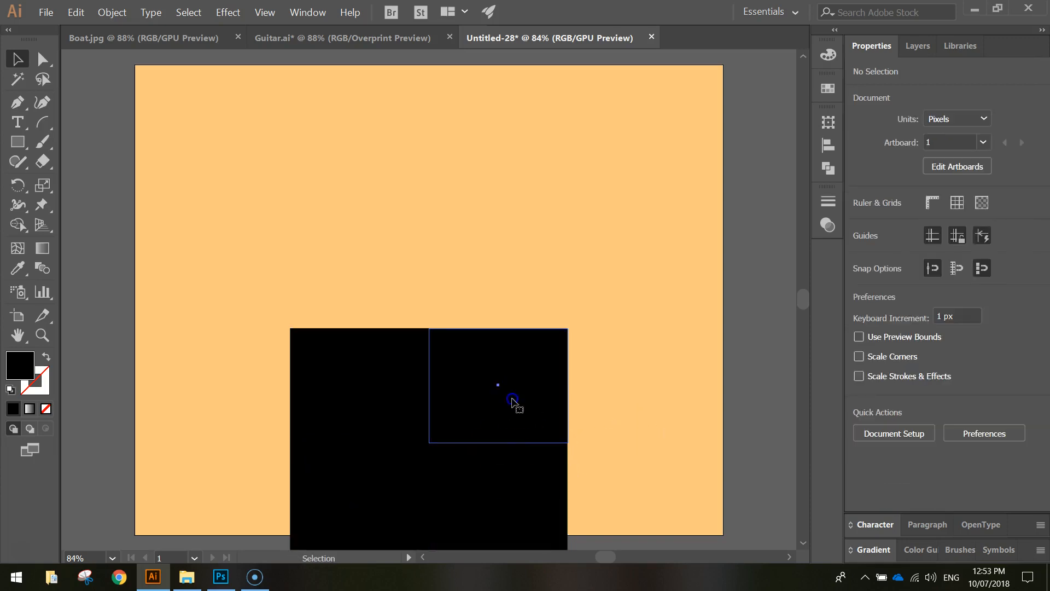
pyautogui.click(509, 472)
pyautogui.click(369, 476)
pyautogui.click(383, 402)
pyautogui.click(477, 388)
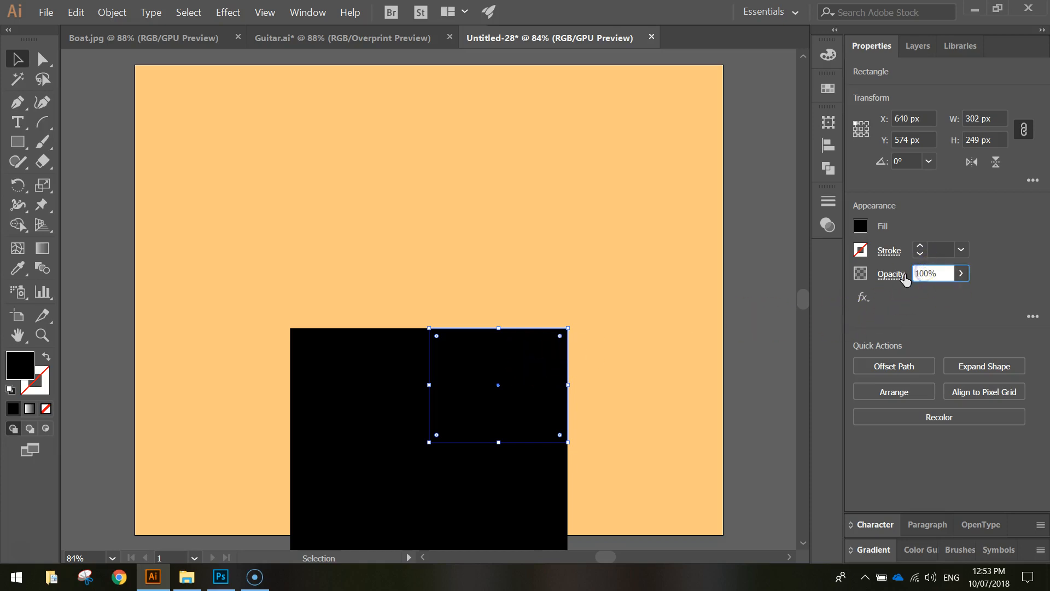
pyautogui.press('Return')
pyautogui.click(593, 364)
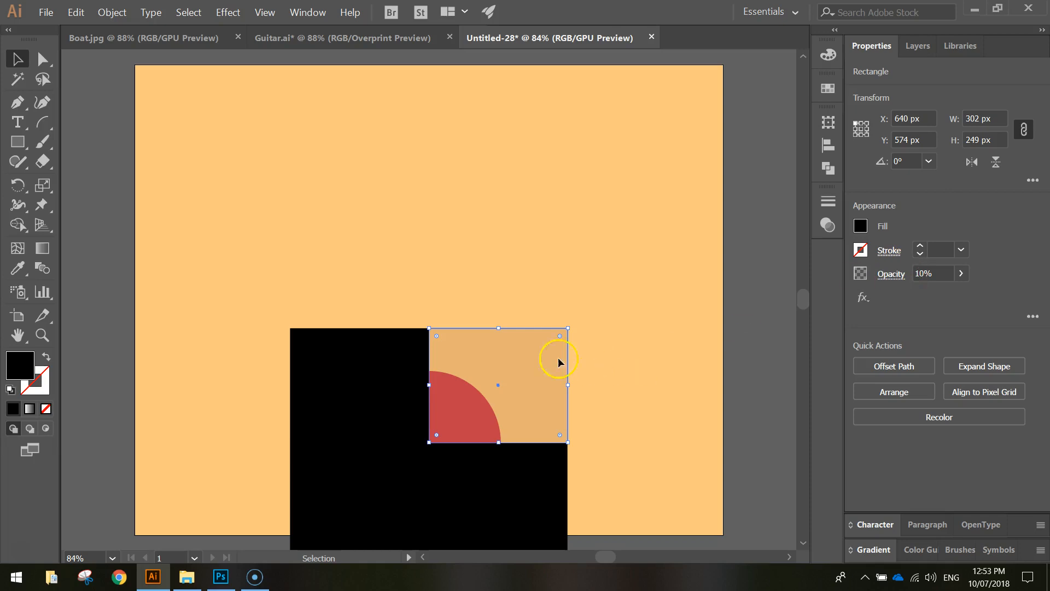
# Step: Set the opacity of the black rectangles over the circle's upper-left and lower-right quarters to 20% each
pyautogui.keyDown('shift'); pyautogui.click(328, 374); pyautogui.keyUp('shift')
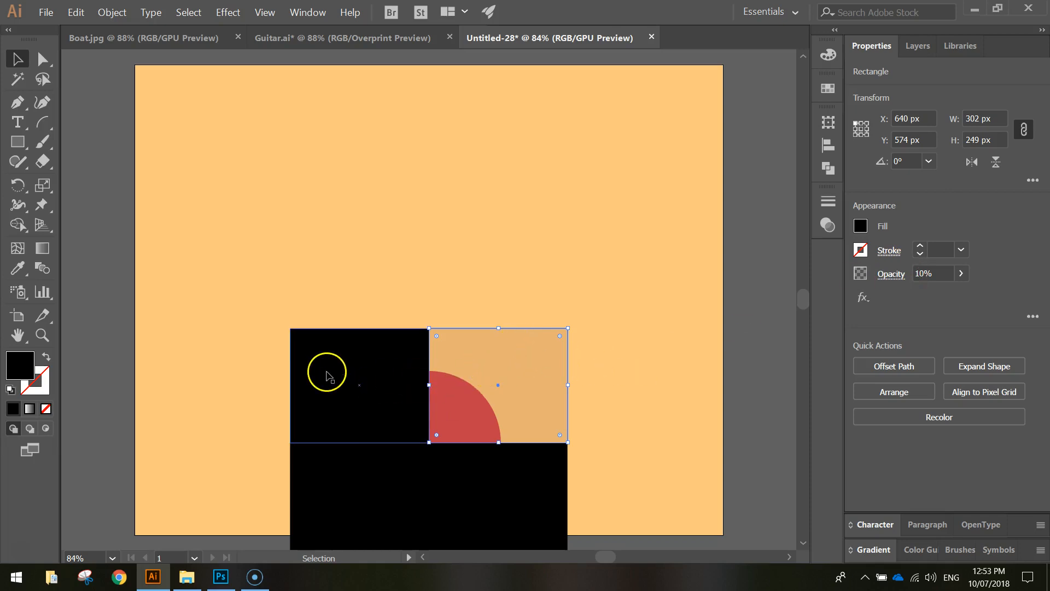
pyautogui.click(928, 273)
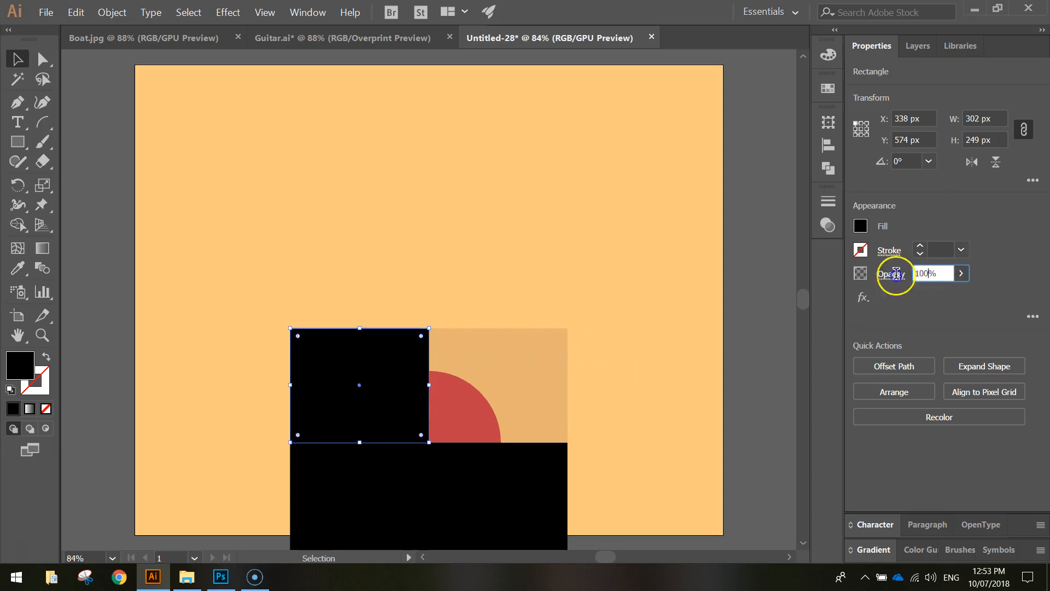
pyautogui.click(882, 283)
pyautogui.write('20')
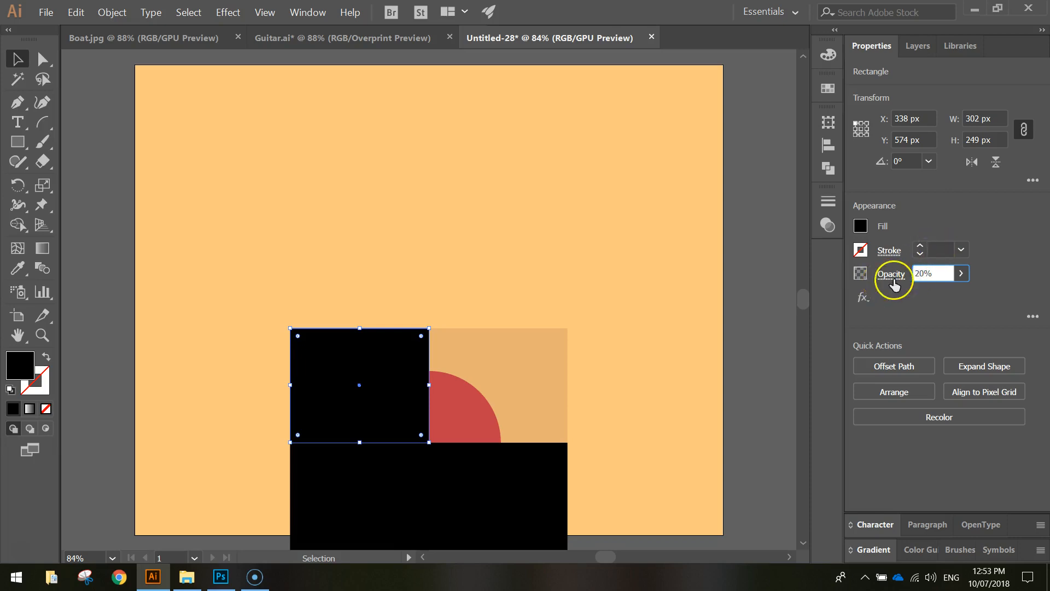
pyautogui.press('Return')
pyautogui.click(538, 478)
pyautogui.click(925, 273)
pyautogui.write('20')
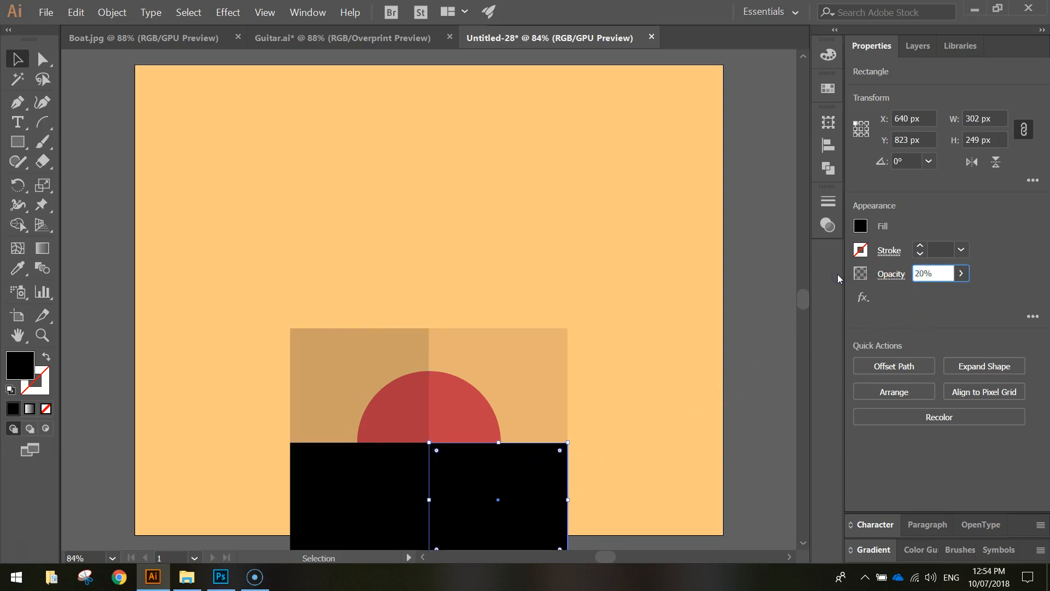
pyautogui.click(534, 441)
# Step: Set the opacity of the black rectangle over the circle's lower-left quarter to 50% and deselect it
pyautogui.click(398, 468)
pyautogui.click(910, 311)
pyautogui.click(928, 273)
pyautogui.write('50')
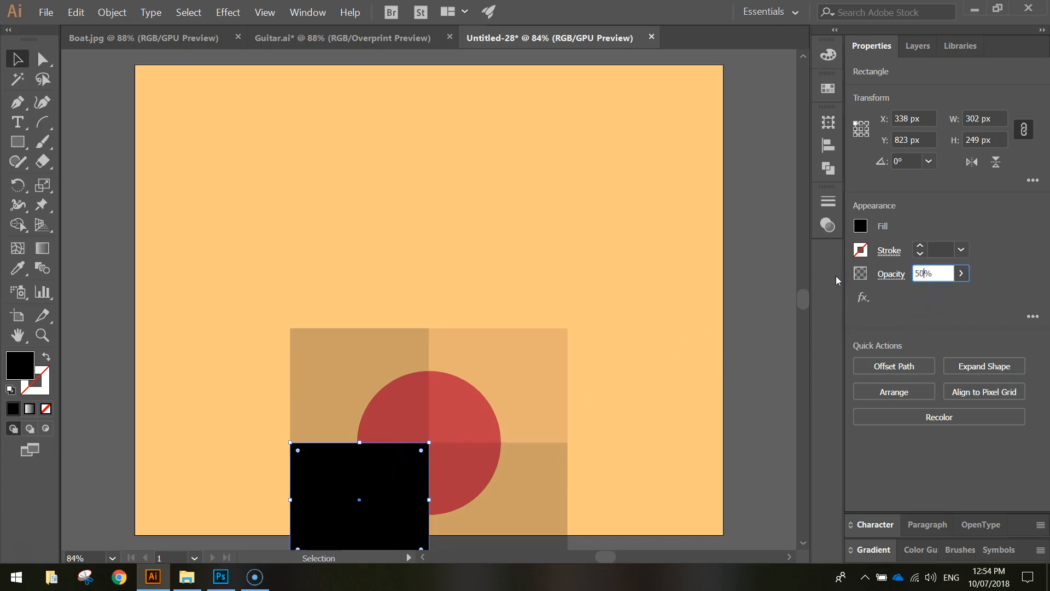
pyautogui.click(835, 280)
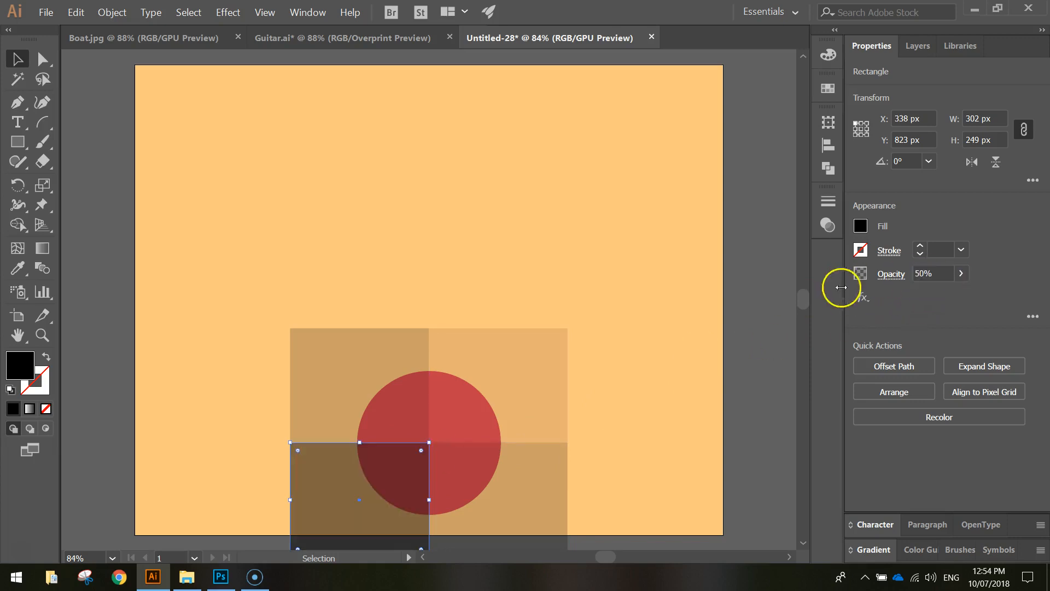
pyautogui.click(675, 408)
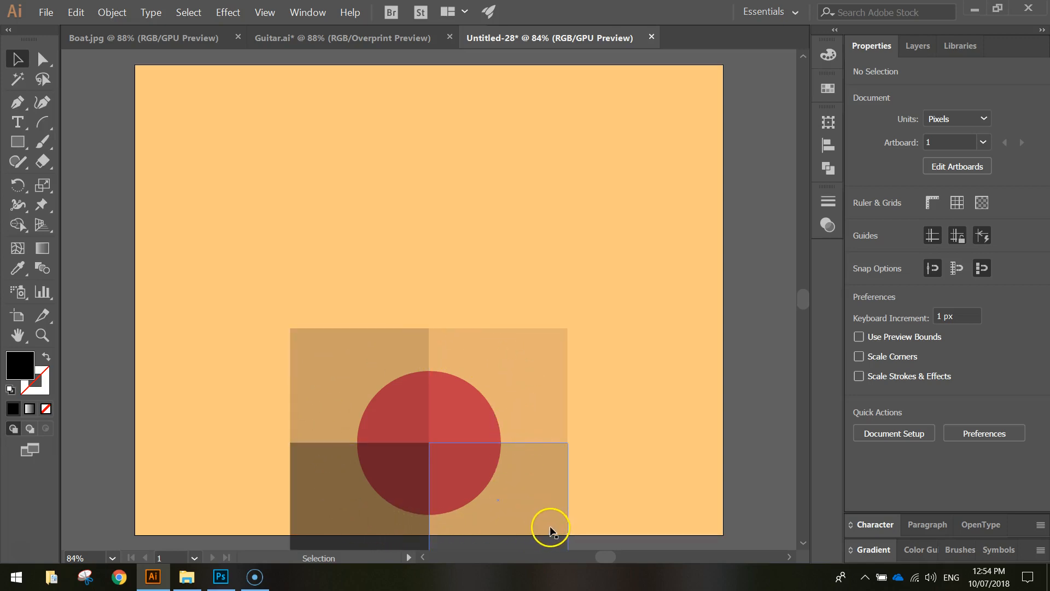
# Step: Remove the parts of the four shading rectangles outside the red circle with Shape Builder, and deselect the artwork
pyautogui.moveTo(343, 389); pyautogui.dragTo(586, 442)
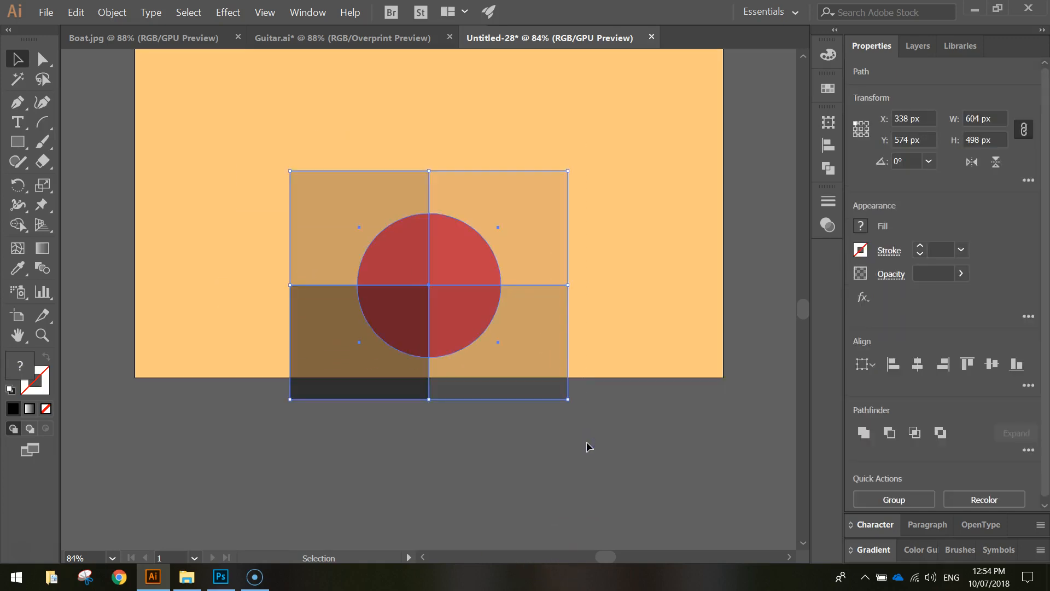
pyautogui.moveTo(19, 224); pyautogui.dragTo(103, 229)
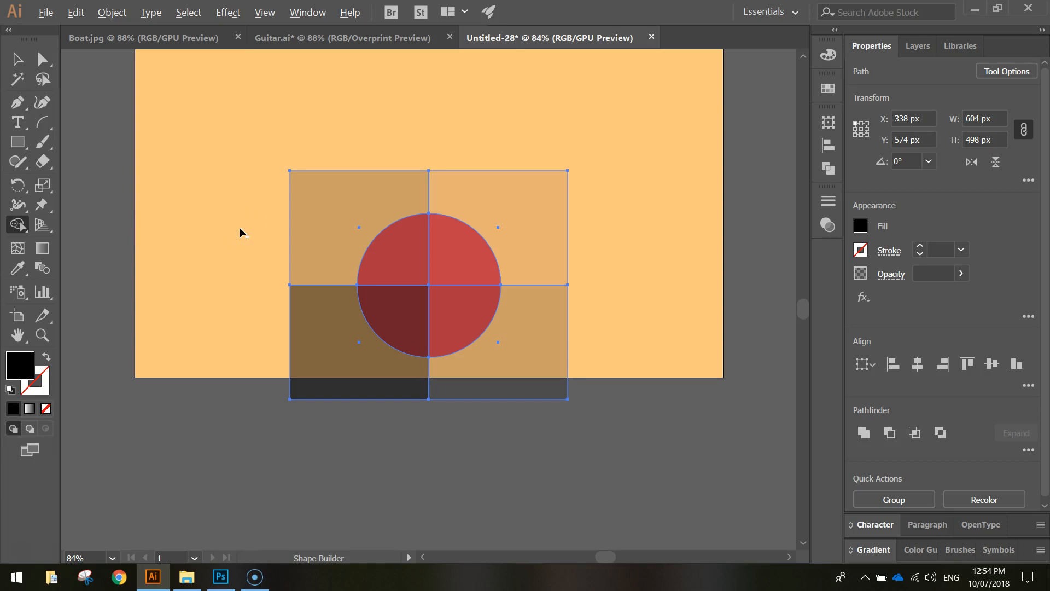
pyautogui.moveTo(264, 187)
pyautogui.mouseDown()
pyautogui.moveTo(491, 190)
pyautogui.moveTo(531, 230)
pyautogui.moveTo(536, 359)
pyautogui.moveTo(493, 378)
pyautogui.moveTo(403, 378)
pyautogui.mouseUp()
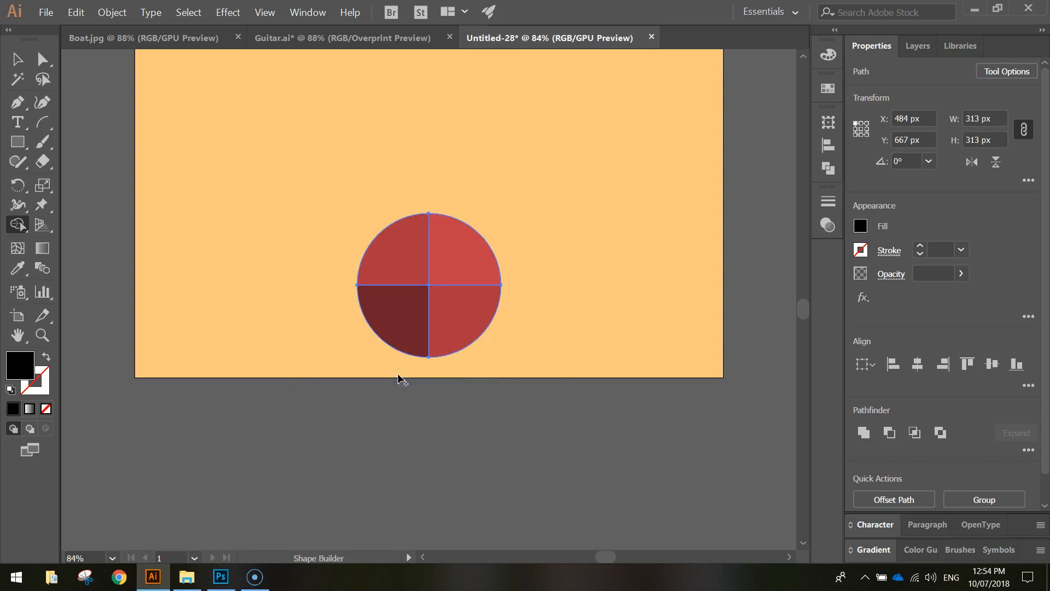
pyautogui.press('v')
pyautogui.click(248, 130)
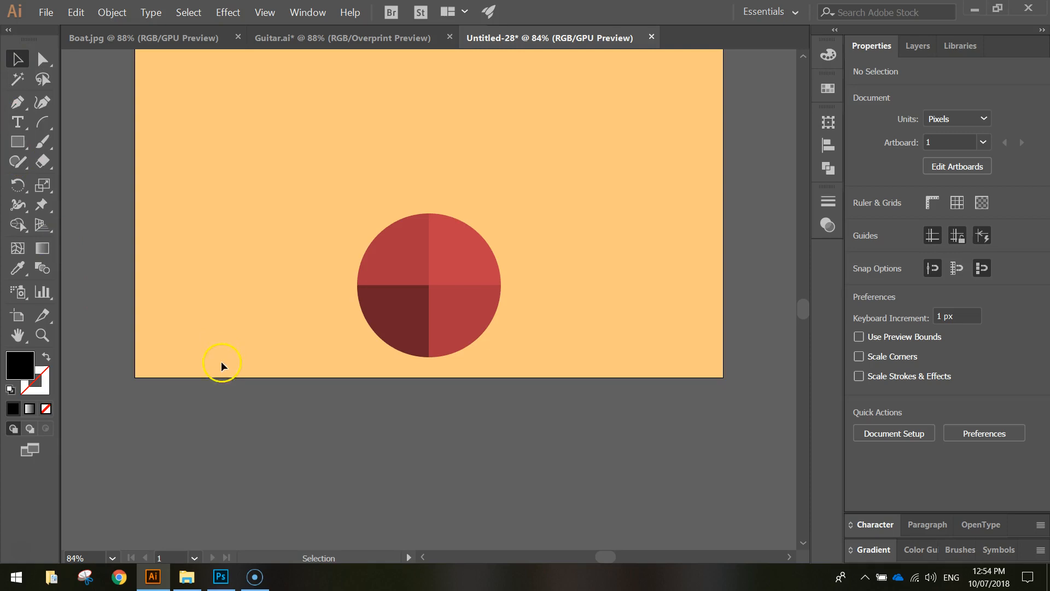
# Step: Group the red circle with its four shading quarters
pyautogui.scroll(3, 255, 390)
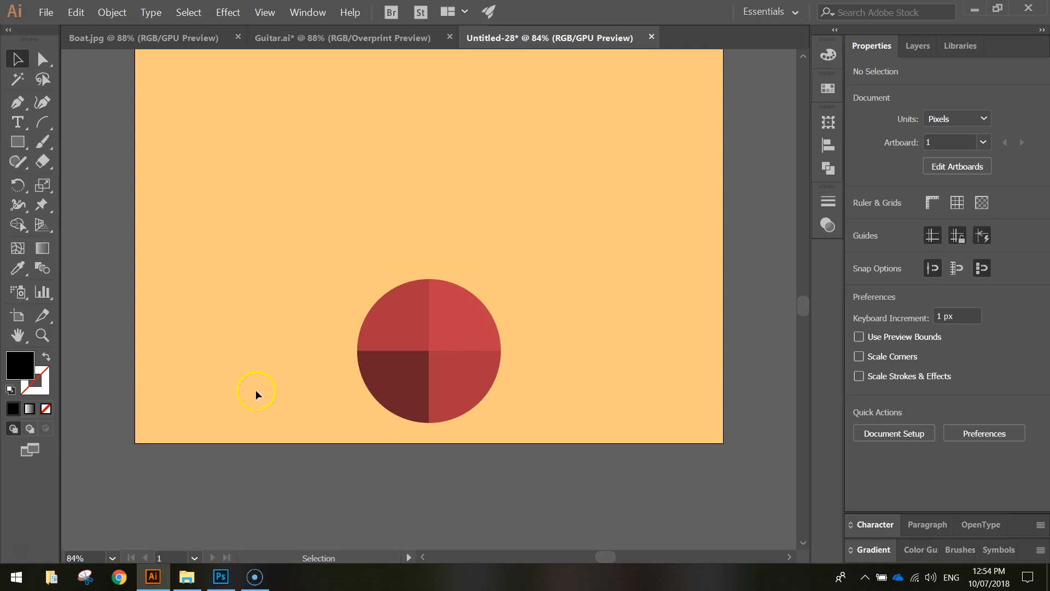
pyautogui.scroll(1, 237, 380)
pyautogui.moveTo(319, 252); pyautogui.dragTo(535, 445)
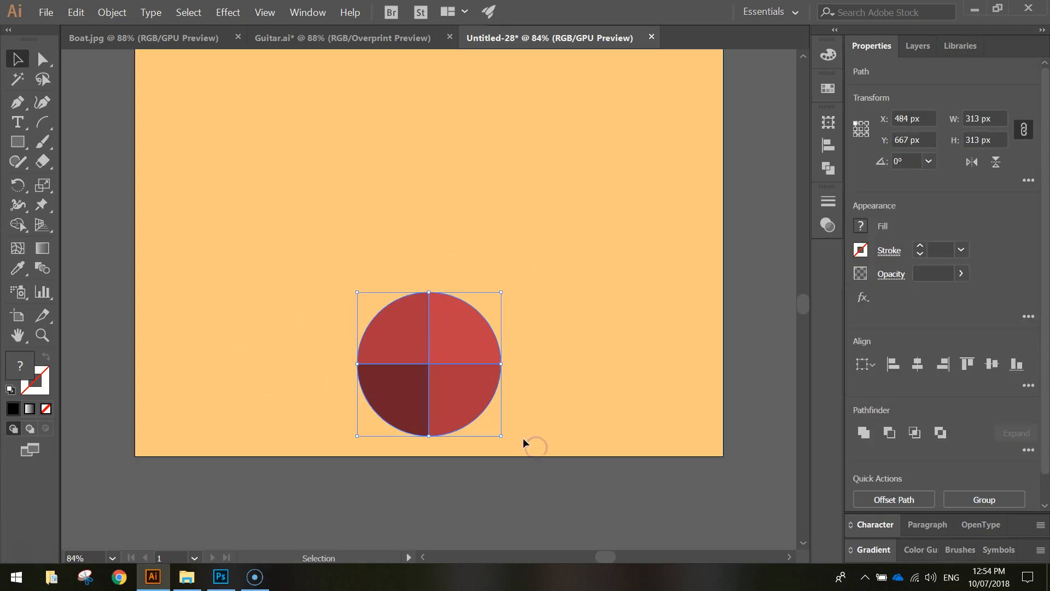
pyautogui.rightClick(456, 392)
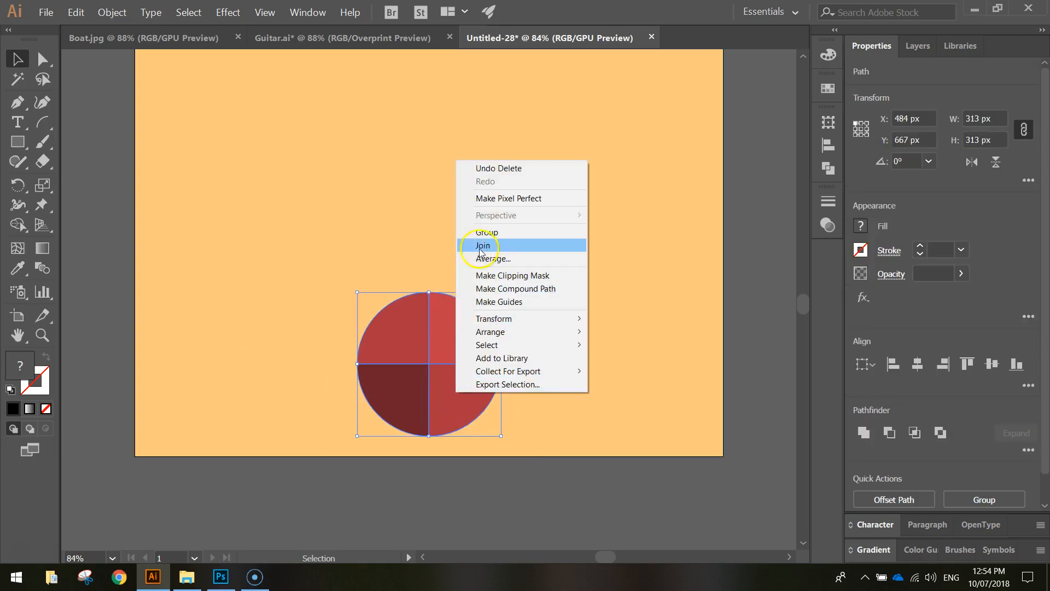
pyautogui.click(488, 234)
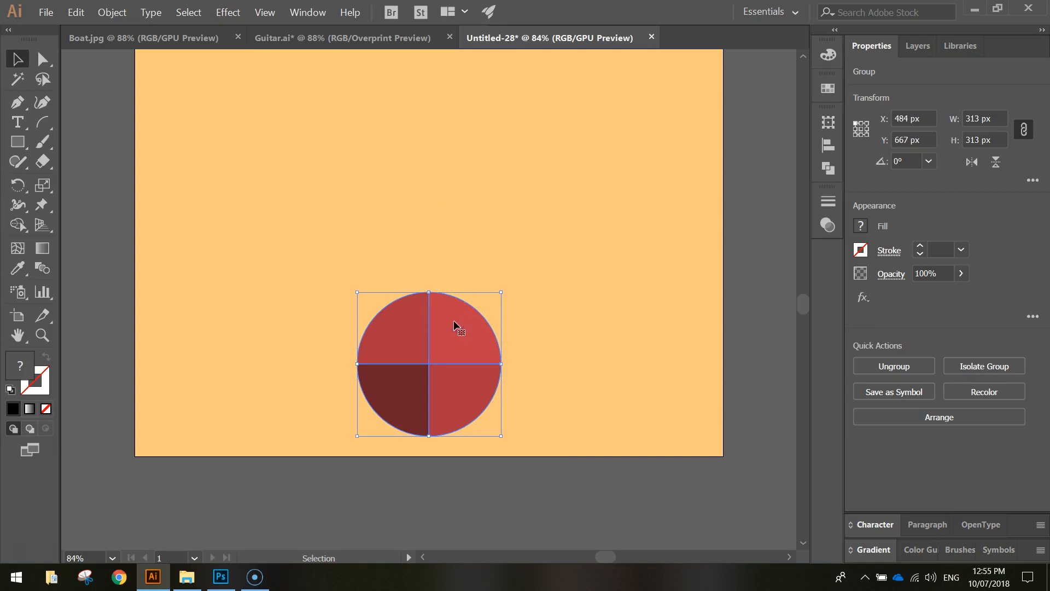
# Step: Duplicate the shaded circle group upward, scale the copy to about 197 px, and place it at about X 542 px, Y 542 px
pyautogui.moveTo(455, 325); pyautogui.dragTo(456, 228)
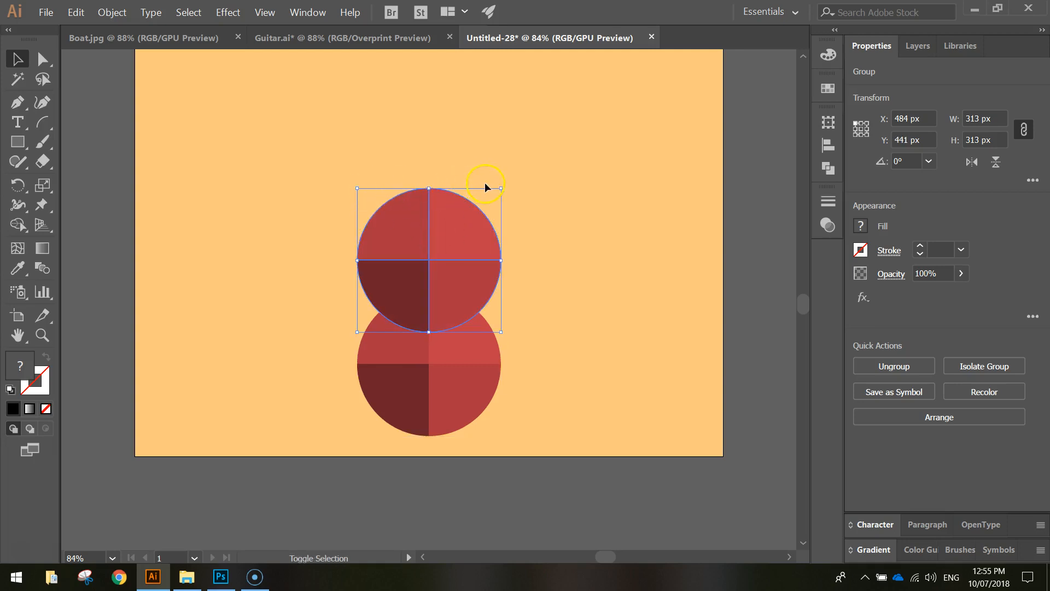
pyautogui.moveTo(502, 188); pyautogui.dragTo(485, 216)
pyautogui.moveTo(448, 244); pyautogui.dragTo(450, 263)
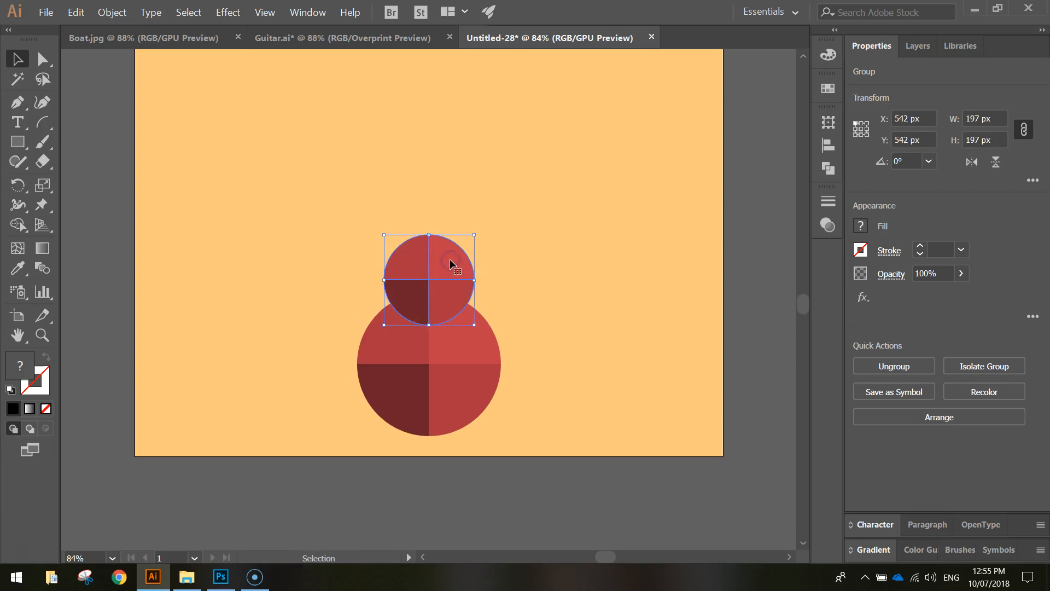
pyautogui.click(577, 276)
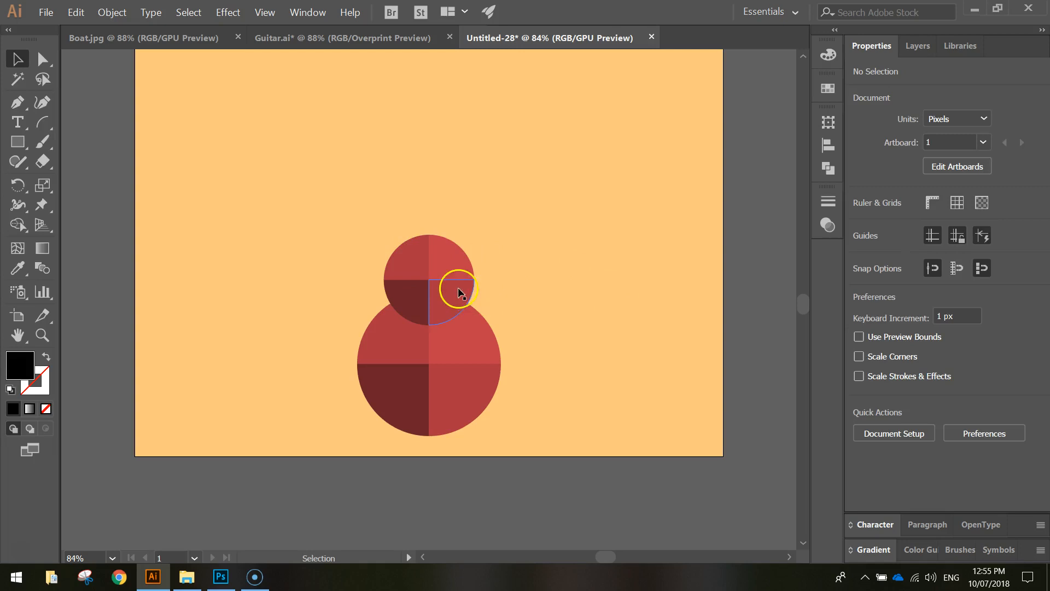
# Step: Send the smaller shaded circle backward behind the large one and deselect it
pyautogui.click(453, 267)
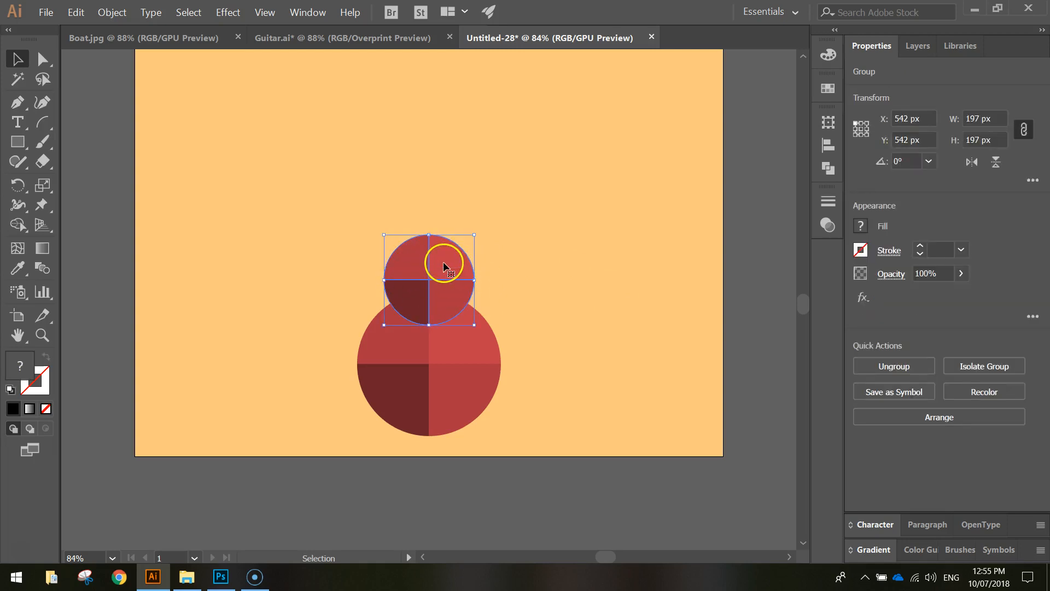
pyautogui.rightClick(443, 261)
pyautogui.moveTo(511, 390)
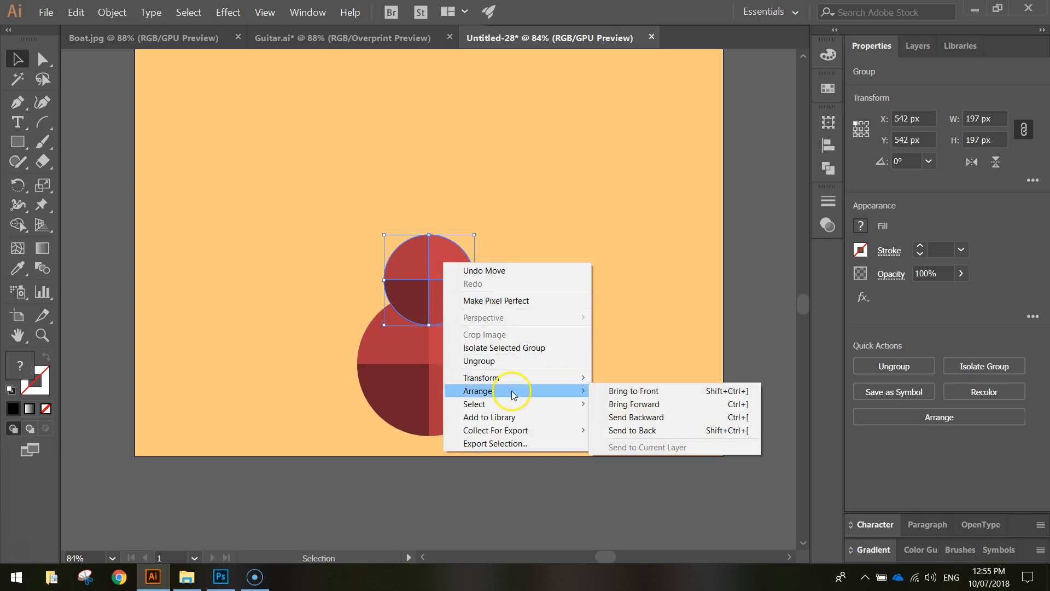
pyautogui.click(636, 418)
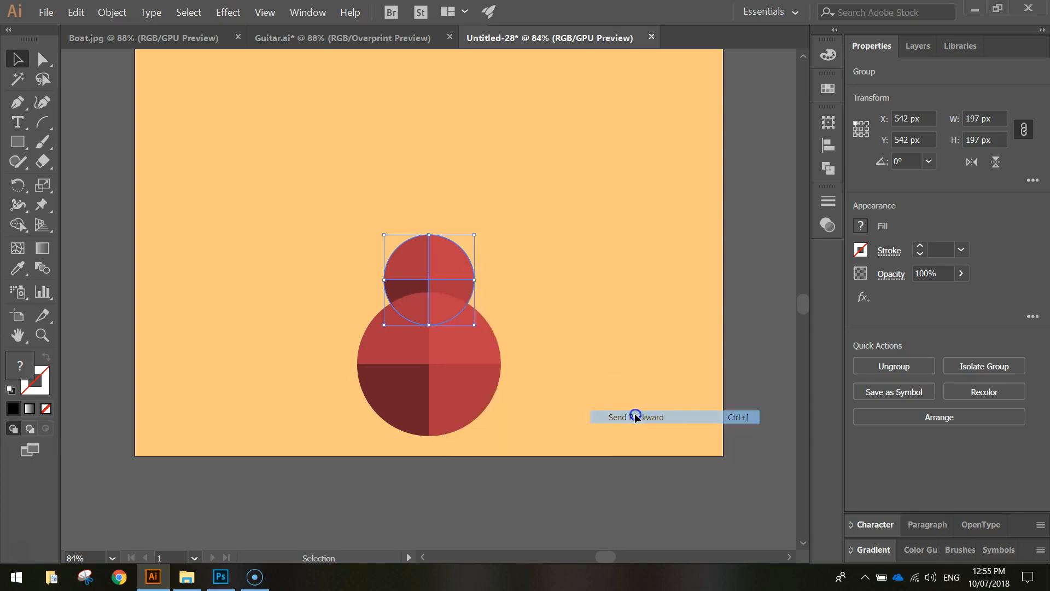
pyautogui.click(573, 337)
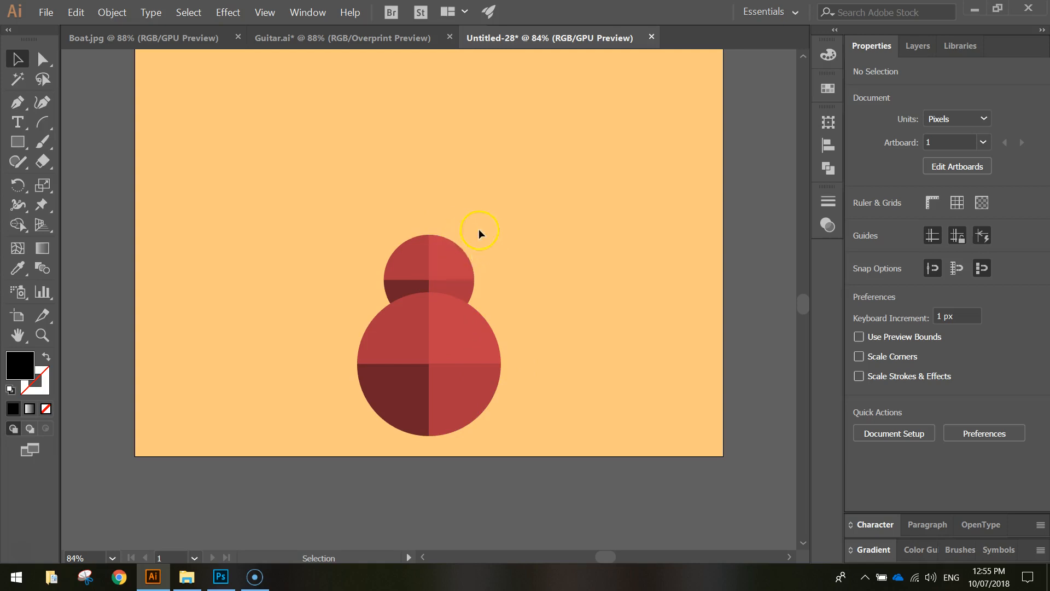
# Step: Draw a black circle about 94 px in diameter to the upper right of the small shaded circle
pyautogui.moveTo(22, 146); pyautogui.dragTo(104, 181)
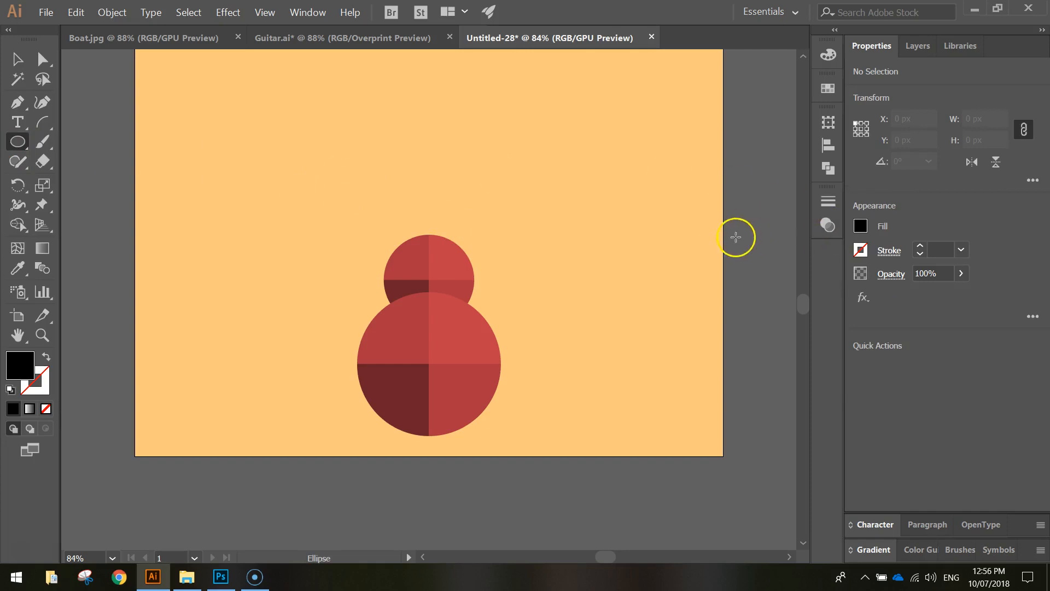
pyautogui.click(861, 226)
pyautogui.click(861, 227)
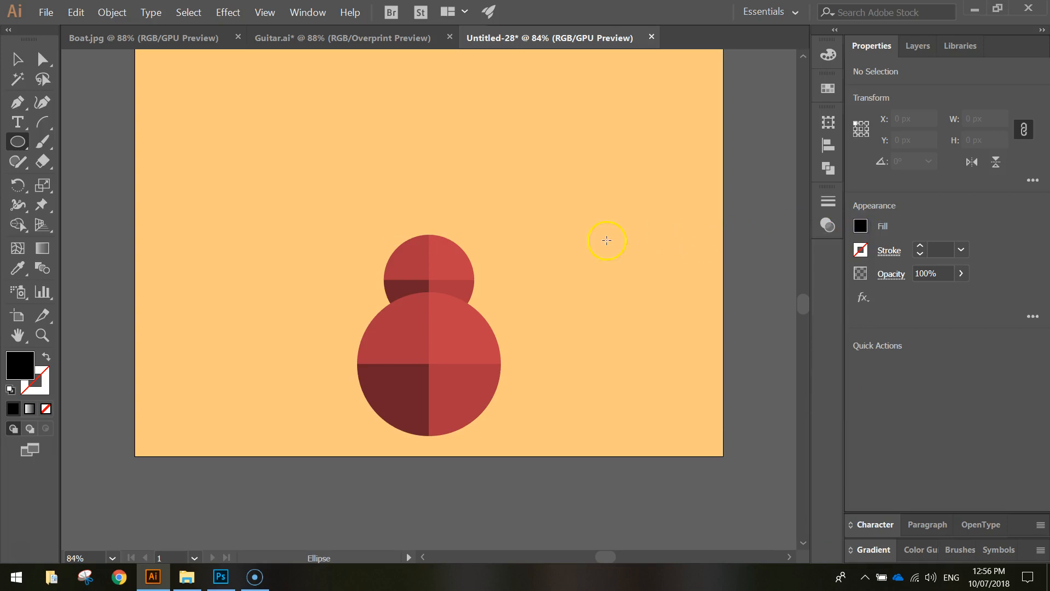
pyautogui.moveTo(540, 205); pyautogui.dragTo(504, 247)
pyautogui.click(17, 59)
# Step: Move the black circle over the upper-right edge of the small shaded circle, with its top at about Y 512 px, and deselect it
pyautogui.moveTo(509, 218); pyautogui.dragTo(436, 219)
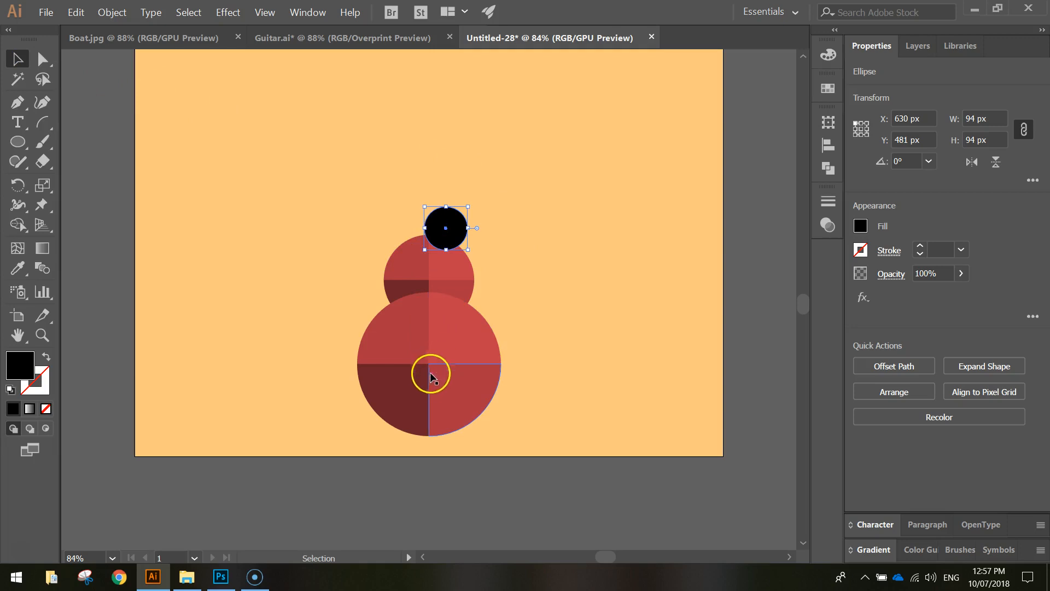
pyautogui.moveTo(458, 226); pyautogui.dragTo(479, 240)
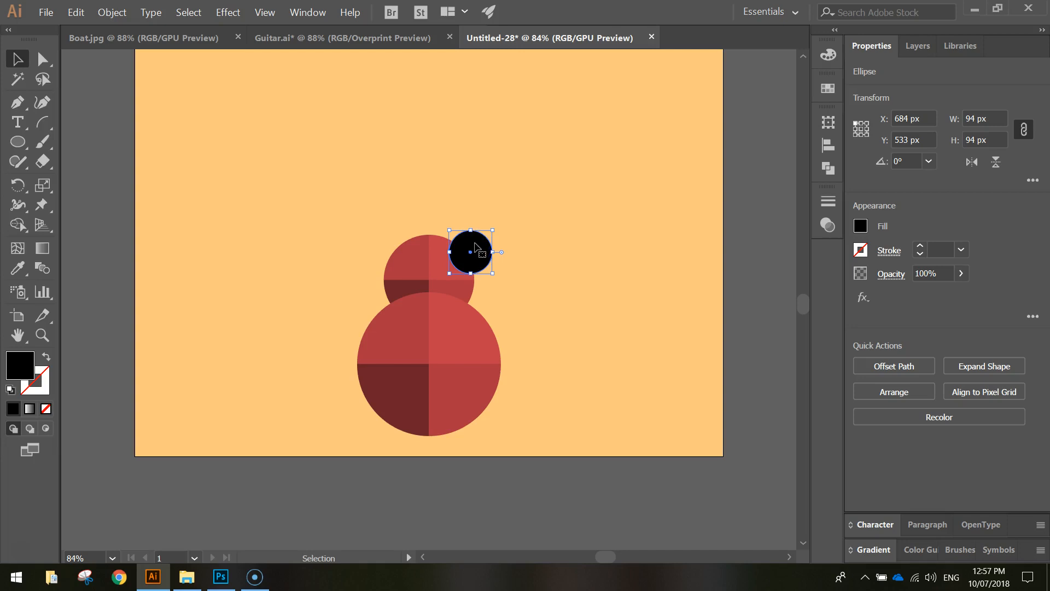
pyautogui.moveTo(473, 245); pyautogui.dragTo(466, 242)
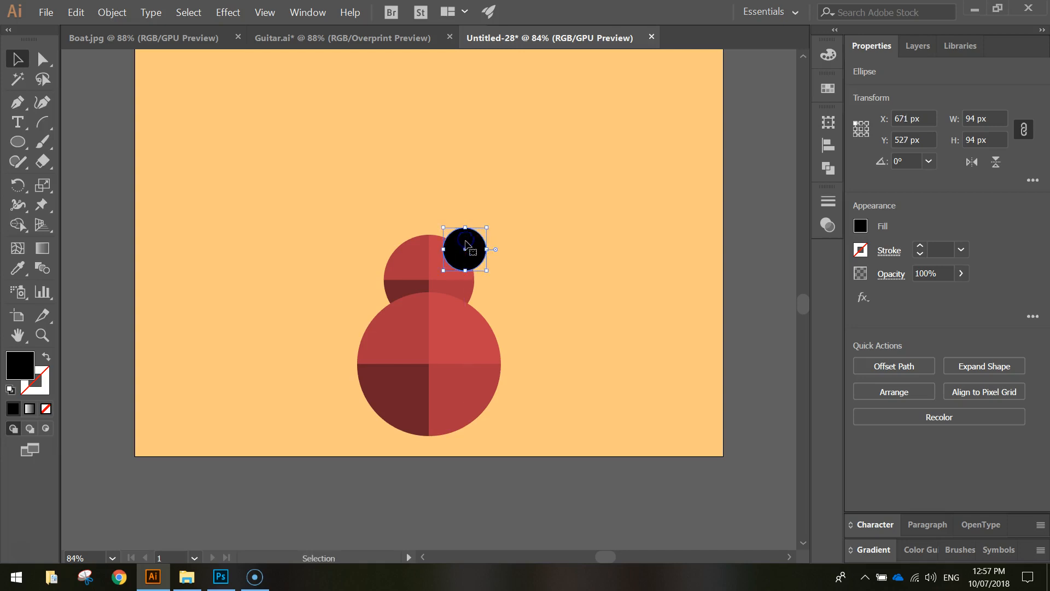
pyautogui.click(576, 244)
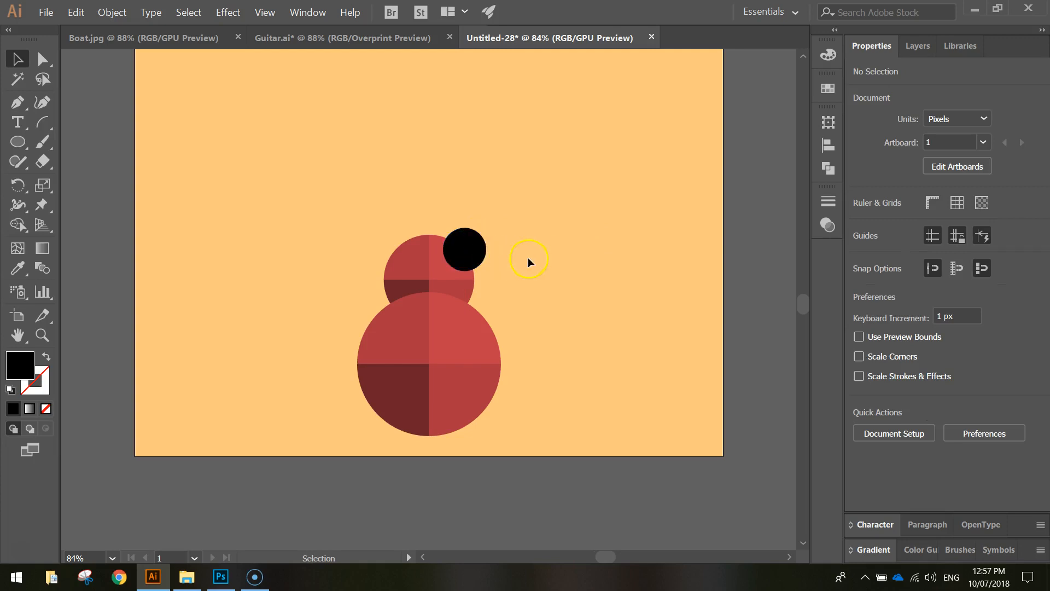
pyautogui.moveTo(478, 247); pyautogui.dragTo(468, 242)
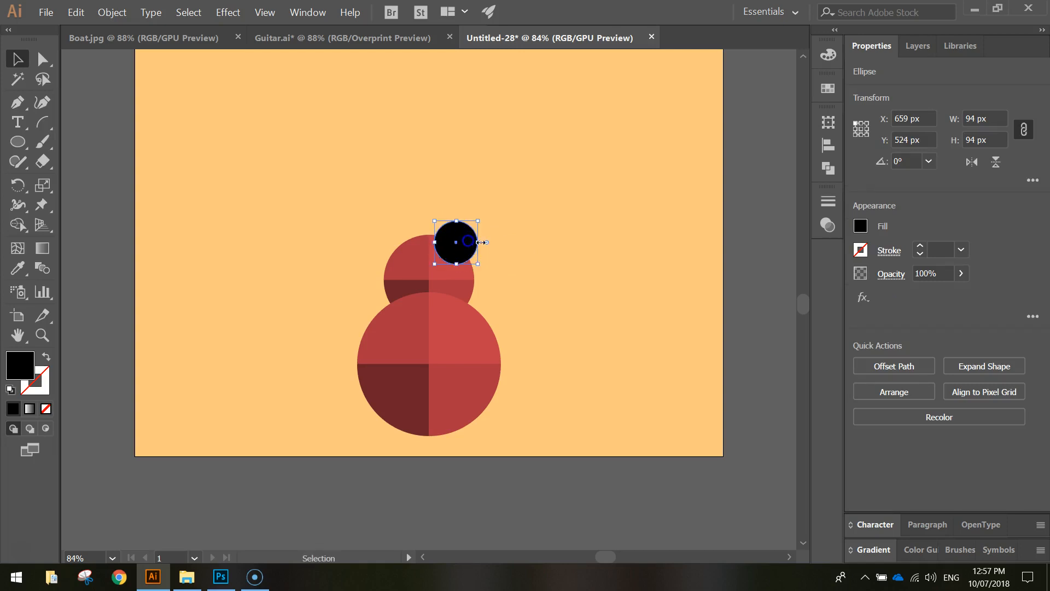
pyautogui.click(529, 259)
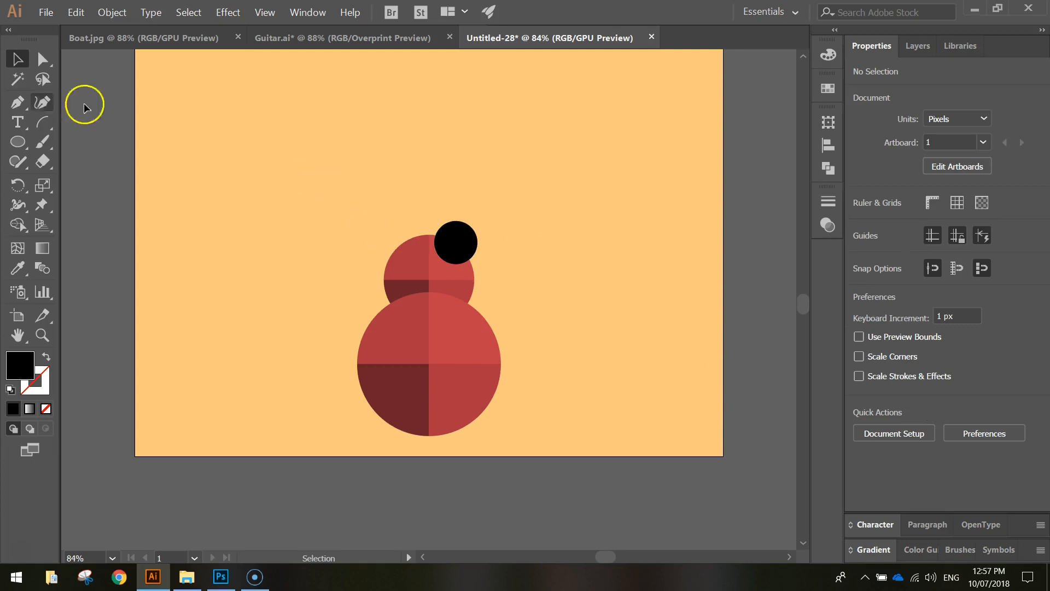
# Step: Cut the black circle out of the small shaded circle's upper-right edge with Shape Builder and deselect the artwork
pyautogui.moveTo(514, 390); pyautogui.dragTo(540, 431)
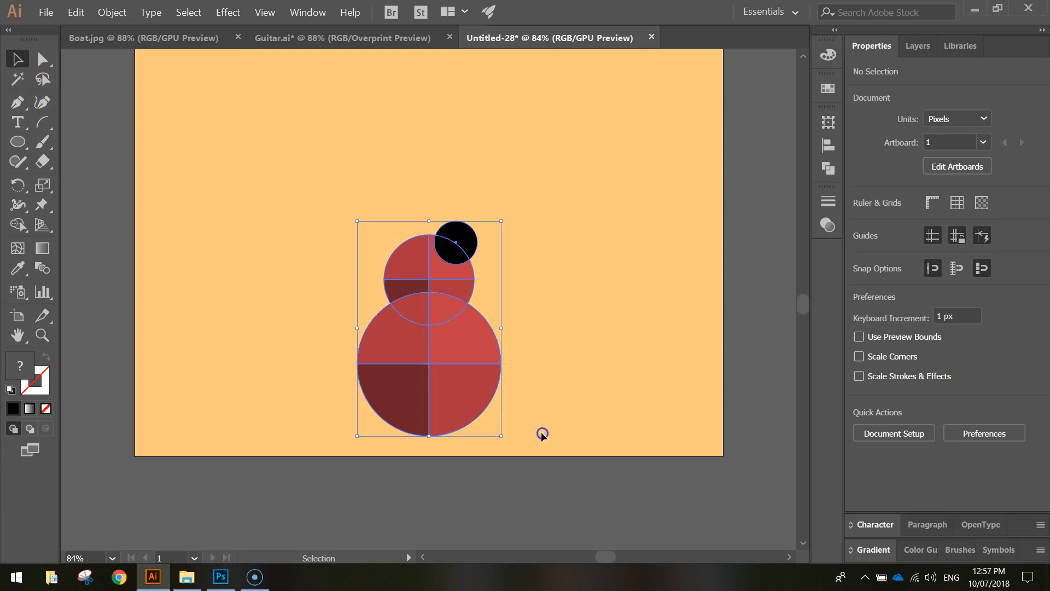
pyautogui.click(20, 224)
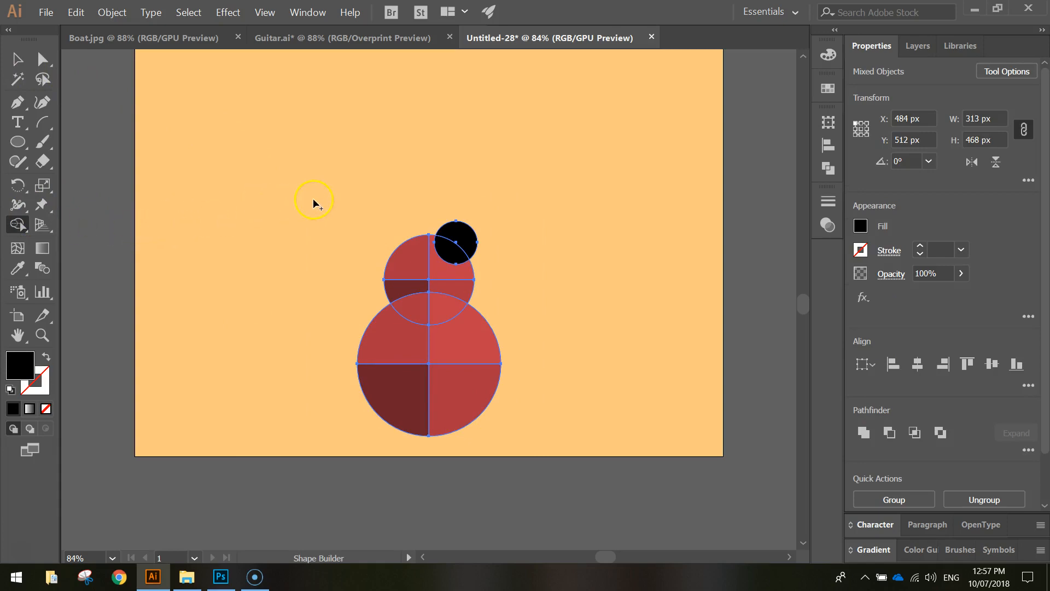
pyautogui.moveTo(504, 207); pyautogui.dragTo(453, 245)
pyautogui.click(17, 59)
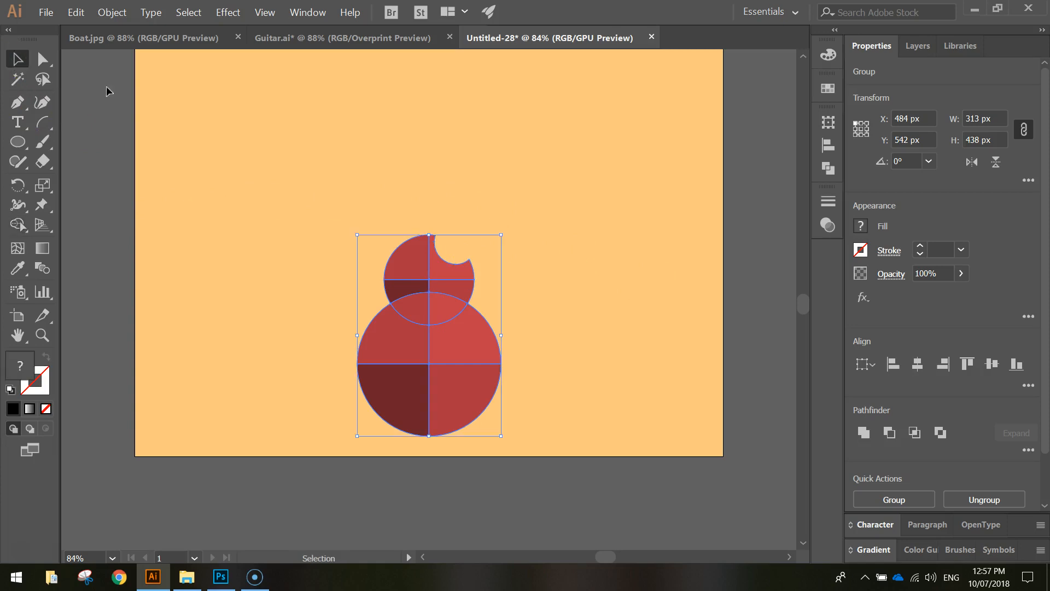
pyautogui.click(108, 89)
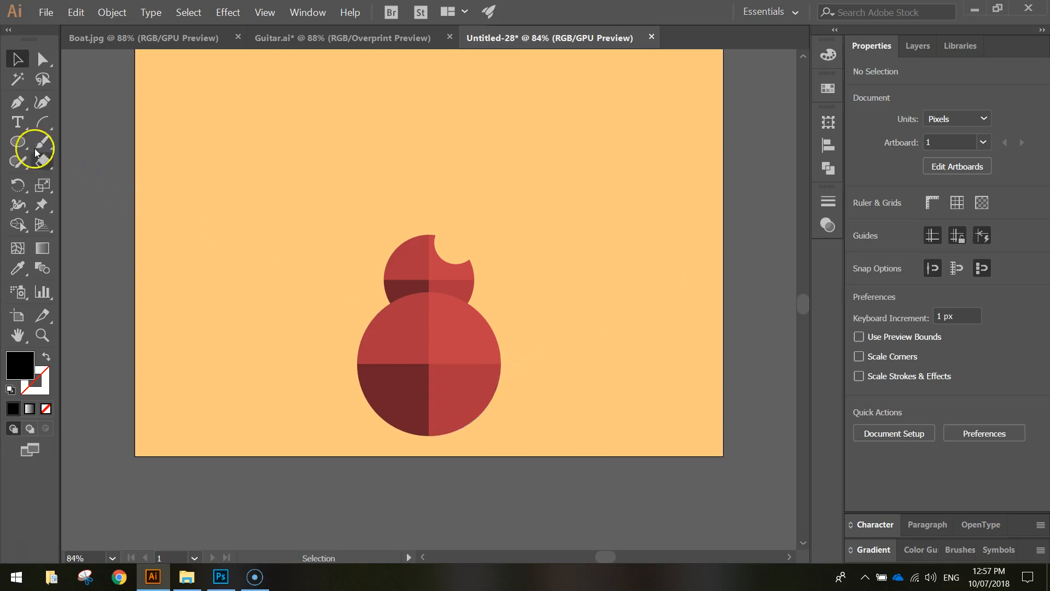
# Step: Choose the Ellipse tool and set its fill colour to ffb165
pyautogui.click(17, 142)
pyautogui.moveTo(17, 143); pyautogui.dragTo(82, 178)
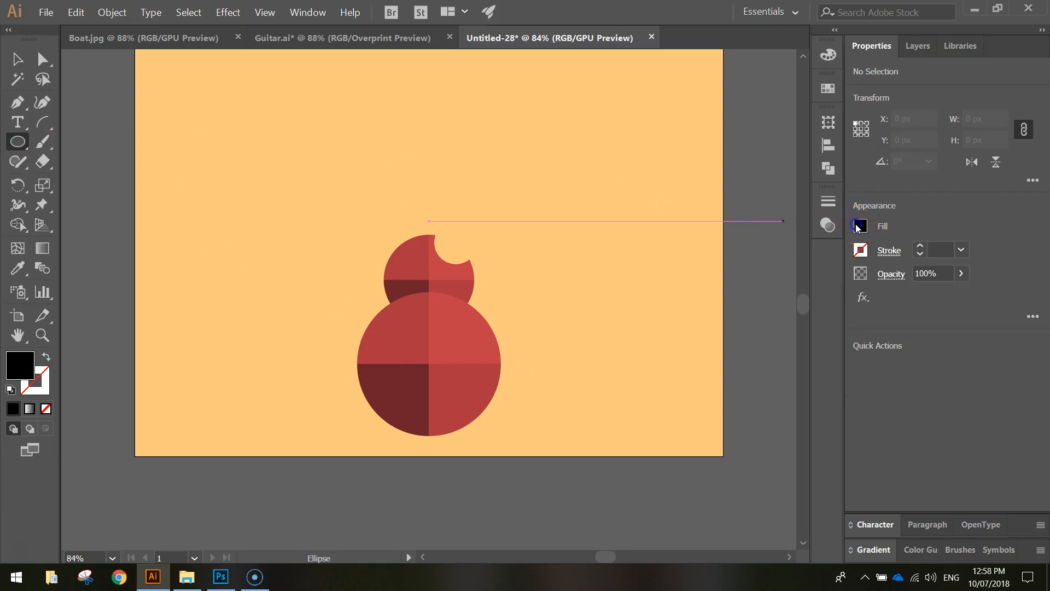
pyautogui.click(857, 226)
pyautogui.click(778, 369)
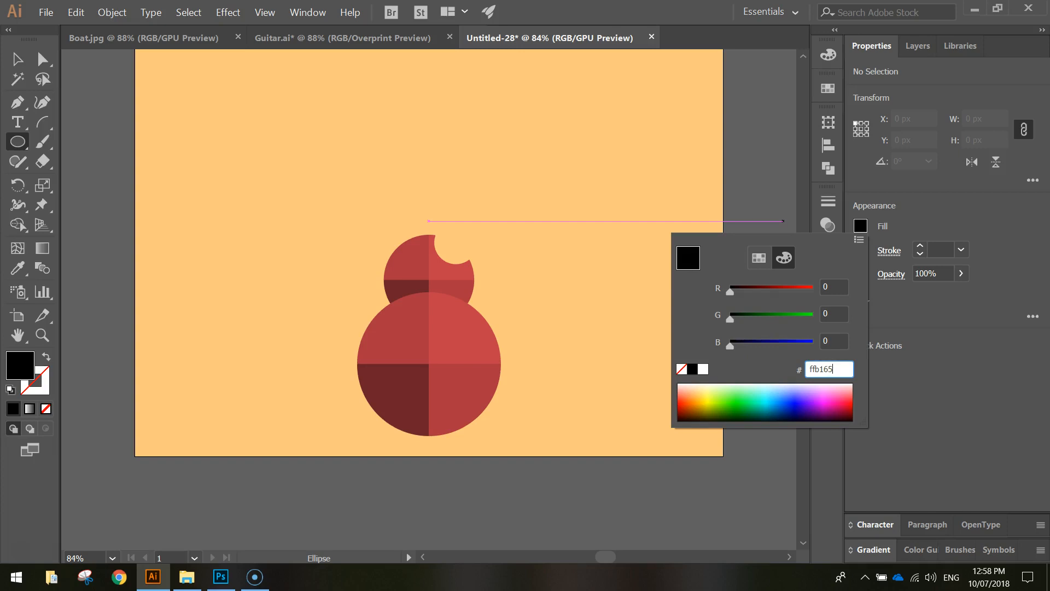
pyautogui.press('Return')
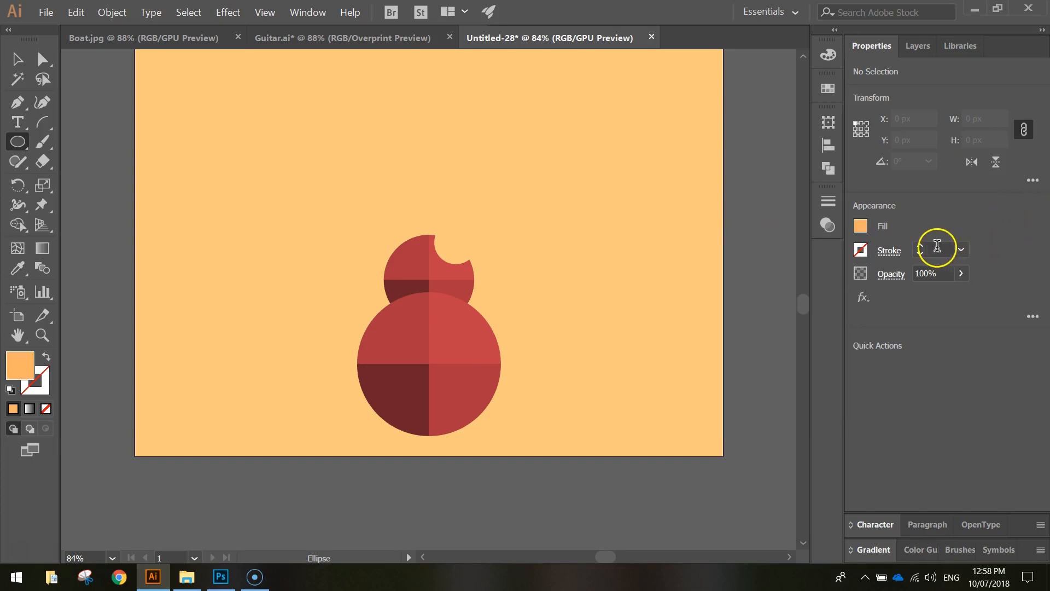
# Step: Give the Ellipse tool a 1 pt stroke in colour 960000
pyautogui.click(921, 247)
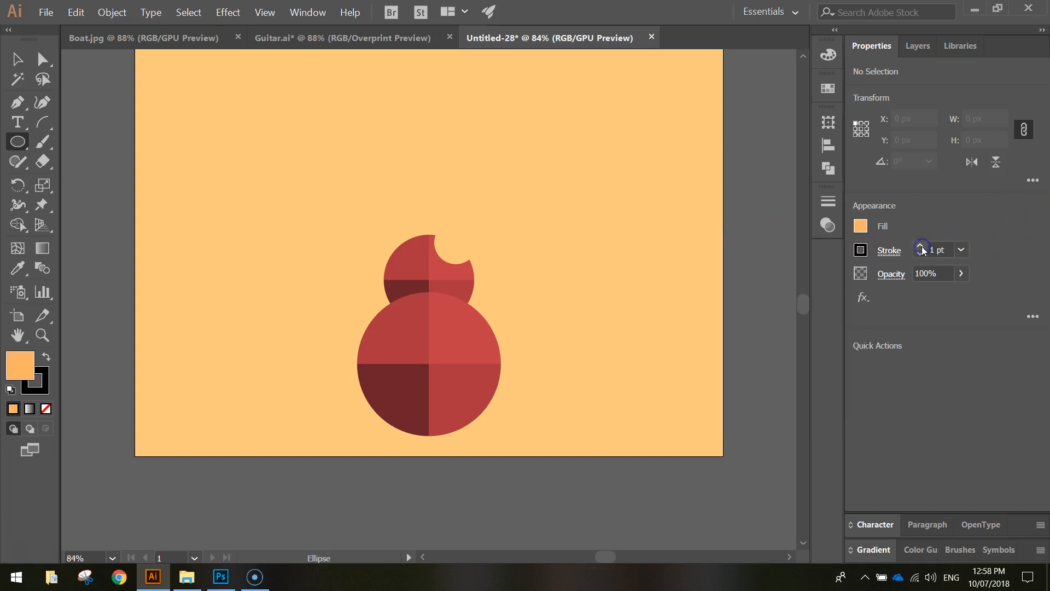
pyautogui.click(861, 250)
pyautogui.click(861, 251)
pyautogui.click(42, 386)
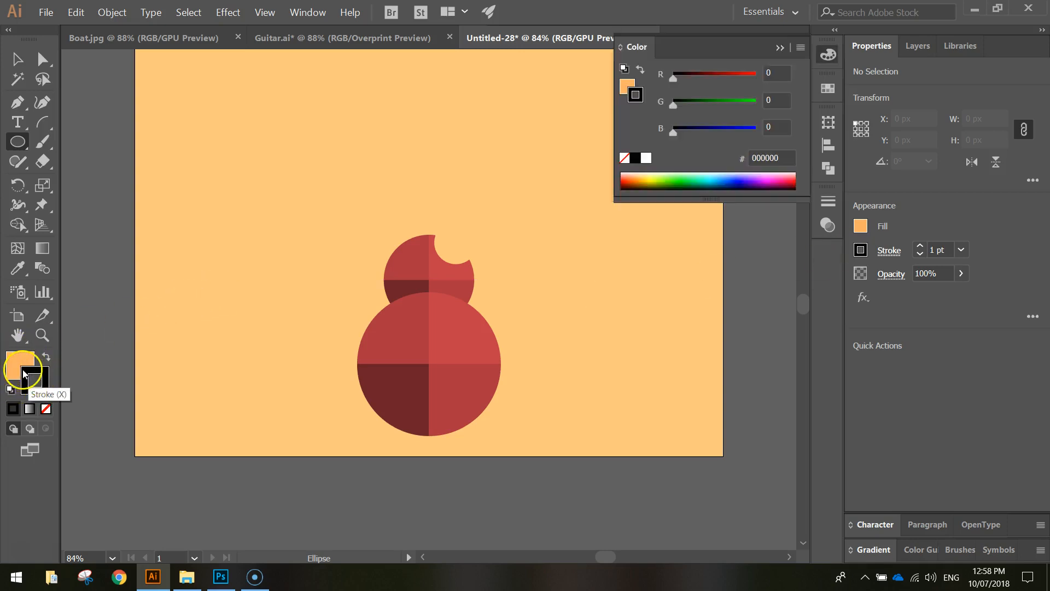
pyautogui.click(783, 158)
pyautogui.doubleClick(783, 158)
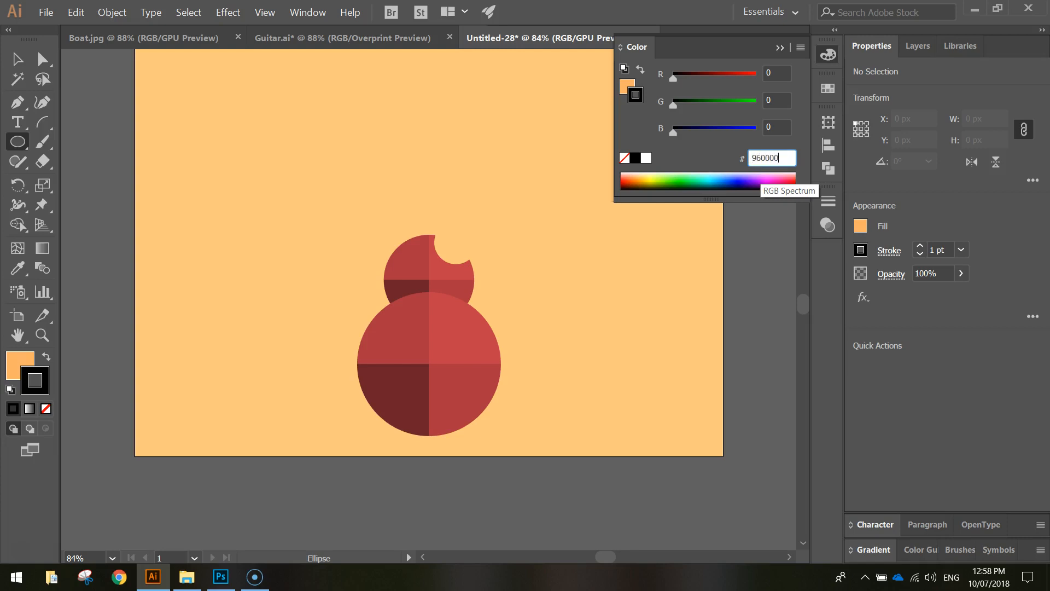
pyautogui.press('Return')
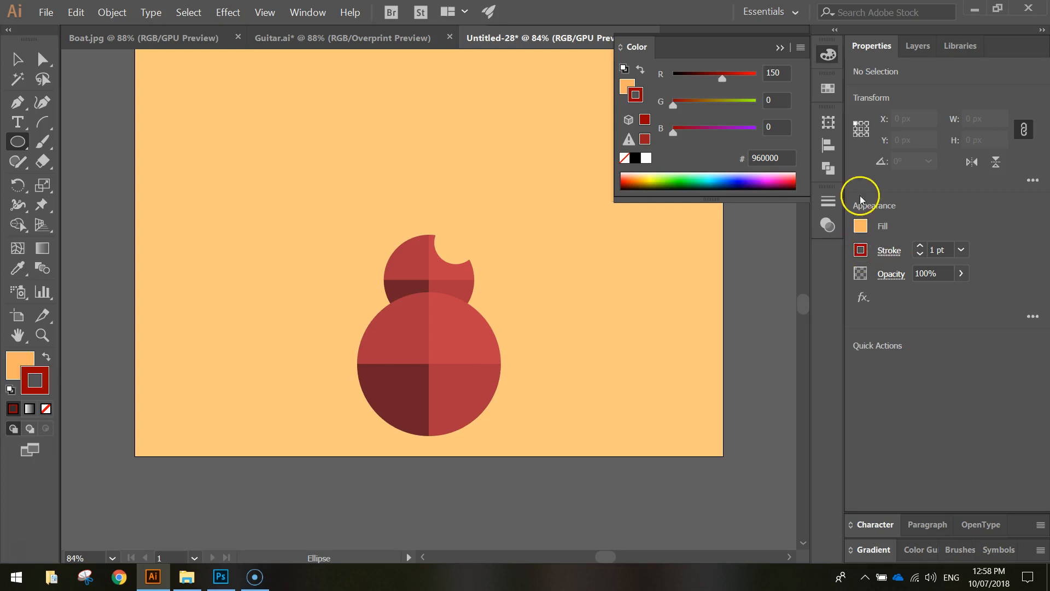
pyautogui.click(780, 48)
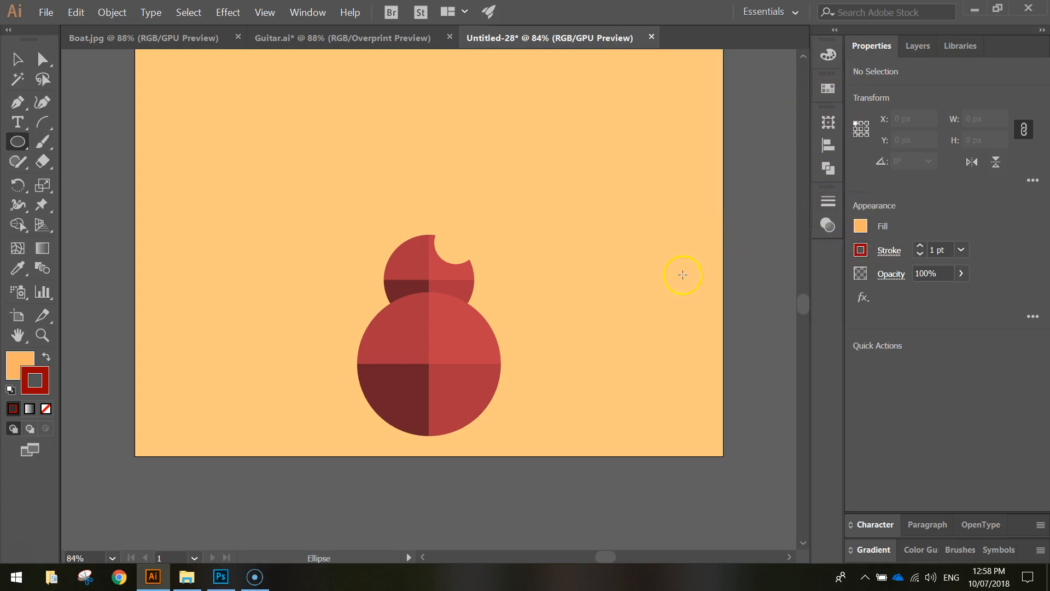
# Step: Draw an orange knob circle about 23 px in diameter near the large circle's lower-right edge and set its stroke to 4 pt
pyautogui.keyDown('alt'); pyautogui.scroll(4, 493, 389); pyautogui.keyUp('alt')
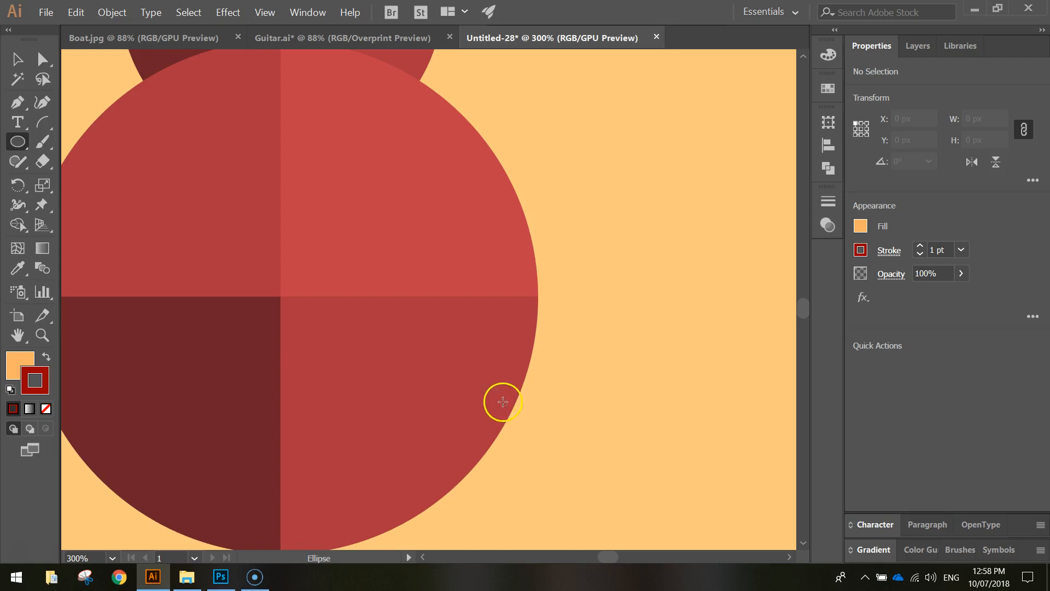
pyautogui.scroll(-1, 498, 396)
pyautogui.moveTo(394, 418); pyautogui.dragTo(432, 454)
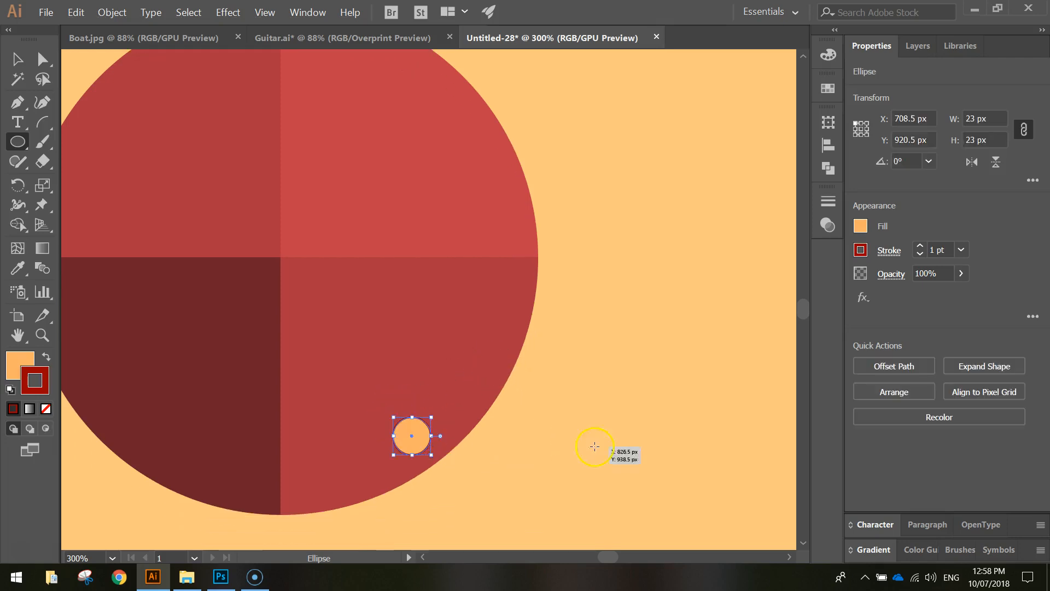
pyautogui.click(920, 245)
pyautogui.click(920, 246)
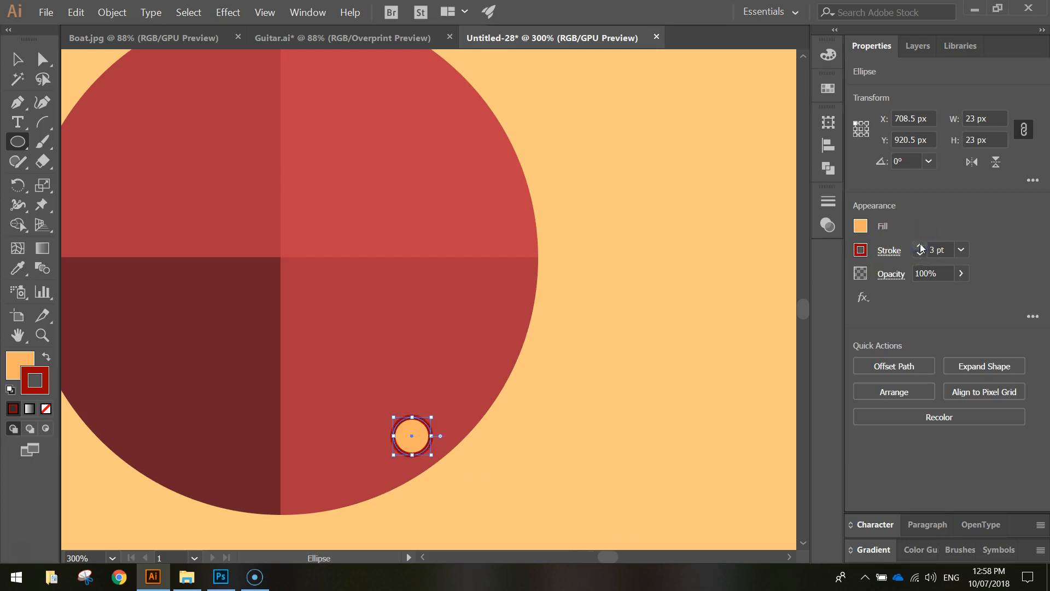
pyautogui.click(920, 246)
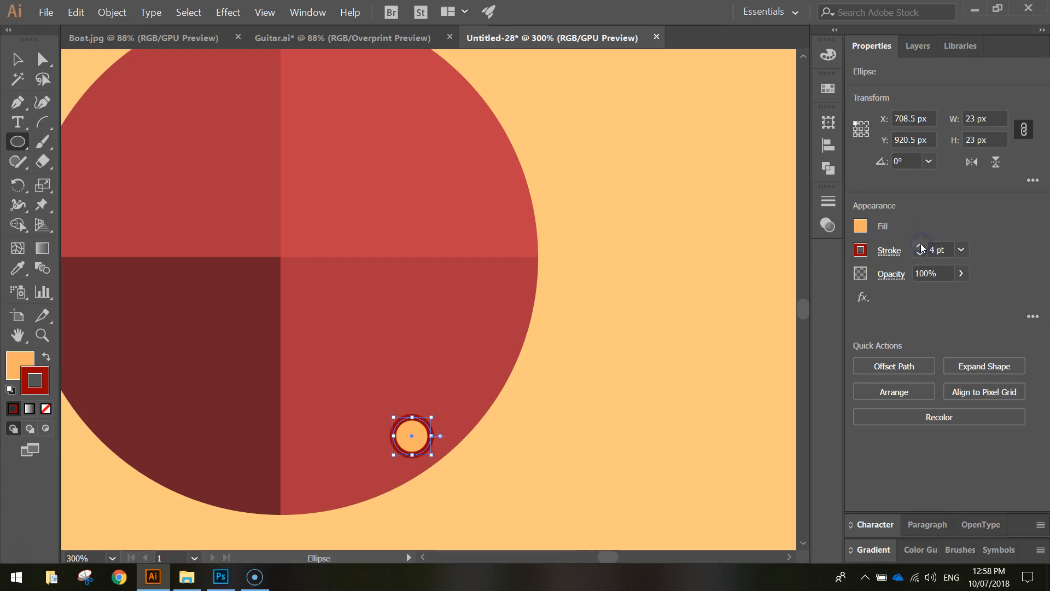
pyautogui.click(17, 59)
pyautogui.click(632, 241)
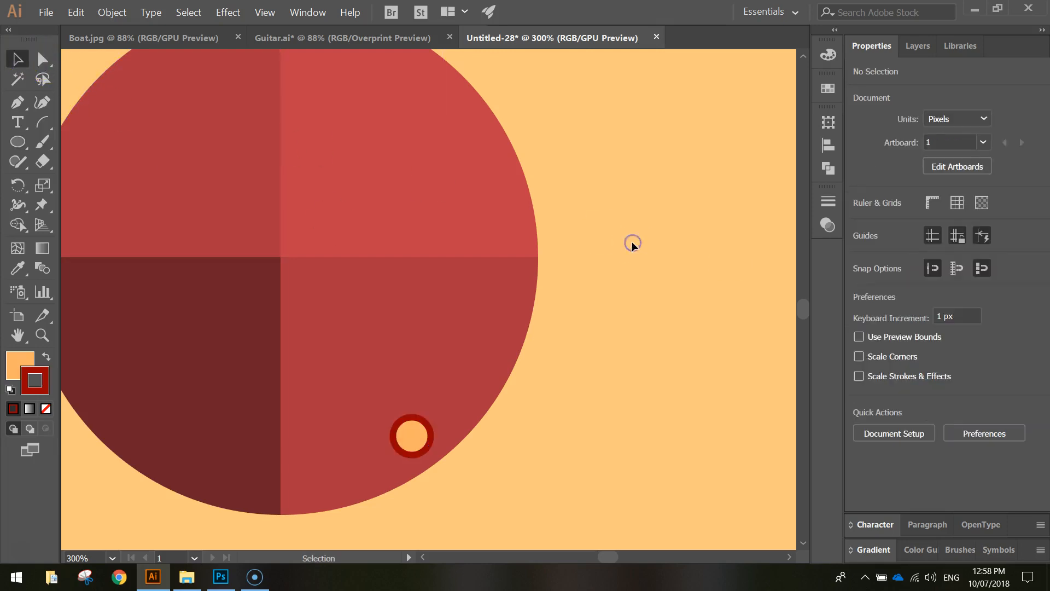
# Step: Duplicate the orange knob twice up along the large circle's lower-right edge, with the last copy at about X 757 px, Y 859 px
pyautogui.click(430, 443)
pyautogui.click(932, 273)
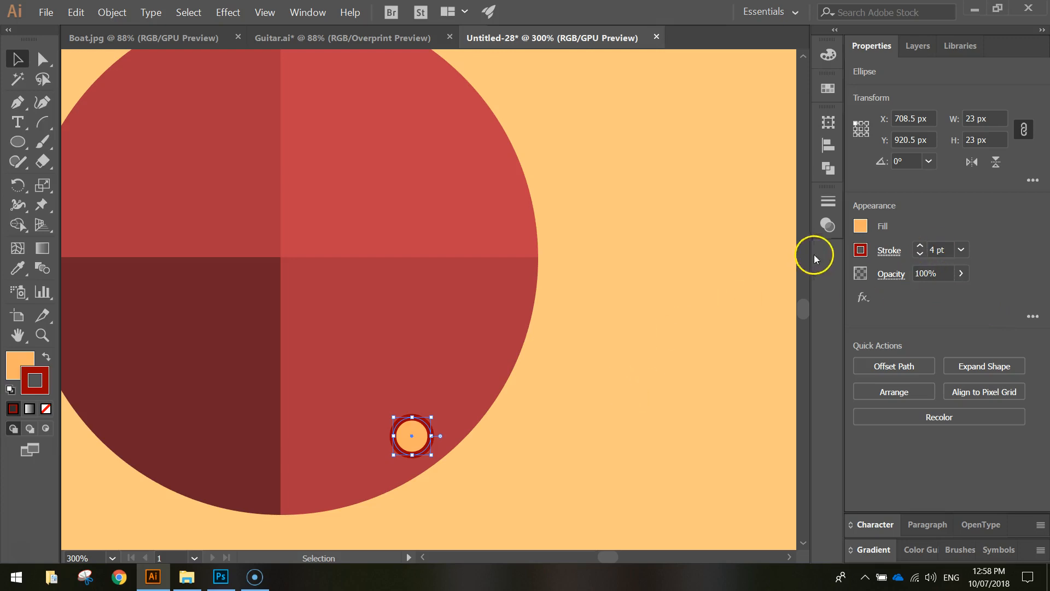
pyautogui.click(577, 415)
pyautogui.click(426, 430)
pyautogui.moveTo(419, 430); pyautogui.dragTo(503, 334)
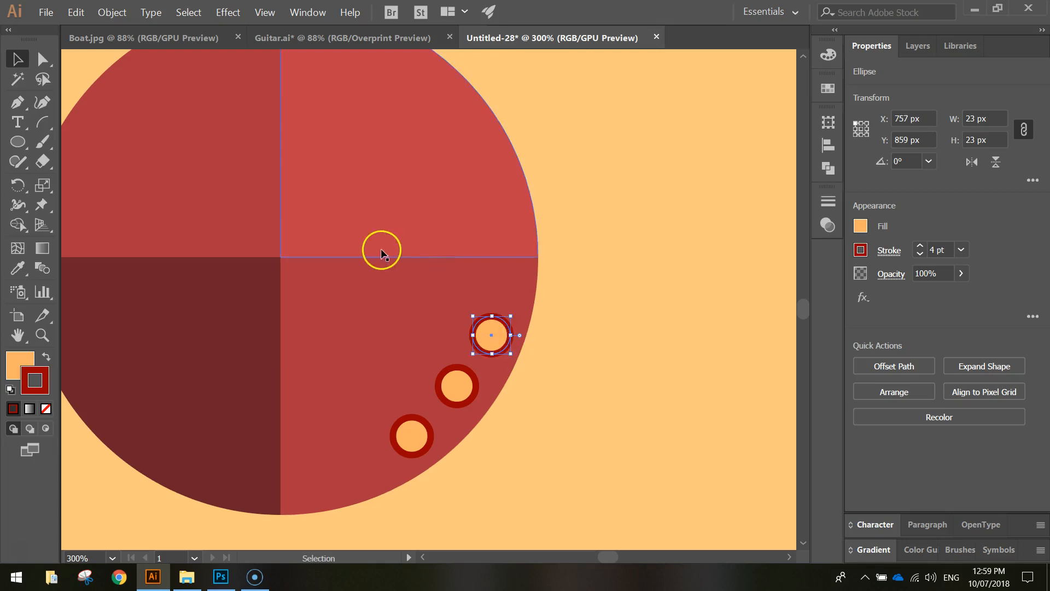
# Step: Copy a knob onto the small circle's upper-left quarter and shift the upper two lower-right knobs slightly outward to follow the curve
pyautogui.scroll(-2, 381, 248)
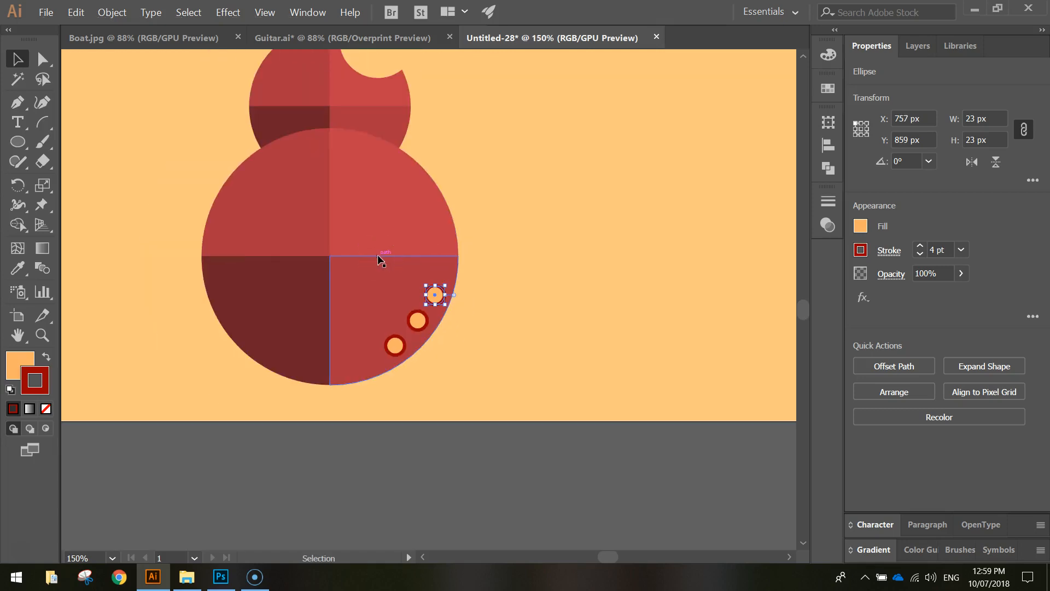
pyautogui.scroll(1, 423, 290)
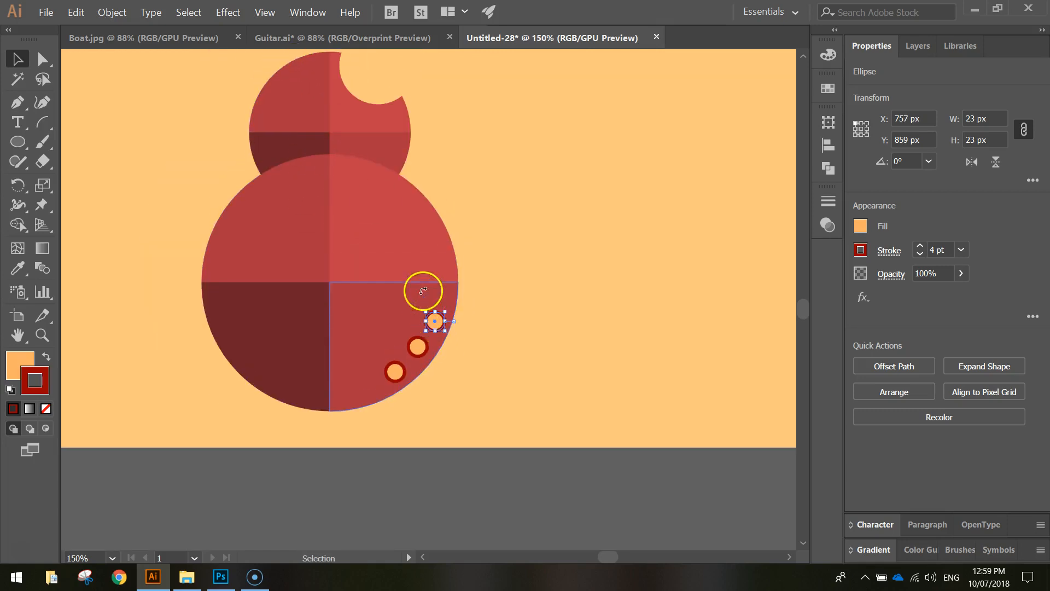
pyautogui.scroll(2, 423, 290)
pyautogui.moveTo(429, 359); pyautogui.dragTo(280, 137)
pyautogui.click(515, 205)
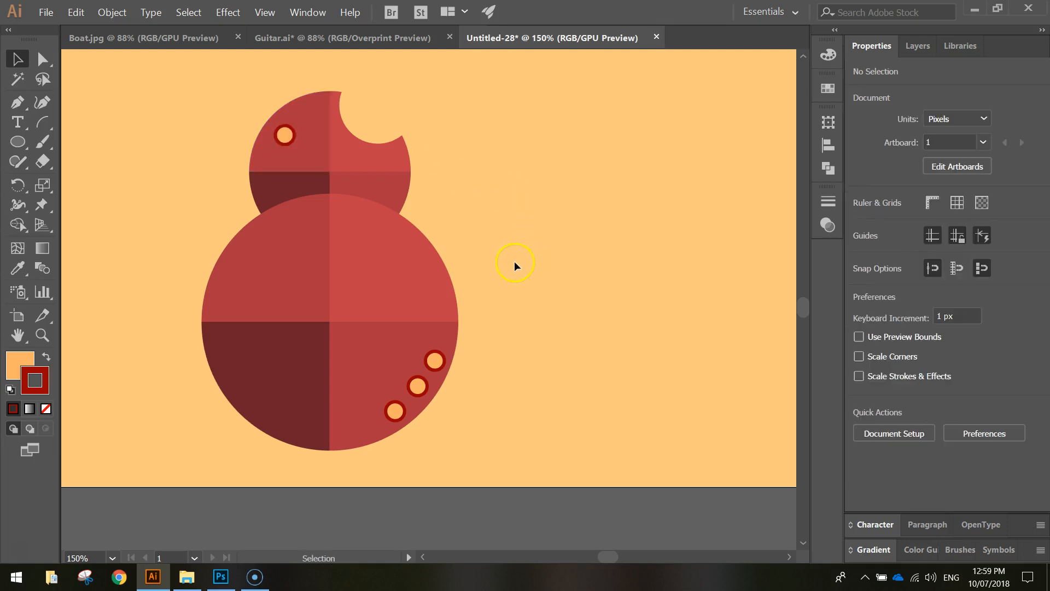
pyautogui.moveTo(435, 364); pyautogui.dragTo(426, 387)
pyautogui.click(467, 362)
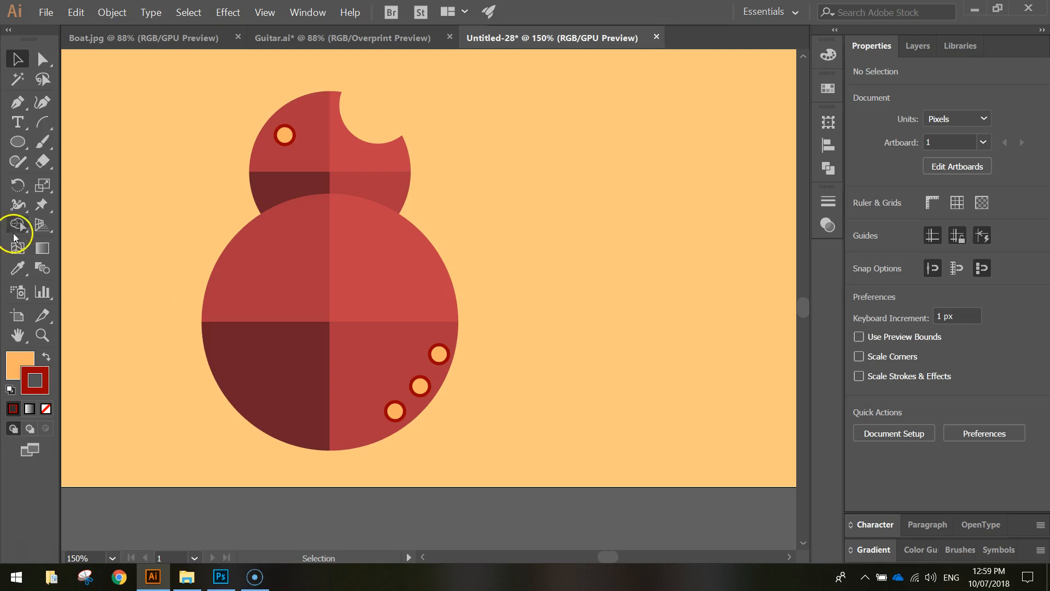
# Step: Choose the Rounded Rectangle tool and set it to a black fill with no stroke
pyautogui.click(18, 141)
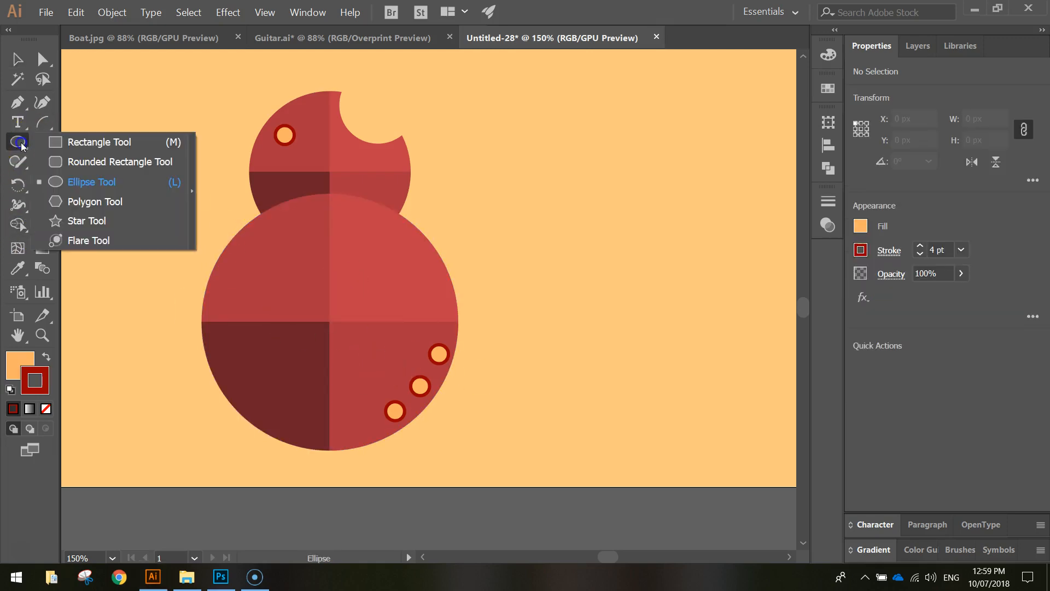
pyautogui.click(90, 161)
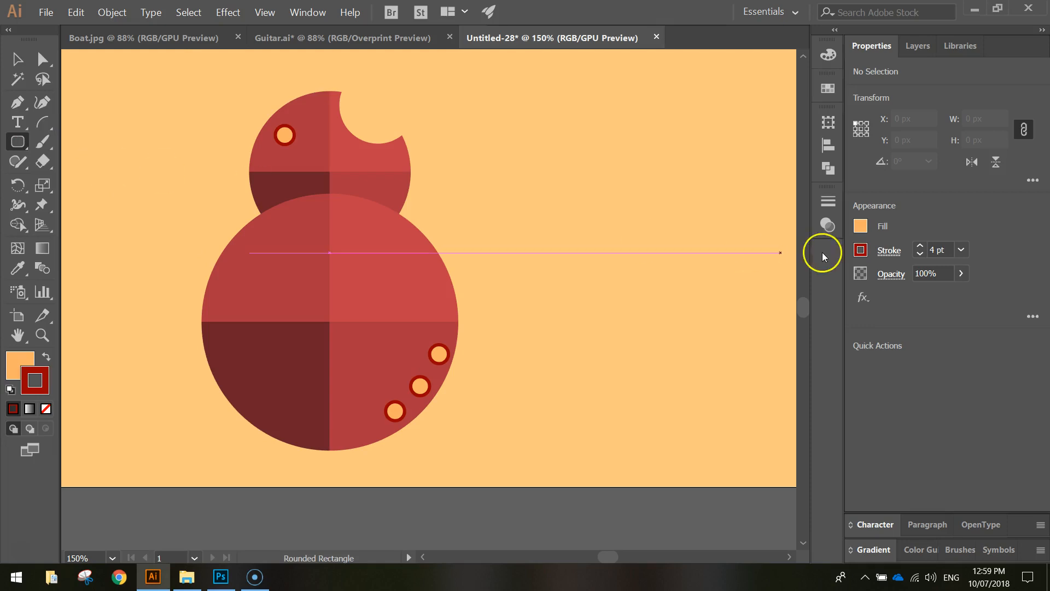
pyautogui.click(863, 225)
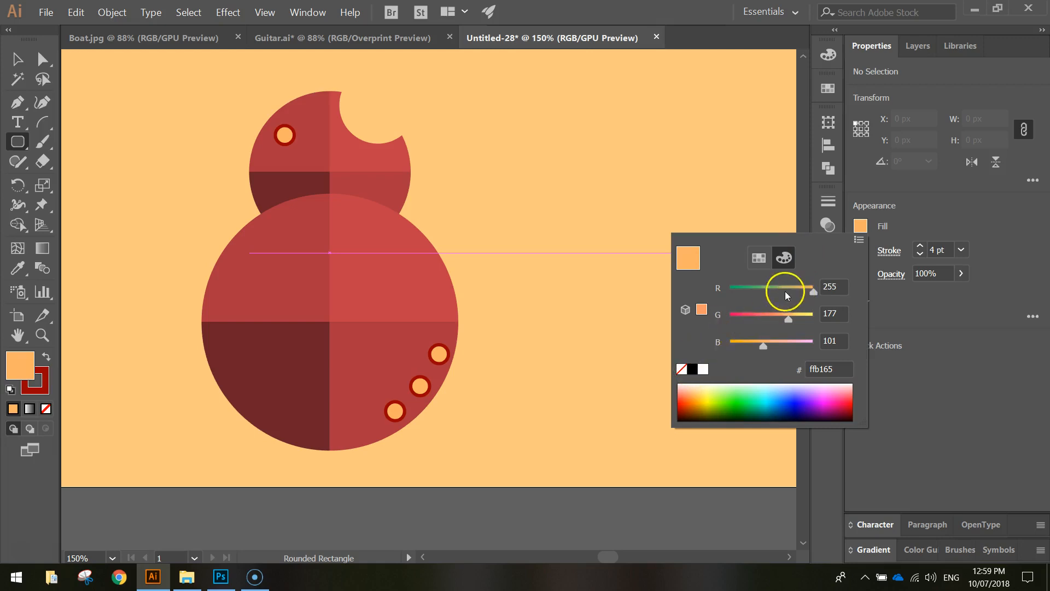
pyautogui.click(758, 257)
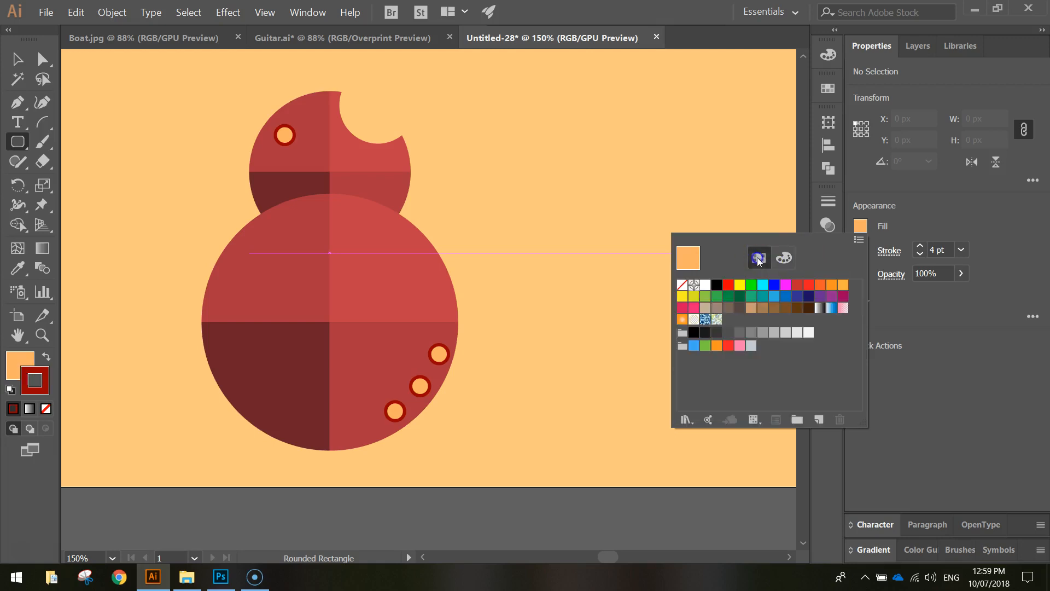
pyautogui.click(705, 334)
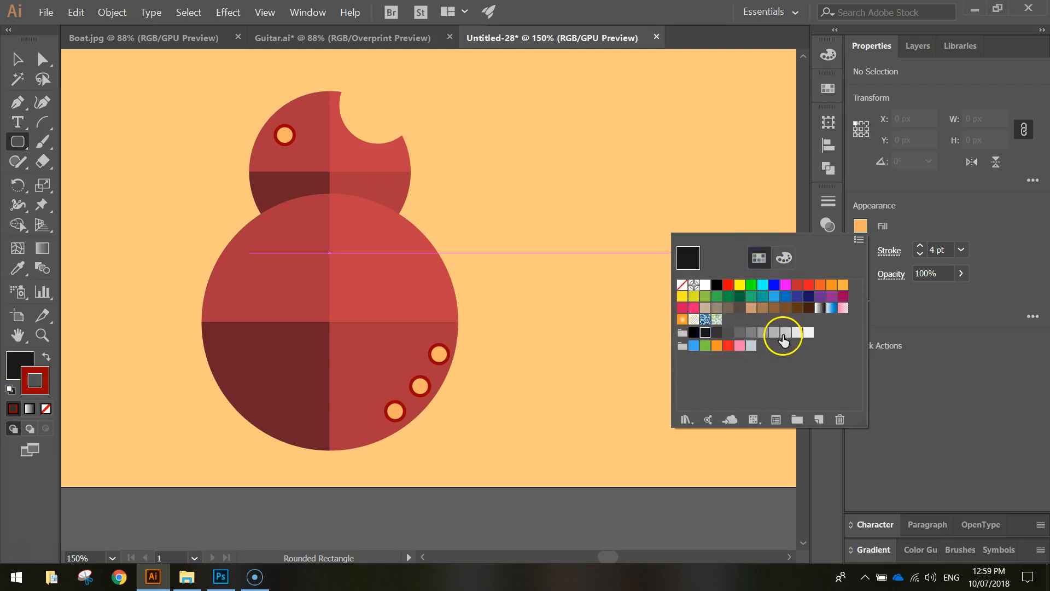
pyautogui.click(692, 333)
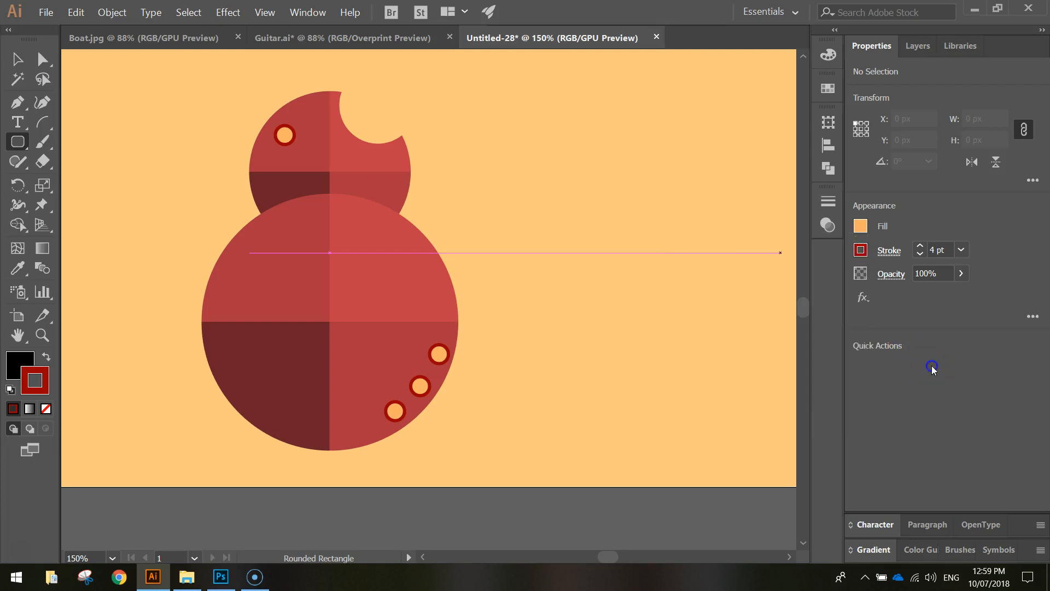
pyautogui.click(859, 250)
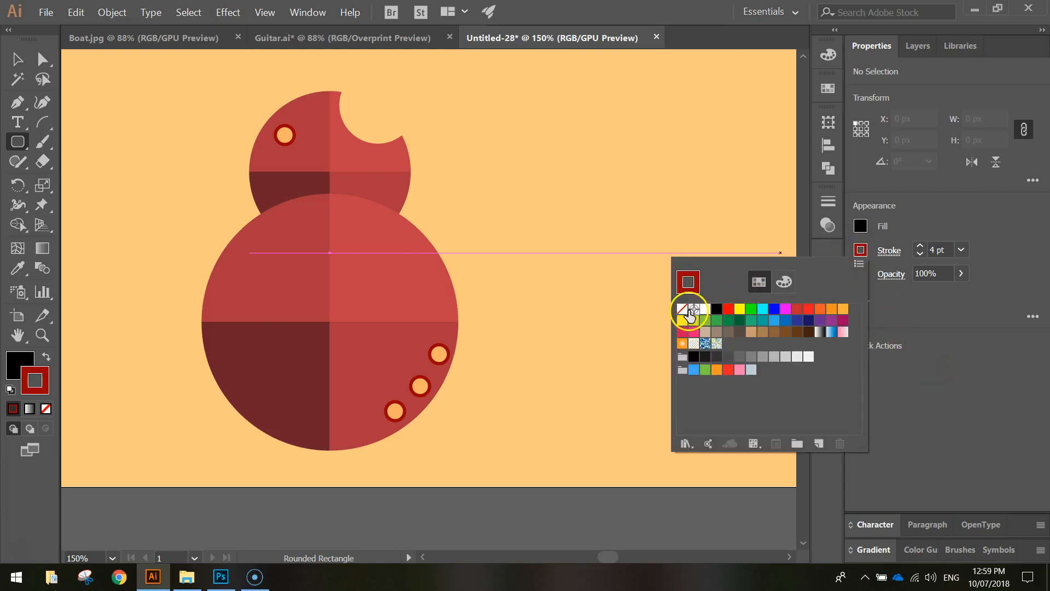
pyautogui.click(682, 309)
pyautogui.click(1000, 435)
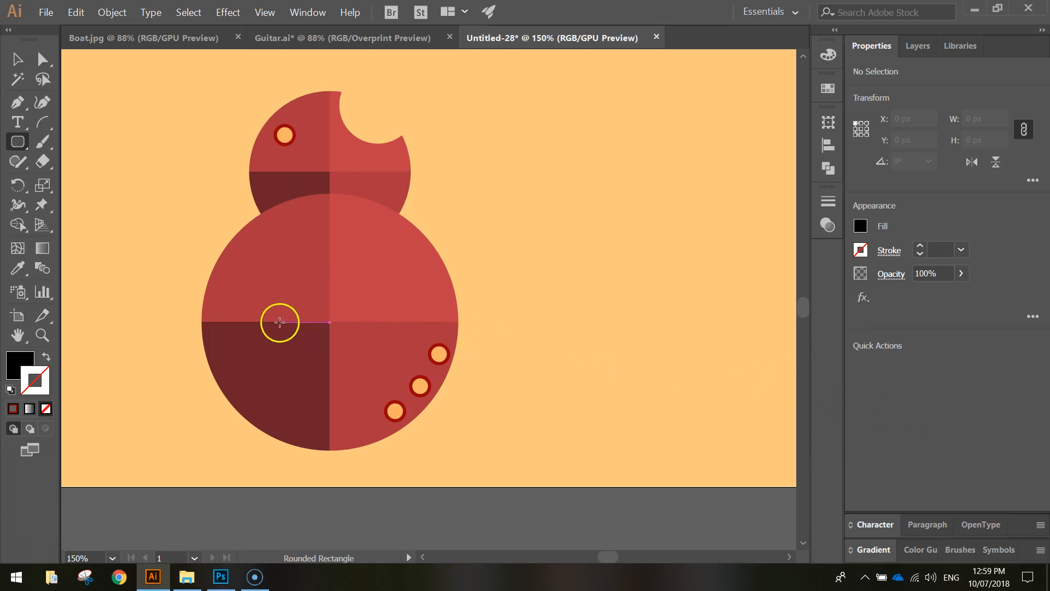
# Step: Draw a black rounded bar about 98 by 22 px centred just below the large circle's horizontal dividing line, and deselect it
pyautogui.moveTo(275, 321); pyautogui.dragTo(385, 340)
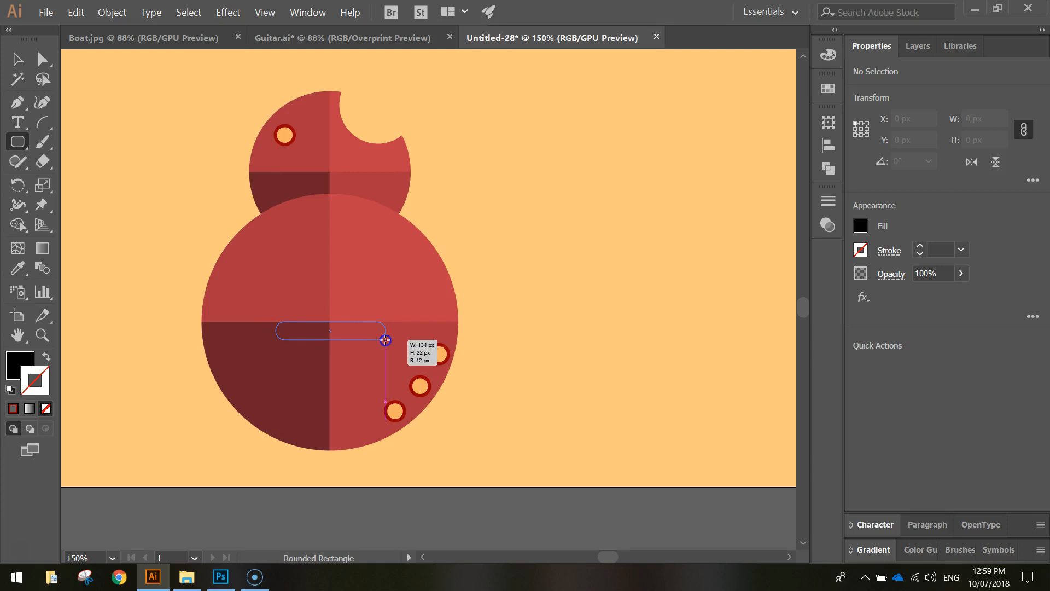
pyautogui.moveTo(384, 340); pyautogui.dragTo(373, 329)
pyautogui.click(16, 59)
pyautogui.click(134, 119)
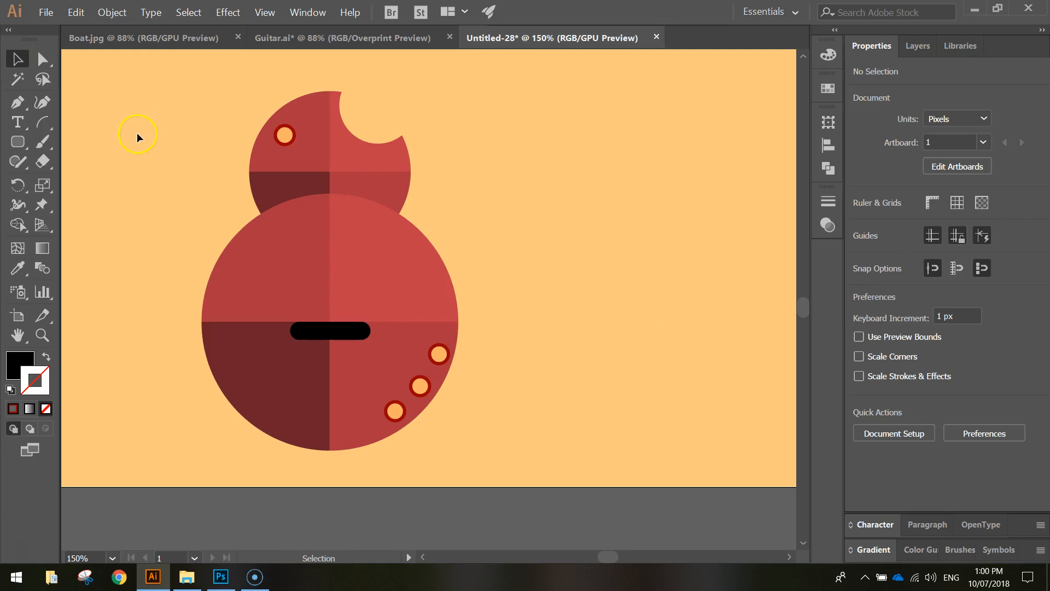
# Step: Duplicate the black rounded bar straight upward, placing the copy at about X 592 px, Y 776 px
pyautogui.click(320, 335)
pyautogui.moveTo(320, 335); pyautogui.dragTo(318, 296)
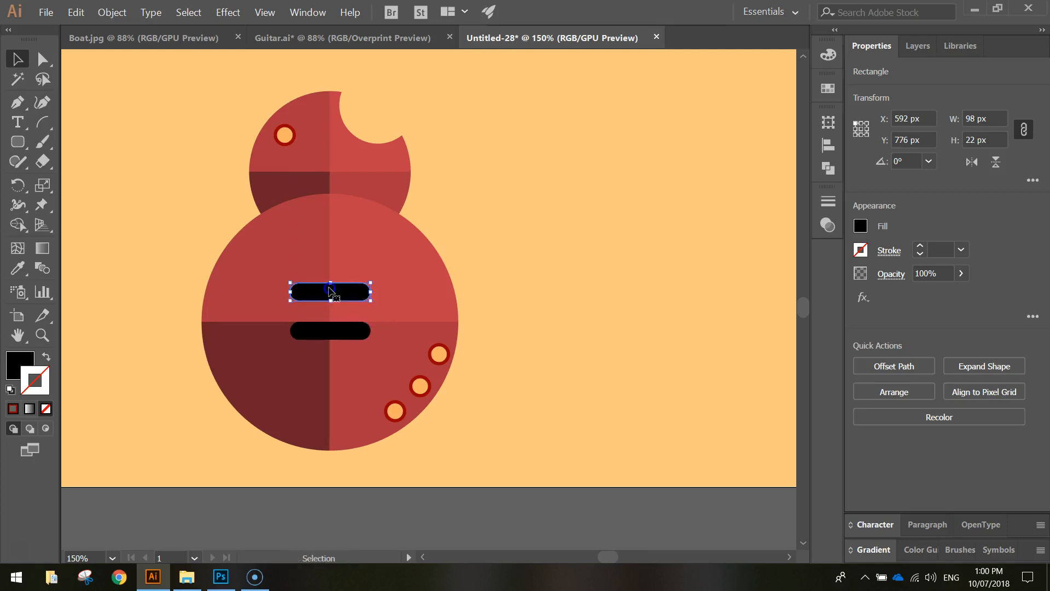
pyautogui.scroll(4, 324, 295)
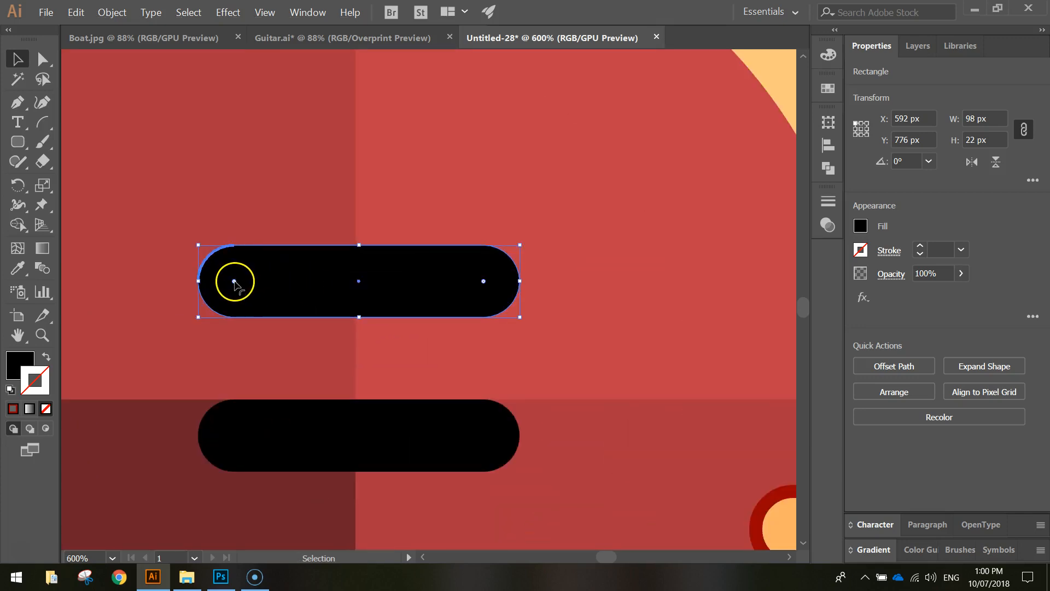
# Step: Reduce the upper black bar's height to 8 px, fully round its ends and deselect it
pyautogui.moveTo(483, 282); pyautogui.dragTo(520, 249)
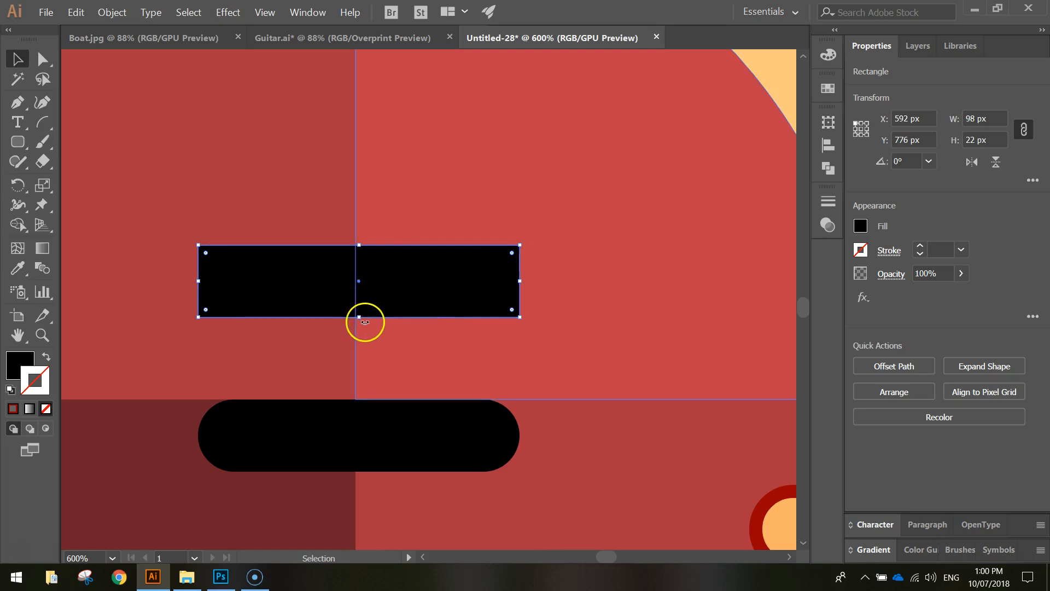
pyautogui.moveTo(365, 322); pyautogui.dragTo(361, 270)
pyautogui.moveTo(201, 246)
pyautogui.mouseDown()
pyautogui.moveTo(213, 253)
pyautogui.moveTo(203, 249)
pyautogui.mouseUp()
pyautogui.scroll(5, 203, 249)
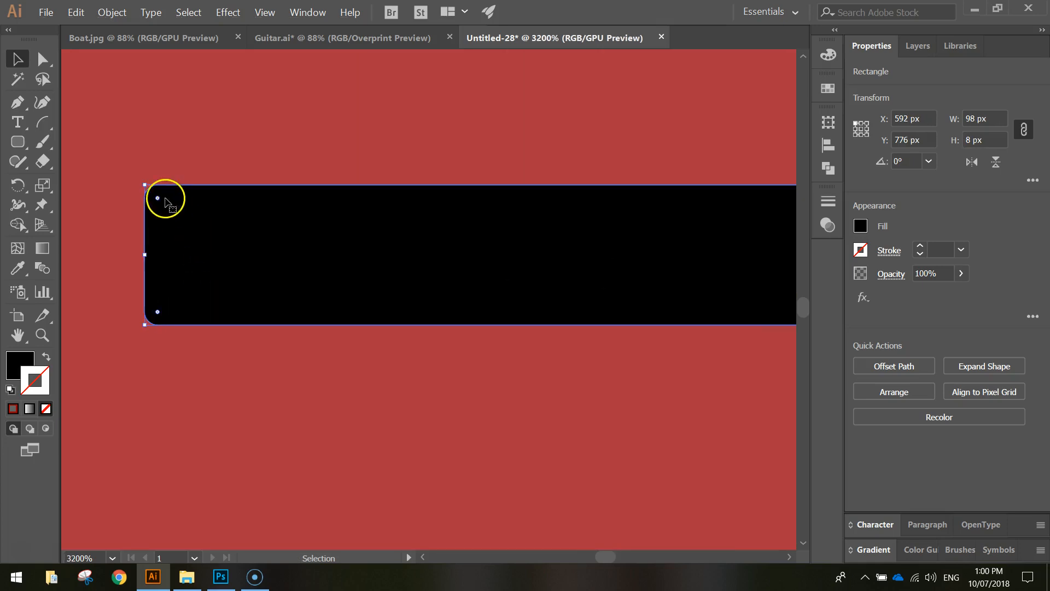
pyautogui.moveTo(157, 197); pyautogui.dragTo(233, 273)
pyautogui.scroll(-3, 422, 279)
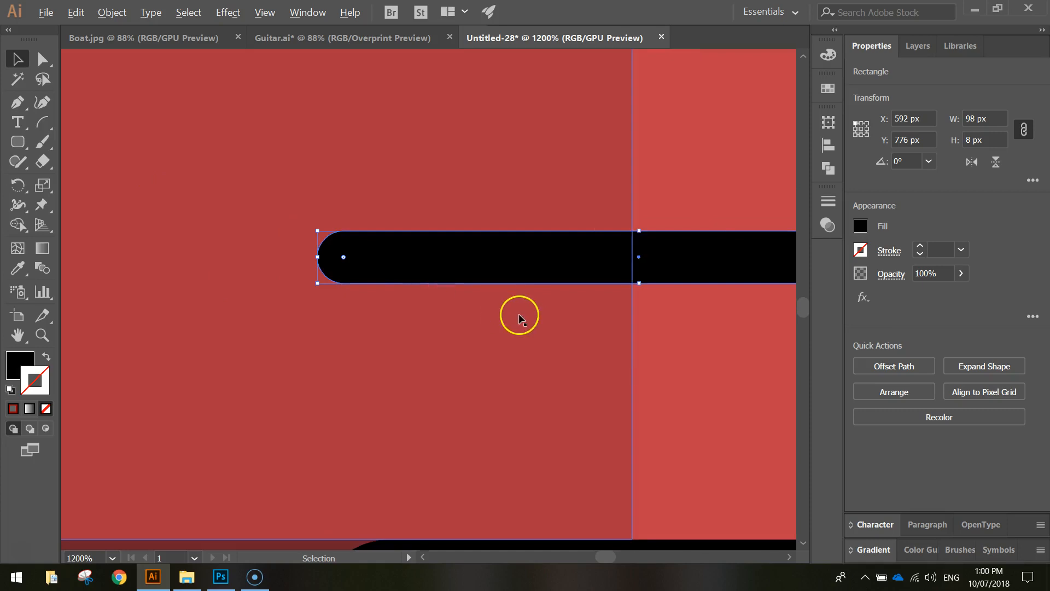
pyautogui.scroll(-3, 520, 318)
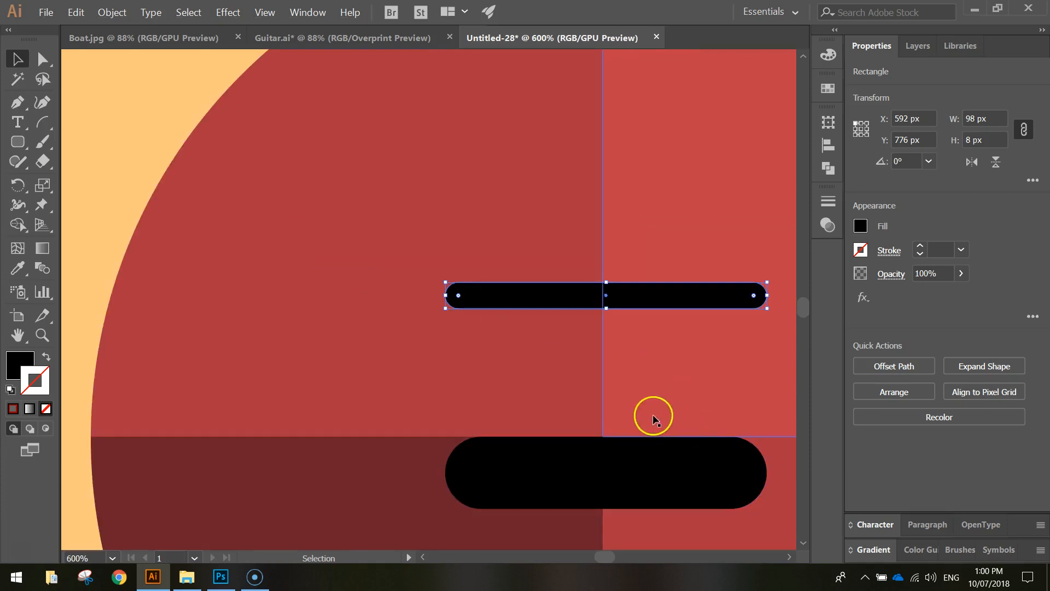
pyautogui.hotkey('ctrl', '0')
pyautogui.click(553, 421)
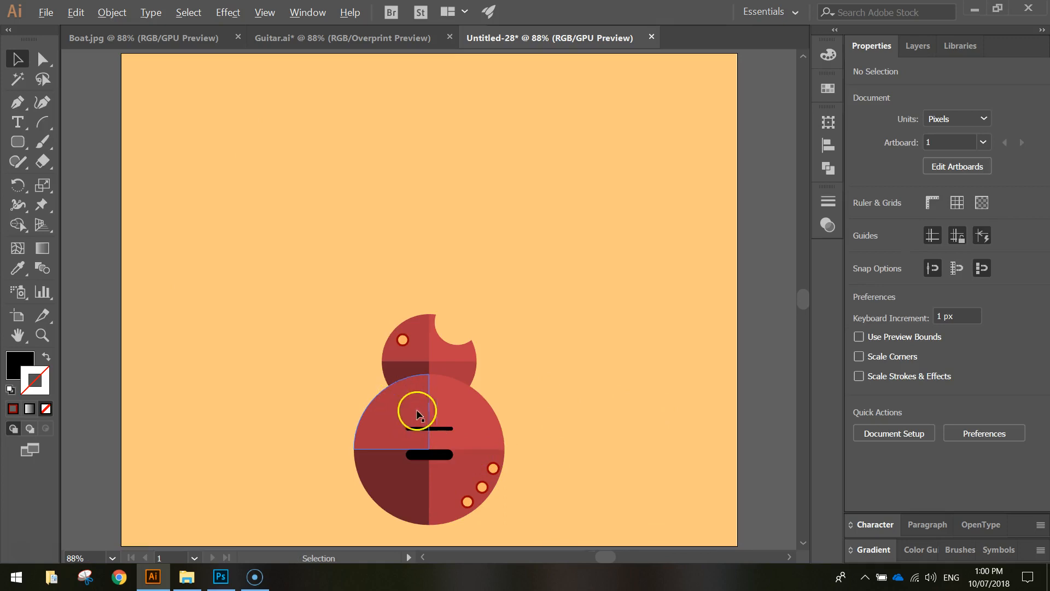
# Step: Copy the lower black bar above the thin bar as a less rounded bar 26 px high at about X 592 px, Y 723 px
pyautogui.scroll(3, 429, 434)
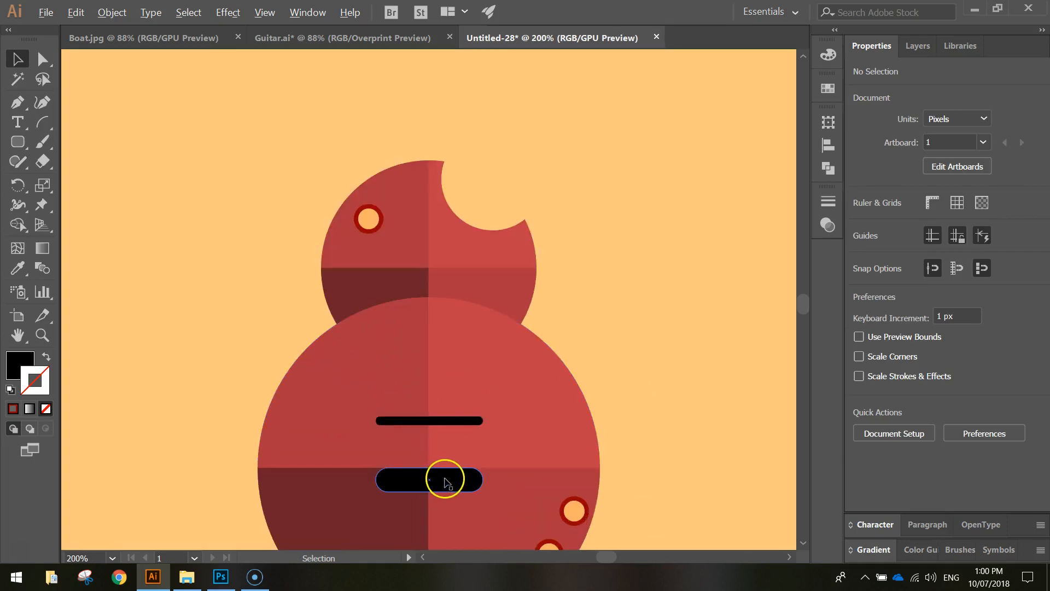
pyautogui.click(446, 480)
pyautogui.moveTo(447, 486); pyautogui.dragTo(432, 388)
pyautogui.click(113, 322)
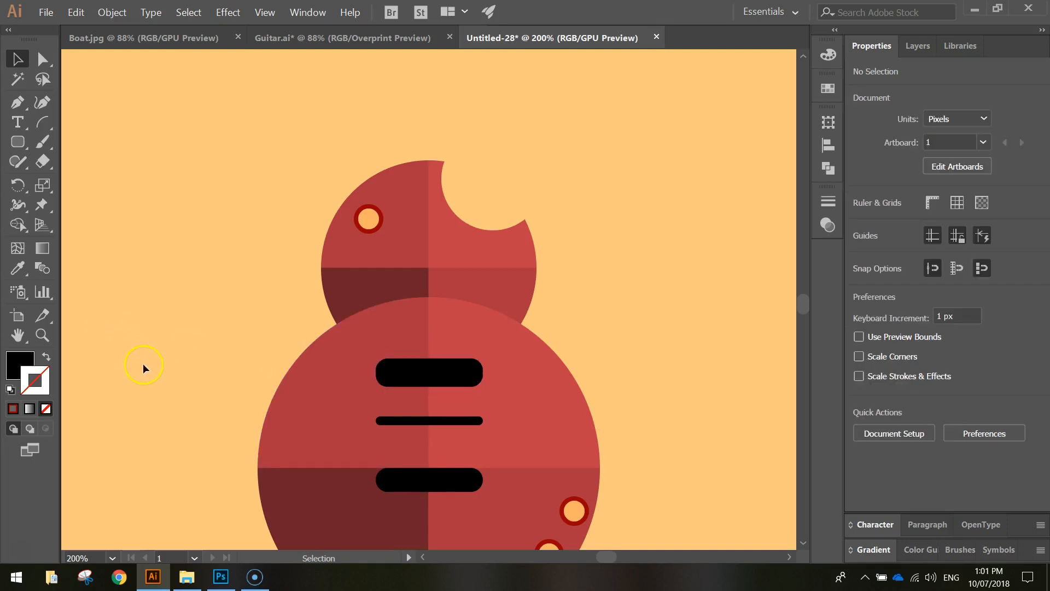
# Step: Duplicate the 26 px high bar straight up onto the small circle at about X 592 px, Y 628 px, and deselect it
pyautogui.click(444, 373)
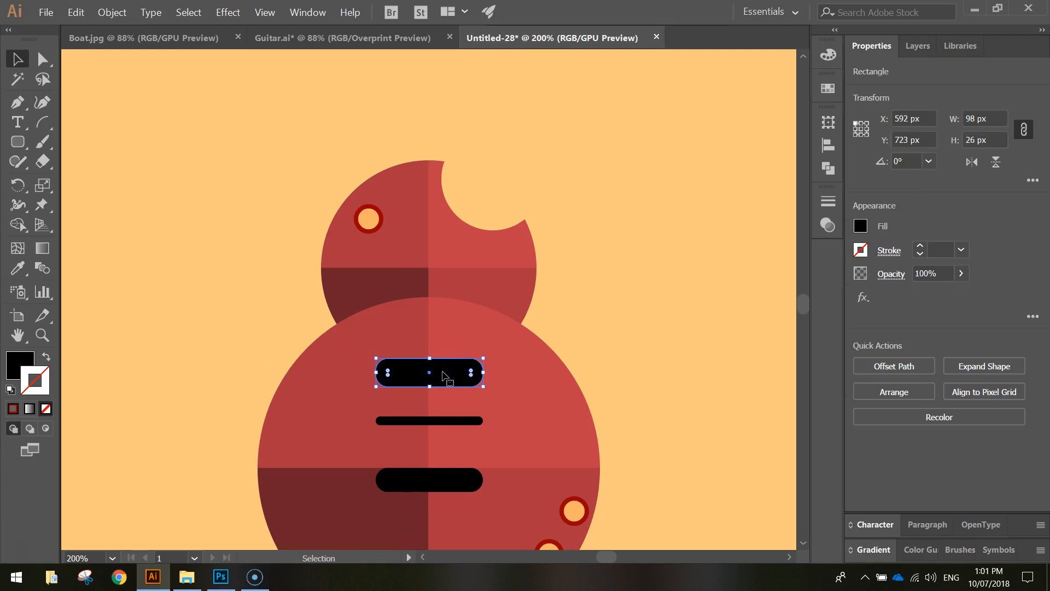
pyautogui.moveTo(449, 376); pyautogui.dragTo(445, 272)
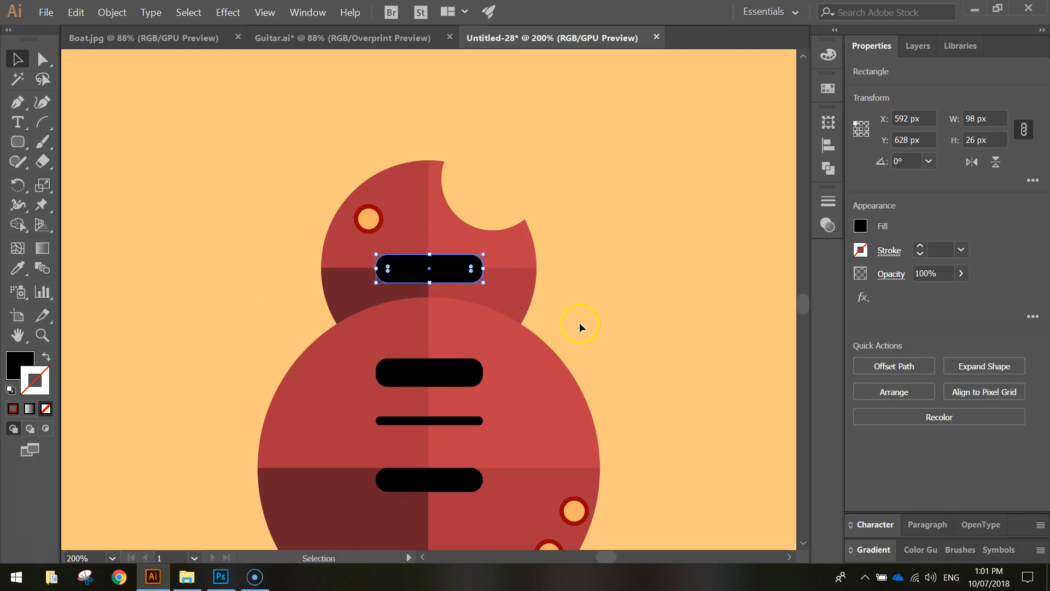
pyautogui.click(631, 333)
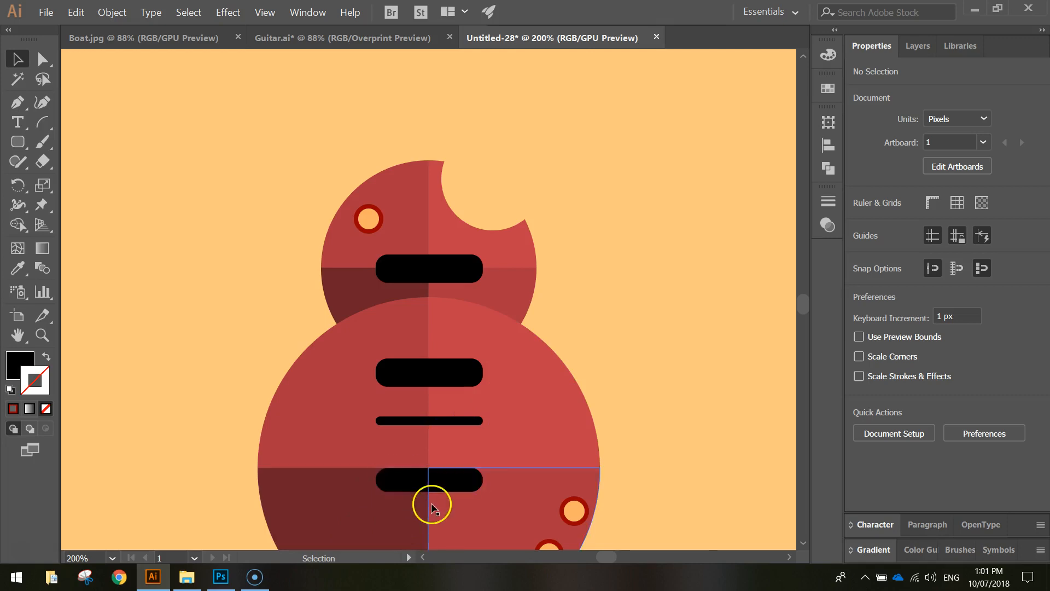
# Step: Draw a 12 px dark grey circle without a stroke inside the left end of the lowest black bar
pyautogui.scroll(4, 435, 495)
pyautogui.moveTo(24, 135); pyautogui.dragTo(105, 184)
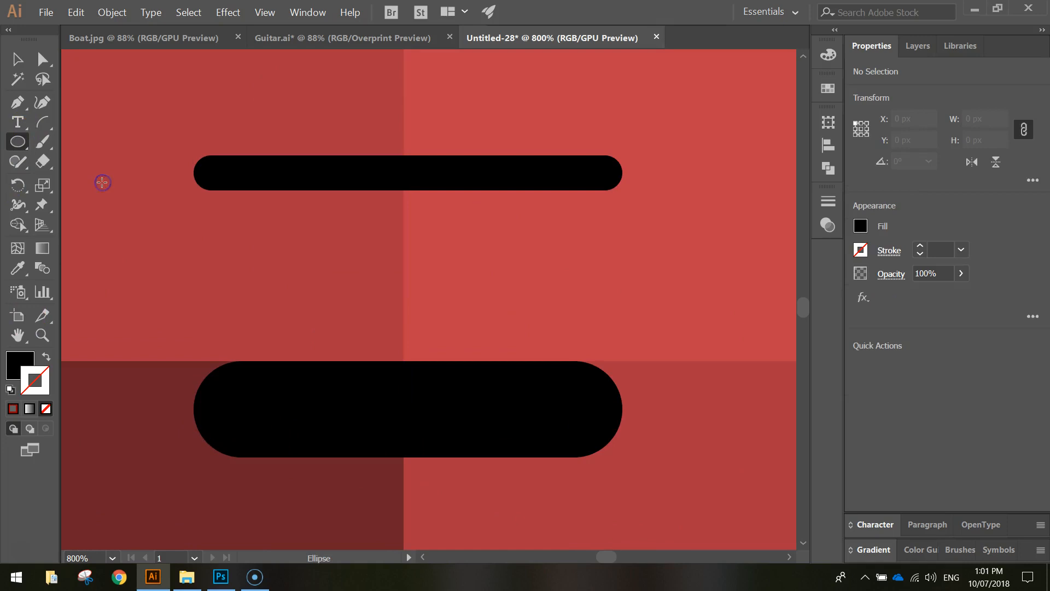
pyautogui.click(860, 226)
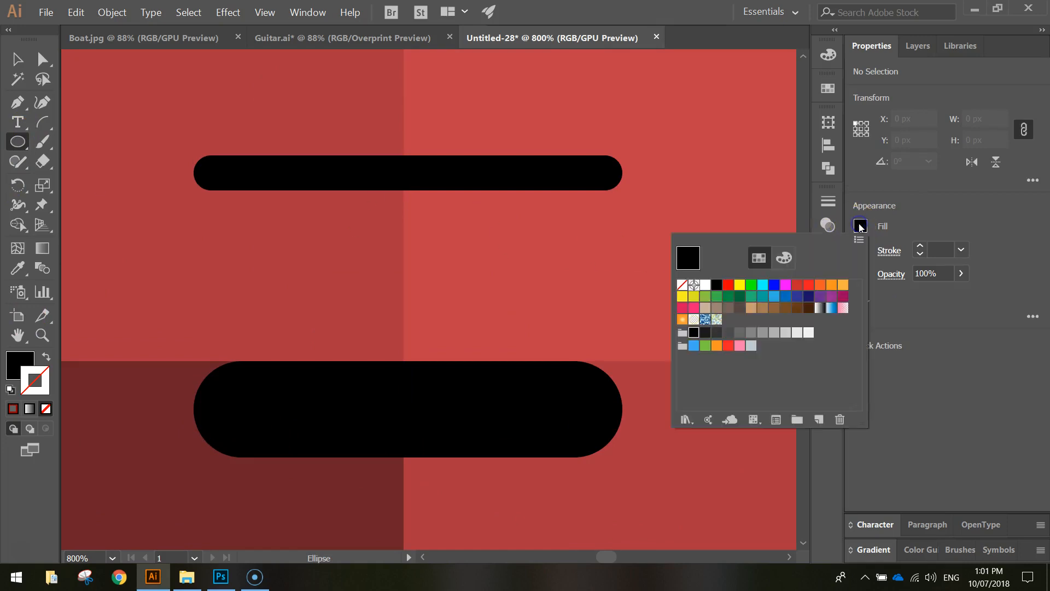
pyautogui.click(741, 338)
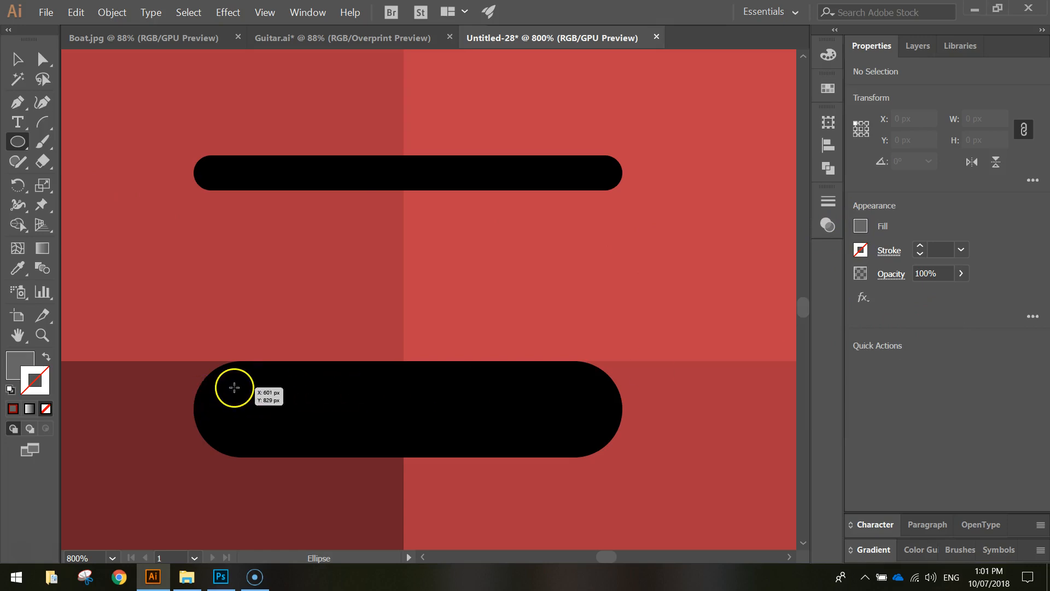
pyautogui.moveTo(228, 387); pyautogui.dragTo(280, 432)
pyautogui.moveTo(228, 388); pyautogui.dragTo(224, 382)
# Step: Duplicate the grey circle horizontally to the right end of the lowest black bar and clear the selection
pyautogui.click(16, 59)
pyautogui.moveTo(265, 417); pyautogui.dragTo(572, 401)
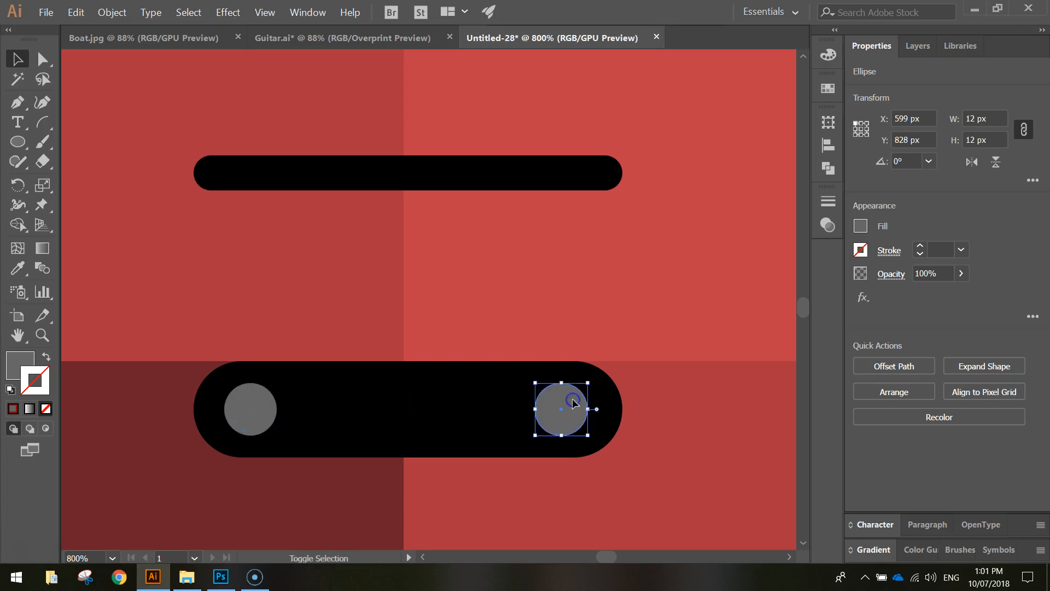
pyautogui.click(687, 408)
pyautogui.scroll(-2, 589, 392)
pyautogui.scroll(-2, 589, 391)
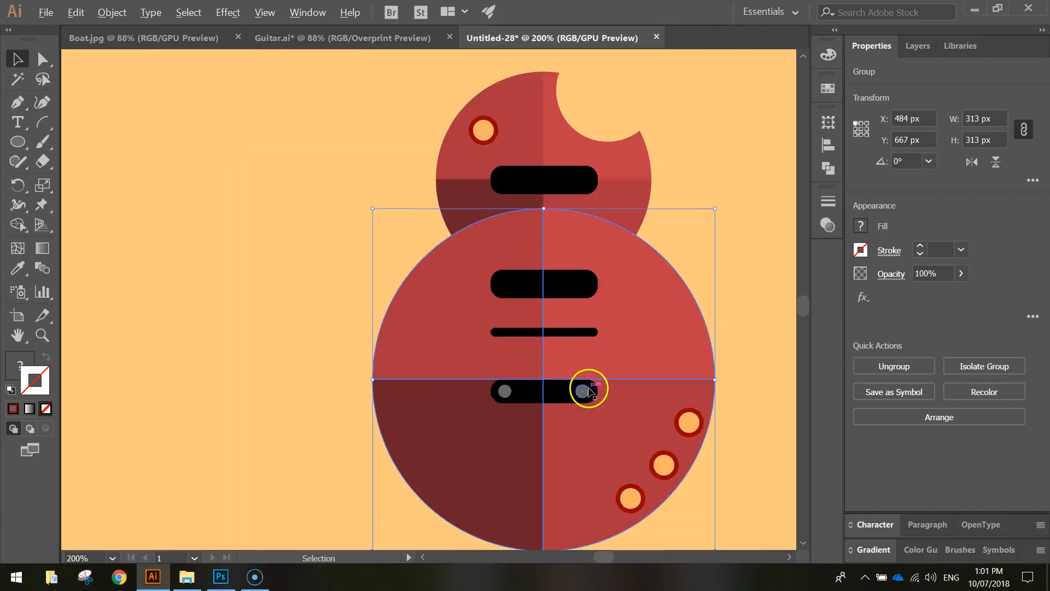
pyautogui.scroll(-1, 695, 352)
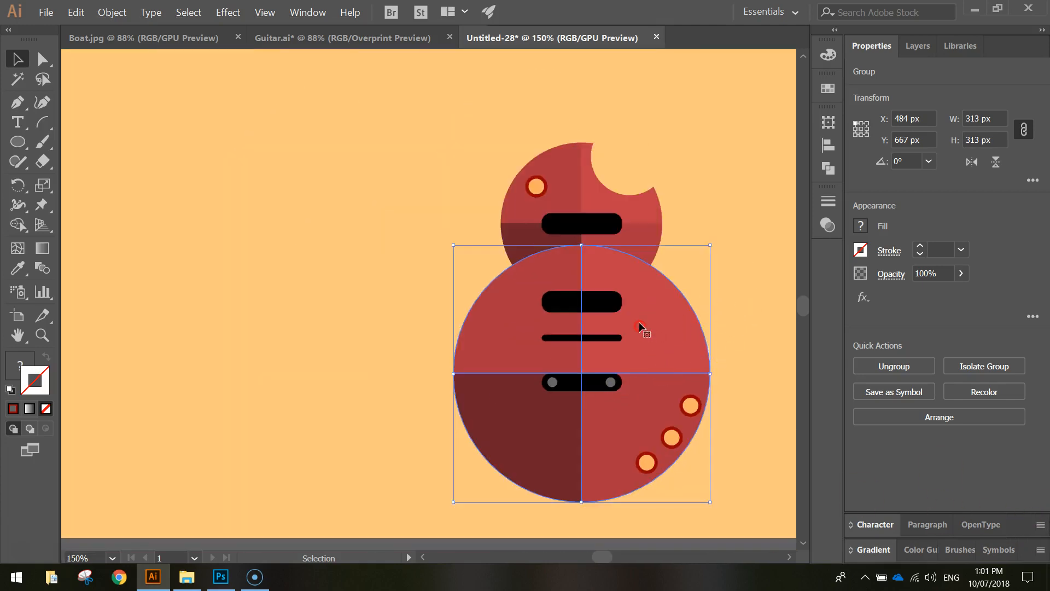
pyautogui.moveTo(740, 265); pyautogui.dragTo(622, 281)
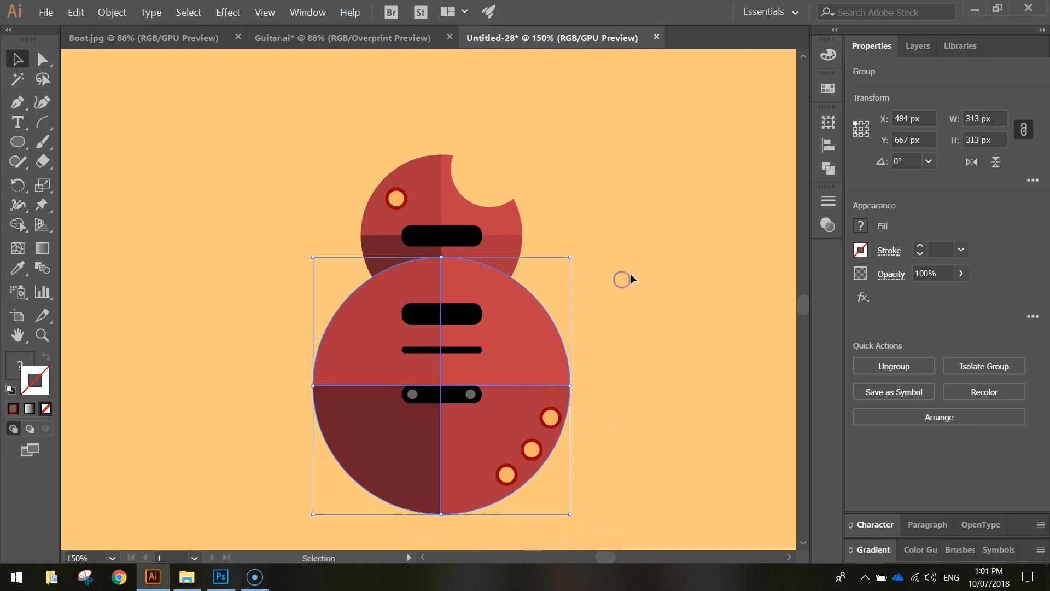
pyautogui.click(687, 339)
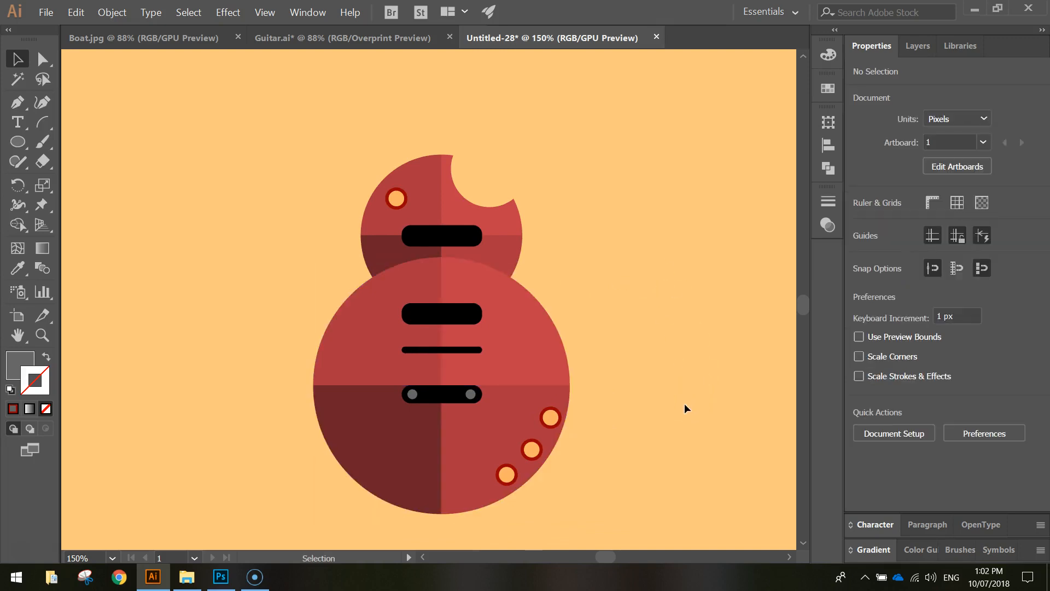
pyautogui.click(630, 405)
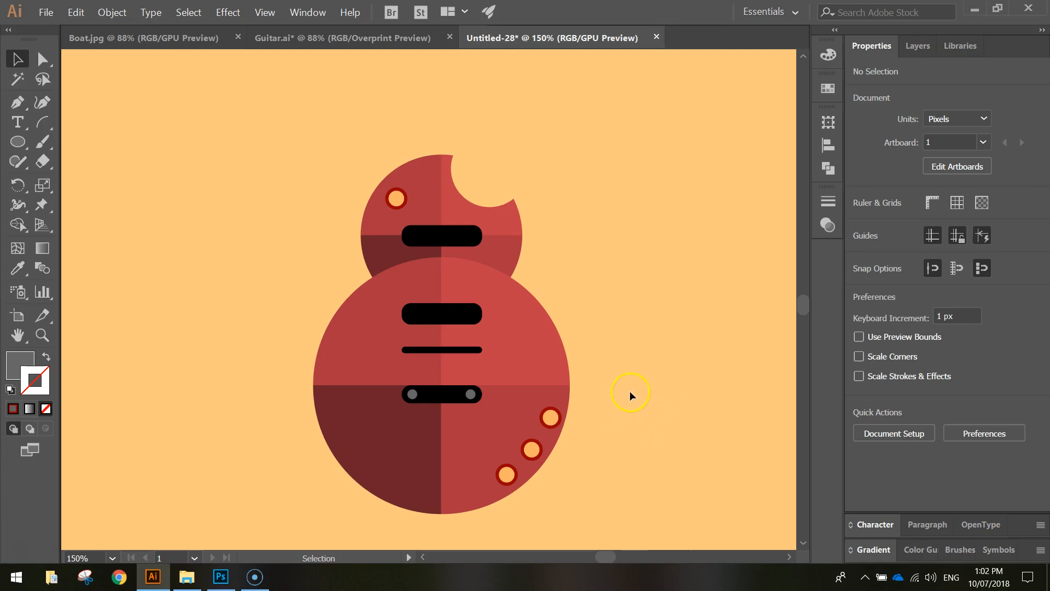
# Step: Choose the Rectangle tool and set its fill to a slightly deeper orange than the background using a hex colour value
pyautogui.scroll(3, 541, 228)
pyautogui.scroll(-2, 540, 232)
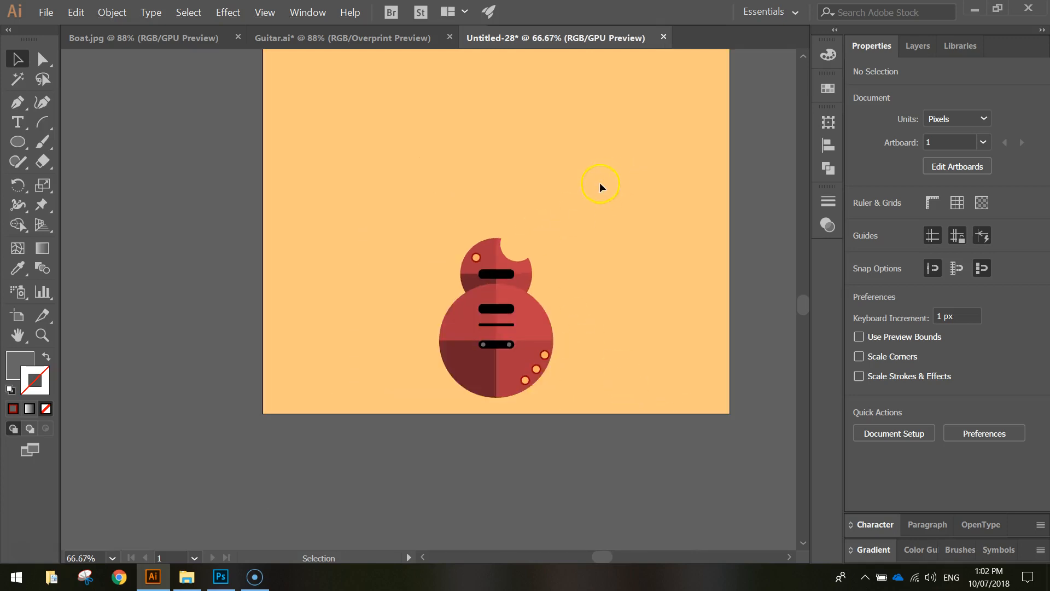
pyautogui.moveTo(597, 212); pyautogui.dragTo(547, 309)
pyautogui.moveTo(17, 142); pyautogui.dragTo(98, 140)
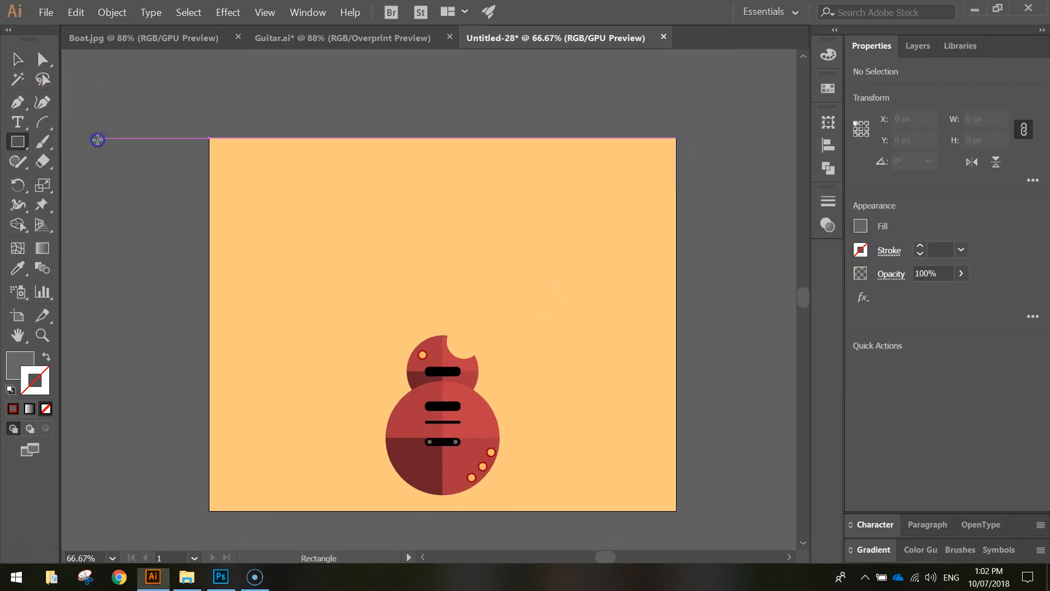
pyautogui.click(860, 227)
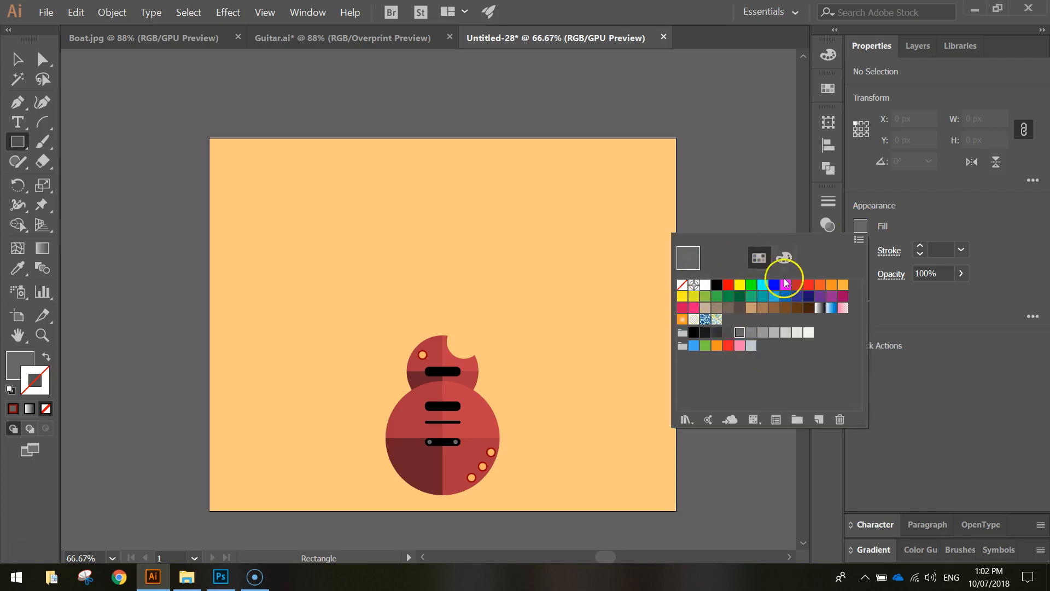
pyautogui.click(786, 259)
pyautogui.moveTo(847, 368); pyautogui.dragTo(752, 368)
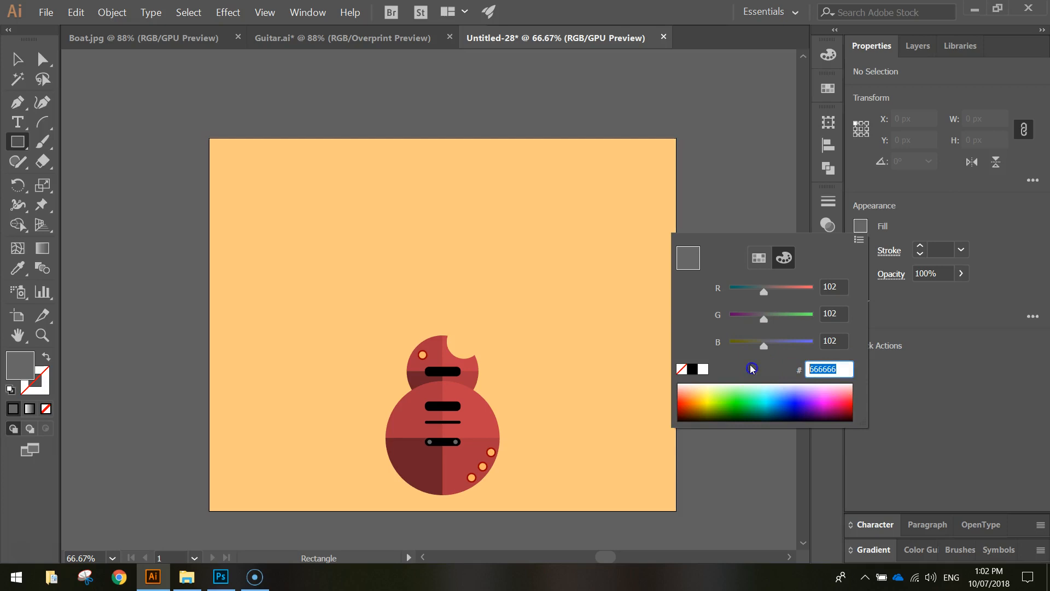
pyautogui.write('fcb')
pyautogui.press('Return')
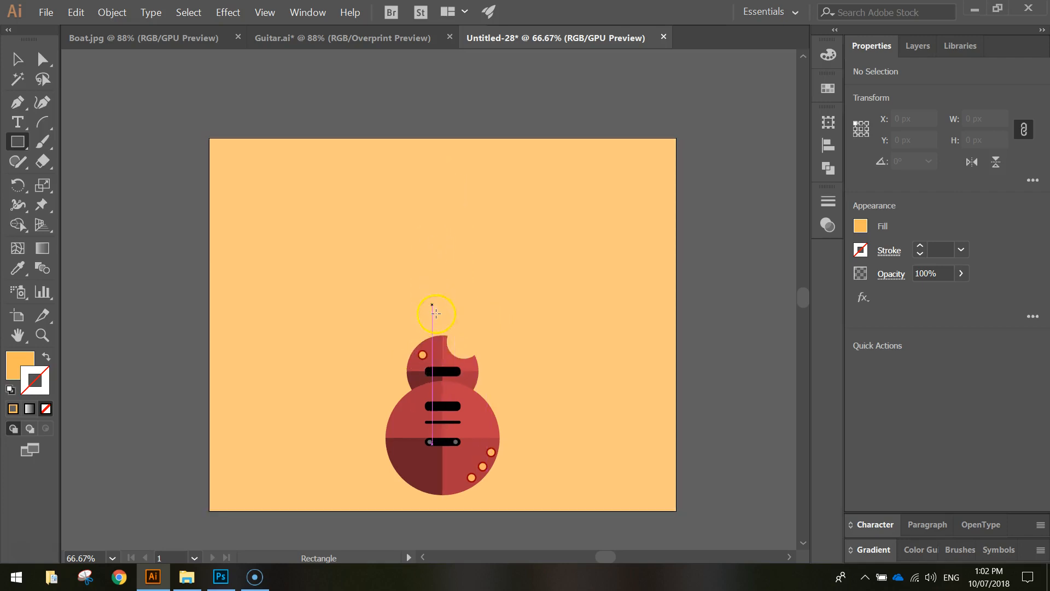
# Step: Draw an orange neck rectangle about 41 by 378 px rising from the top edge of the small circle's black bar
pyautogui.scroll(2, 436, 312)
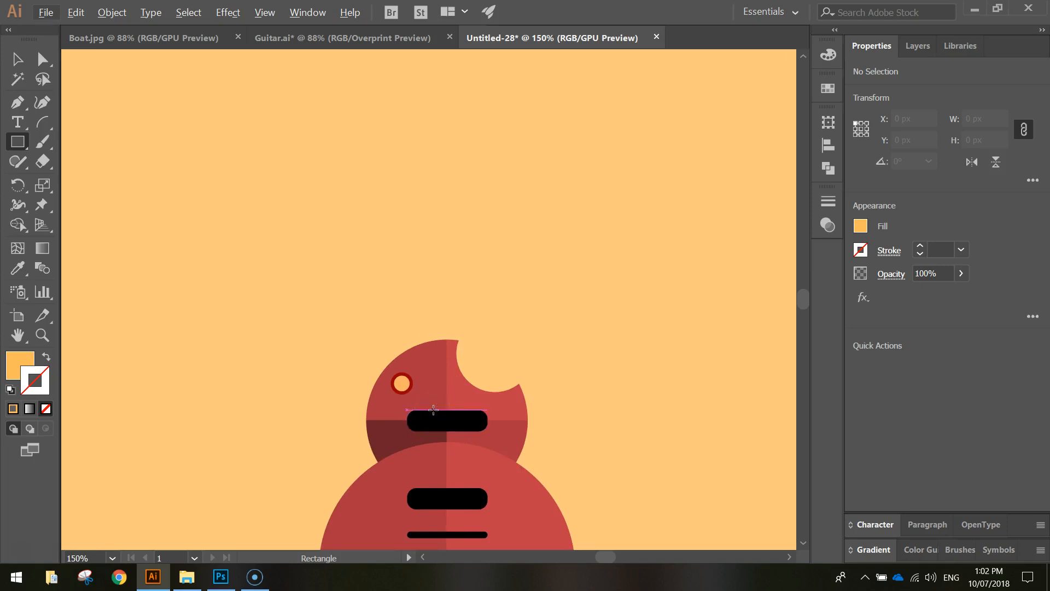
pyautogui.moveTo(434, 410); pyautogui.dragTo(468, 325)
pyautogui.scroll(-2, 504, 337)
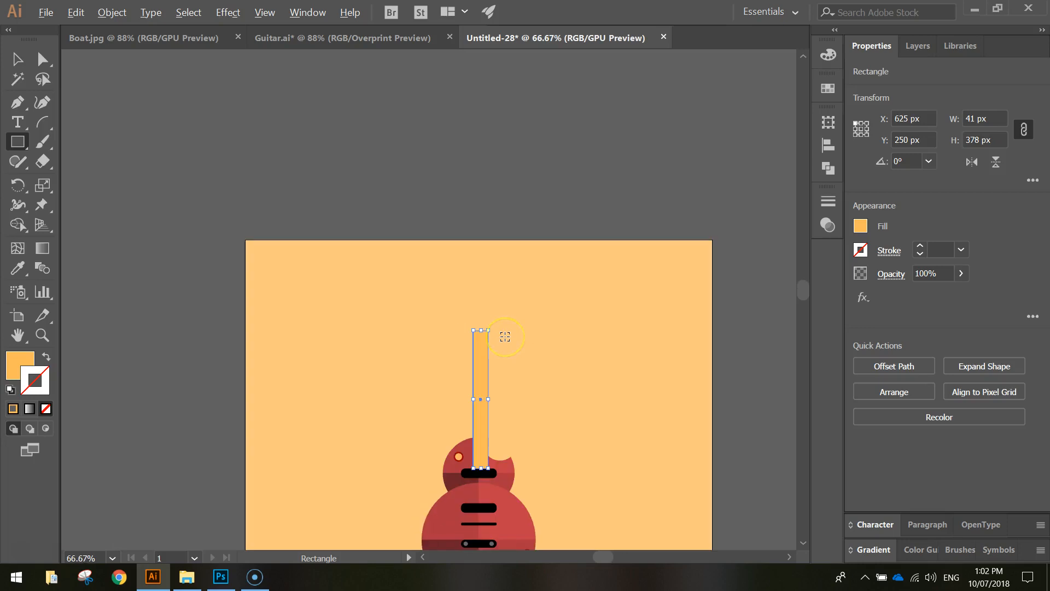
pyautogui.scroll(1, 509, 484)
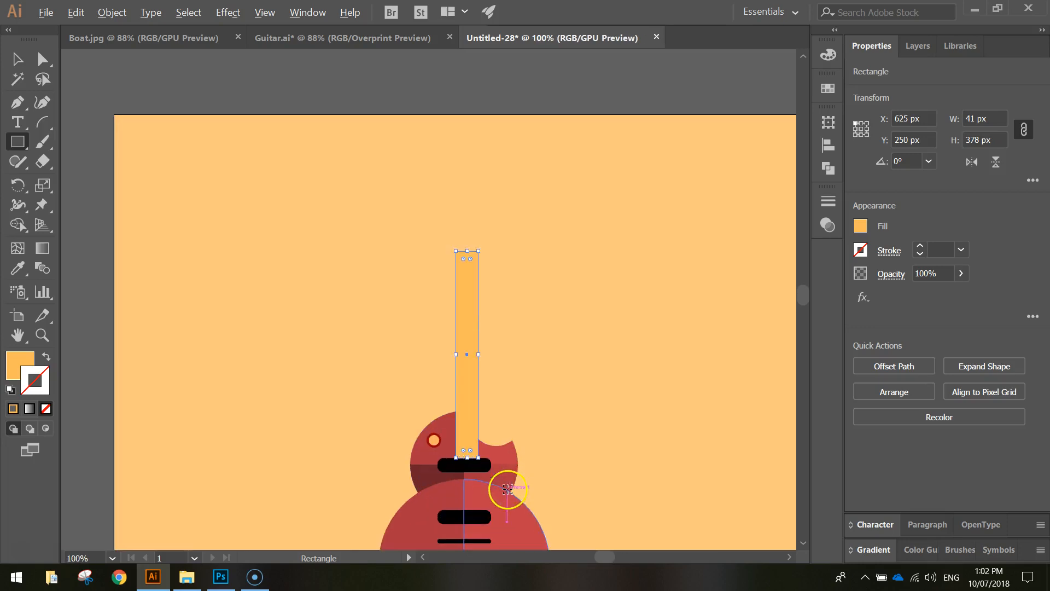
pyautogui.scroll(1, 510, 480)
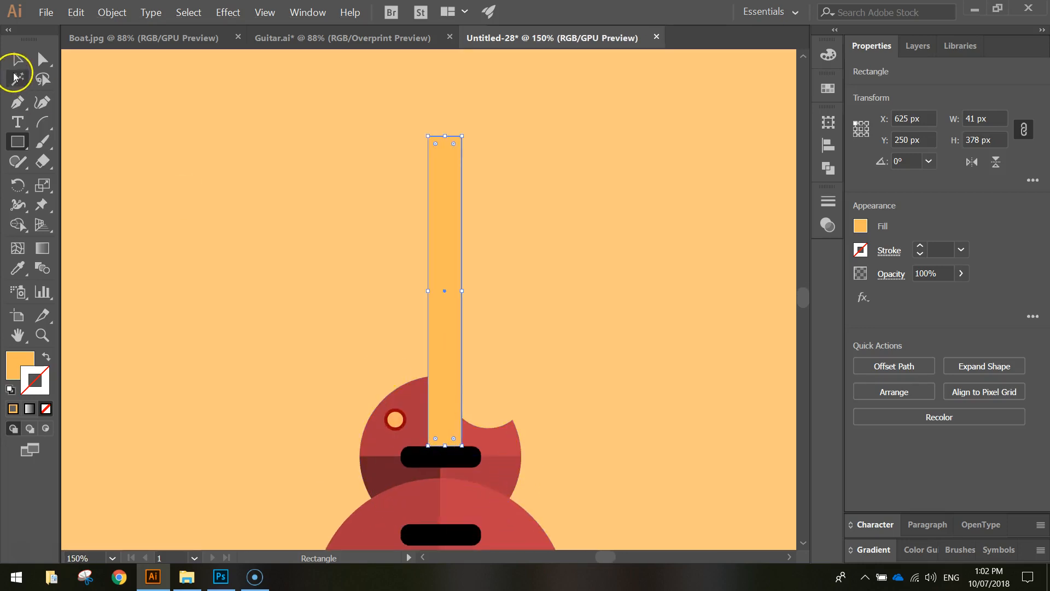
# Step: Shift the orange neck slightly left to about X 620 px, centring it on the guitar body, and deselect it
pyautogui.click(17, 58)
pyautogui.click(561, 389)
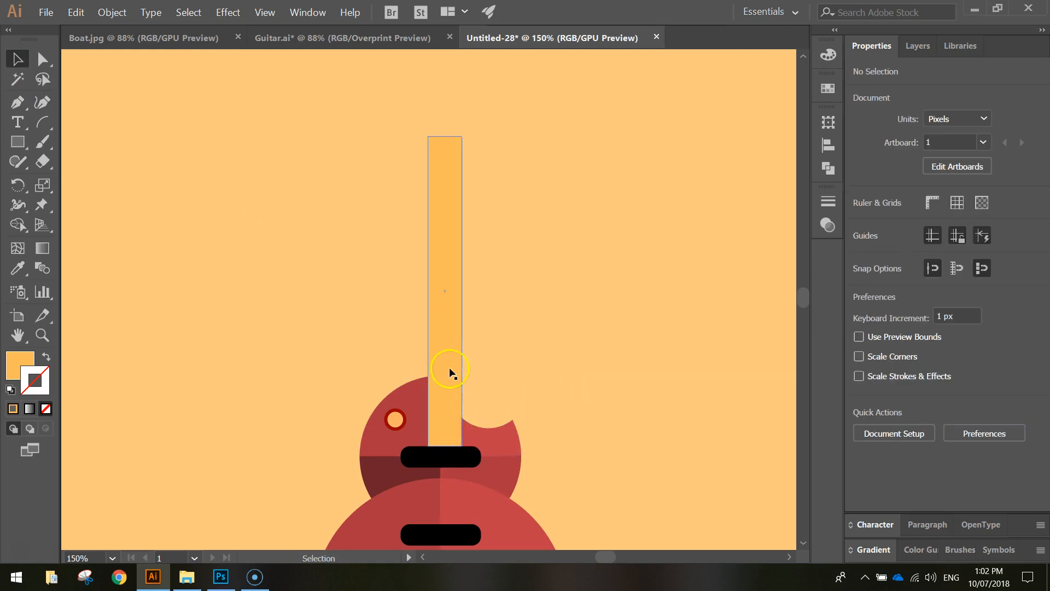
pyautogui.moveTo(447, 366); pyautogui.dragTo(444, 364)
pyautogui.click(540, 350)
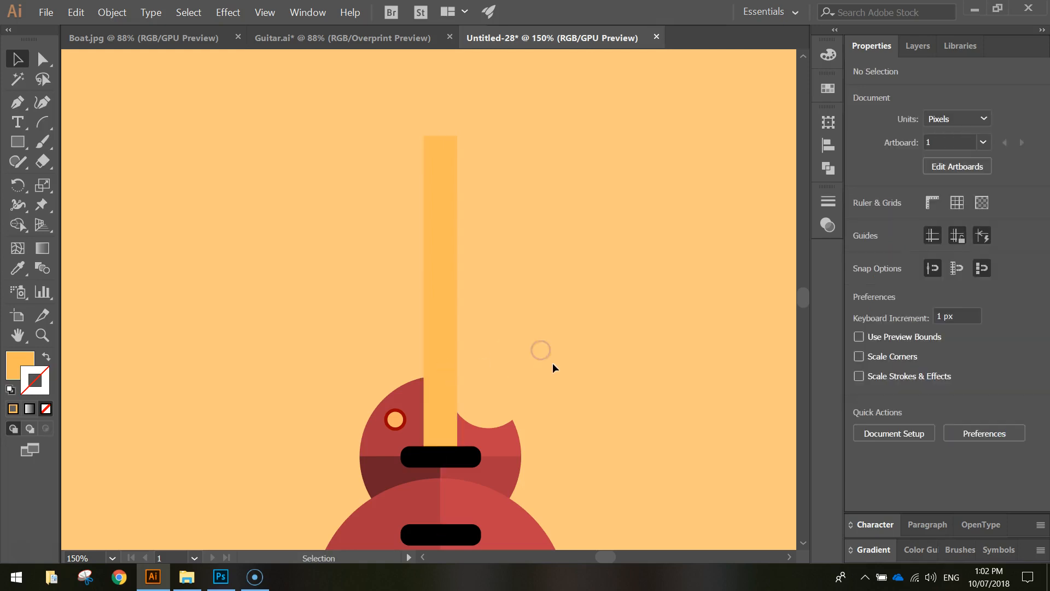
# Step: Extend the neck's upper end to about Y 125 px, making it 503 px high, and deselect it
pyautogui.scroll(-1, 534, 361)
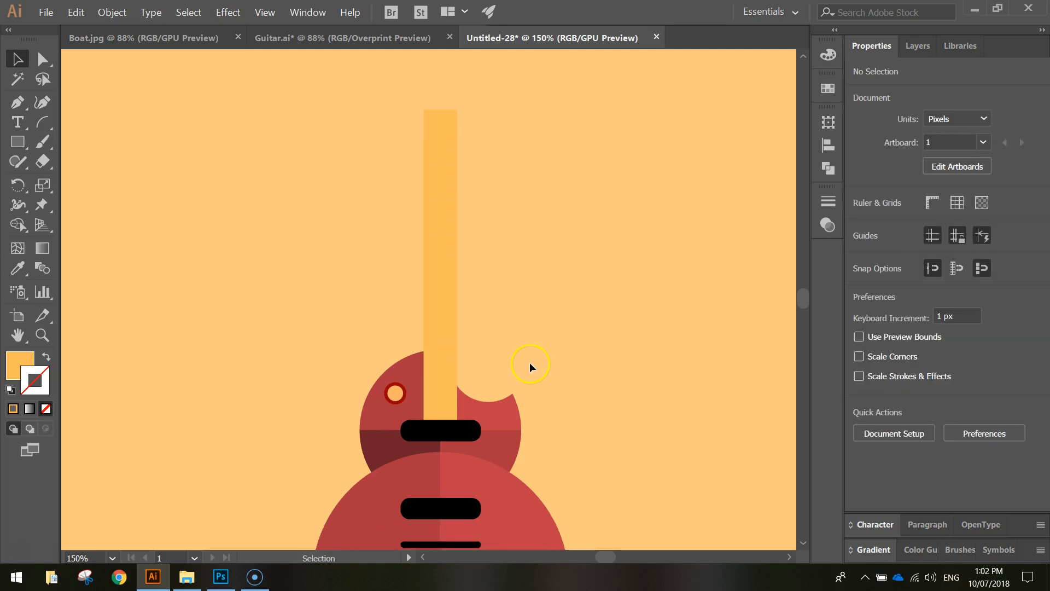
pyautogui.scroll(-1, 519, 251)
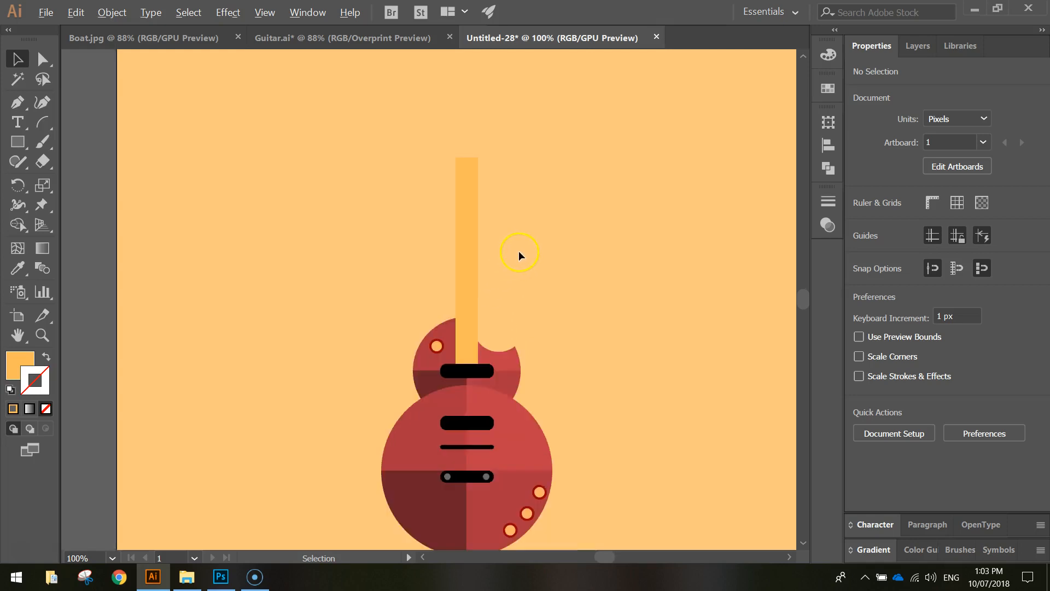
pyautogui.scroll(1, 522, 251)
pyautogui.click(473, 202)
pyautogui.moveTo(469, 196); pyautogui.dragTo(468, 127)
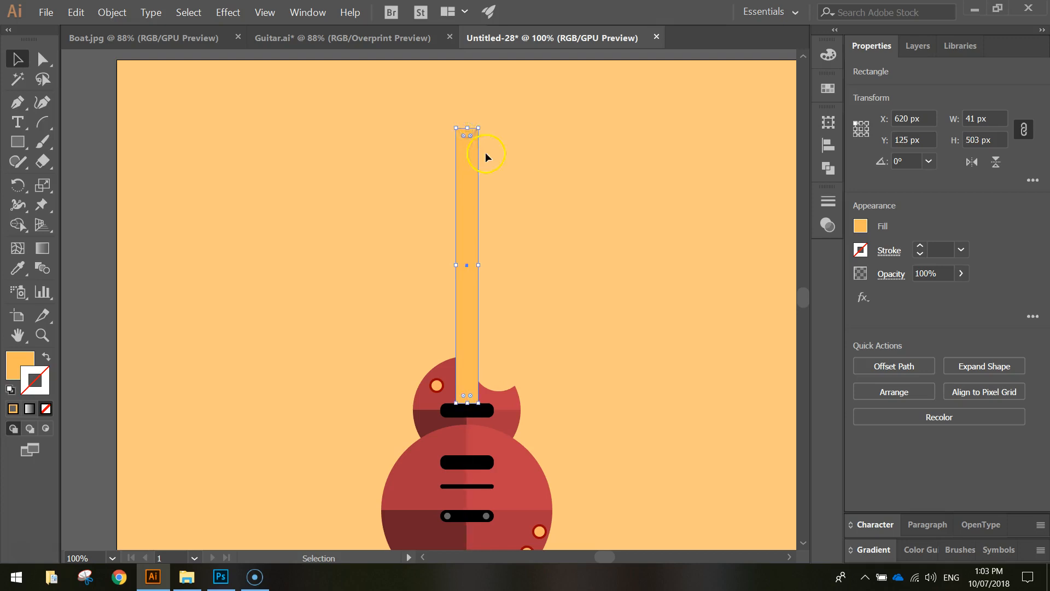
pyautogui.scroll(-3, 563, 209)
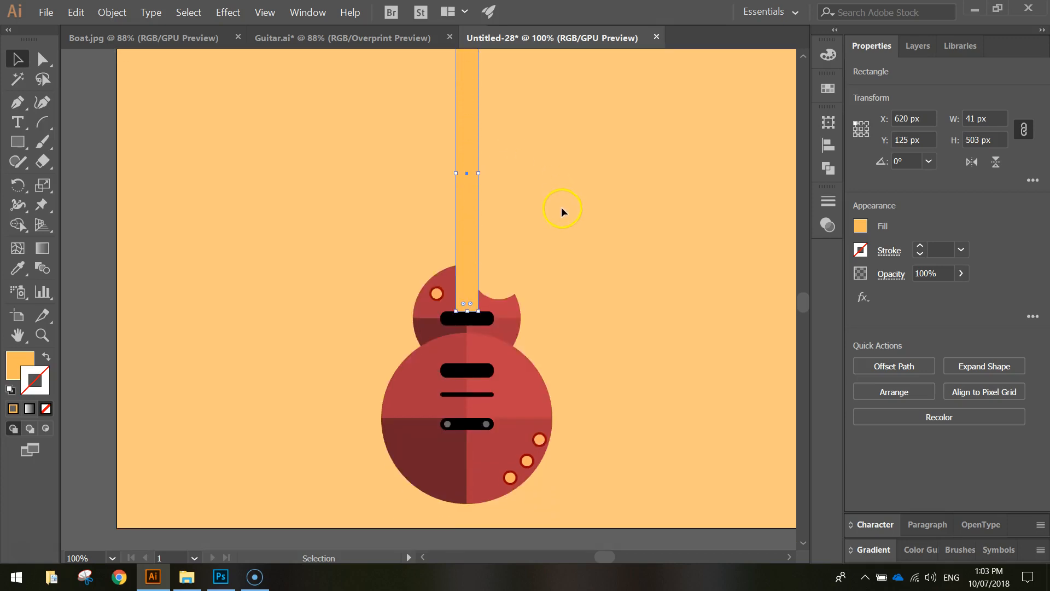
pyautogui.scroll(-1, 561, 207)
pyautogui.scroll(2, 561, 204)
pyautogui.click(599, 195)
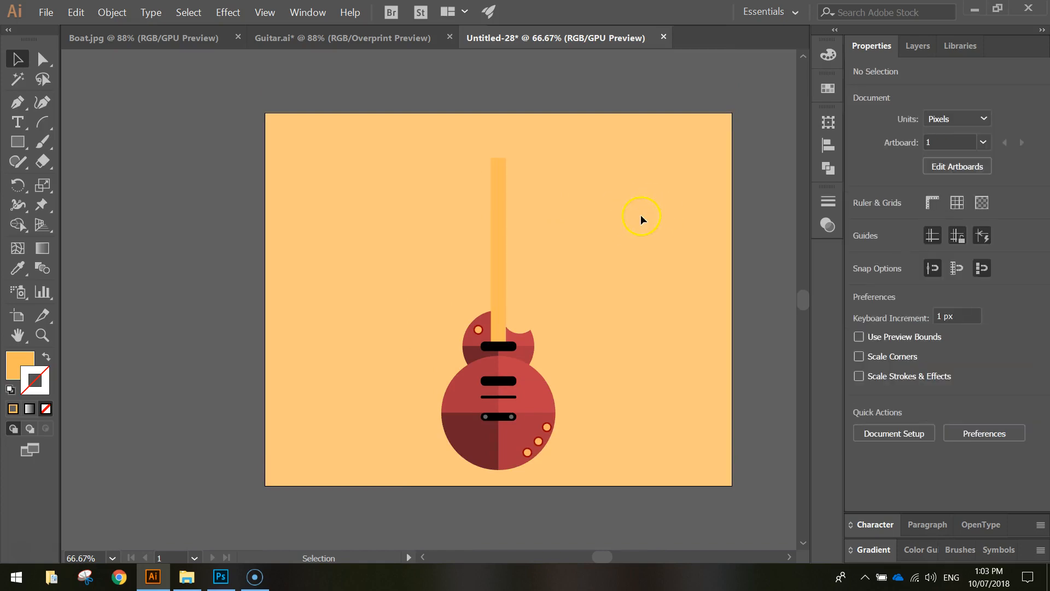
# Step: Unlock the background rectangle and change its fill to the deeper orange ff855c
pyautogui.click(917, 46)
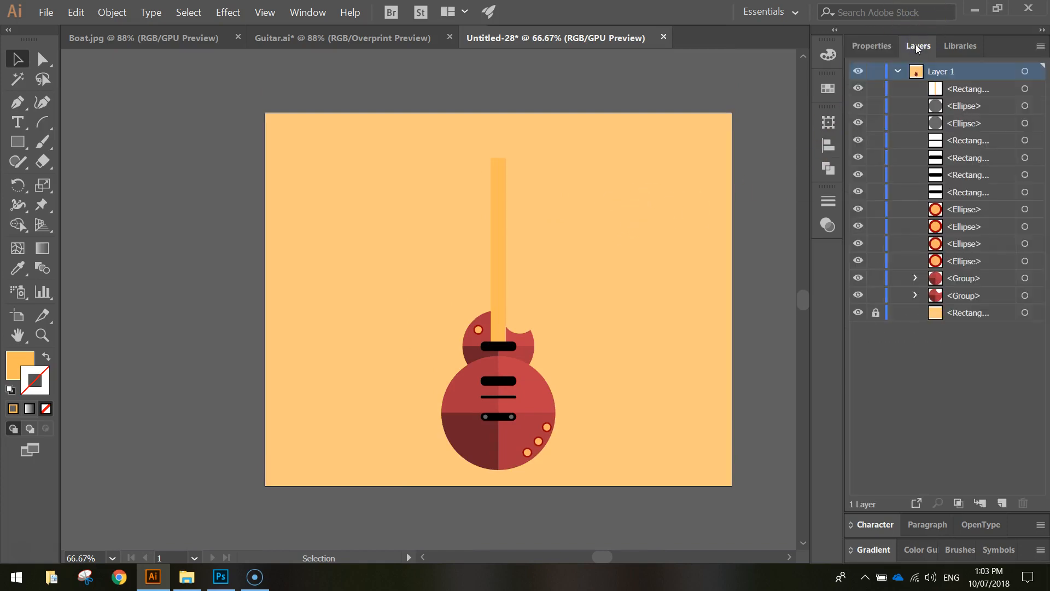
pyautogui.click(875, 312)
pyautogui.click(668, 257)
pyautogui.click(871, 46)
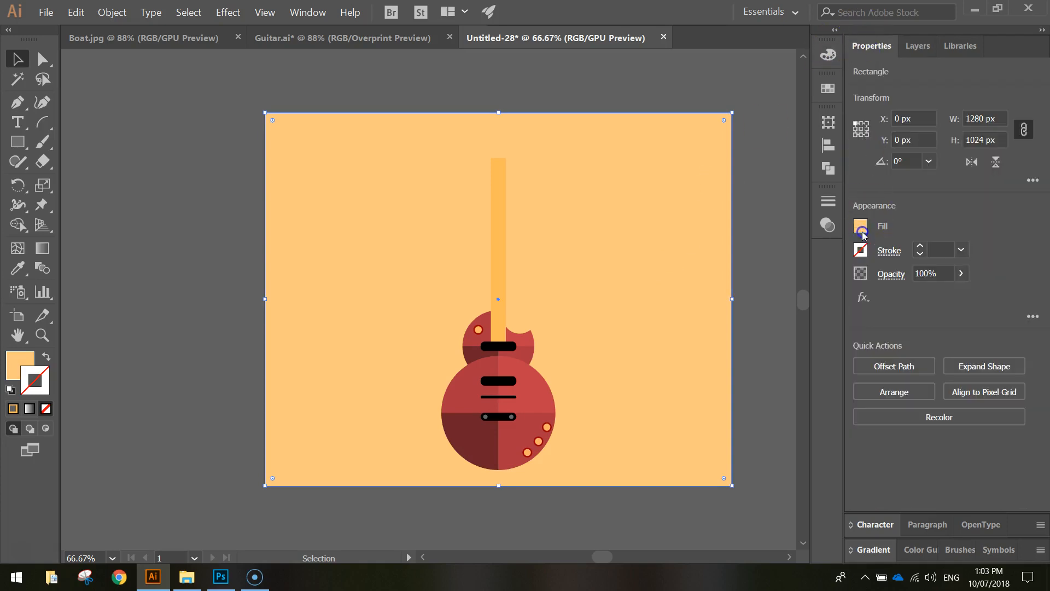
pyautogui.click(861, 228)
pyautogui.moveTo(793, 323); pyautogui.dragTo(782, 323)
pyautogui.click(823, 291)
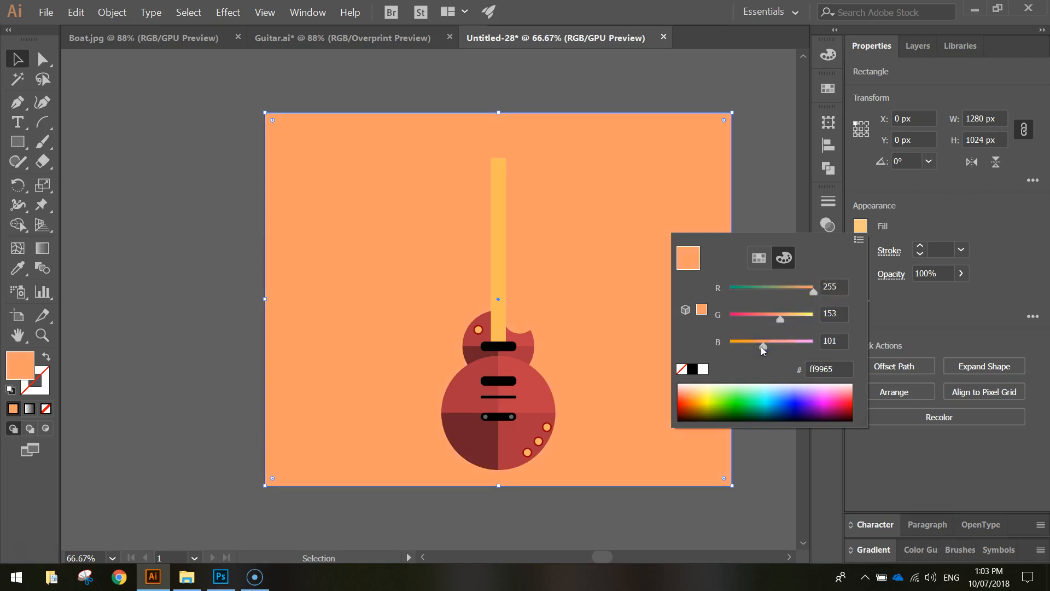
pyautogui.moveTo(763, 345); pyautogui.dragTo(770, 323)
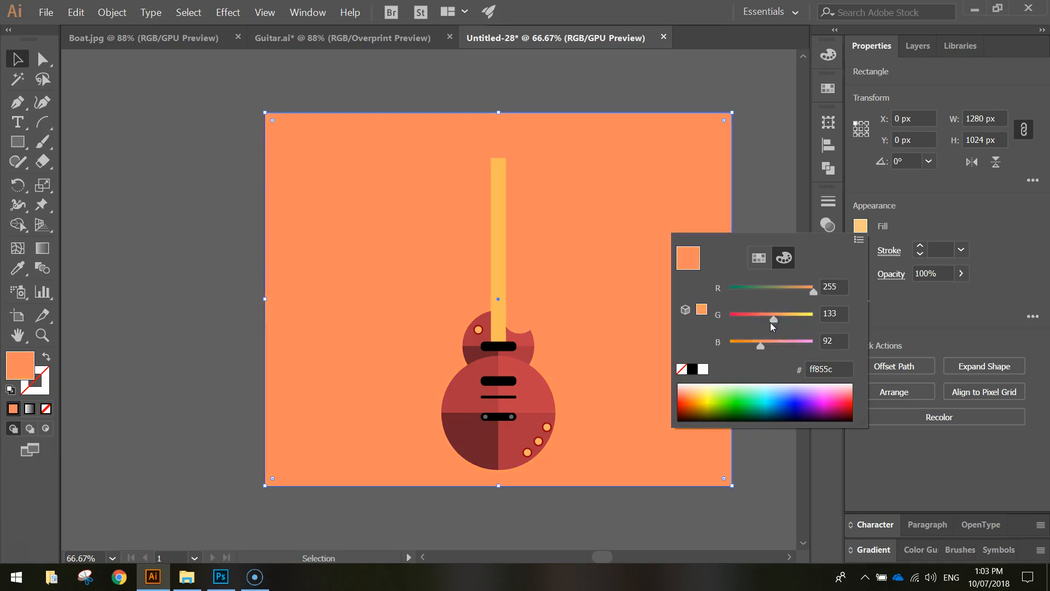
pyautogui.click(797, 196)
pyautogui.scroll(1, 545, 327)
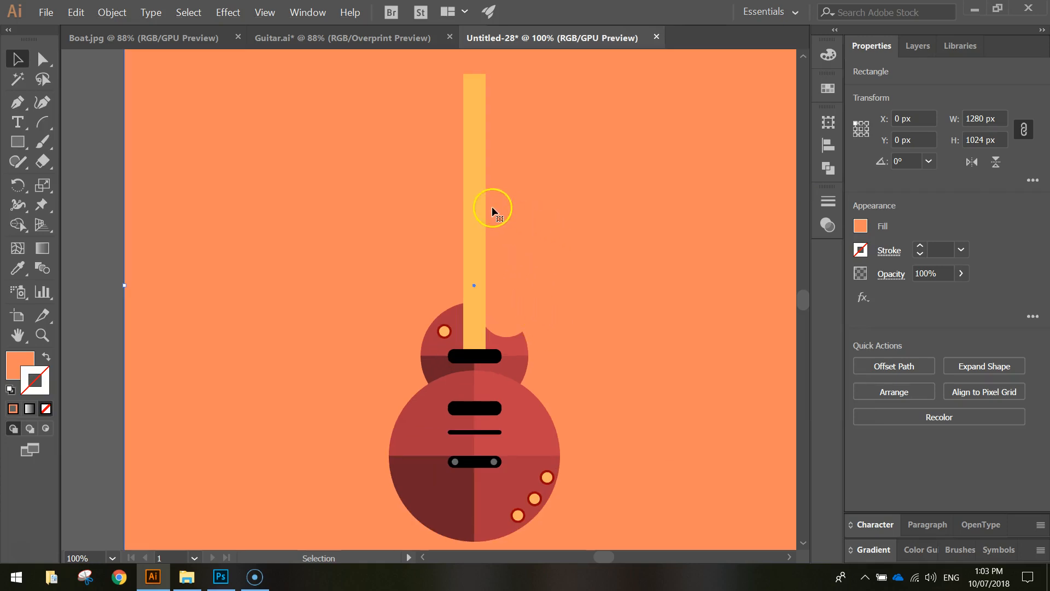
# Step: Choose the Rectangle tool and undo the black fill applied to the still-selected background
pyautogui.click(18, 143)
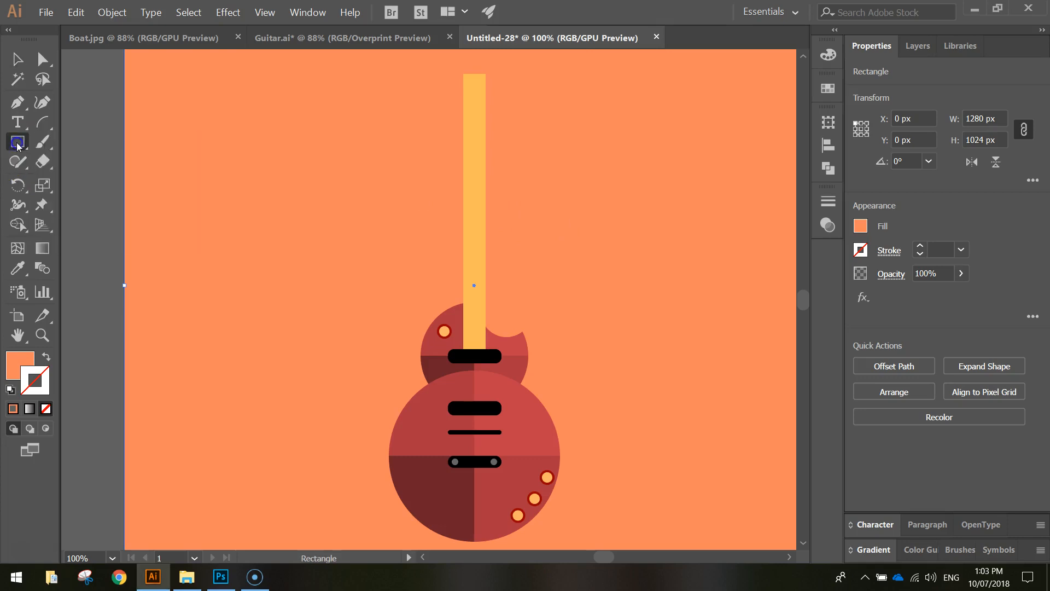
pyautogui.click(16, 364)
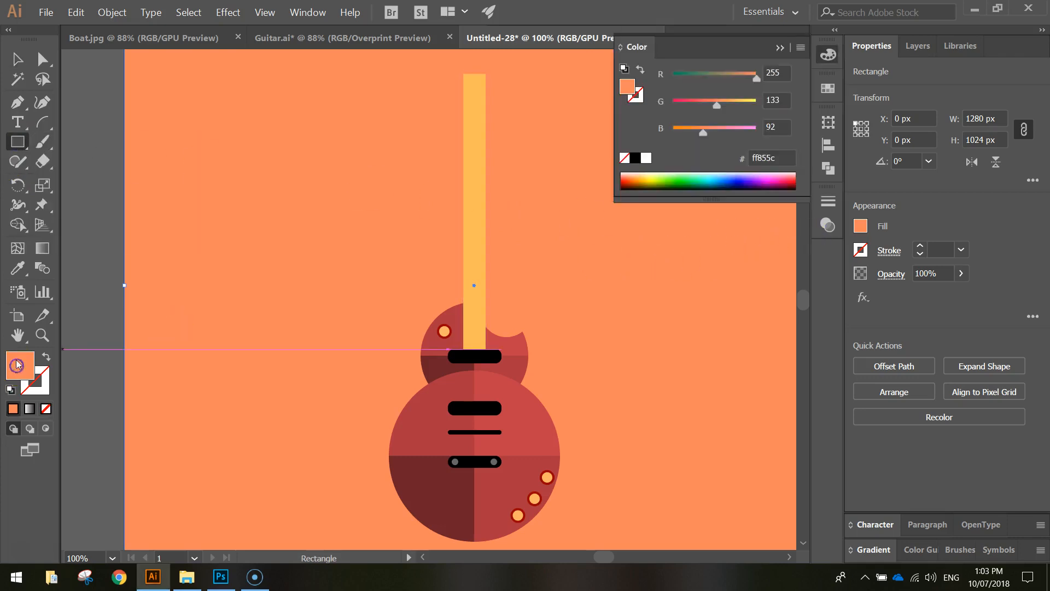
pyautogui.click(635, 158)
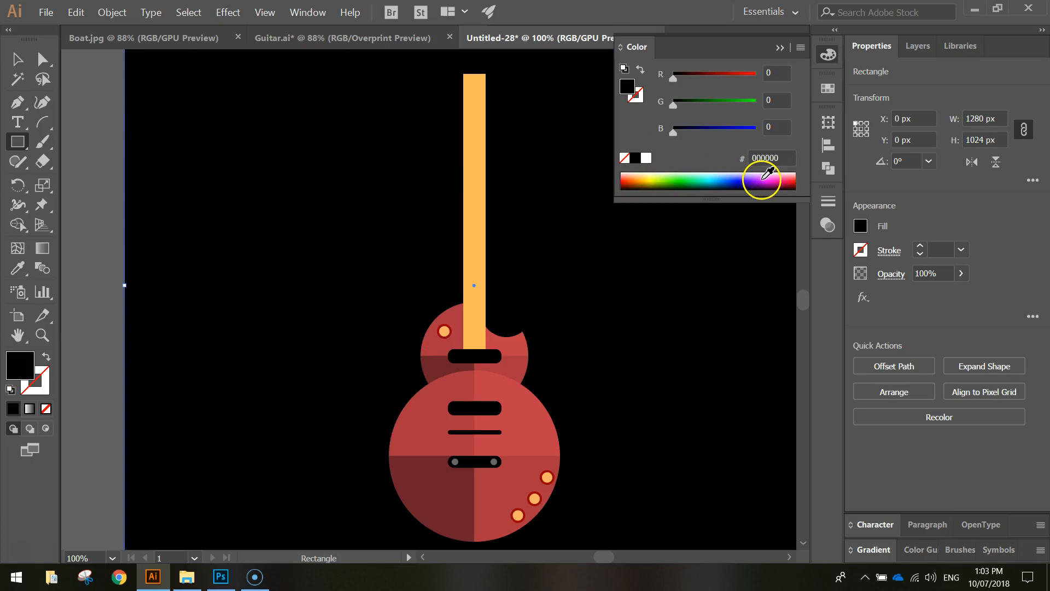
pyautogui.hotkey('ctrl', 'z')
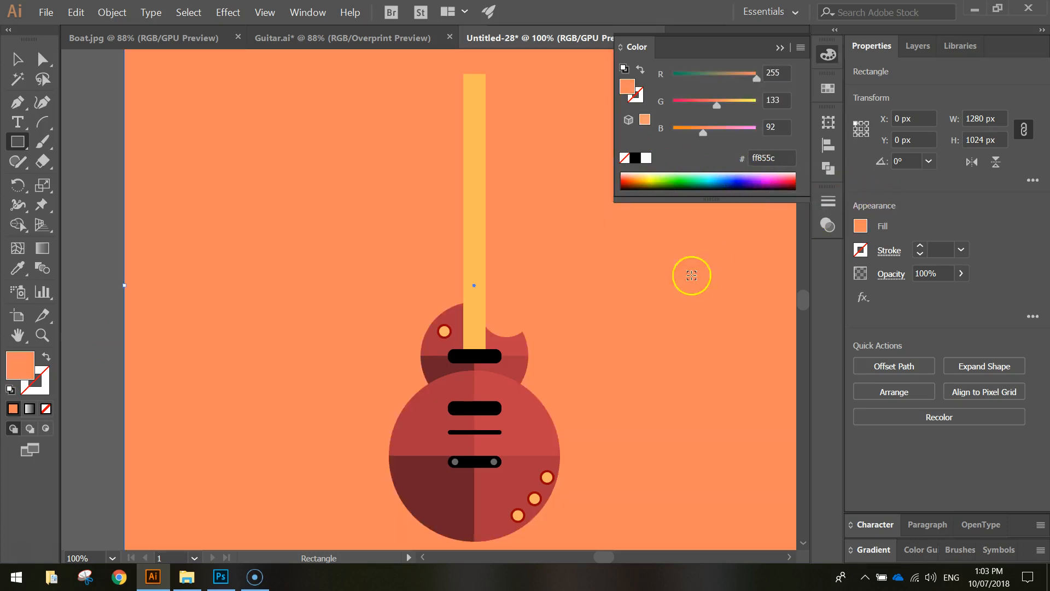
# Step: Lock the background rectangle and set the fill for the next shape to black 000000
pyautogui.click(912, 46)
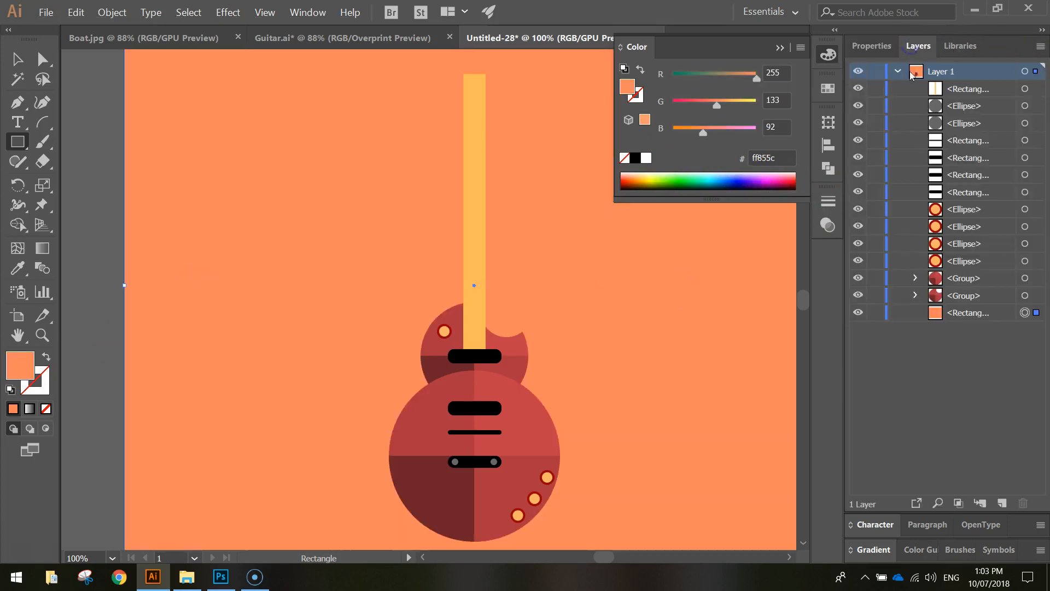
pyautogui.click(871, 315)
pyautogui.click(890, 47)
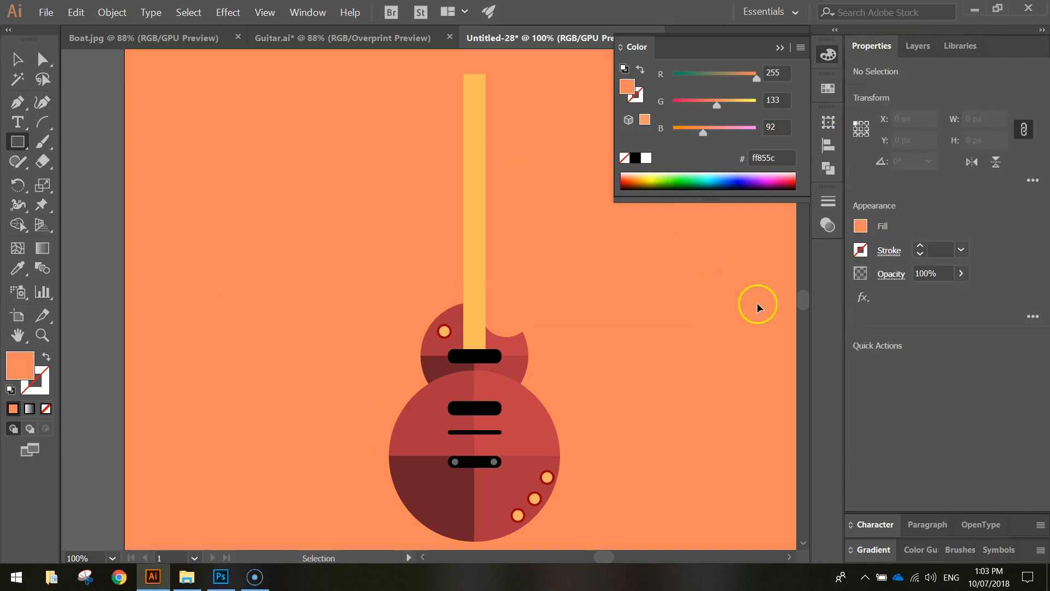
pyautogui.click(634, 158)
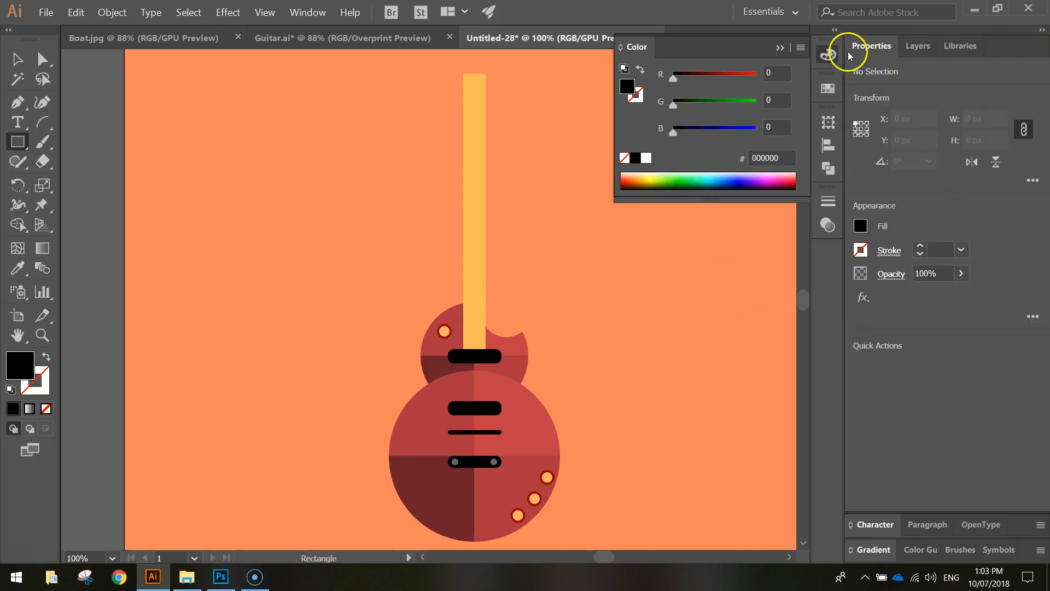
pyautogui.click(780, 48)
# Step: Draw a black nut rectangle 41 by 11 px directly on top of the neck's upper end and deselect it
pyautogui.scroll(1, 491, 86)
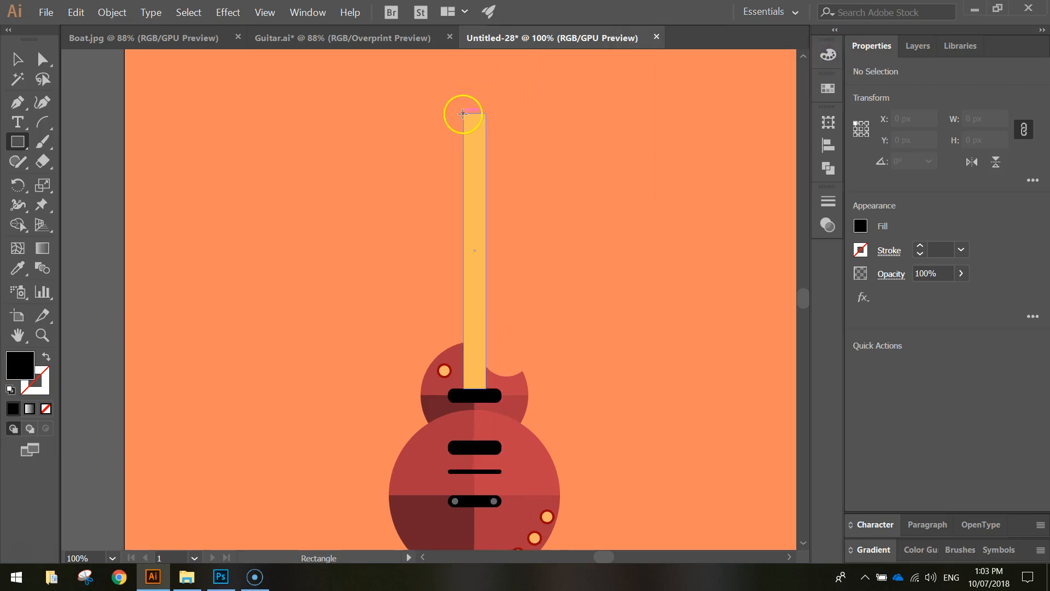
pyautogui.scroll(2, 463, 113)
pyautogui.moveTo(463, 116); pyautogui.dragTo(530, 98)
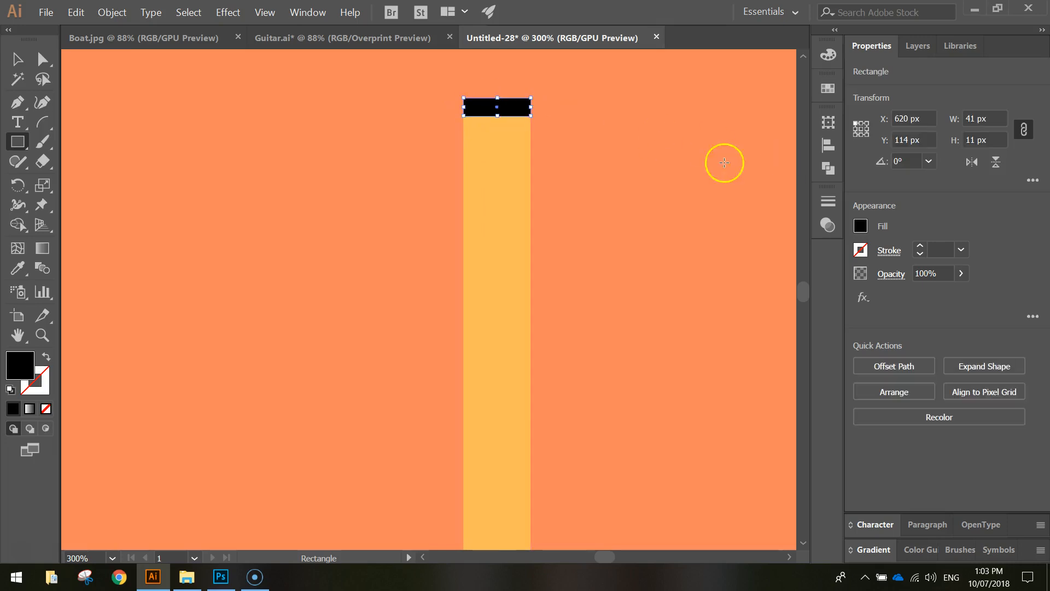
pyautogui.scroll(-3, 545, 149)
pyautogui.click(17, 58)
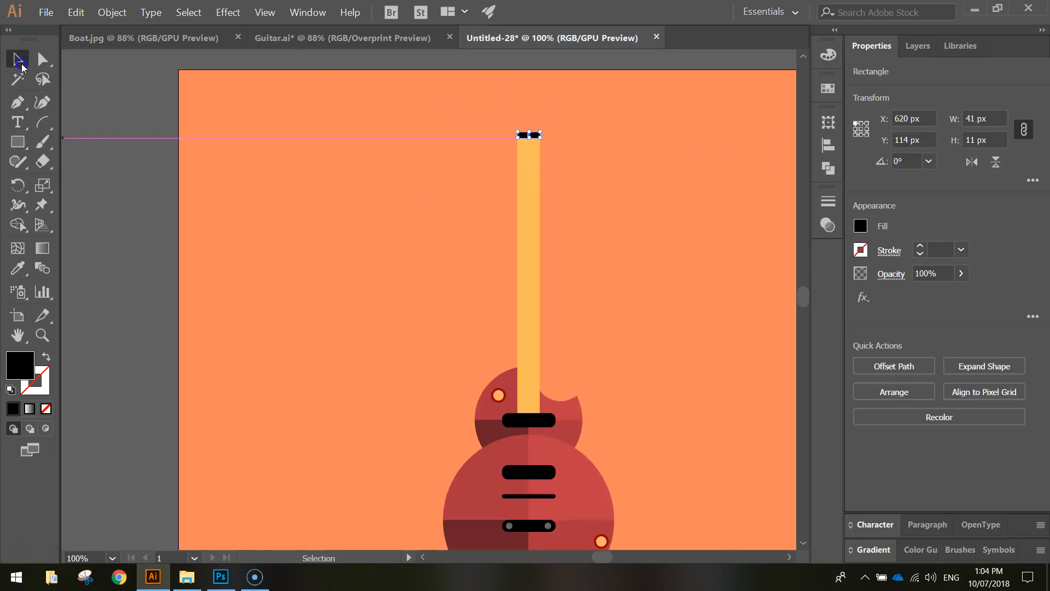
pyautogui.click(445, 145)
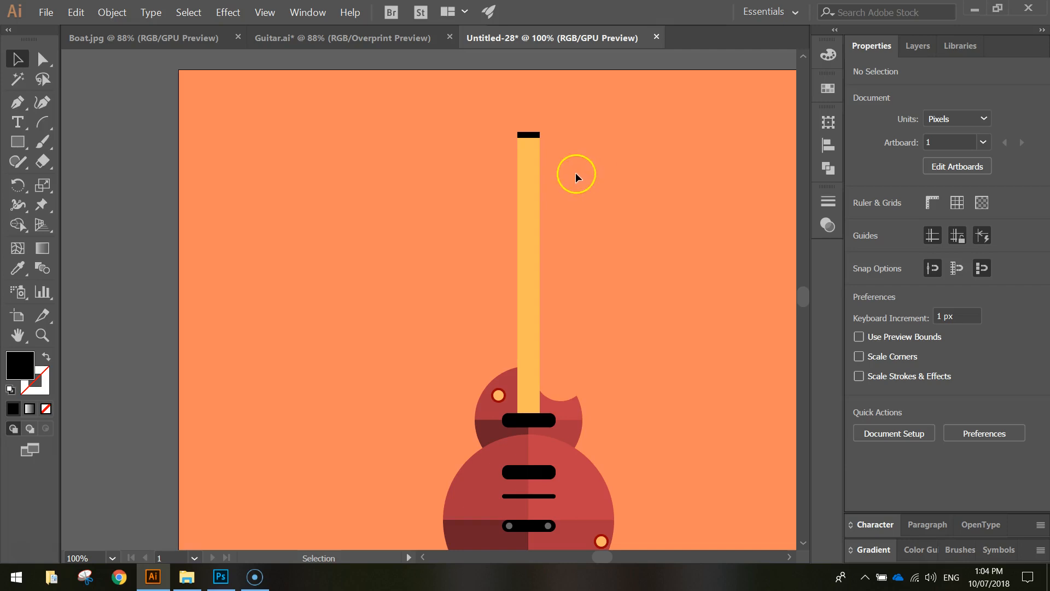
# Step: Choose the Rounded Rectangle tool and set its fill to the red d6444f
pyautogui.click(12, 142)
pyautogui.click(12, 142)
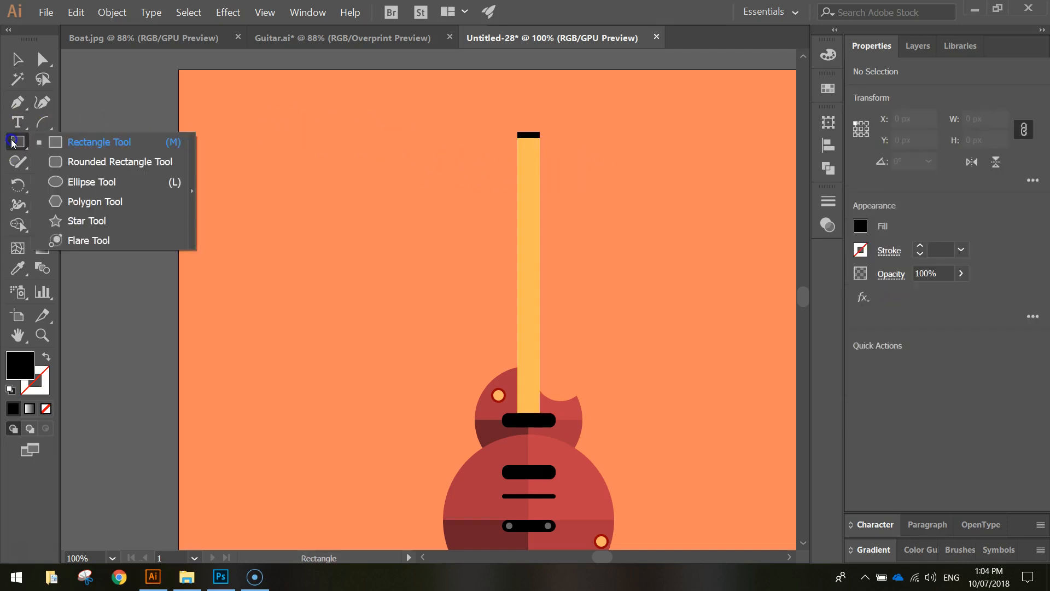
pyautogui.click(90, 162)
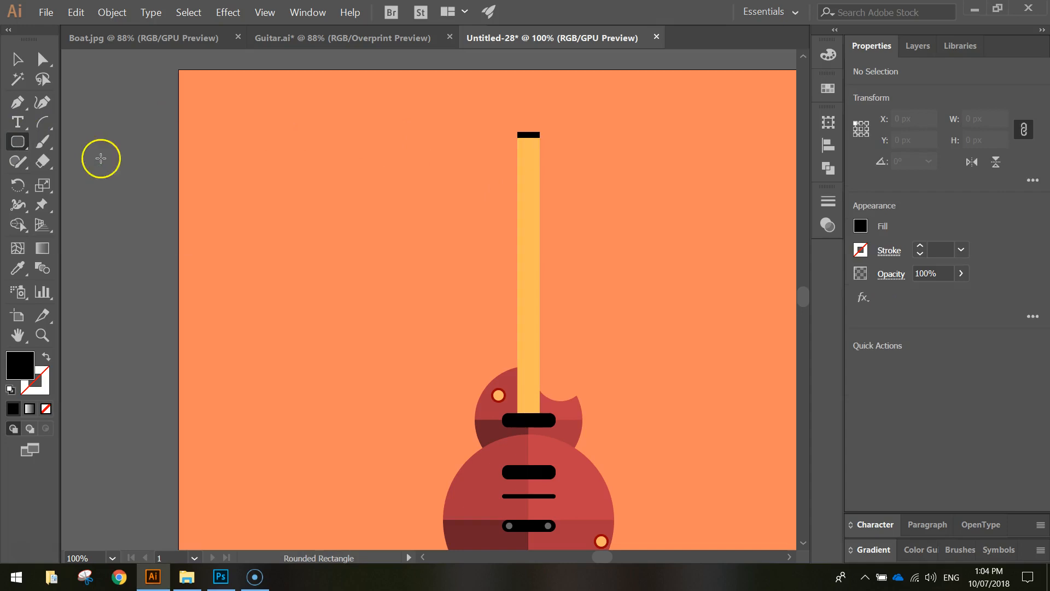
pyautogui.click(861, 229)
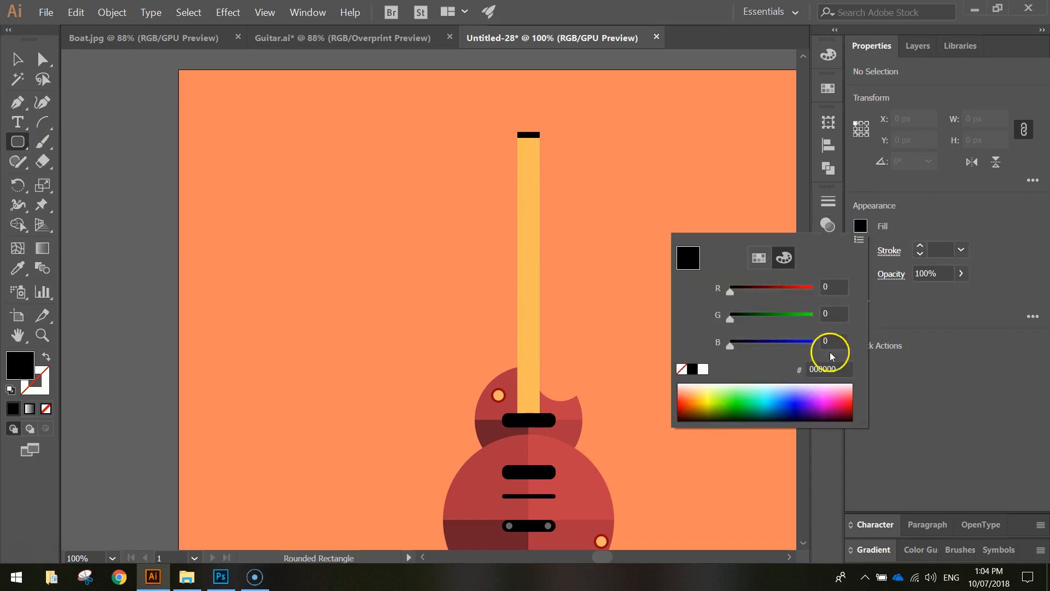
pyautogui.moveTo(837, 367); pyautogui.dragTo(754, 368)
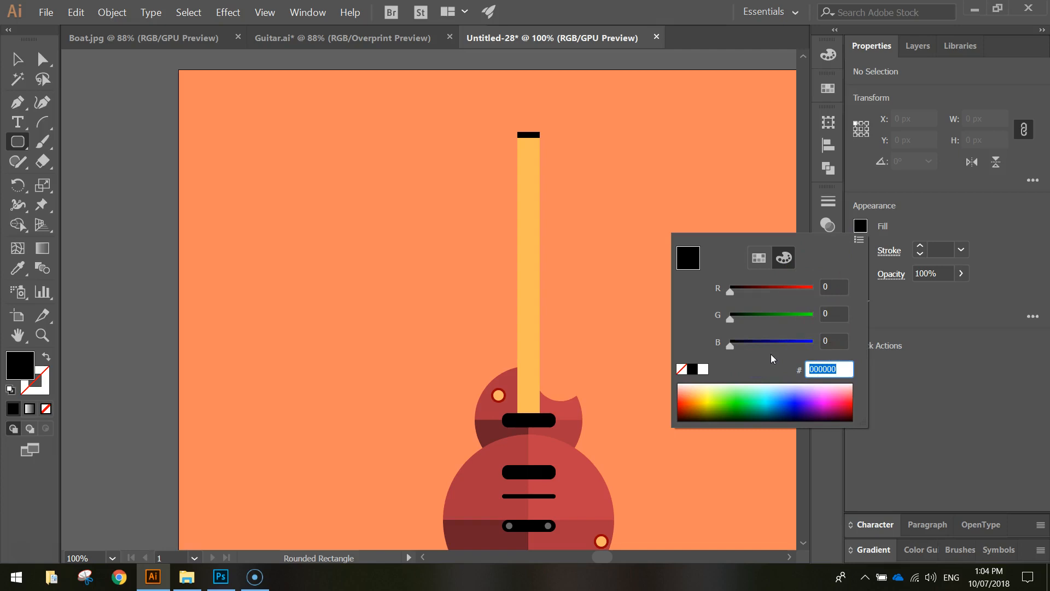
pyautogui.write('d6444f')
pyautogui.press('Return')
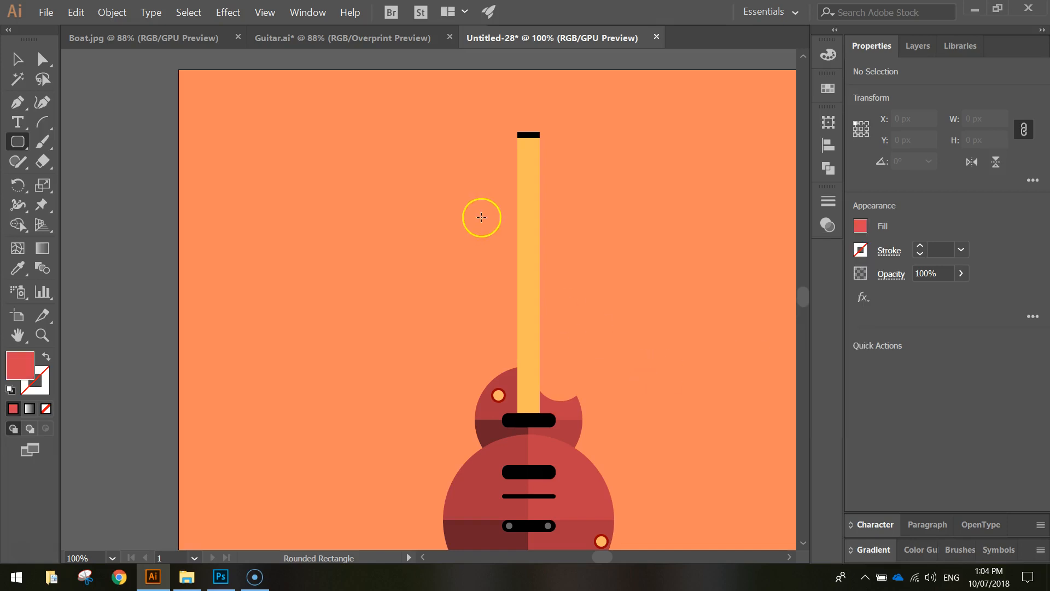
# Step: Draw a red rounded headstock about 88 by 144 px and place it just above the black nut, centred on the neck
pyautogui.moveTo(321, 156); pyautogui.dragTo(476, 118)
pyautogui.click(17, 59)
pyautogui.moveTo(537, 92); pyautogui.dragTo(536, 100)
pyautogui.hotkey('ctrl', '-')
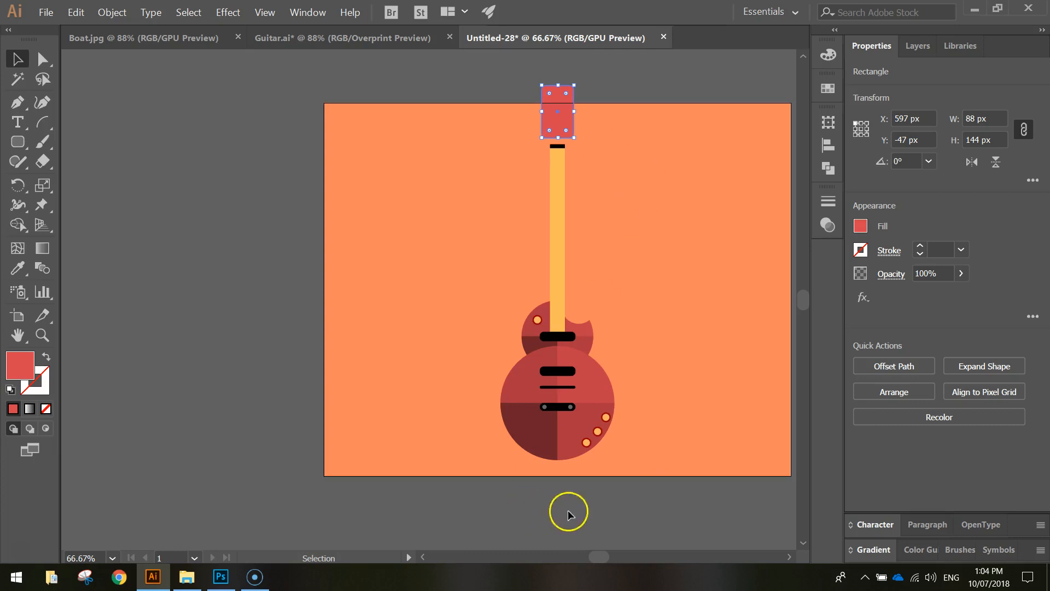
pyautogui.moveTo(602, 559); pyautogui.dragTo(608, 558)
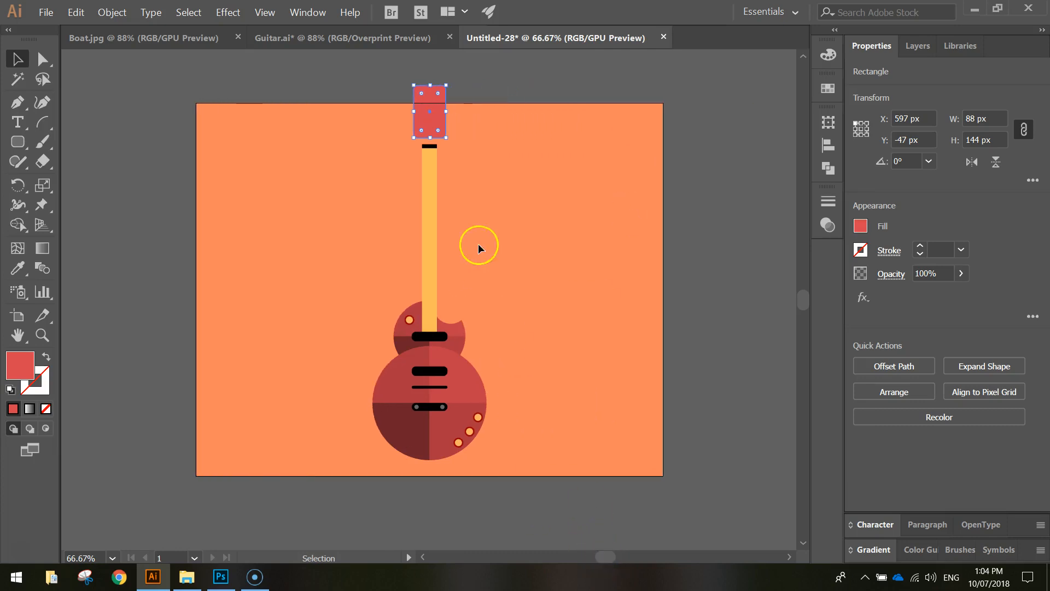
# Step: Narrow the red headstock to a width of 85 px, keeping its height
pyautogui.scroll(2, 425, 68)
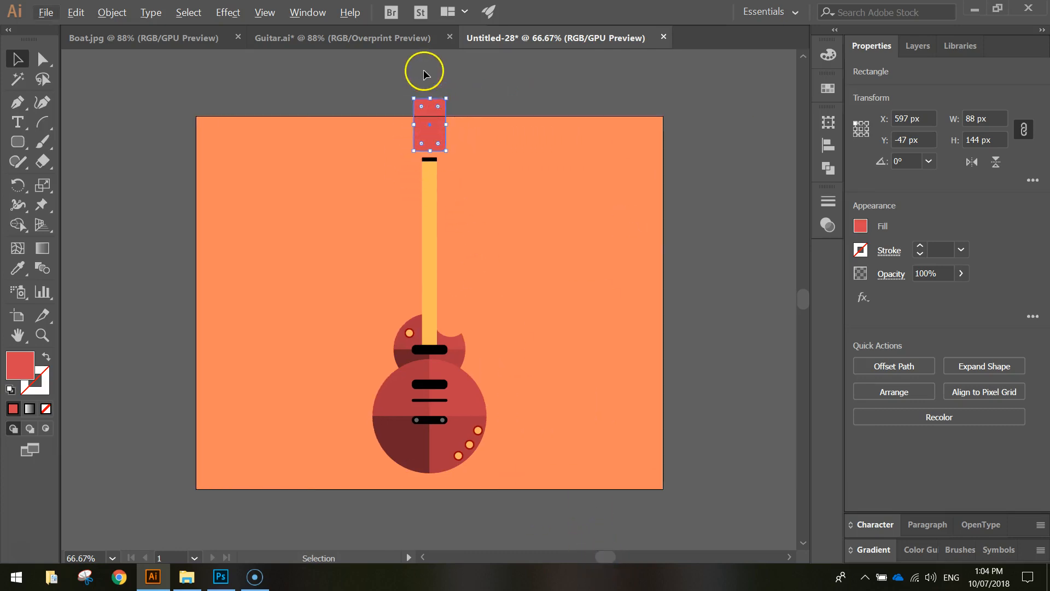
pyautogui.scroll(2, 421, 128)
pyautogui.moveTo(407, 158); pyautogui.dragTo(449, 171)
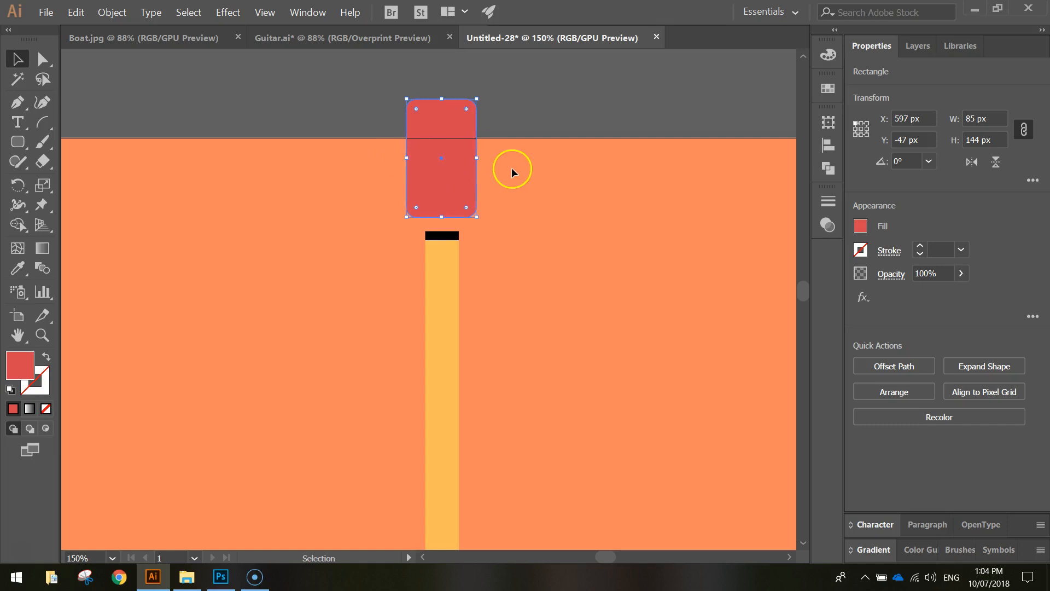
# Step: Taper the headstock's lower end by moving its two bottom anchor points onto the nut's upper corners at X 620 and 661 px, Y 114 px
pyautogui.click(43, 59)
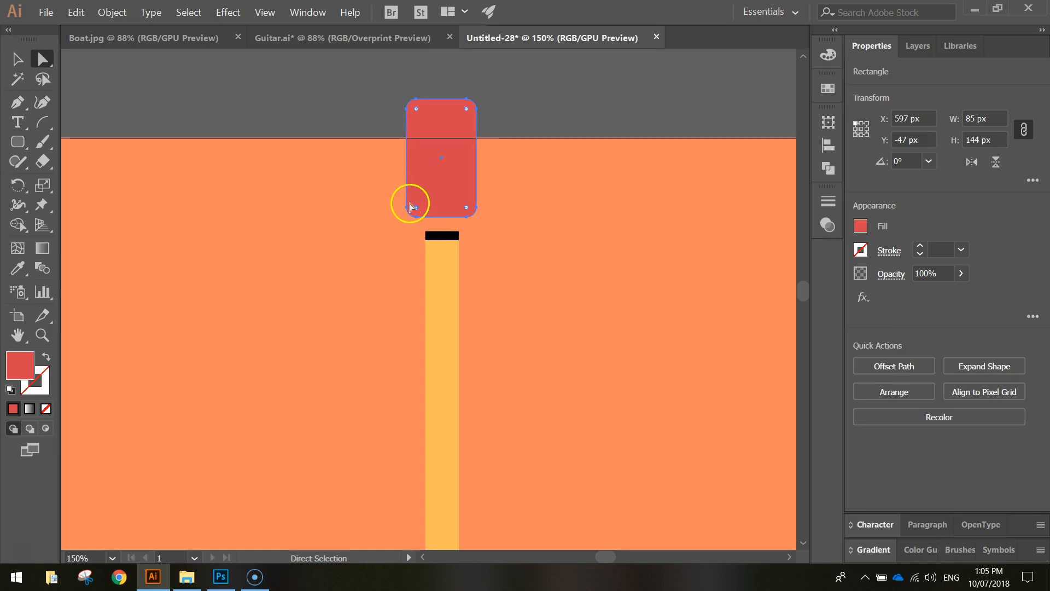
pyautogui.scroll(3, 411, 207)
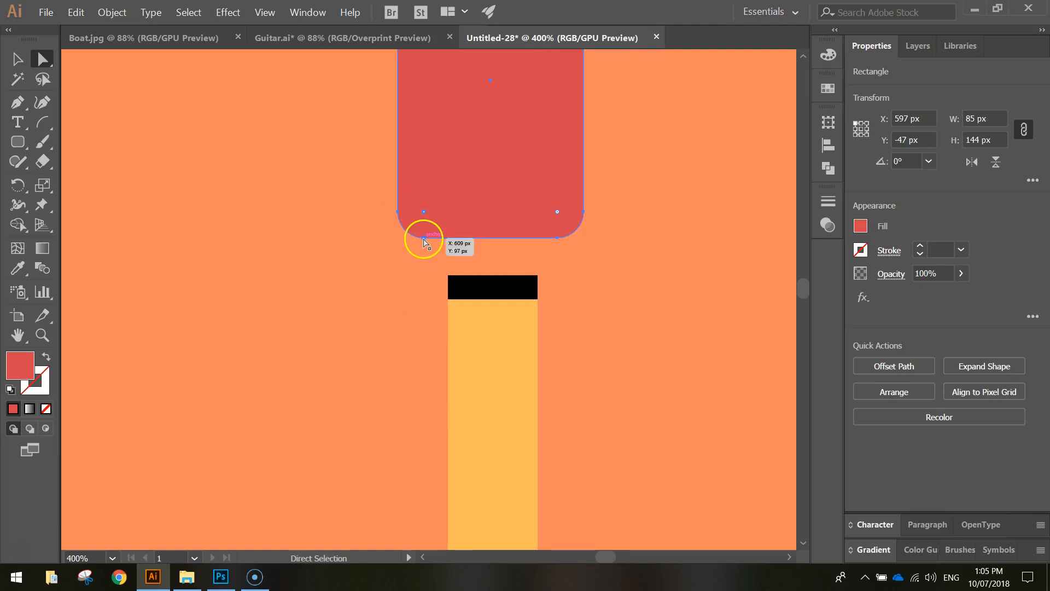
pyautogui.moveTo(425, 239)
pyautogui.mouseDown()
pyautogui.moveTo(438, 244)
pyautogui.moveTo(422, 249)
pyautogui.mouseUp()
pyautogui.hotkey('ctrl', 'z')
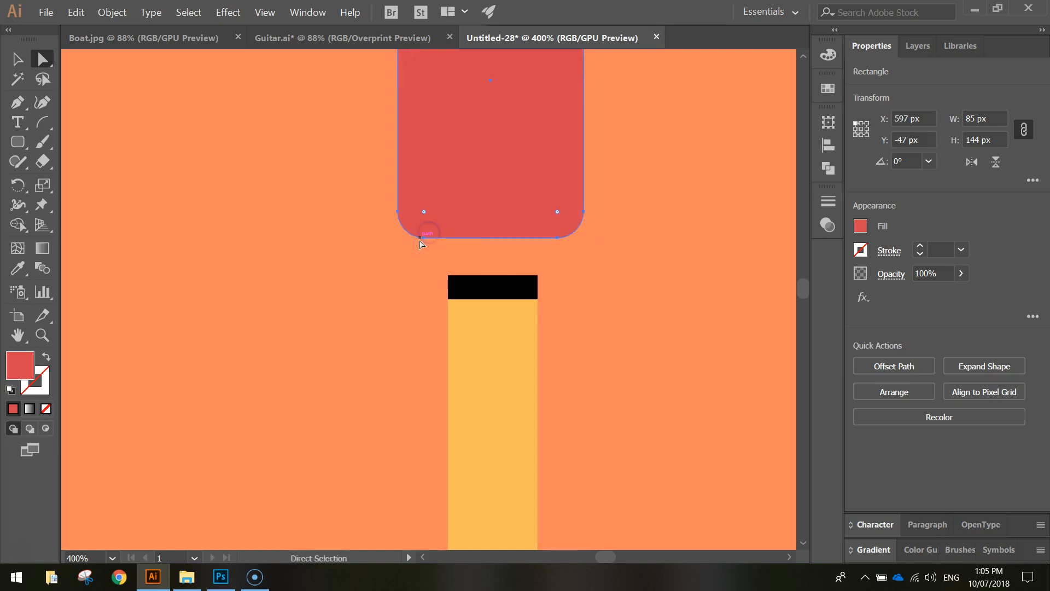
pyautogui.click(424, 239)
pyautogui.moveTo(428, 245); pyautogui.dragTo(449, 278)
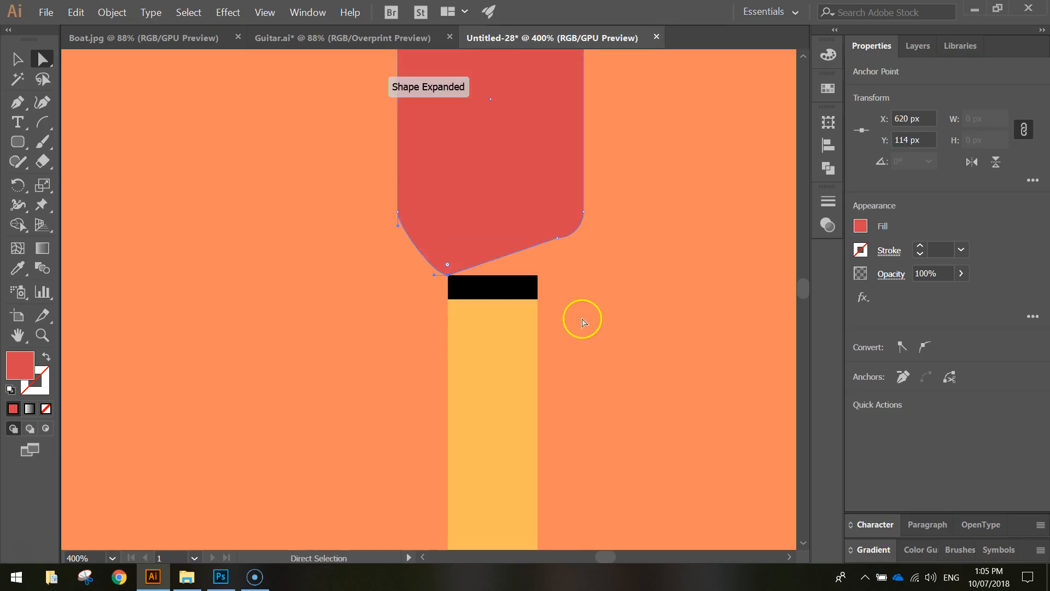
pyautogui.click(558, 240)
pyautogui.moveTo(559, 241); pyautogui.dragTo(539, 276)
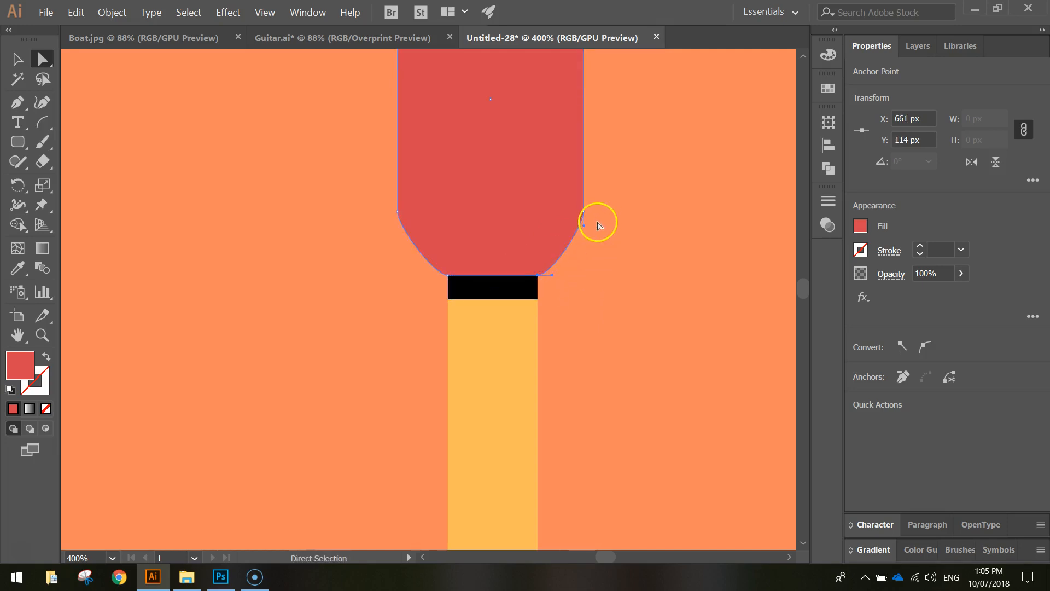
pyautogui.scroll(5, 598, 224)
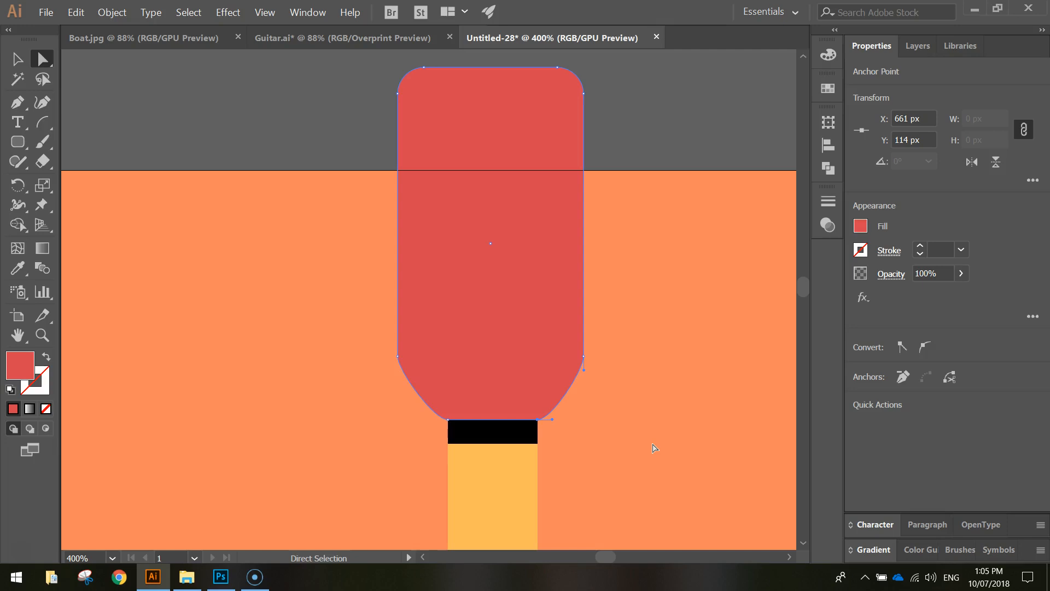
# Step: Choose the Ellipse tool with nothing selected and set its fill to the light orange ffb165
pyautogui.click(15, 142)
pyautogui.moveTo(16, 143); pyautogui.dragTo(110, 141)
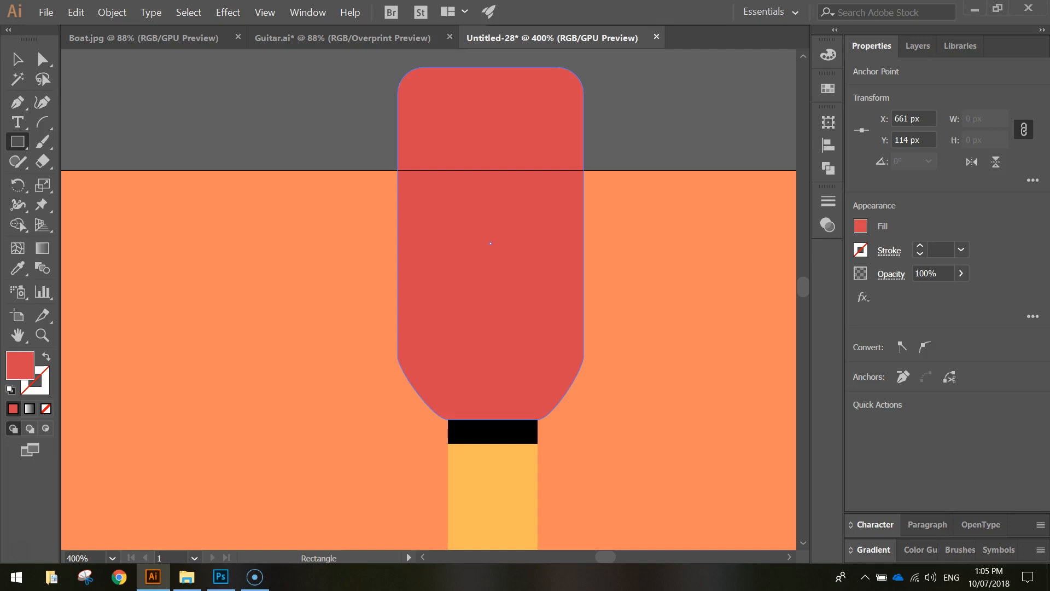
pyautogui.click(18, 59)
pyautogui.click(216, 114)
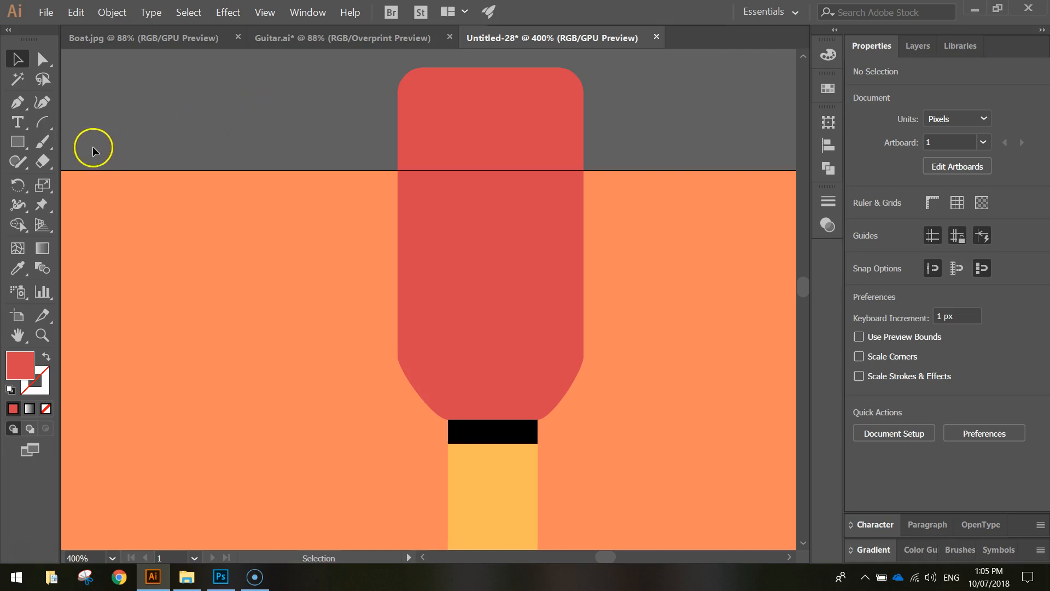
pyautogui.click(18, 142)
pyautogui.click(76, 180)
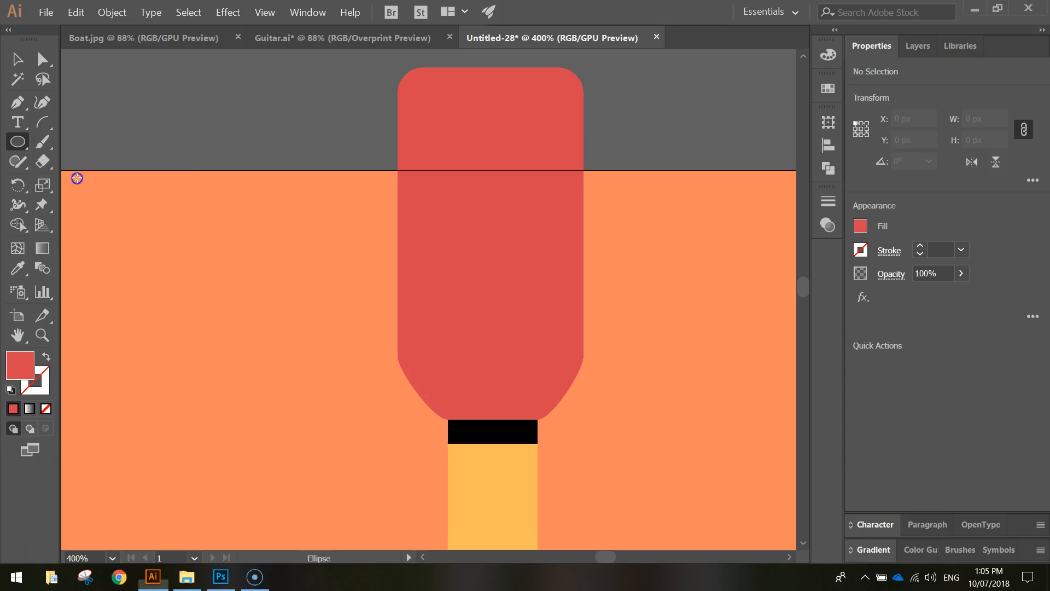
pyautogui.click(860, 225)
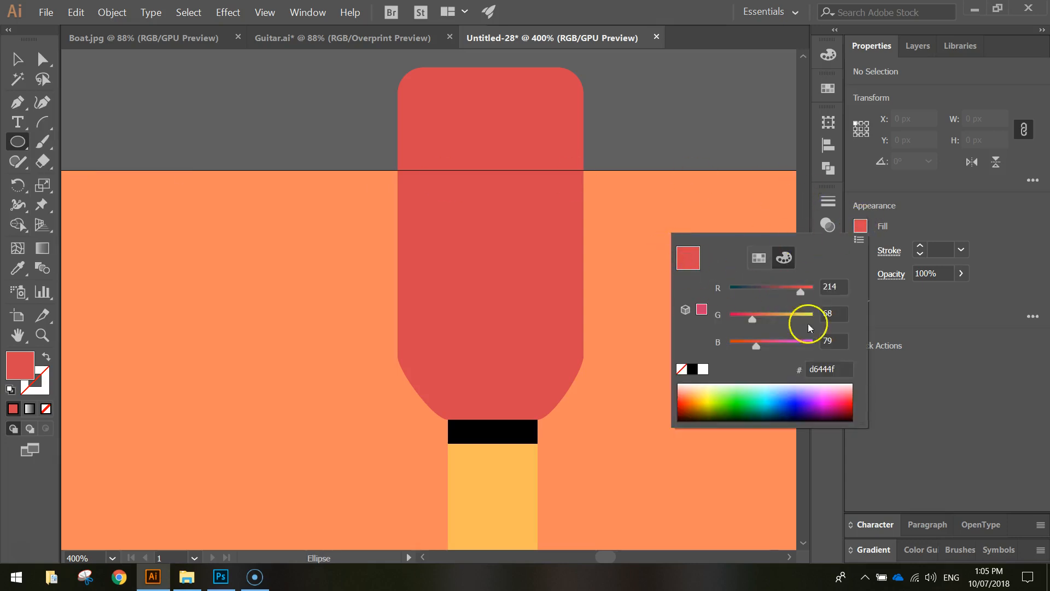
pyautogui.click(823, 367)
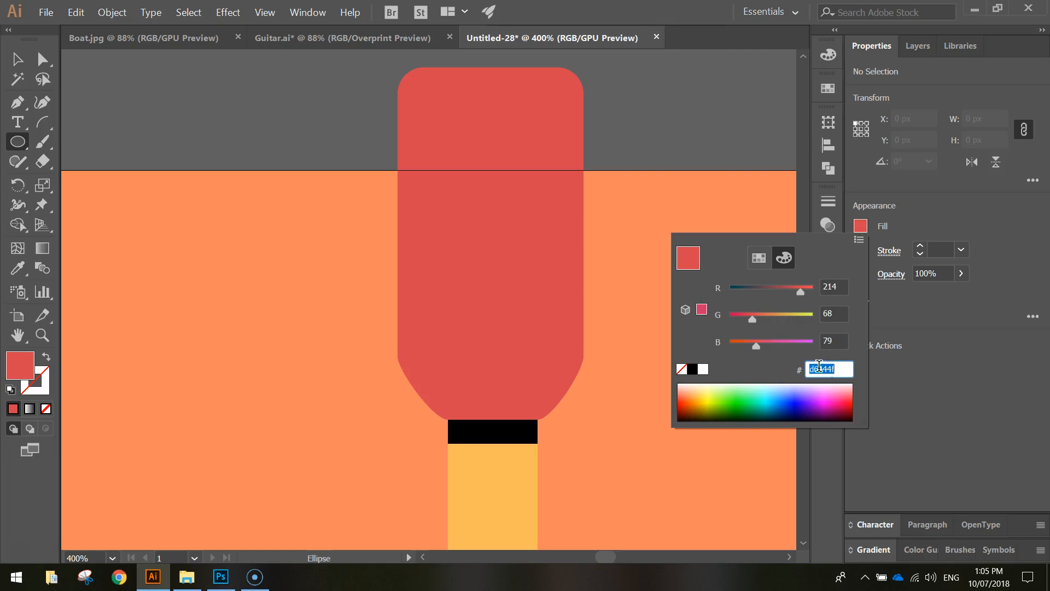
pyautogui.write('f')
pyautogui.write('bb165')
pyautogui.press('Return')
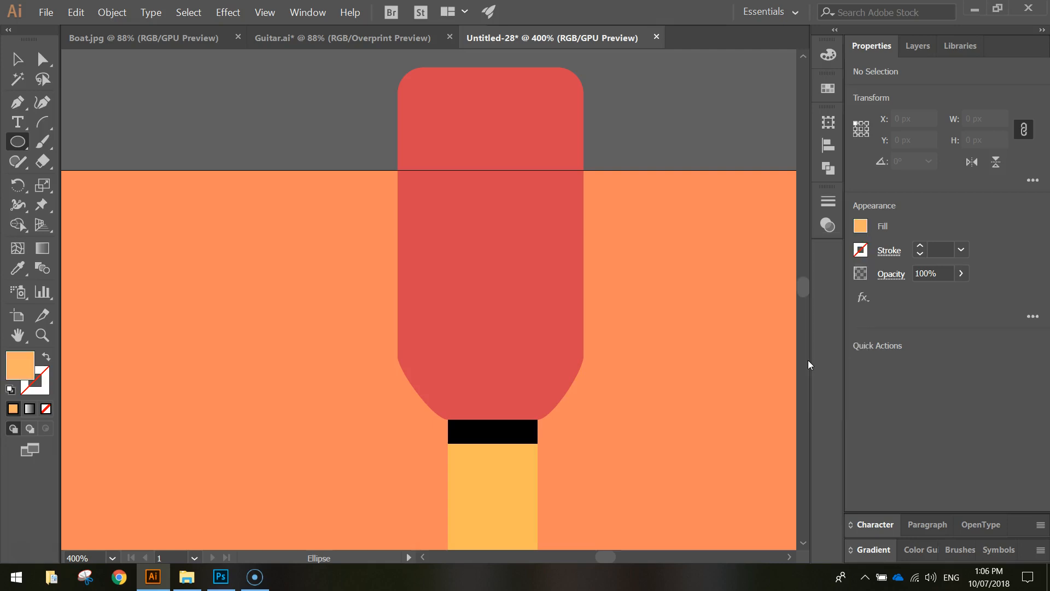
# Step: Draw an 18 px circle on the headstock's upper left at X 610 px, Y -29 px, and copy it twice straight down
pyautogui.moveTo(445, 137)
pyautogui.mouseDown()
pyautogui.moveTo(421, 110)
pyautogui.moveTo(455, 147)
pyautogui.mouseUp()
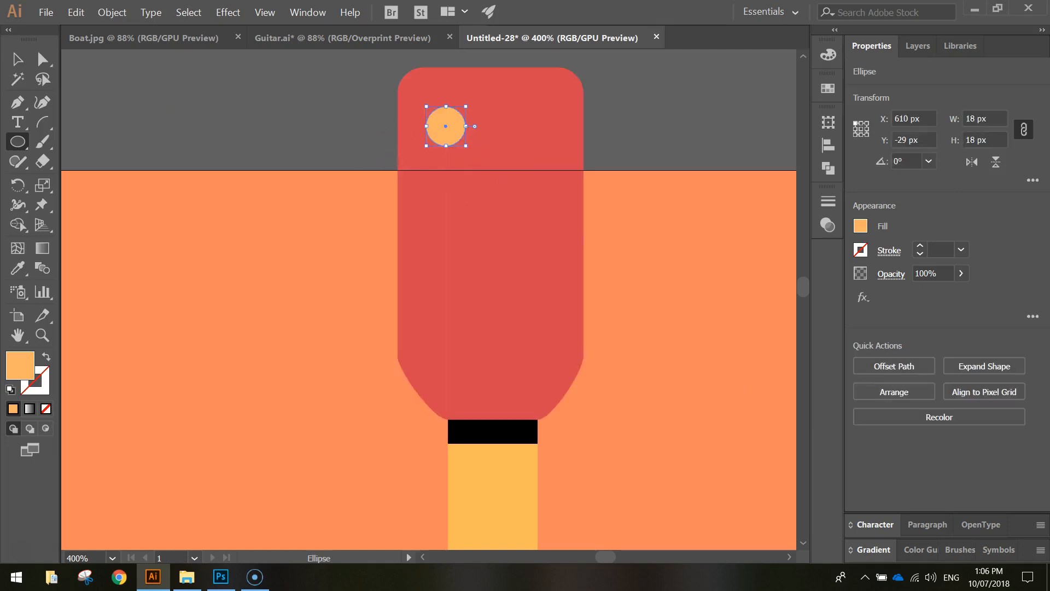
pyautogui.click(17, 59)
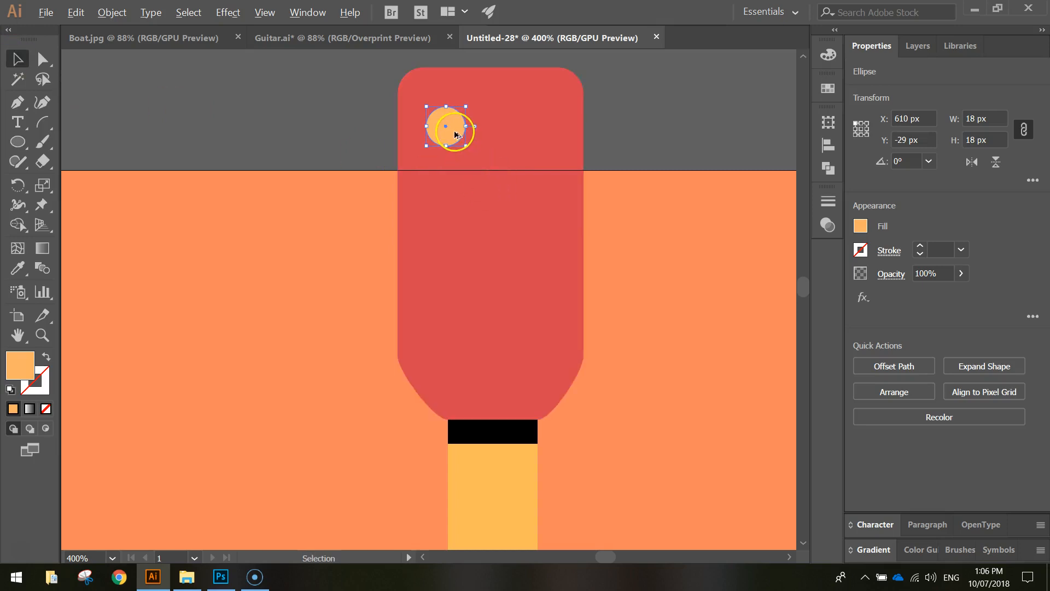
pyautogui.moveTo(453, 134); pyautogui.dragTo(441, 321)
pyautogui.moveTo(449, 233); pyautogui.dragTo(455, 331)
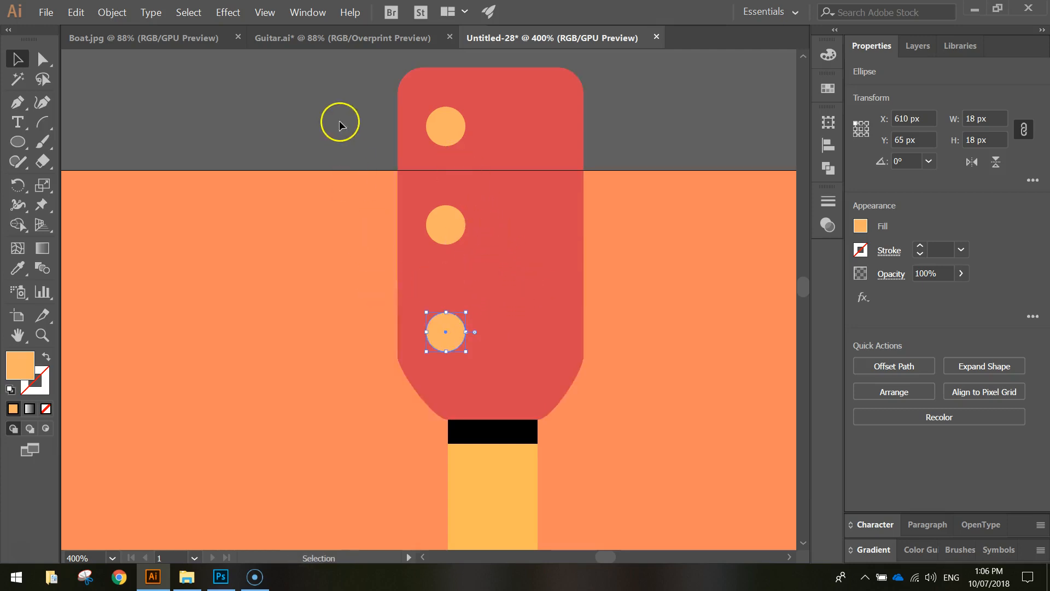
# Step: Move the top circle up to Y -33 px and leave isolation mode
pyautogui.moveTo(455, 124); pyautogui.dragTo(455, 116)
pyautogui.doubleClick(455, 116)
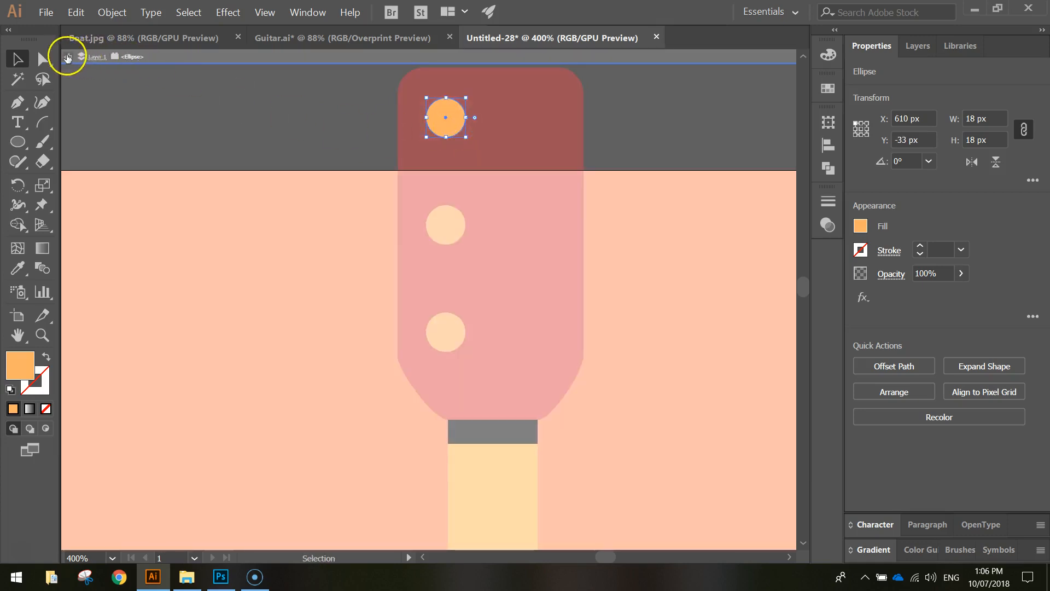
pyautogui.click(67, 57)
pyautogui.click(458, 334)
pyautogui.hotkey('ctrl', 'shift', 'a')
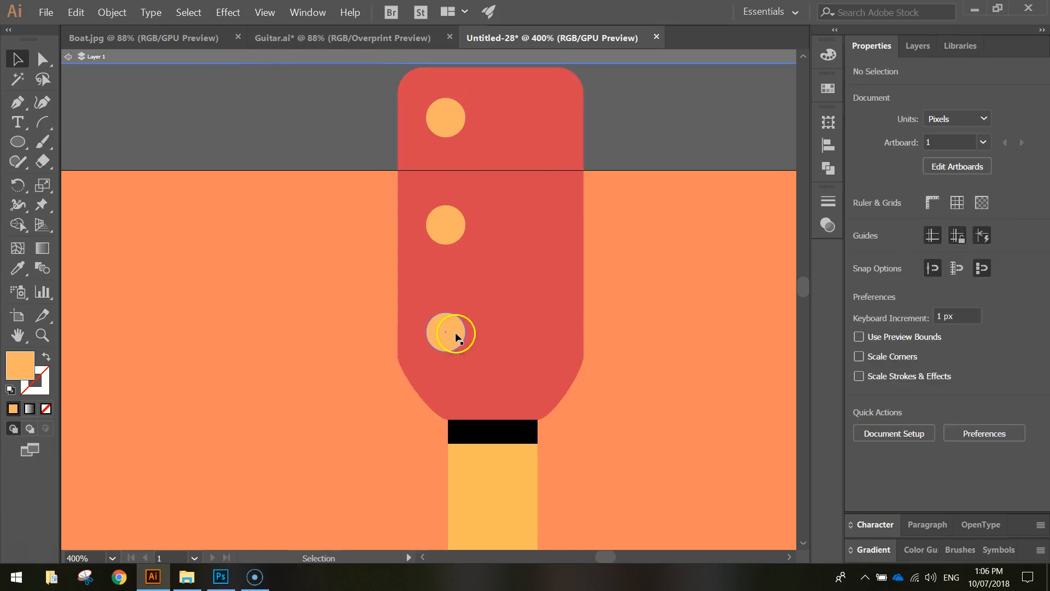
# Step: Select all three circles and distribute them evenly by their vertical centres
pyautogui.click(461, 326)
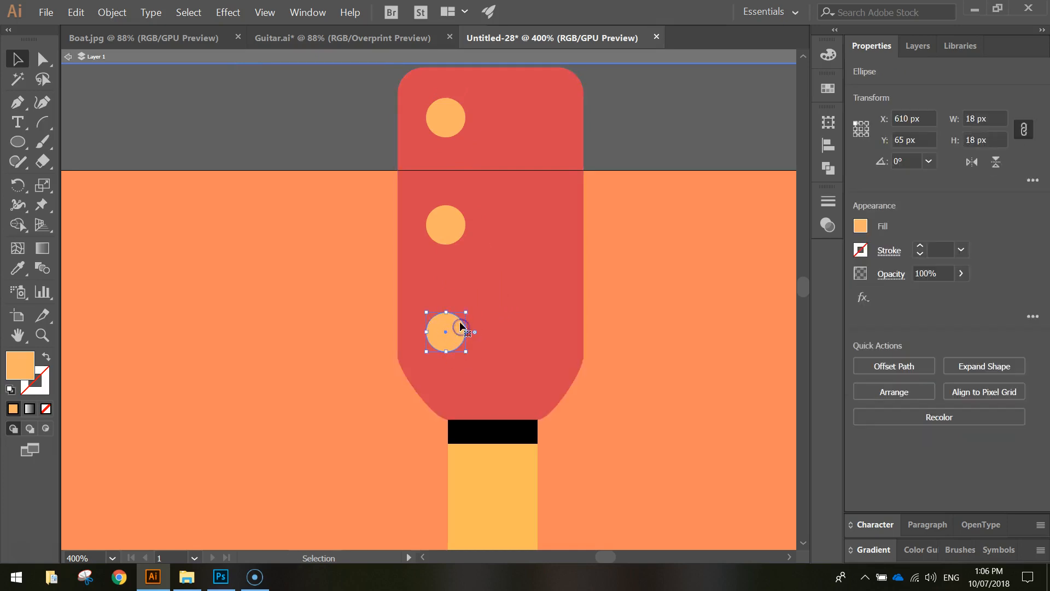
pyautogui.keyDown('shift'); pyautogui.click(457, 225); pyautogui.keyUp('shift')
pyautogui.keyDown('shift'); pyautogui.click(452, 117); pyautogui.keyUp('shift')
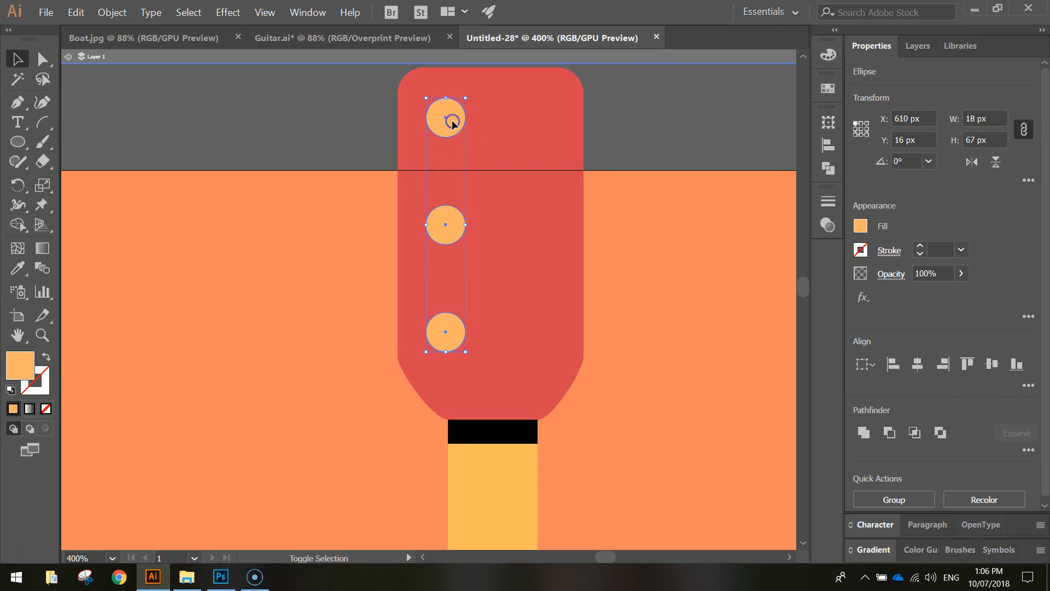
pyautogui.click(21, 56)
pyautogui.click(69, 57)
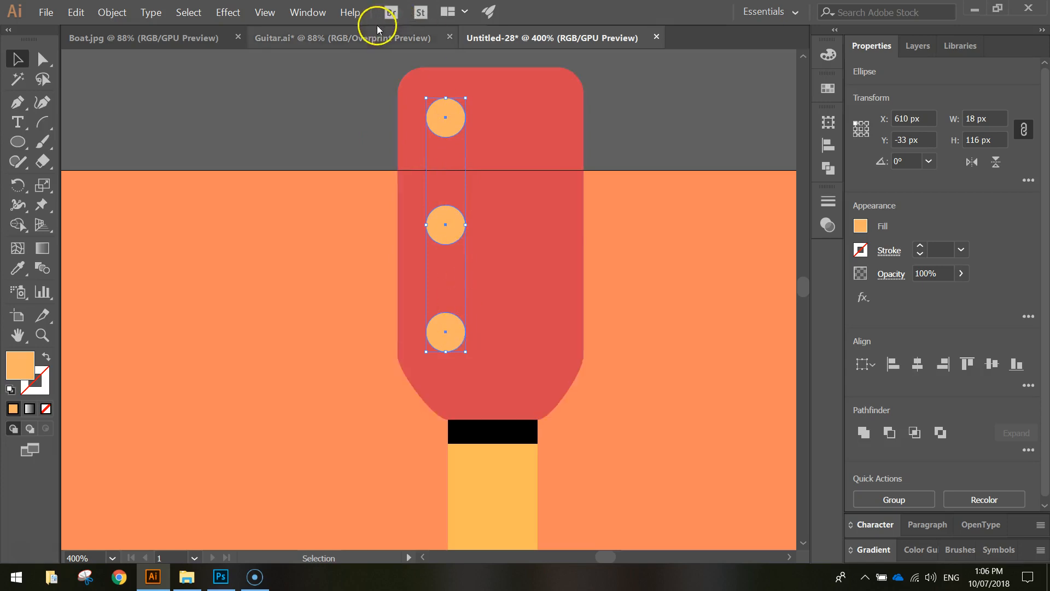
pyautogui.click(296, 13)
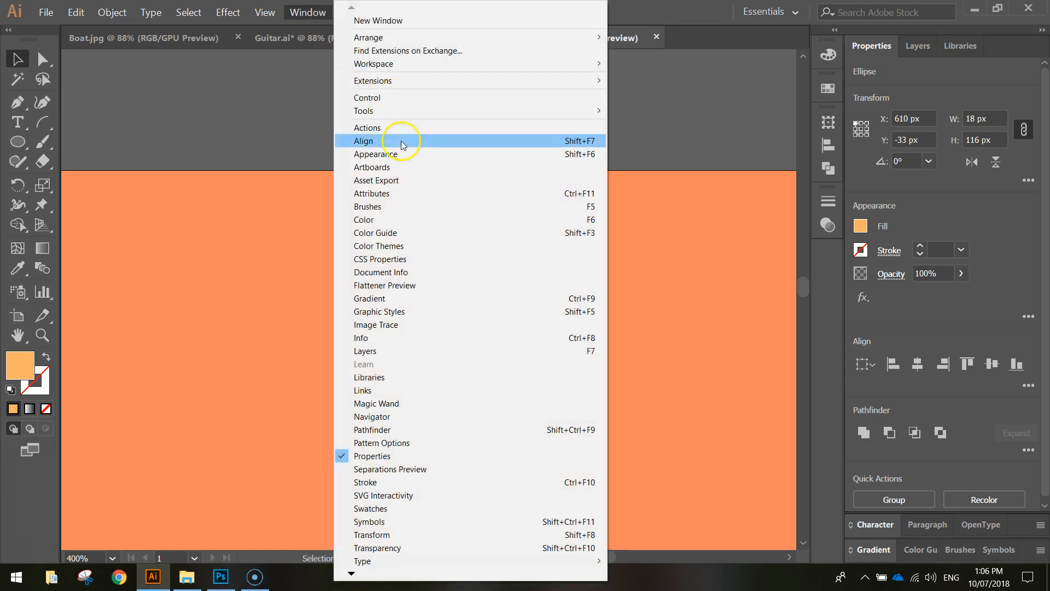
pyautogui.click(403, 143)
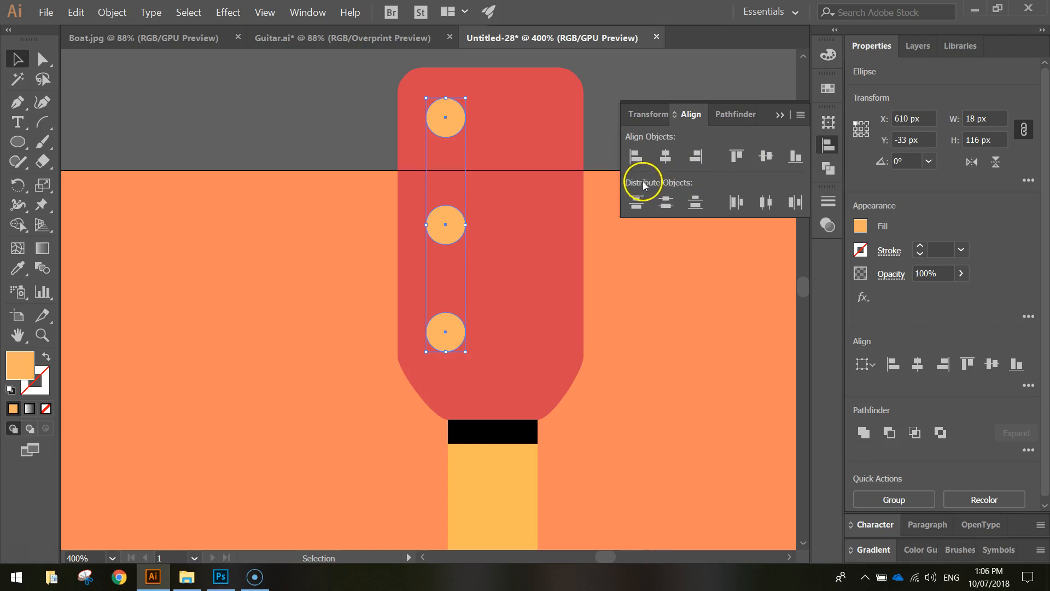
pyautogui.click(668, 203)
pyautogui.click(736, 203)
pyautogui.click(764, 203)
# Step: Spread the column by moving the top circle to X 611 px, Y -39 px and the bottom circle down to Y 68 px
pyautogui.click(284, 108)
pyautogui.moveTo(447, 130); pyautogui.dragTo(450, 113)
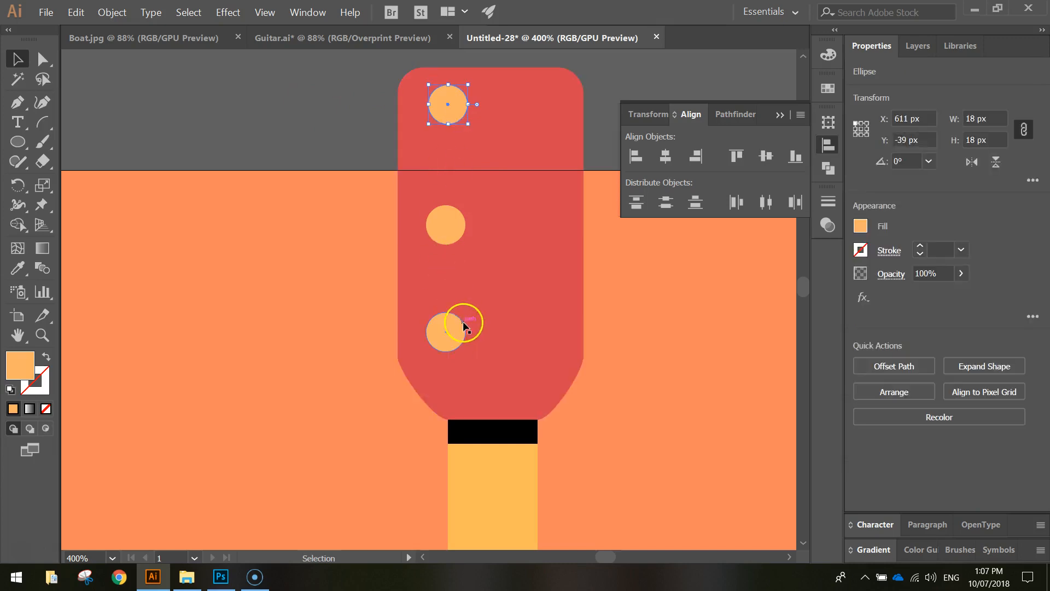
pyautogui.moveTo(456, 342); pyautogui.dragTo(456, 348)
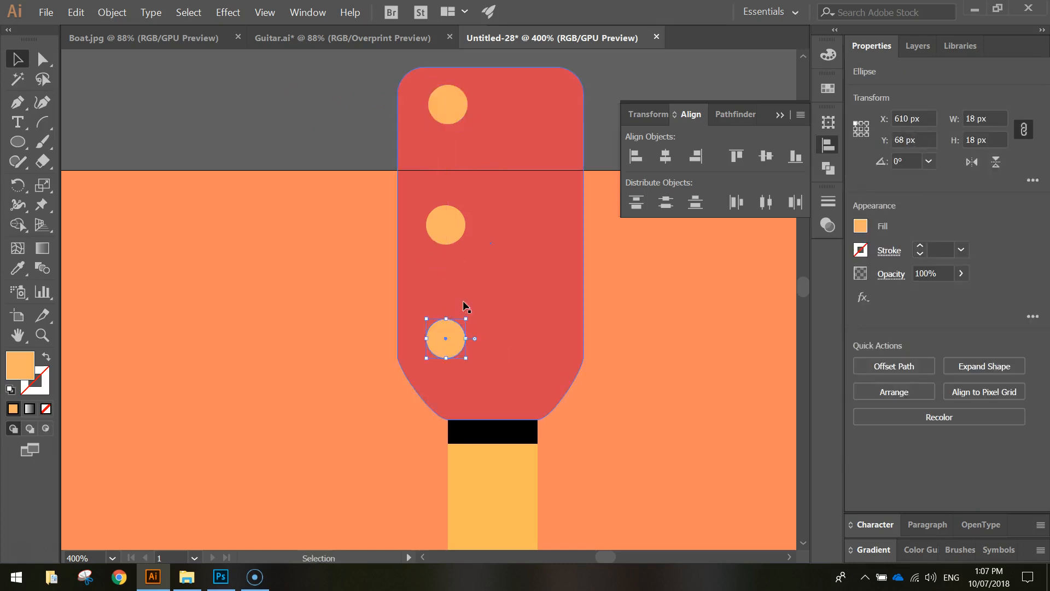
pyautogui.click(309, 125)
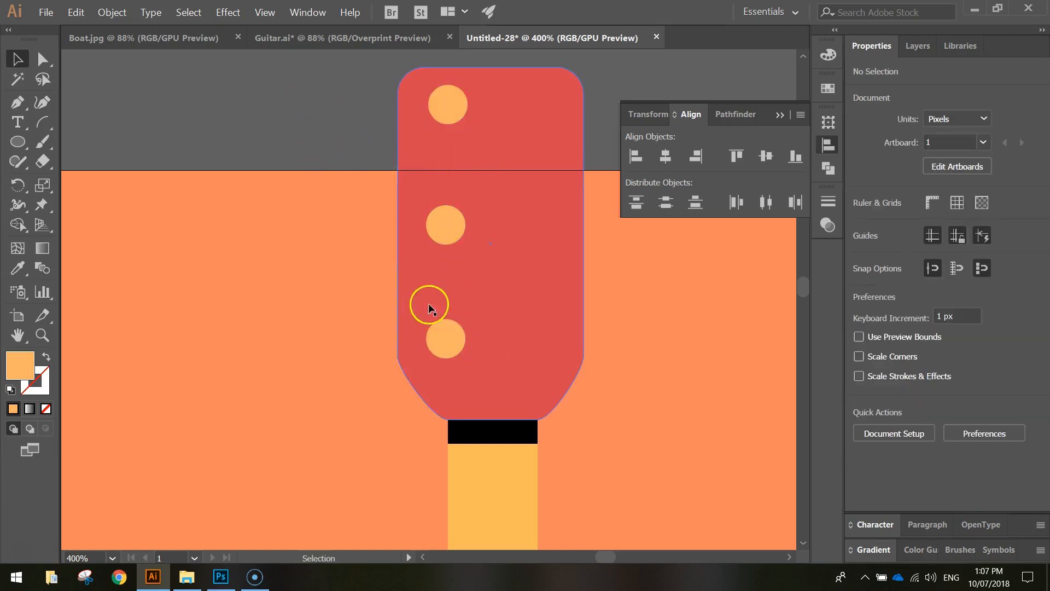
# Step: Redistribute the three circles evenly by their vertical centres and nudge them down together by 1 px
pyautogui.click(439, 106)
pyautogui.keyDown('shift'); pyautogui.click(440, 218); pyautogui.keyUp('shift')
pyautogui.keyDown('shift'); pyautogui.click(440, 331); pyautogui.keyUp('shift')
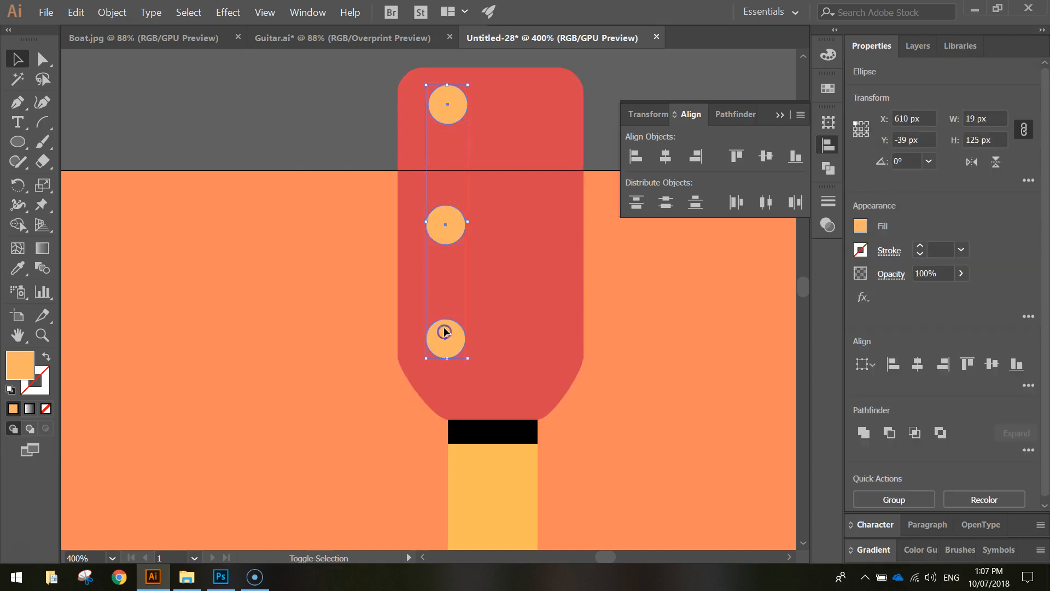
pyautogui.click(664, 202)
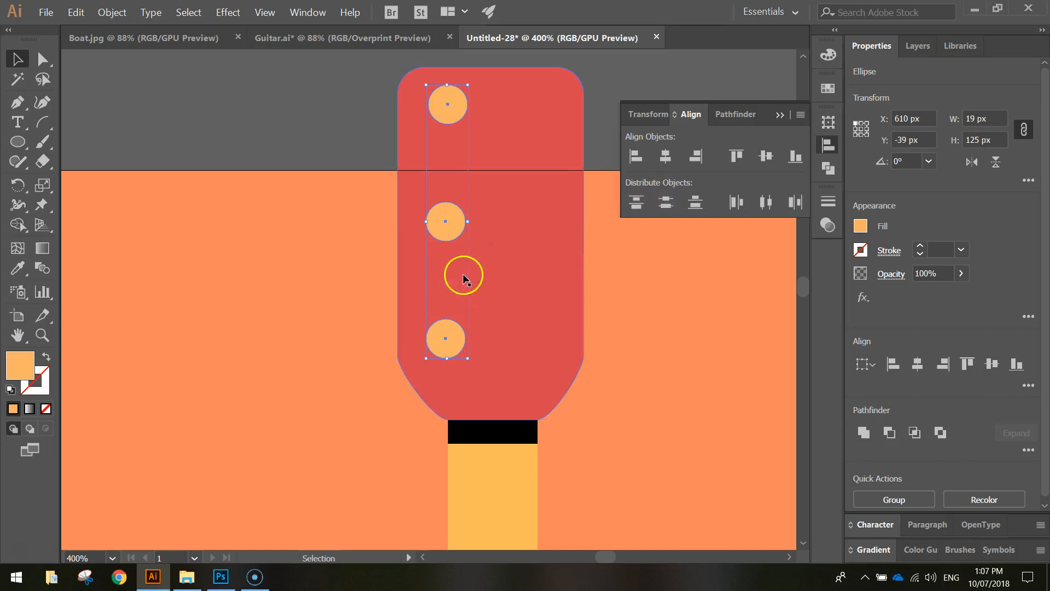
pyautogui.press('Down')
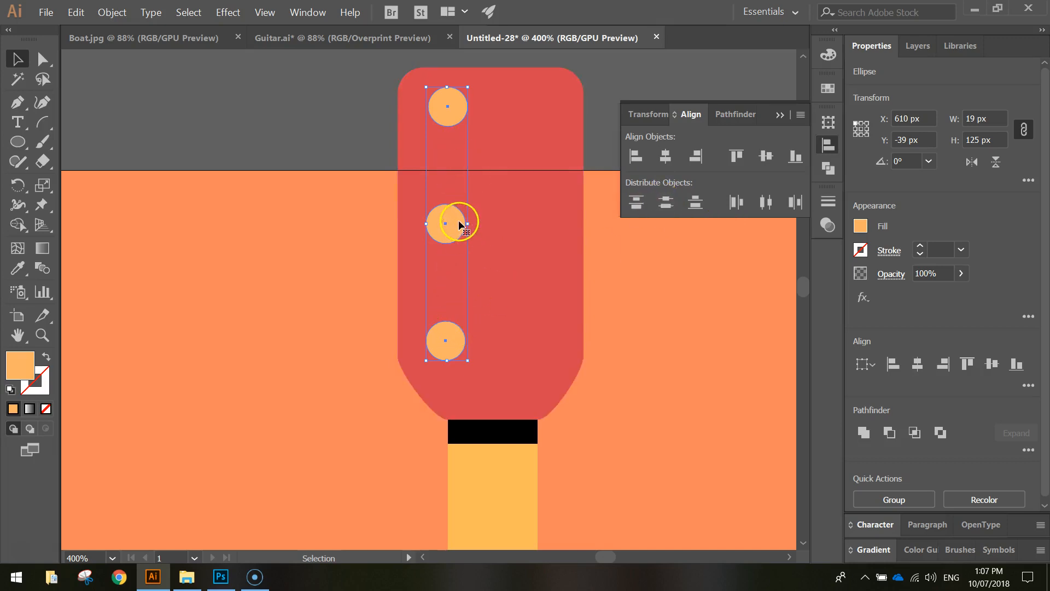
# Step: Duplicate the column of three circles horizontally onto the right half of the headstock
pyautogui.click(826, 145)
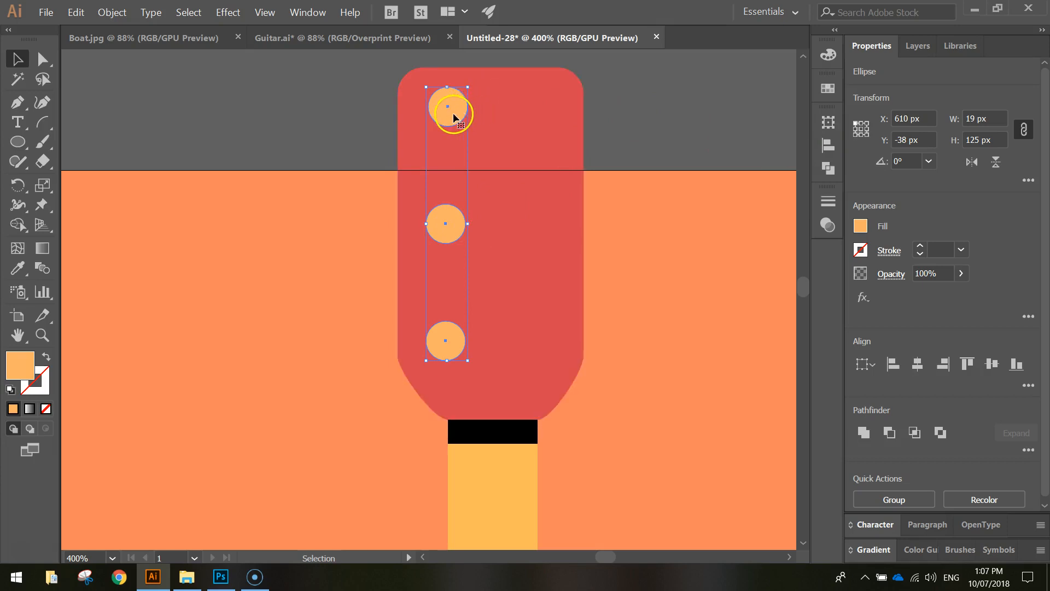
pyautogui.moveTo(449, 118); pyautogui.dragTo(535, 118)
pyautogui.click(679, 110)
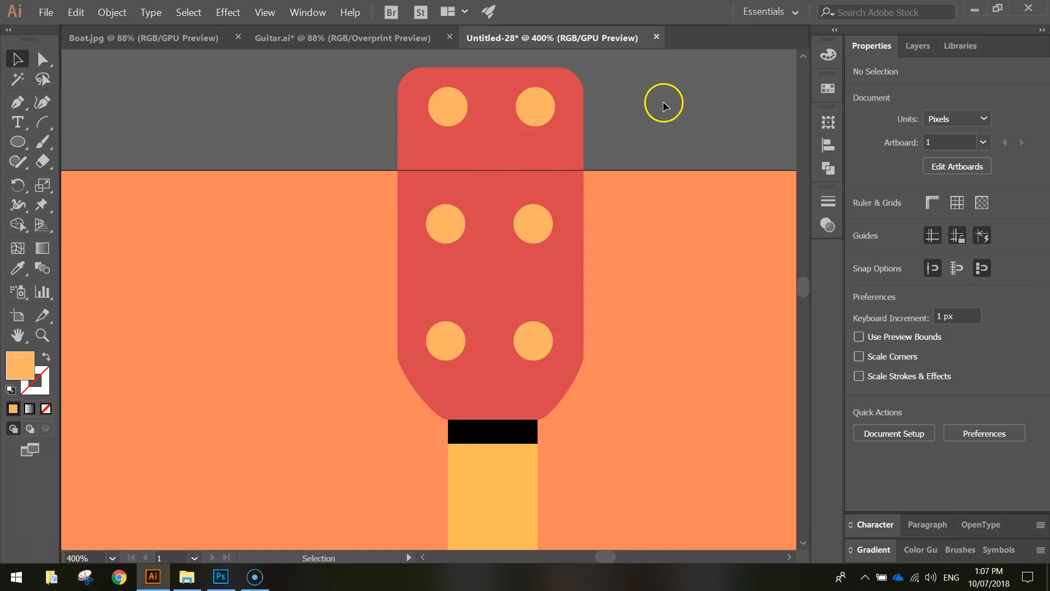
# Step: Nudge the left column of three circles slightly left to balance both columns on the headstock
pyautogui.click(527, 112)
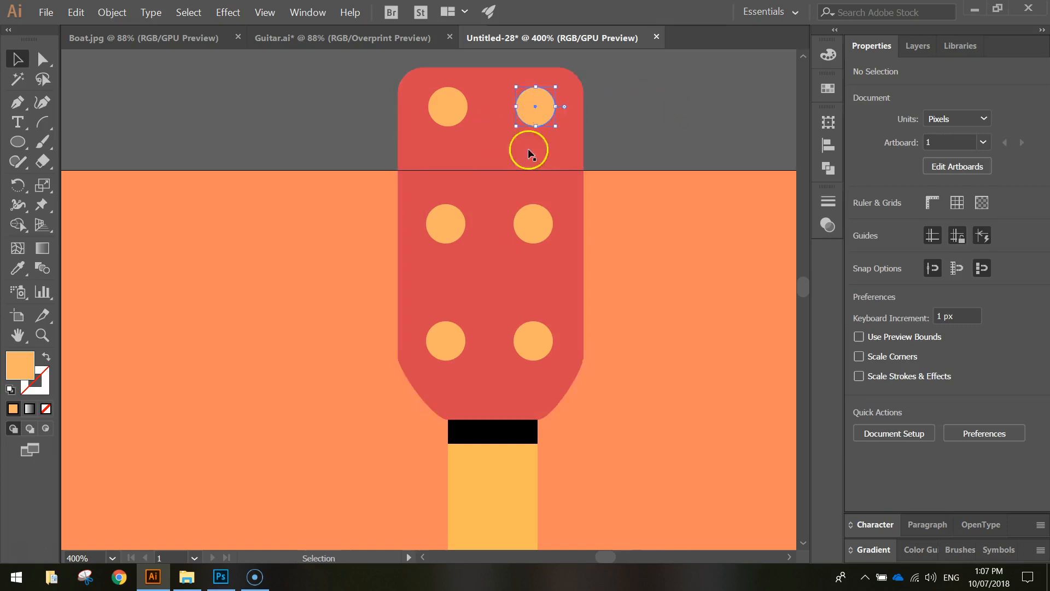
pyautogui.keyDown('shift'); pyautogui.click(527, 211); pyautogui.keyUp('shift')
pyautogui.click(446, 339)
pyautogui.keyDown('shift'); pyautogui.click(444, 242); pyautogui.keyUp('shift')
pyautogui.keyDown('shift'); pyautogui.click(451, 112); pyautogui.keyUp('shift')
pyautogui.hotkey('shift', 'Left')
pyautogui.press('Right')
pyautogui.press('Right')
pyautogui.press('Right')
pyautogui.press('Right')
pyautogui.press('Right')
pyautogui.press('Right')
pyautogui.press('Right')
pyautogui.press('Right')
pyautogui.click(314, 111)
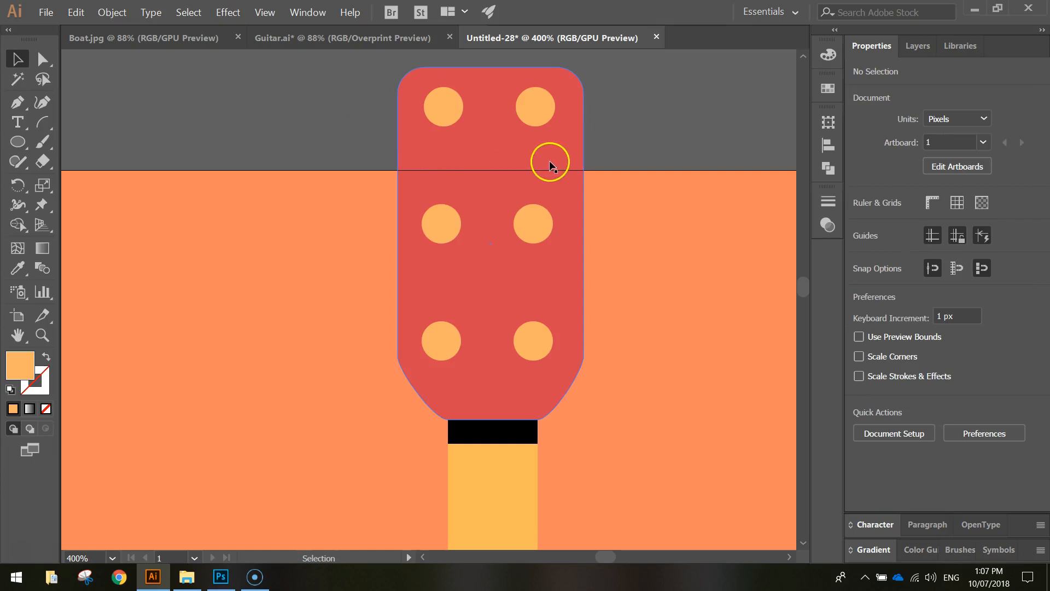
# Step: Check the whole guitar, choose the Rectangle tool and set its fill to the orange f7931e
pyautogui.hotkey('ctrl', '0')
pyautogui.scroll(2, 468, 140)
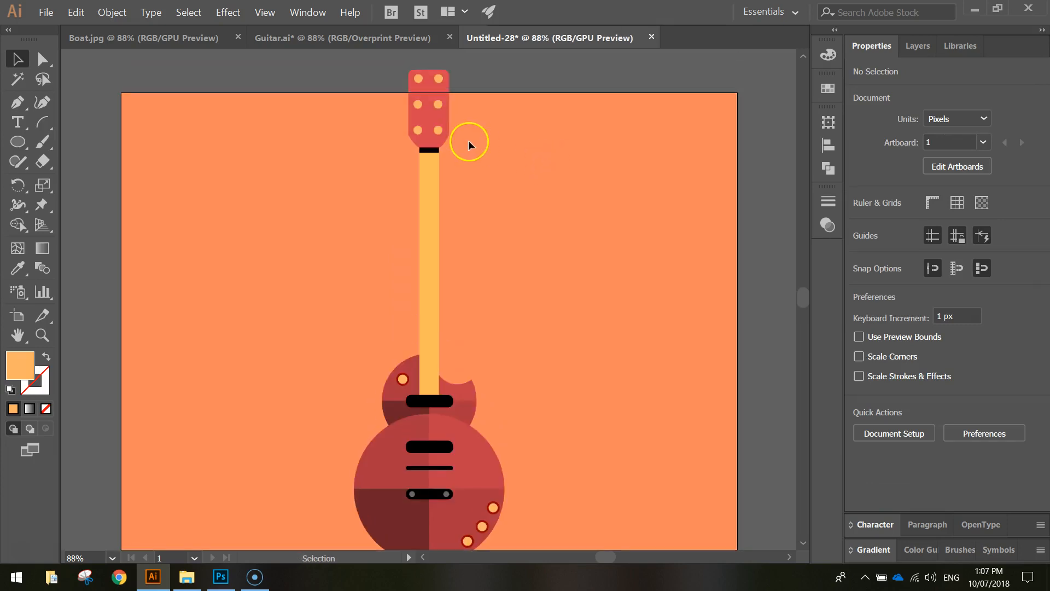
pyautogui.scroll(-1, 468, 144)
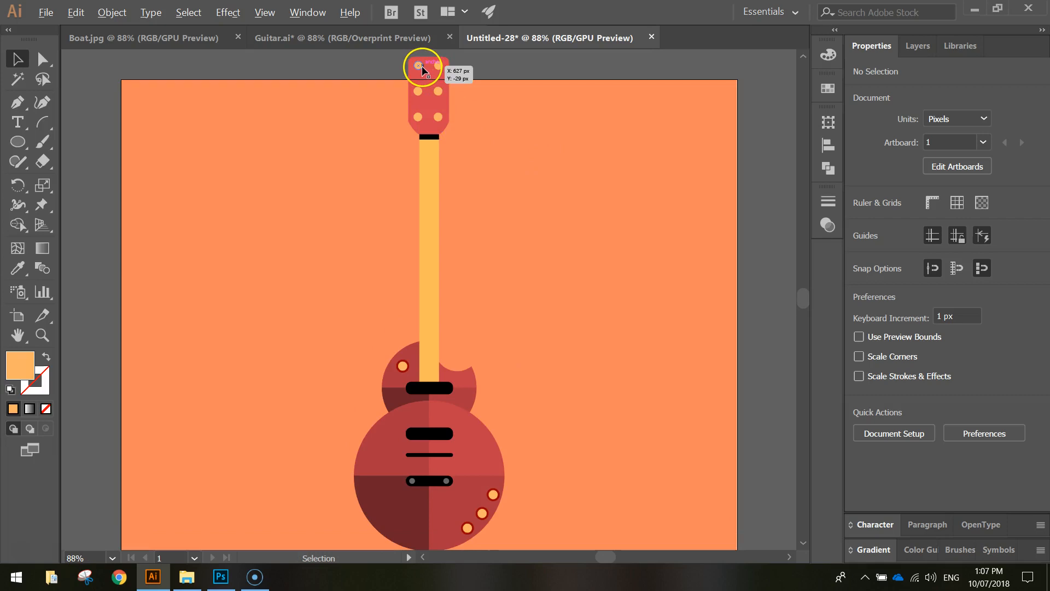
pyautogui.scroll(5, 422, 66)
pyautogui.scroll(1, 592, 119)
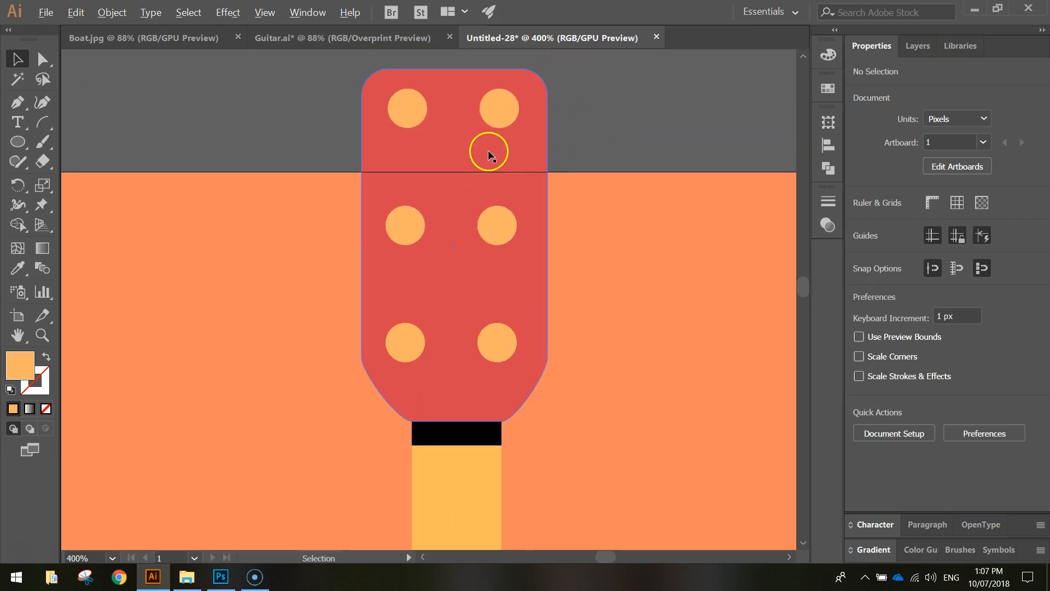
pyautogui.keyDown('alt'); pyautogui.scroll(1, 488, 150); pyautogui.keyUp('alt')
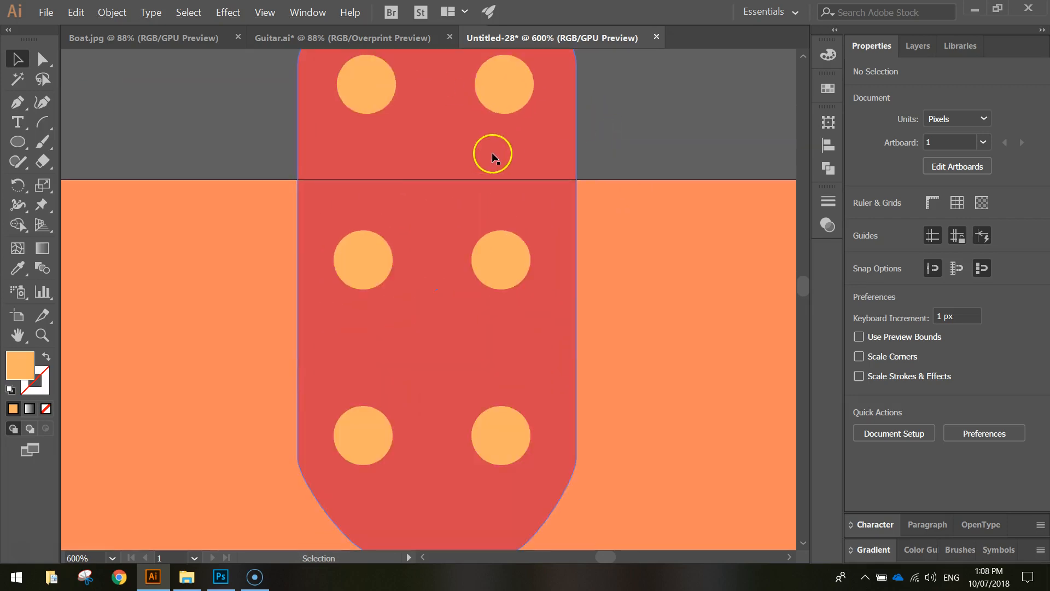
pyautogui.scroll(2, 491, 153)
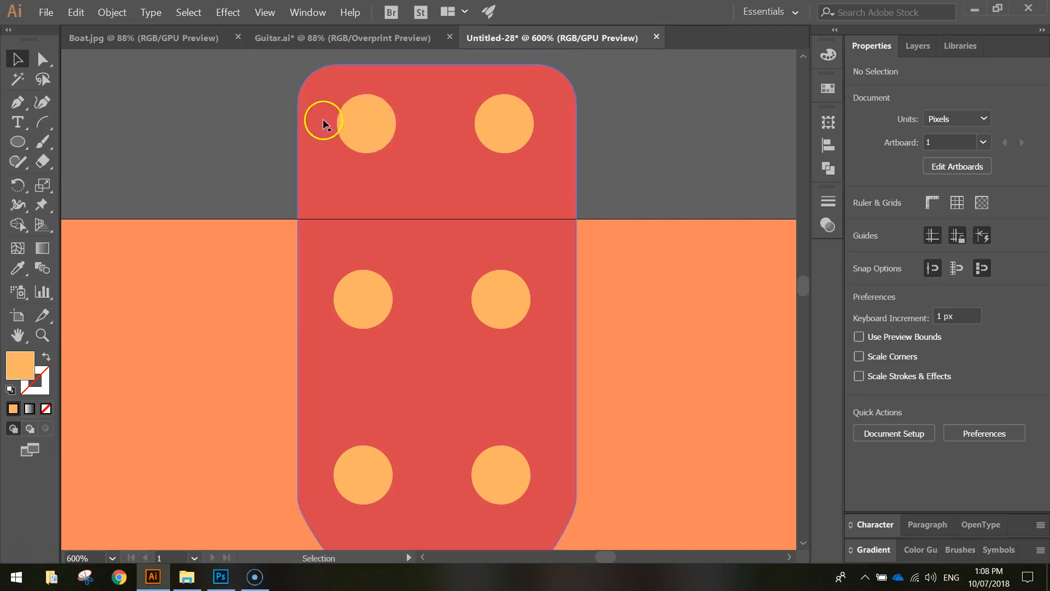
pyautogui.click(20, 142)
pyautogui.moveTo(22, 144); pyautogui.dragTo(94, 141)
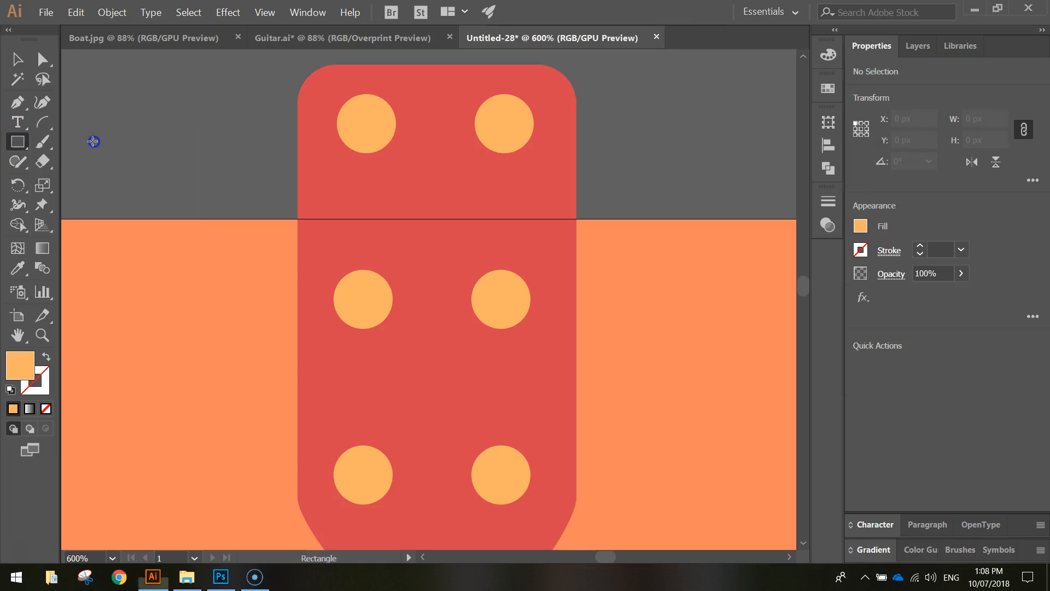
pyautogui.click(861, 227)
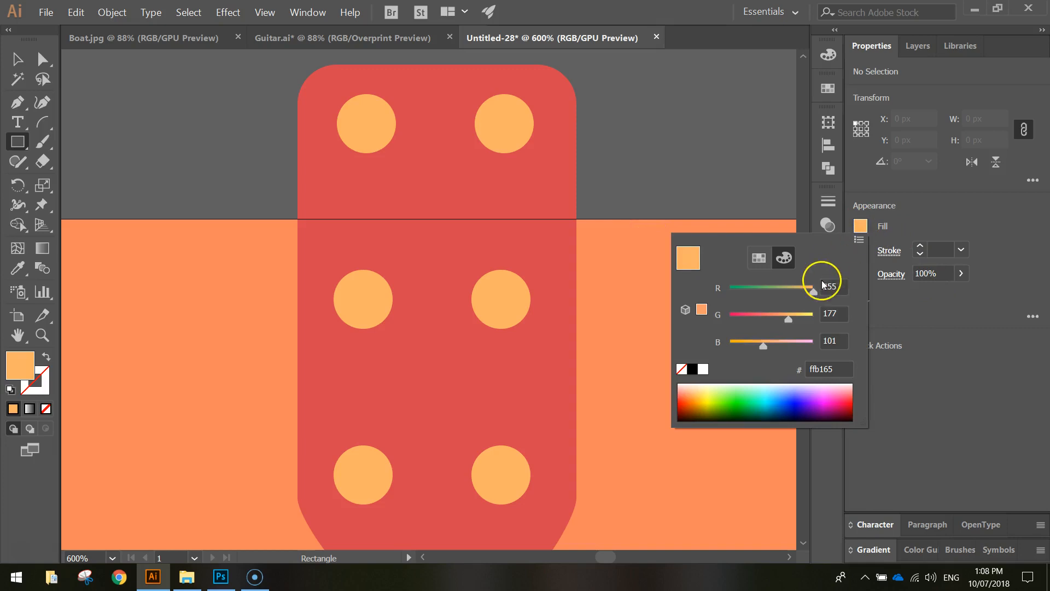
pyautogui.click(816, 369)
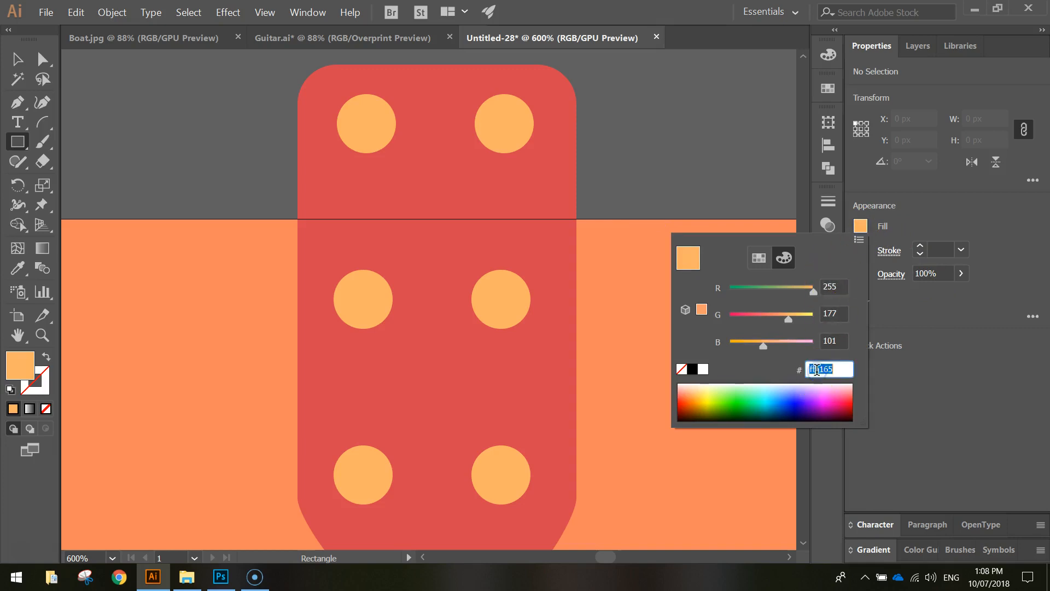
pyautogui.write('f7931e')
pyautogui.press('Return')
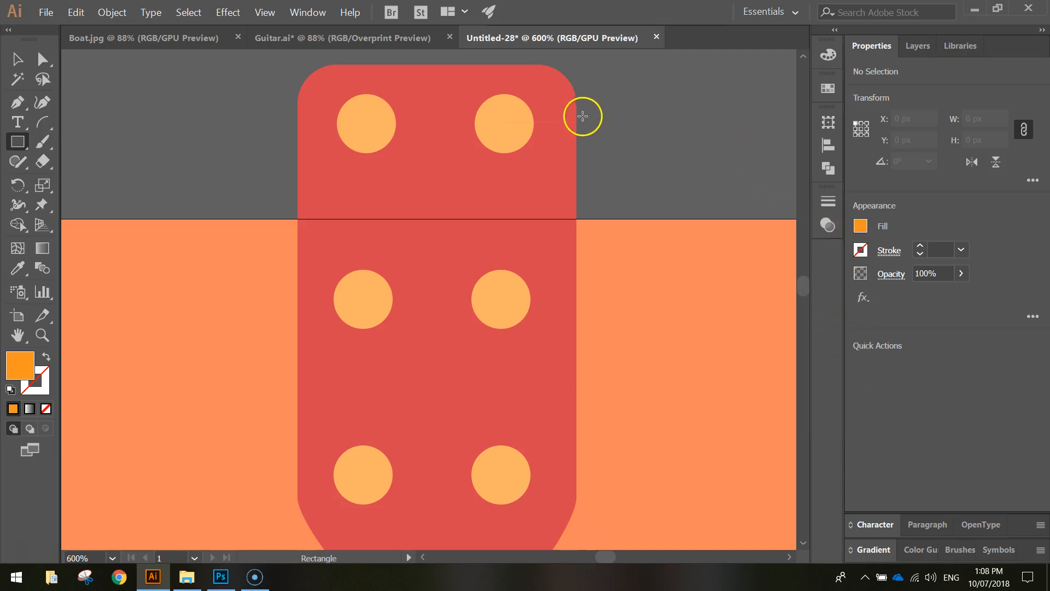
# Step: Draw an 18 by 4 px orange peg bar beside each right-hand circle and copy the three bars to the headstock's left edge
pyautogui.moveTo(577, 117); pyautogui.dragTo(620, 473)
pyautogui.press('v')
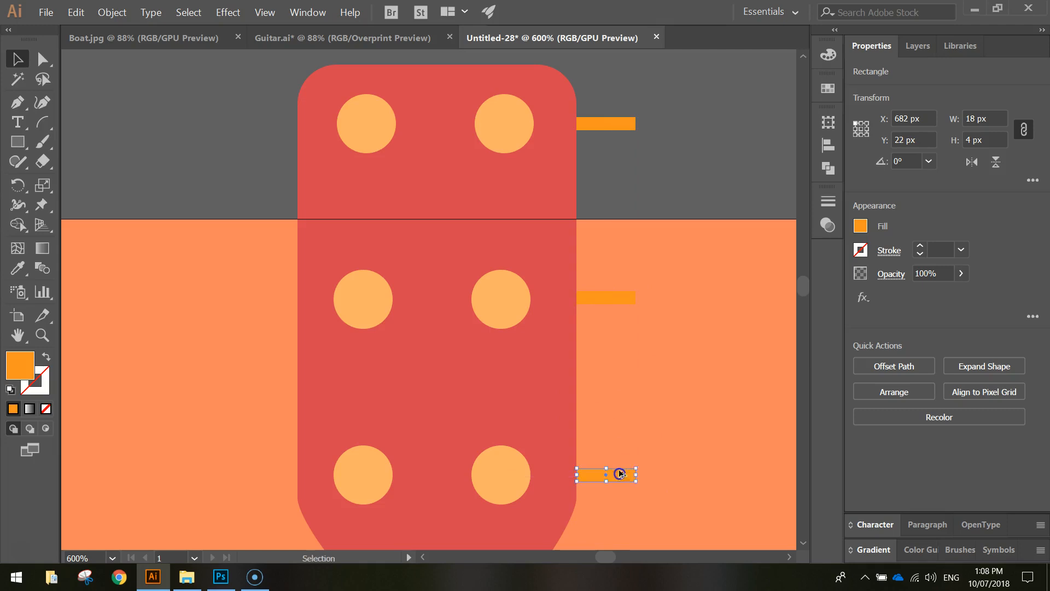
pyautogui.keyDown('shift'); pyautogui.click(611, 298); pyautogui.keyUp('shift')
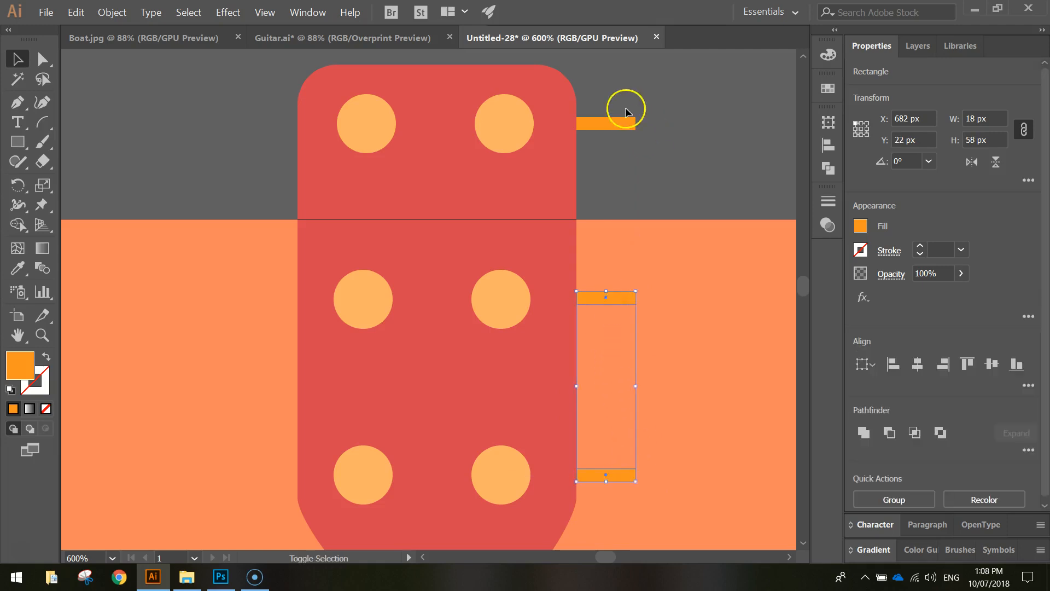
pyautogui.keyDown('shift'); pyautogui.click(626, 123); pyautogui.keyUp('shift')
pyautogui.moveTo(626, 123); pyautogui.dragTo(289, 124)
pyautogui.click(740, 192)
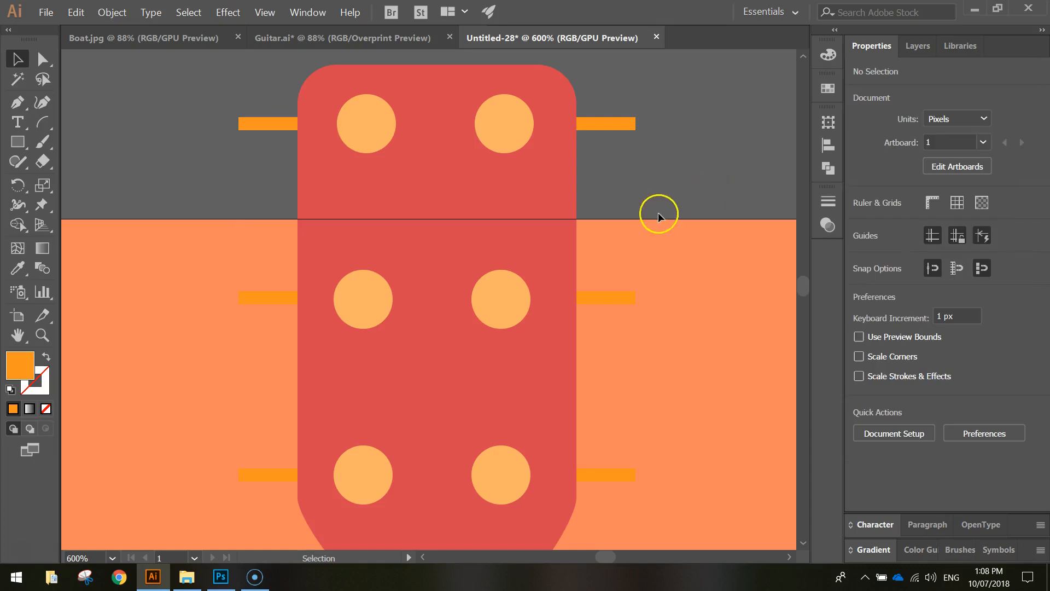
# Step: Choose the Ellipse tool and try to set its fill to ffb165, the light orange of the headstock circles
pyautogui.scroll(-1, 277, 206)
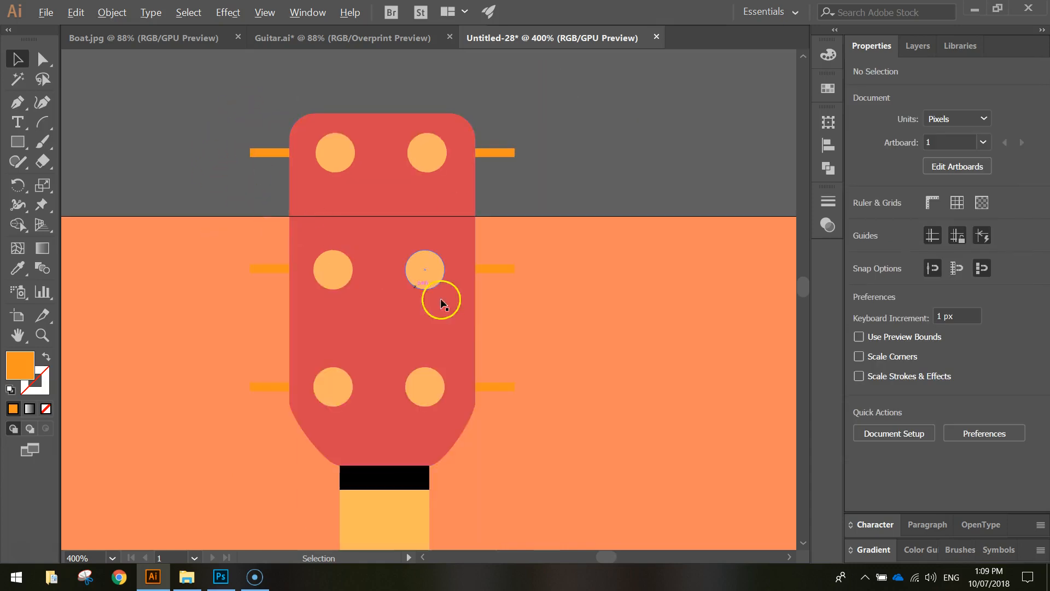
pyautogui.moveTo(23, 142); pyautogui.dragTo(77, 180)
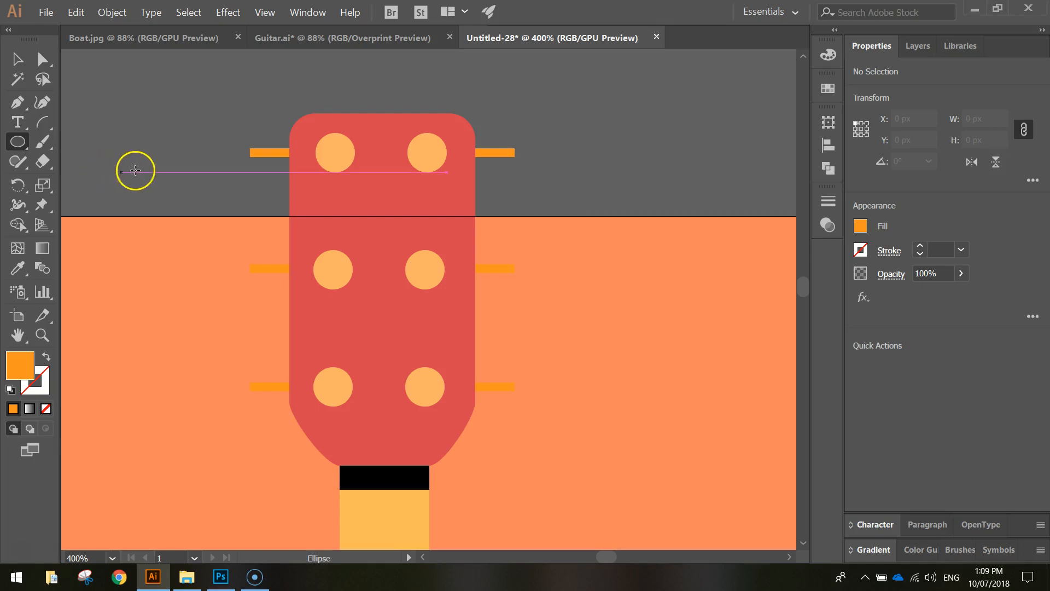
pyautogui.click(860, 227)
pyautogui.click(826, 369)
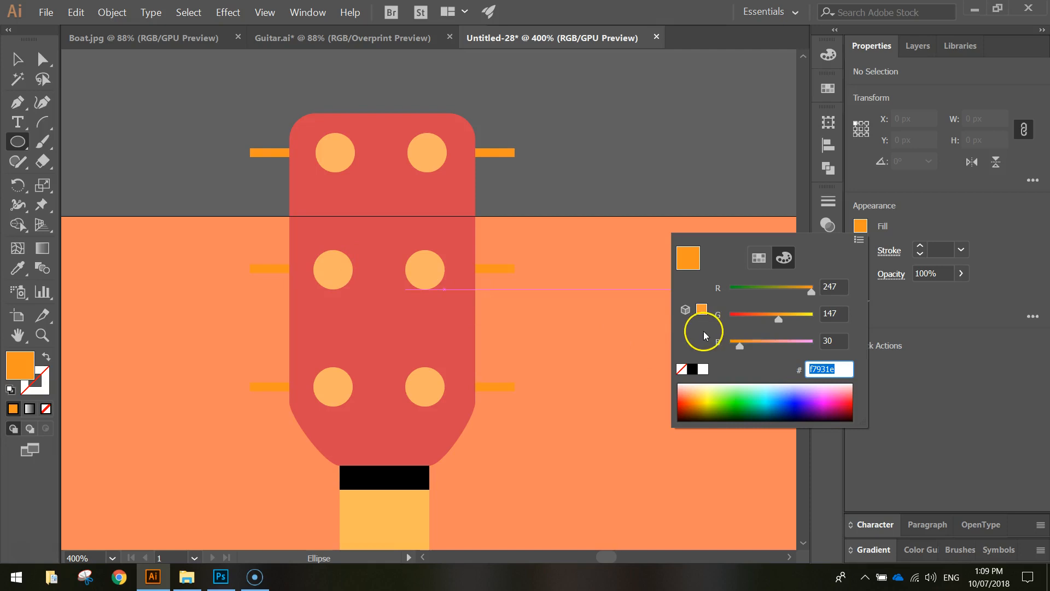
pyautogui.write('ffbb165')
pyautogui.press('Return')
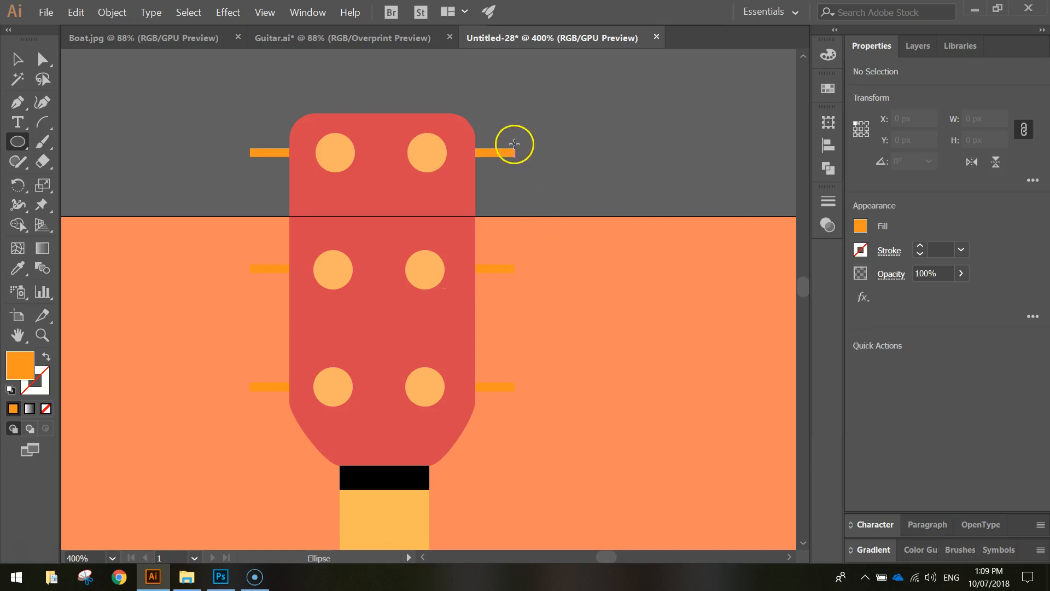
# Step: Draw an ellipse about 28 by 21 px off the headstock's upper right side and sample the circles' light orange for its fill
pyautogui.moveTo(595, 129); pyautogui.dragTo(658, 175)
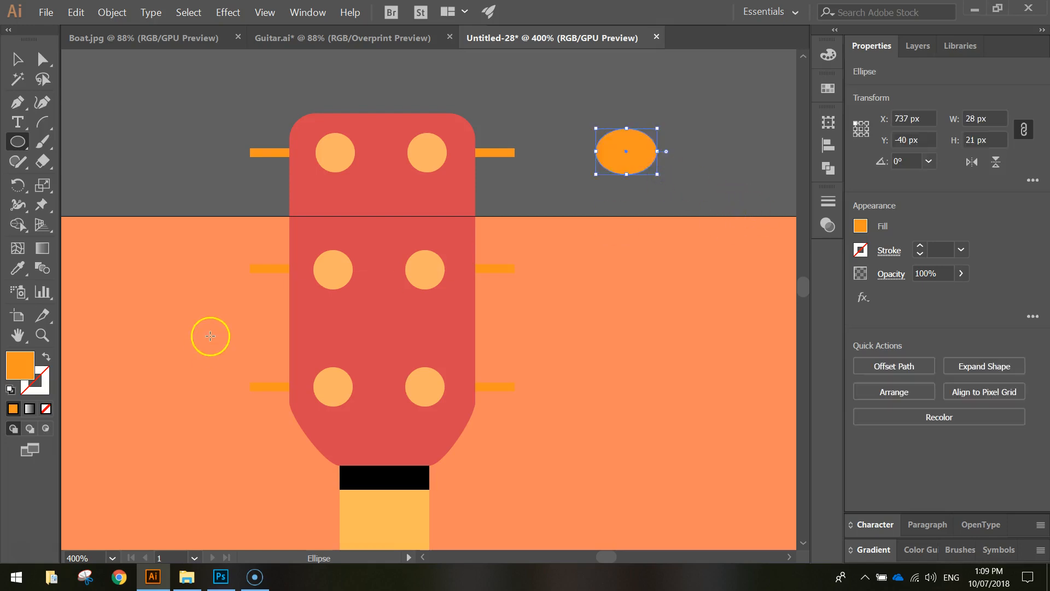
pyautogui.press('i')
pyautogui.click(441, 145)
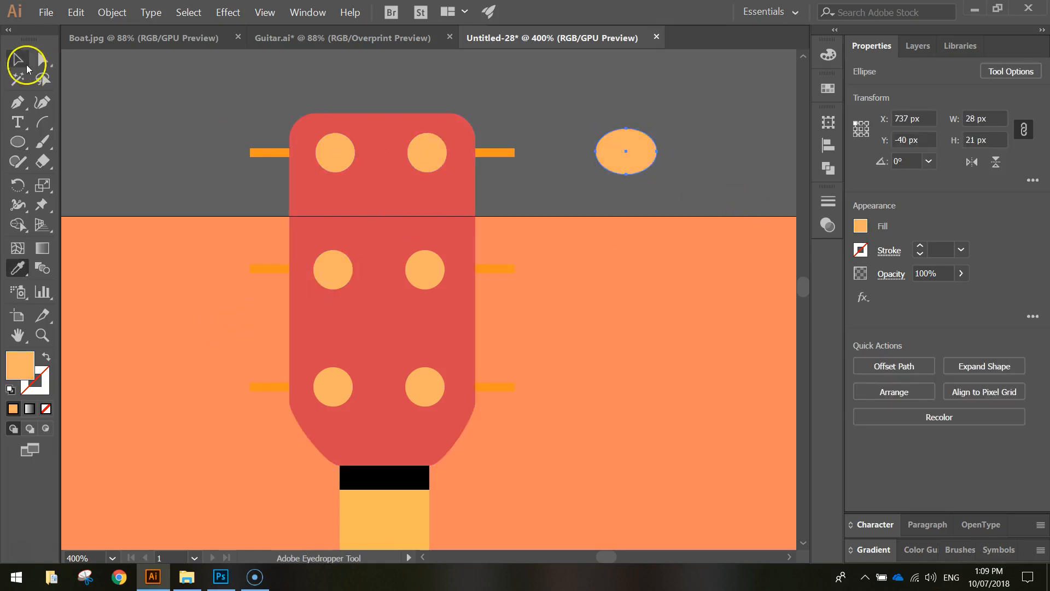
# Step: Move the light orange ellipse onto the outer end of the top right peg bar
pyautogui.click(27, 65)
pyautogui.moveTo(616, 166); pyautogui.dragTo(528, 172)
pyautogui.click(615, 166)
pyautogui.click(582, 166)
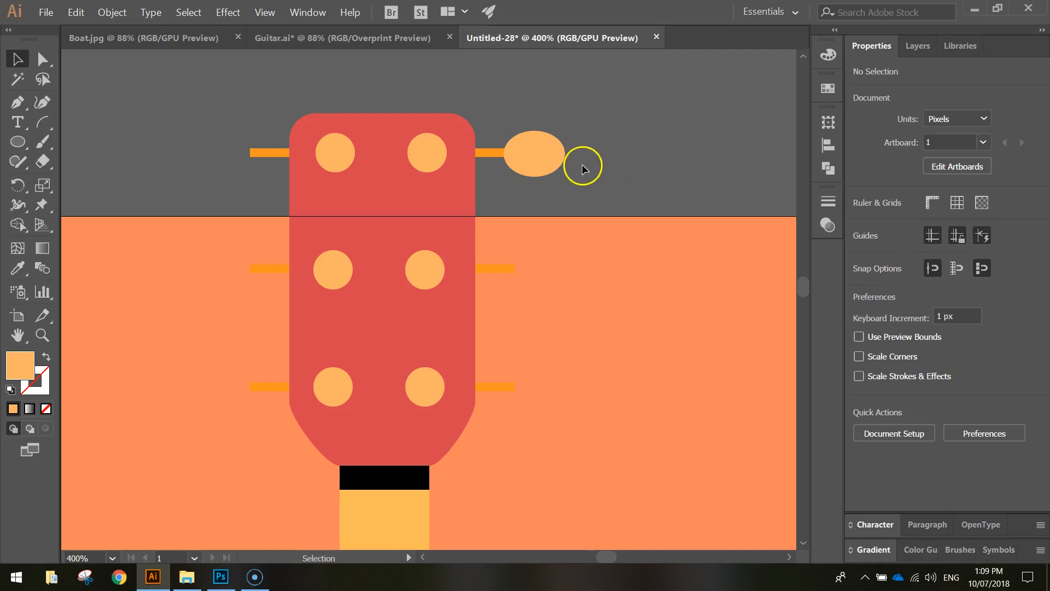
# Step: Shrink the ellipse to about 22 by 16.5 px on the top right bar and duplicate it onto the middle right bar
pyautogui.click(551, 162)
pyautogui.moveTo(563, 132); pyautogui.dragTo(542, 267)
pyautogui.click(616, 140)
pyautogui.click(610, 157)
pyautogui.click(531, 157)
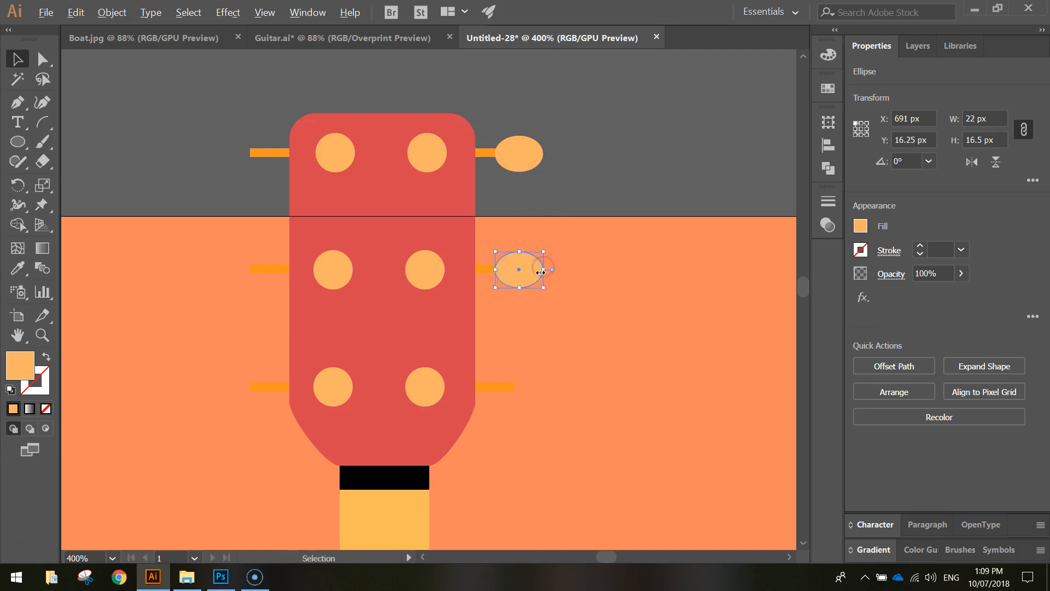
# Step: Duplicate the middle right ellipse straight down onto the end of the lowest right peg bar
pyautogui.click(521, 399)
pyautogui.click(528, 268)
pyautogui.click(526, 300)
pyautogui.click(534, 273)
pyautogui.moveTo(534, 274); pyautogui.dragTo(530, 391)
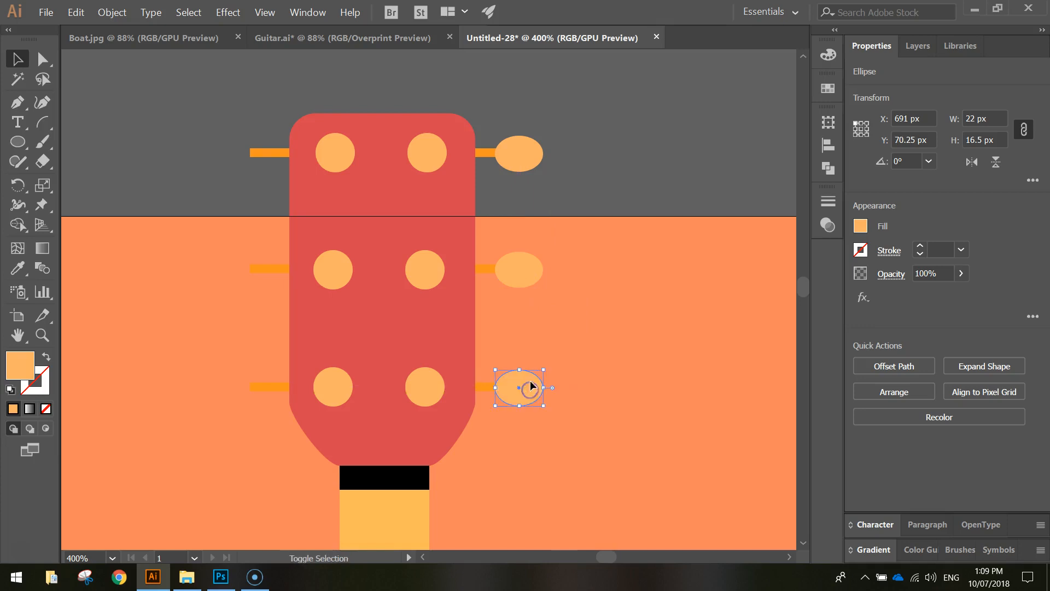
# Step: Select all three right-hand ellipses and duplicate them horizontally onto the ends of the left peg bars
pyautogui.keyDown('shift'); pyautogui.click(536, 271); pyautogui.keyUp('shift')
pyautogui.keyDown('shift'); pyautogui.click(534, 150); pyautogui.keyUp('shift')
pyautogui.moveTo(536, 156); pyautogui.dragTo(263, 159)
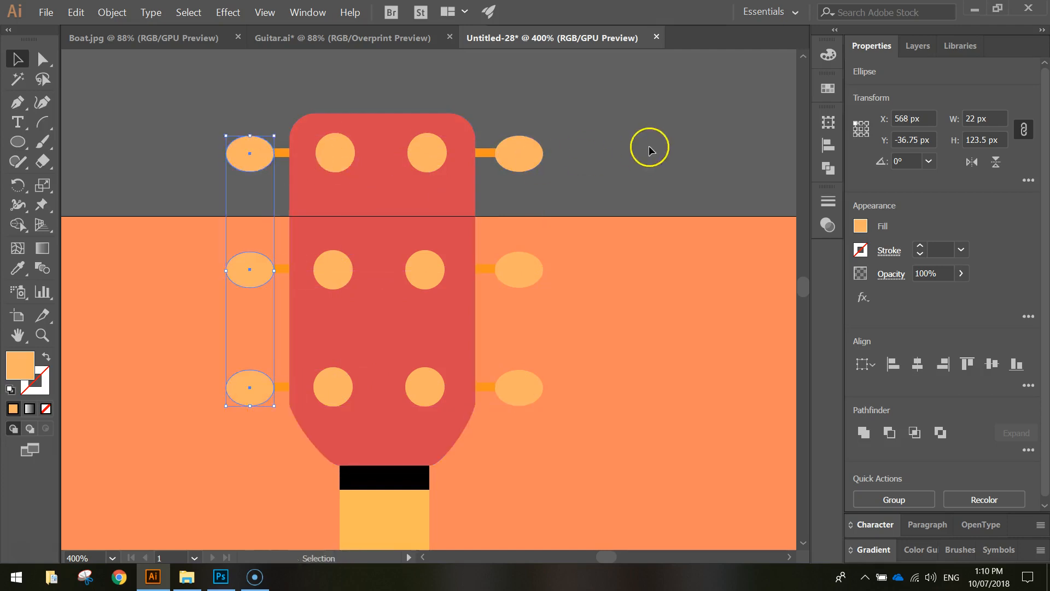
pyautogui.click(761, 235)
# Step: Nudge the three right-hand peg ellipses 2 px left together, closer to the headstock
pyautogui.scroll(-1, 746, 250)
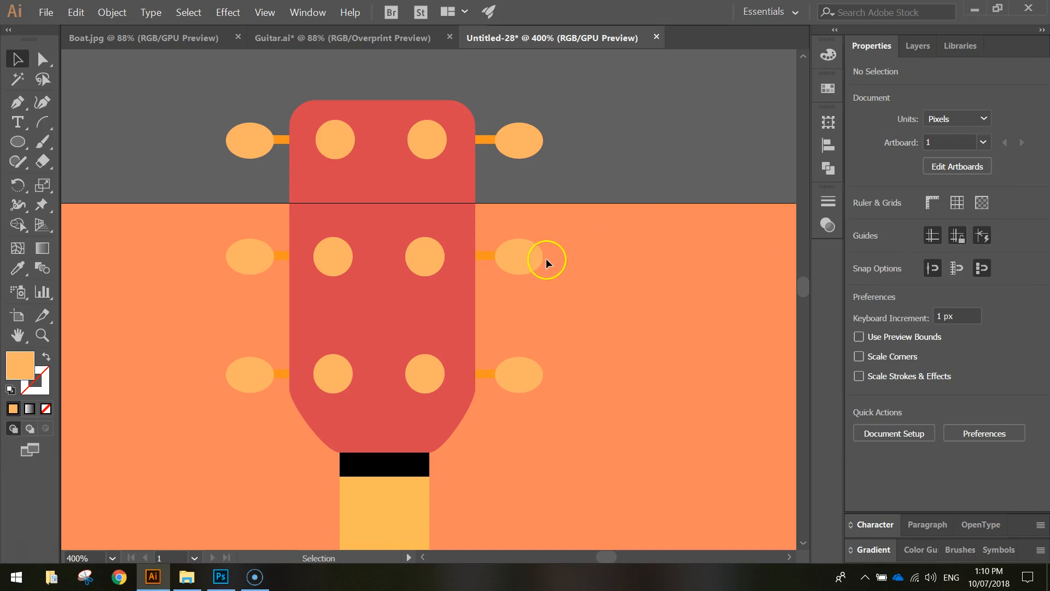
pyautogui.click(529, 370)
pyautogui.keyDown('shift'); pyautogui.click(530, 253); pyautogui.keyUp('shift')
pyautogui.keyDown('shift'); pyautogui.click(535, 145); pyautogui.keyUp('shift')
pyautogui.press('Left')
pyautogui.press('Left')
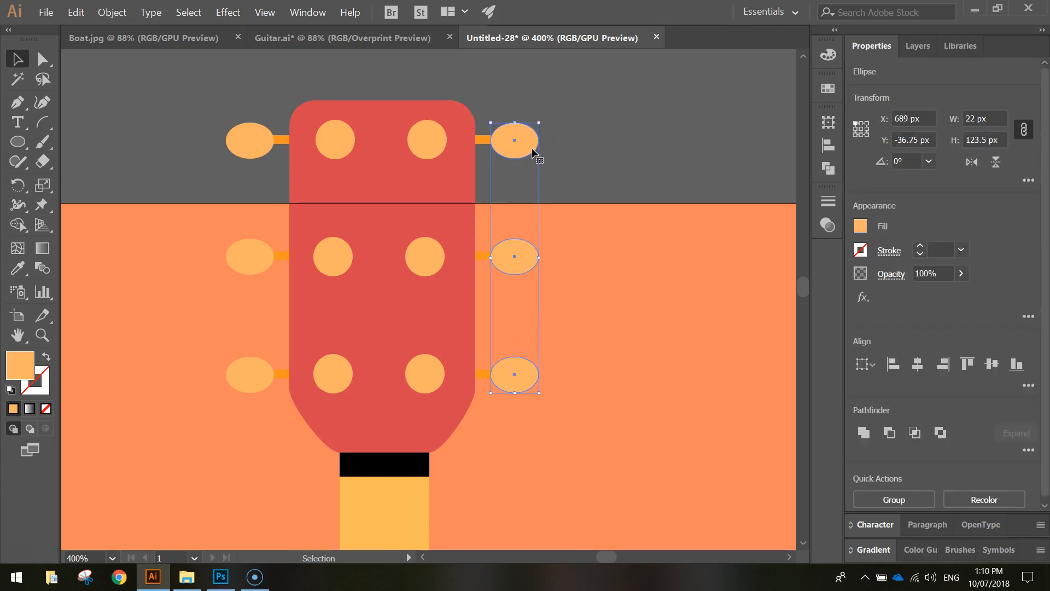
pyautogui.click(598, 129)
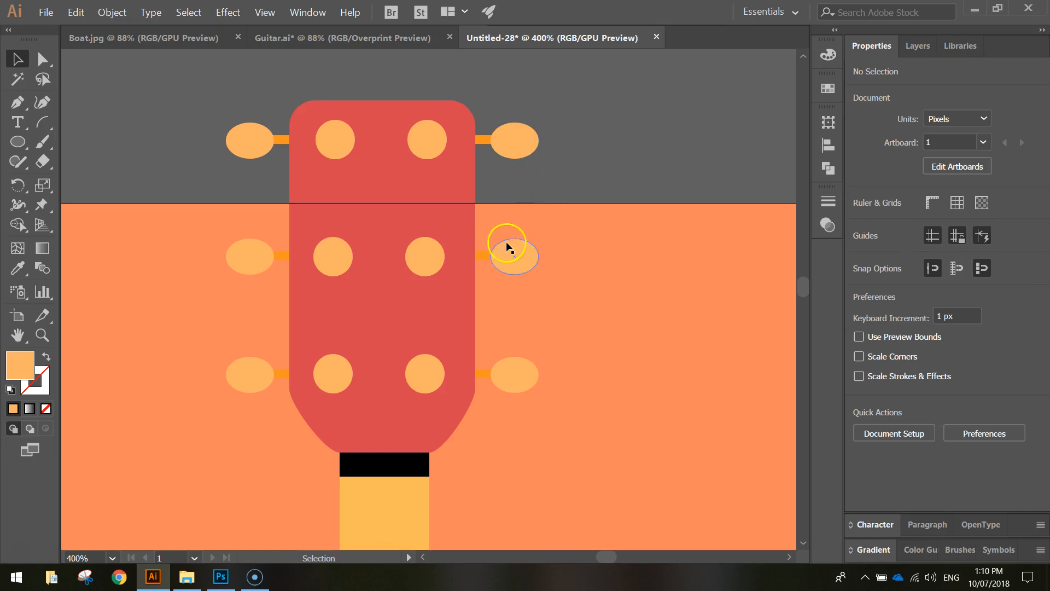
# Step: Check the whole guitar from the headstock and neck down to the body and bridge
pyautogui.keyDown('alt'); pyautogui.scroll(-2, 517, 282); pyautogui.keyUp('alt')
pyautogui.scroll(-2, 574, 284)
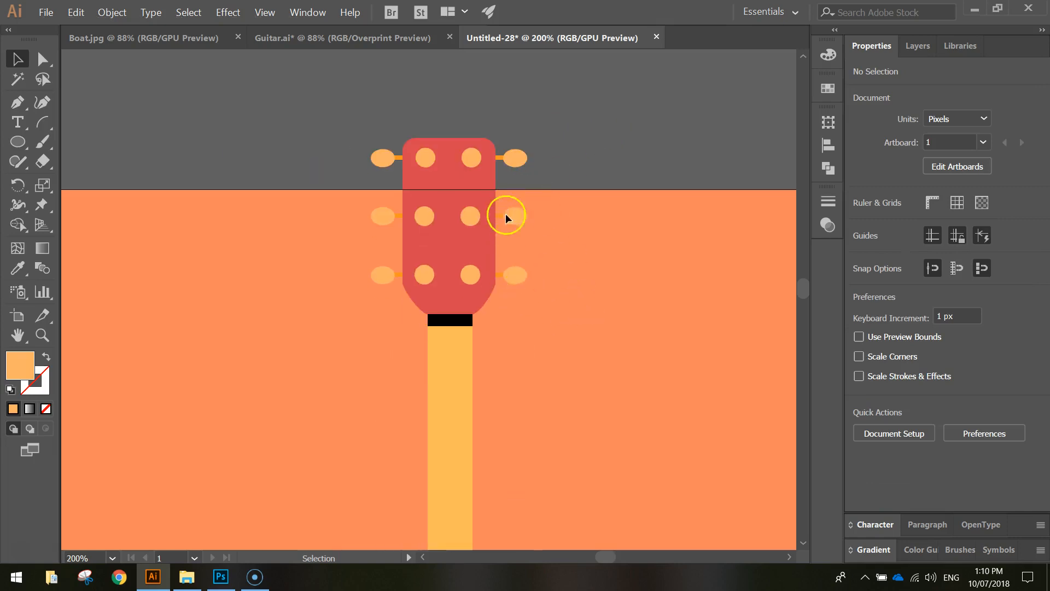
pyautogui.keyDown('alt'); pyautogui.scroll(-1, 639, 264); pyautogui.keyUp('alt')
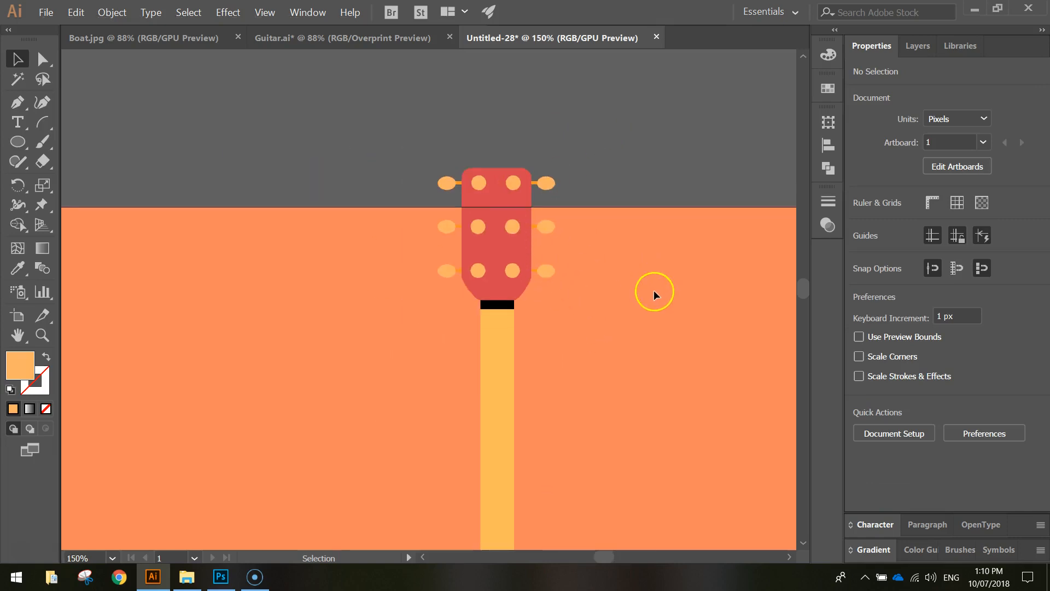
pyautogui.scroll(-3, 652, 288)
pyautogui.keyDown('alt'); pyautogui.scroll(-1, 645, 282); pyautogui.keyUp('alt')
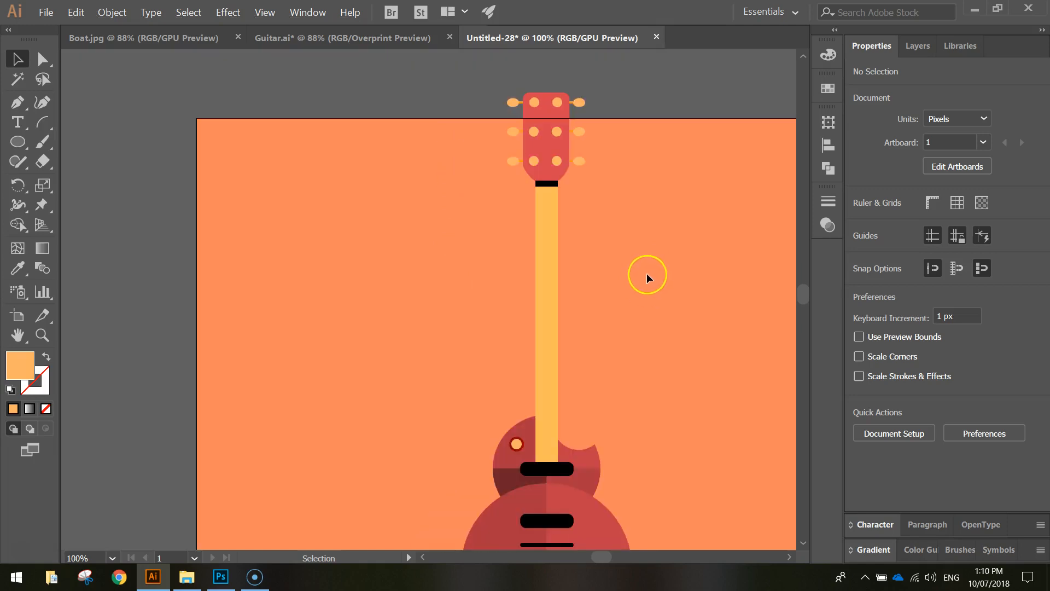
pyautogui.scroll(-3, 656, 282)
pyautogui.scroll(-2, 668, 291)
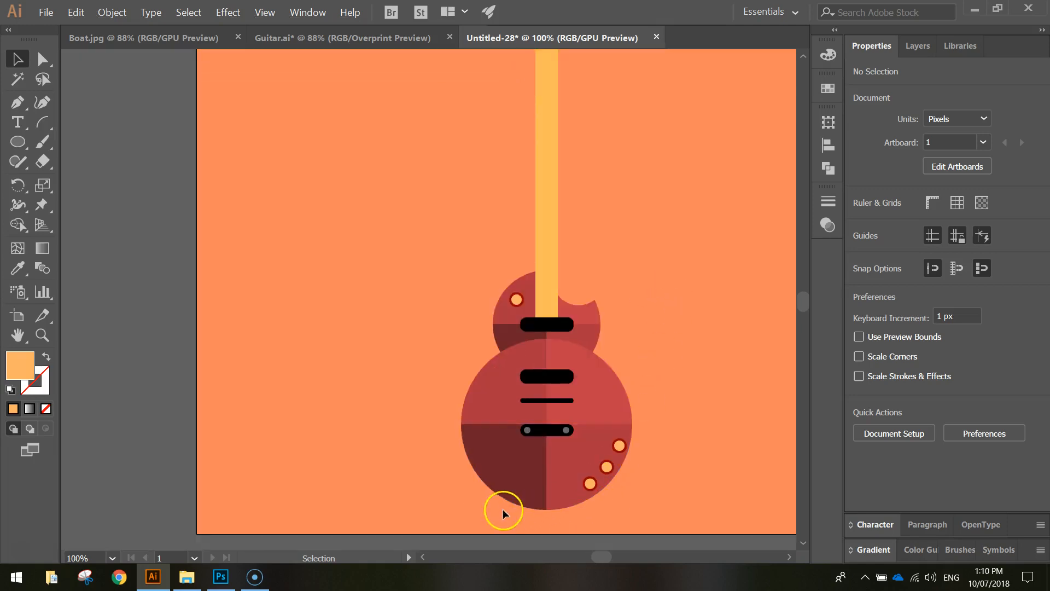
pyautogui.hscroll(3, 599, 557)
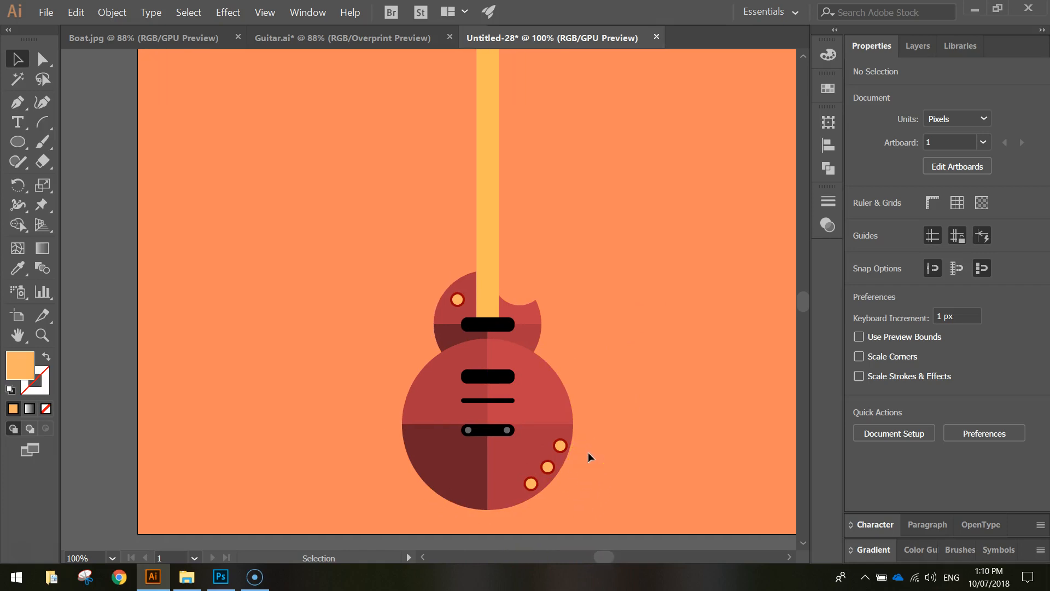
pyautogui.moveTo(556, 410); pyautogui.dragTo(521, 331)
# Step: Choose the Line Segment tool and set its fill to none
pyautogui.click(42, 125)
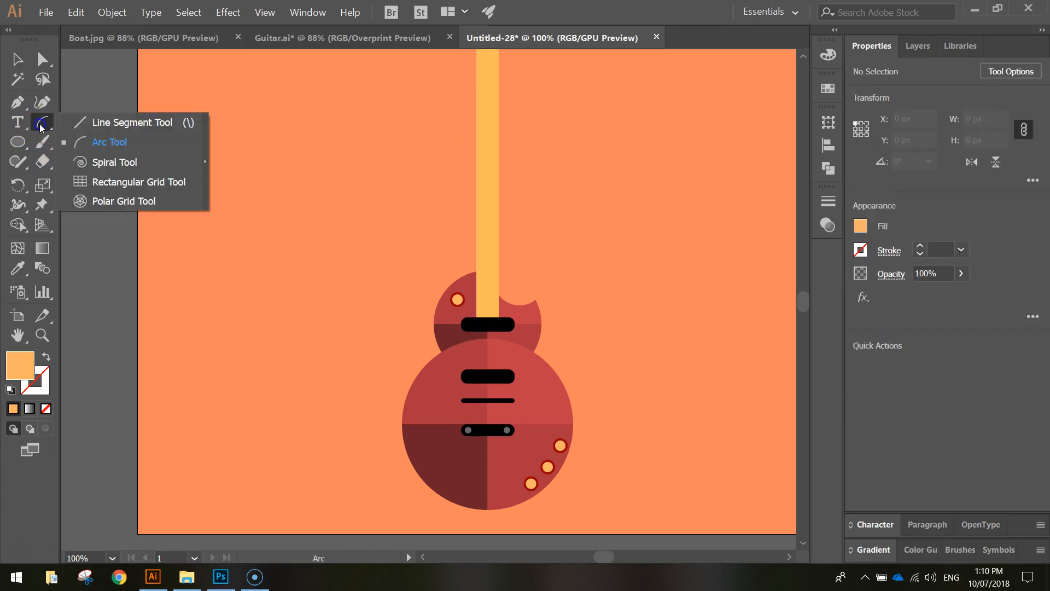
pyautogui.click(123, 123)
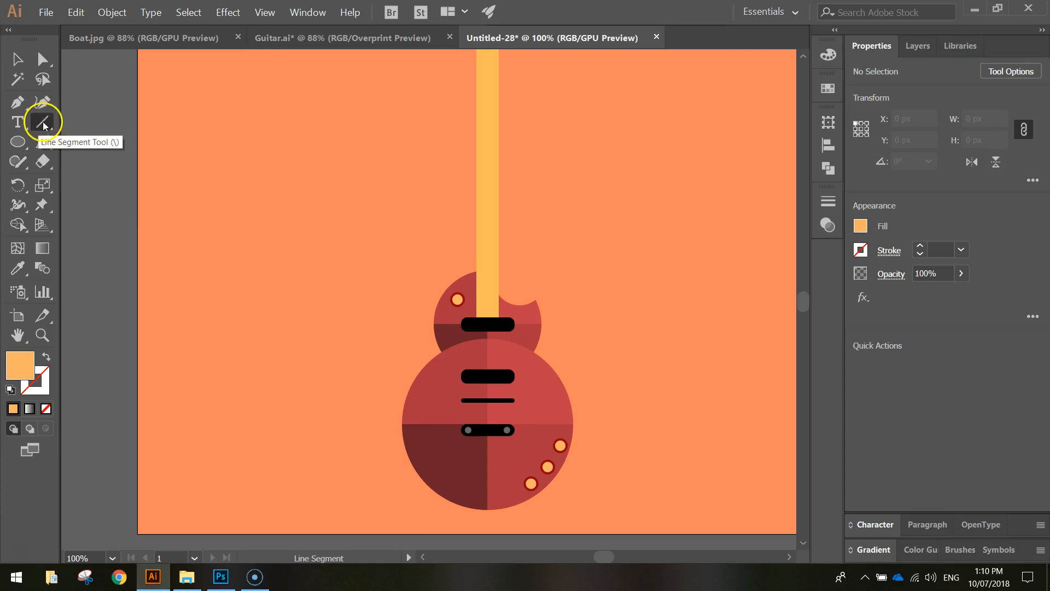
pyautogui.click(859, 226)
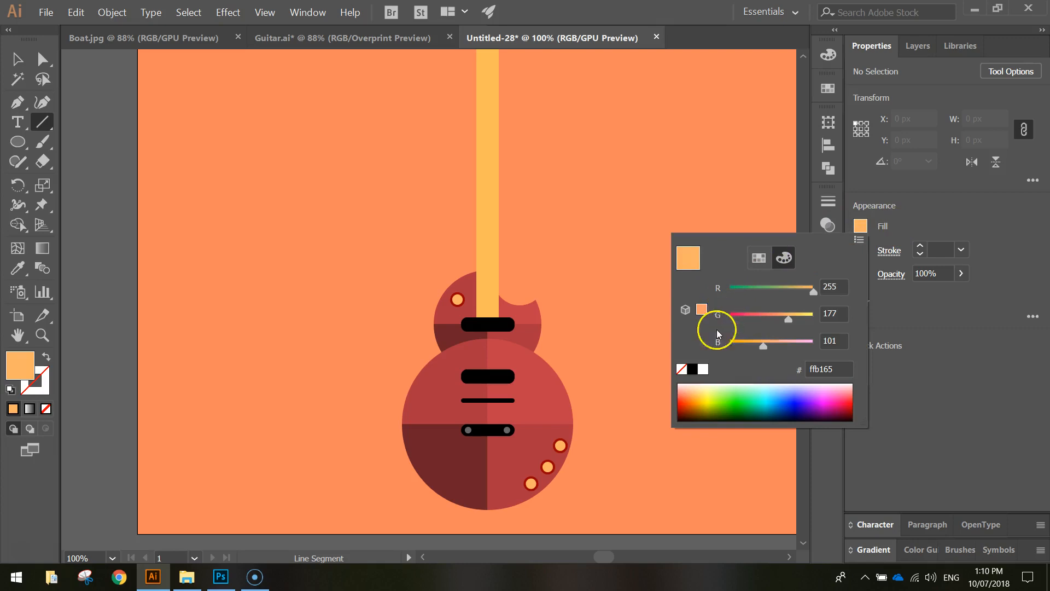
pyautogui.click(681, 369)
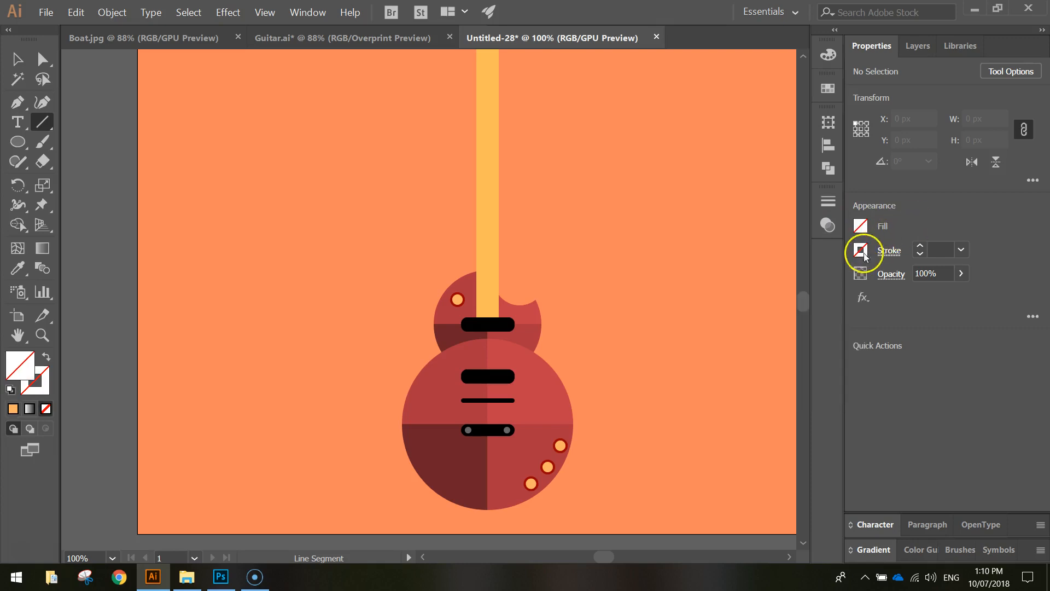
# Step: Set the stroke colour for the line segments to a light grey
pyautogui.click(861, 251)
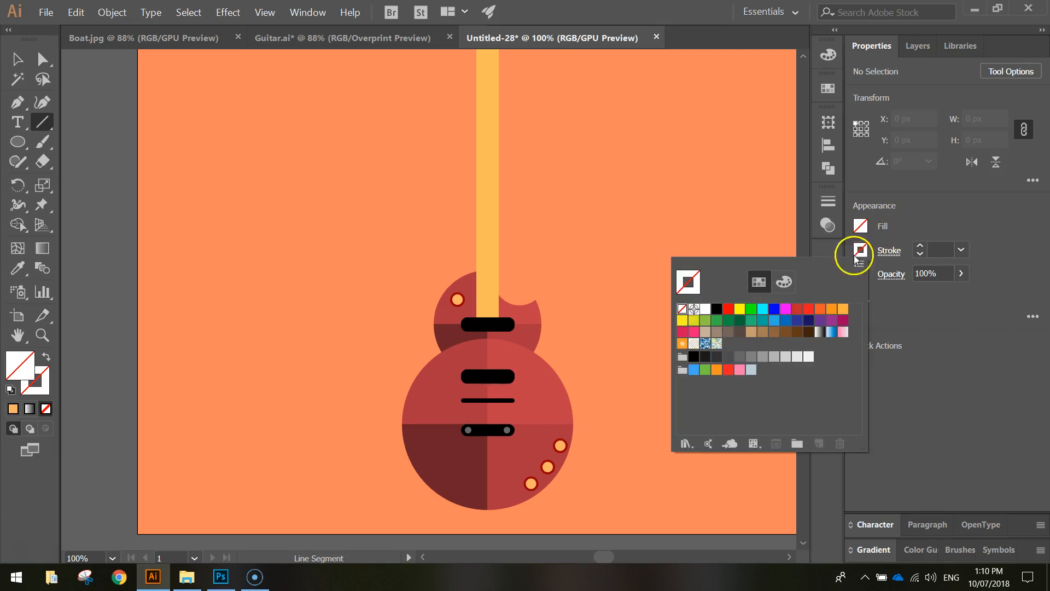
pyautogui.click(784, 282)
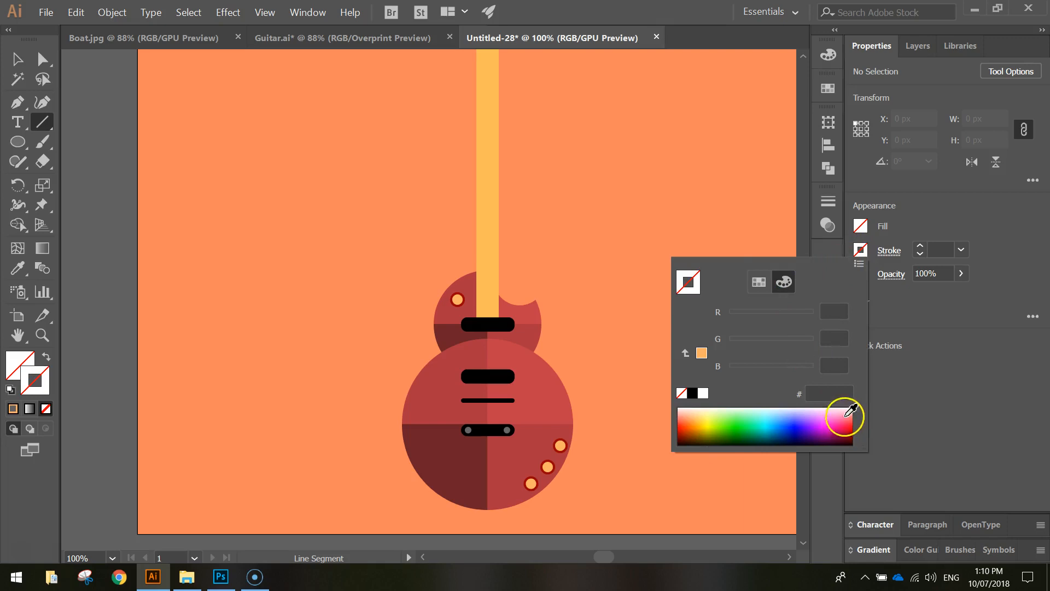
pyautogui.click(693, 393)
pyautogui.click(845, 392)
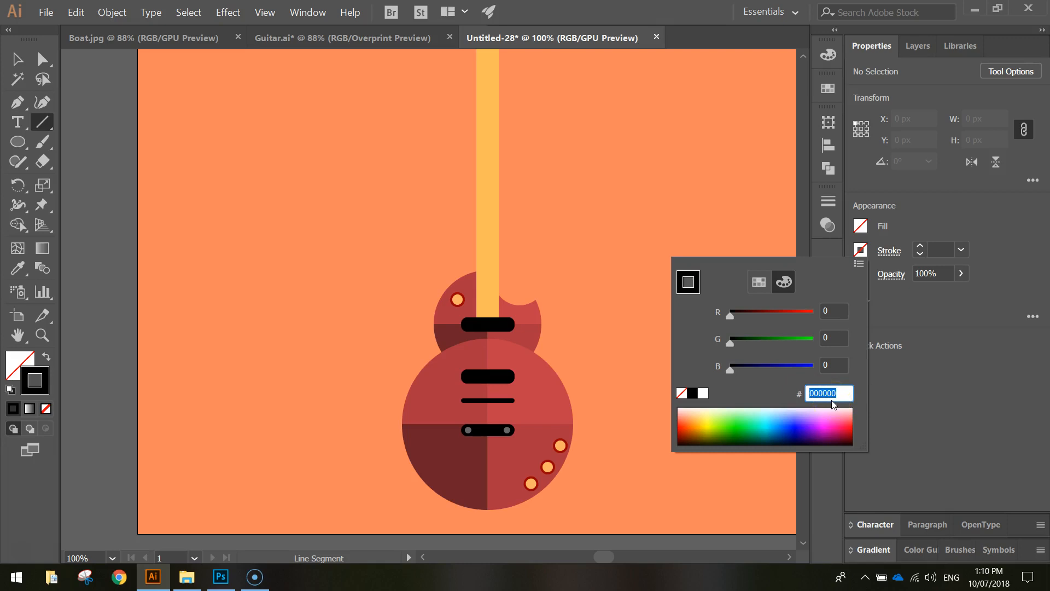
pyautogui.write('e')
pyautogui.press('Return')
pyautogui.click(574, 330)
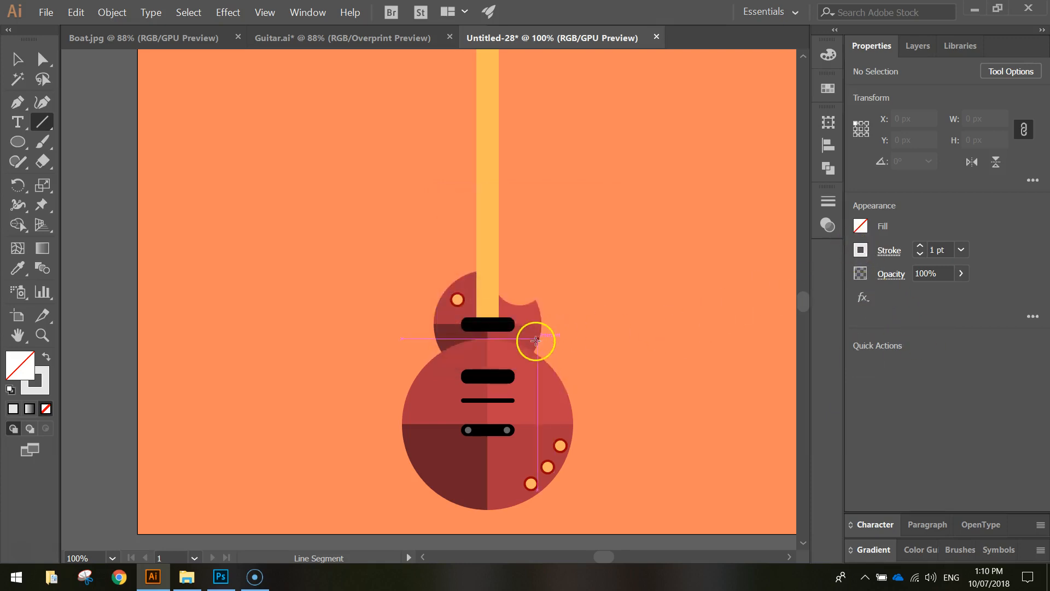
# Step: Examine the neck from the black nut down to the bridge to find where the strings start and end
pyautogui.scroll(8, 530, 344)
pyautogui.keyDown('alt'); pyautogui.scroll(2, 508, 342); pyautogui.keyUp('alt')
pyautogui.scroll(3, 498, 346)
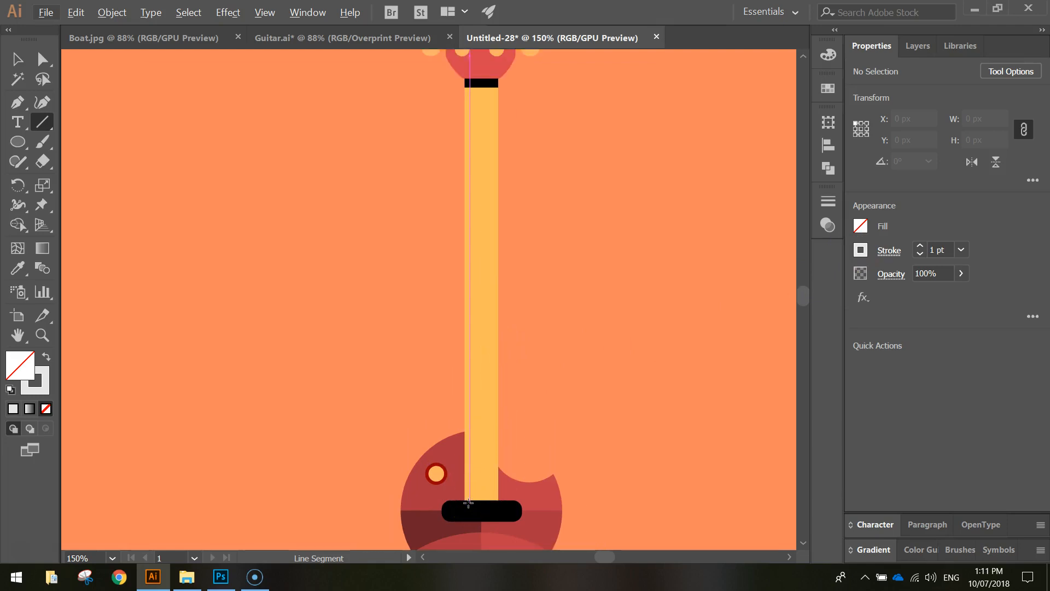
pyautogui.scroll(-6, 466, 492)
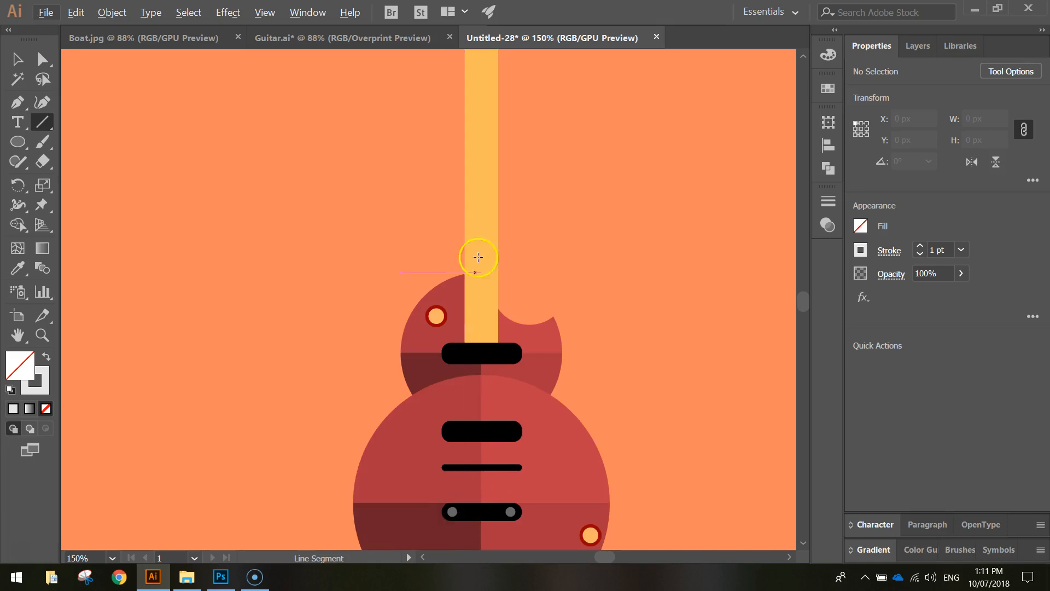
pyautogui.scroll(5, 497, 174)
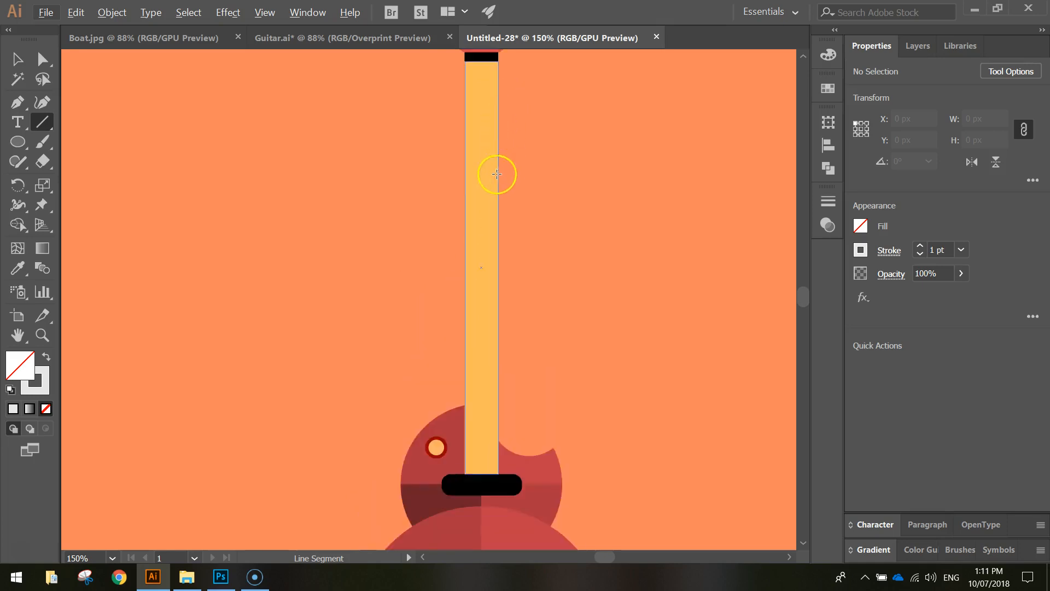
pyautogui.scroll(-1, 496, 174)
pyautogui.scroll(3, 507, 321)
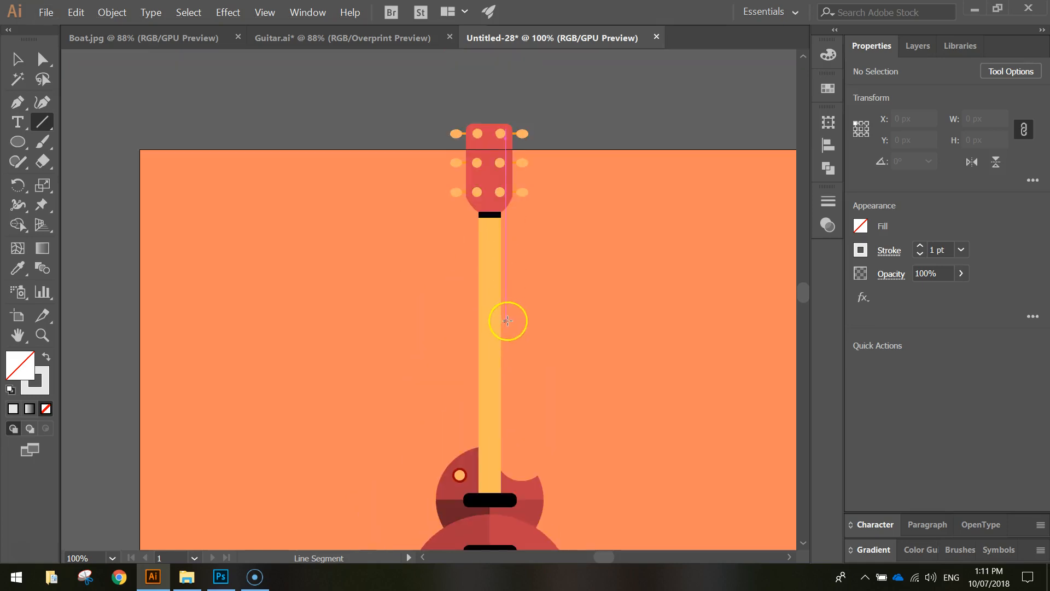
pyautogui.scroll(-3, 508, 321)
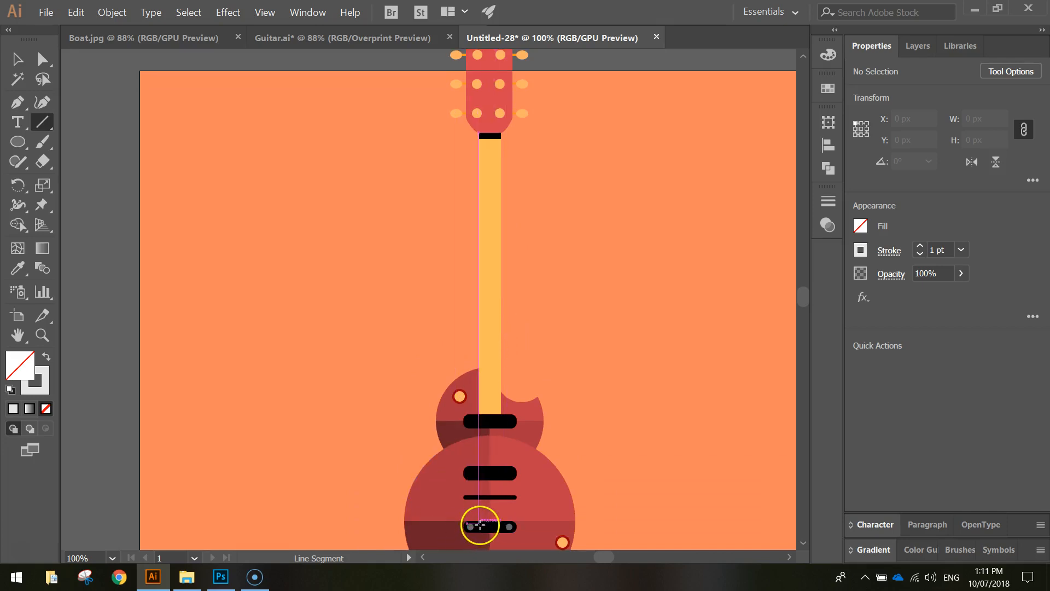
pyautogui.scroll(3, 479, 524)
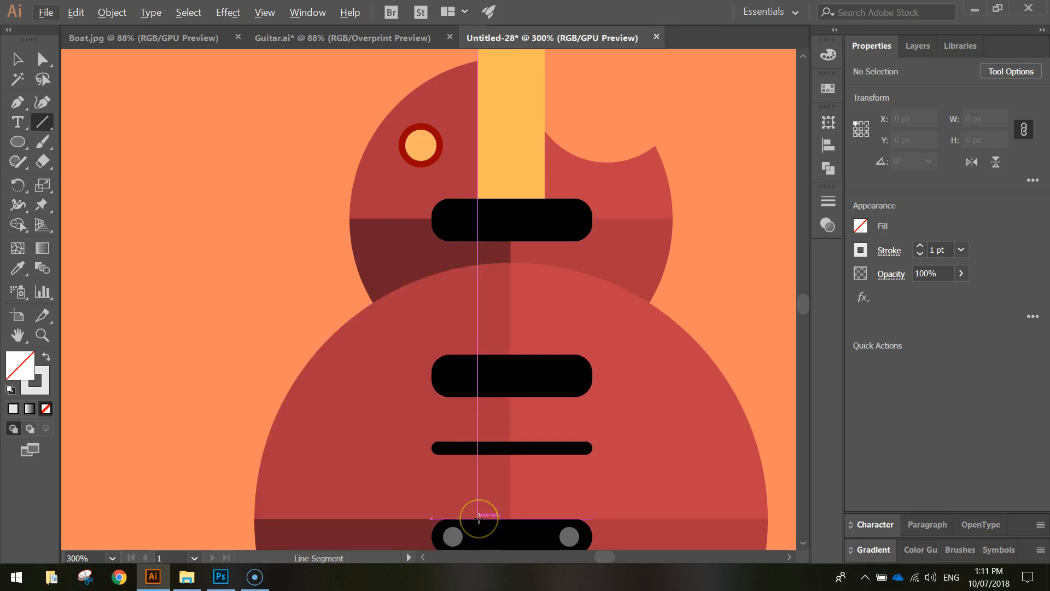
# Step: Draw six vertical string lines with a 2 pt stroke, about 223 px long, from the bridge up onto the lower end of the neck
pyautogui.moveTo(484, 517); pyautogui.dragTo(484, 154)
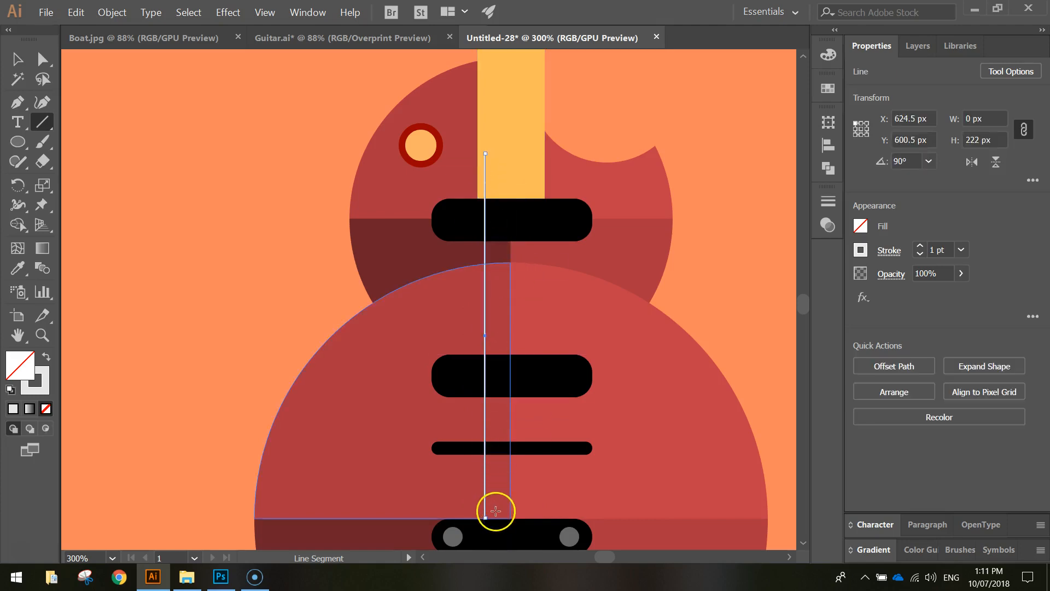
pyautogui.click(920, 246)
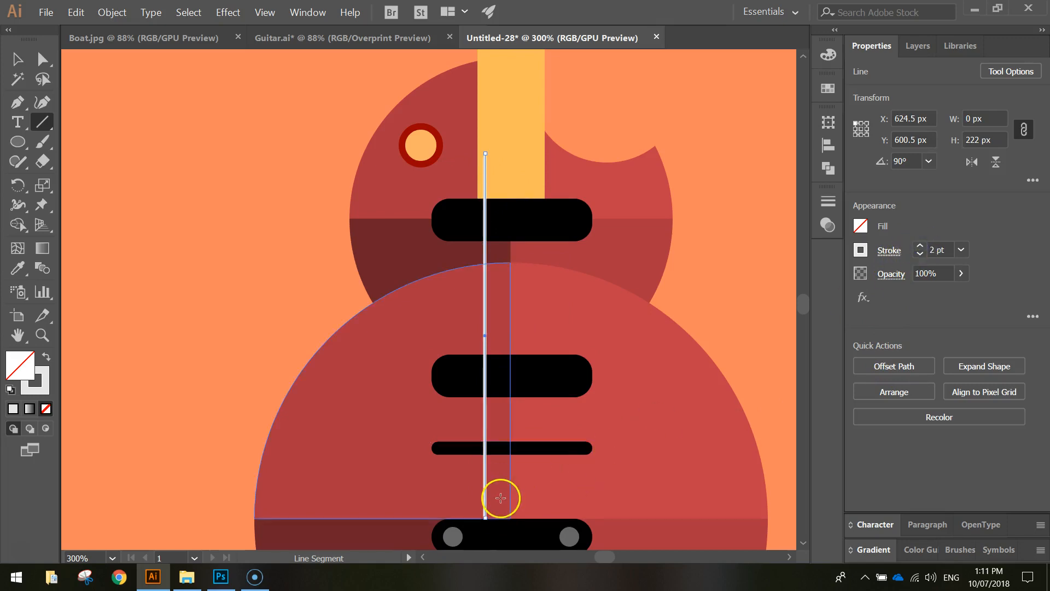
pyautogui.moveTo(496, 513); pyautogui.dragTo(500, 153)
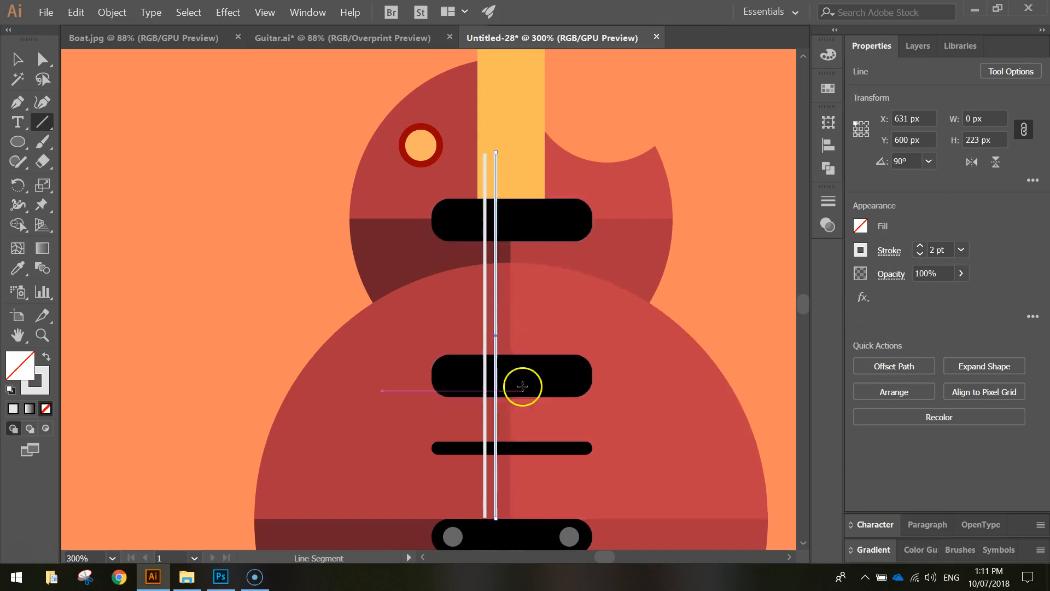
pyautogui.moveTo(507, 516); pyautogui.dragTo(511, 154)
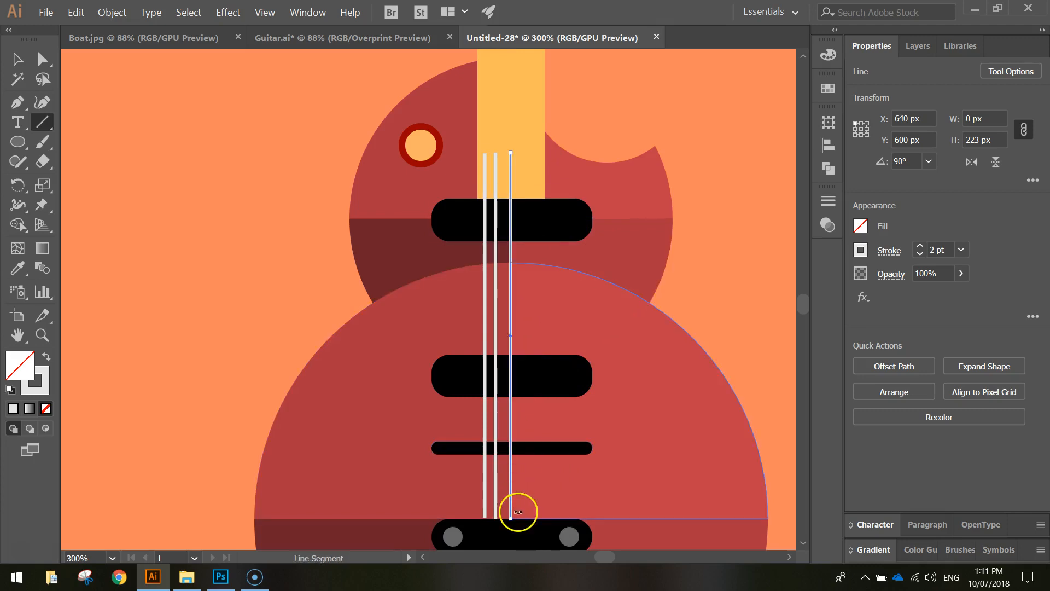
pyautogui.moveTo(526, 518); pyautogui.dragTo(523, 154)
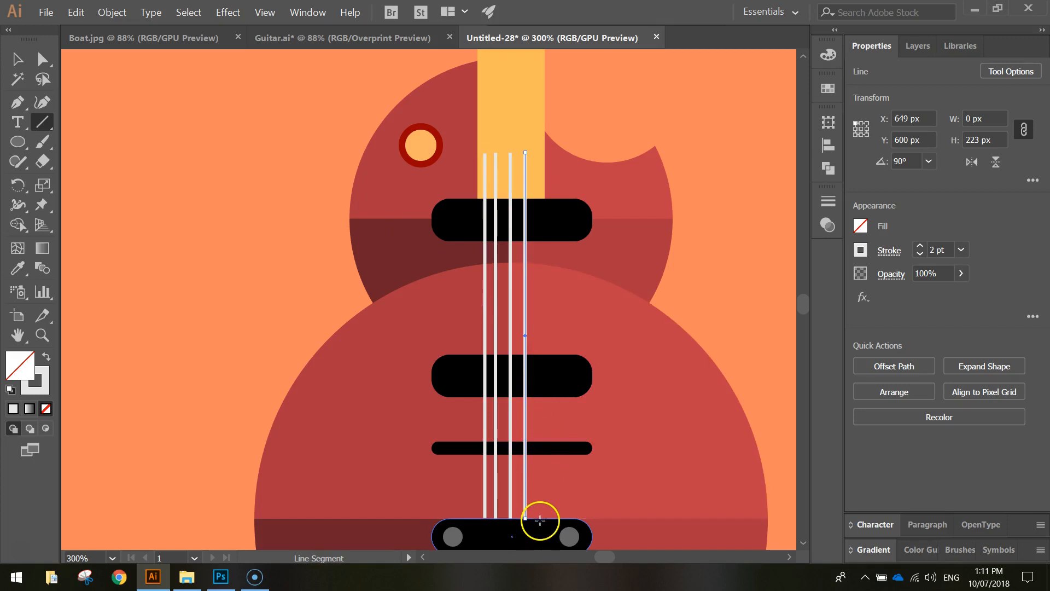
pyautogui.moveTo(538, 518); pyautogui.dragTo(539, 154)
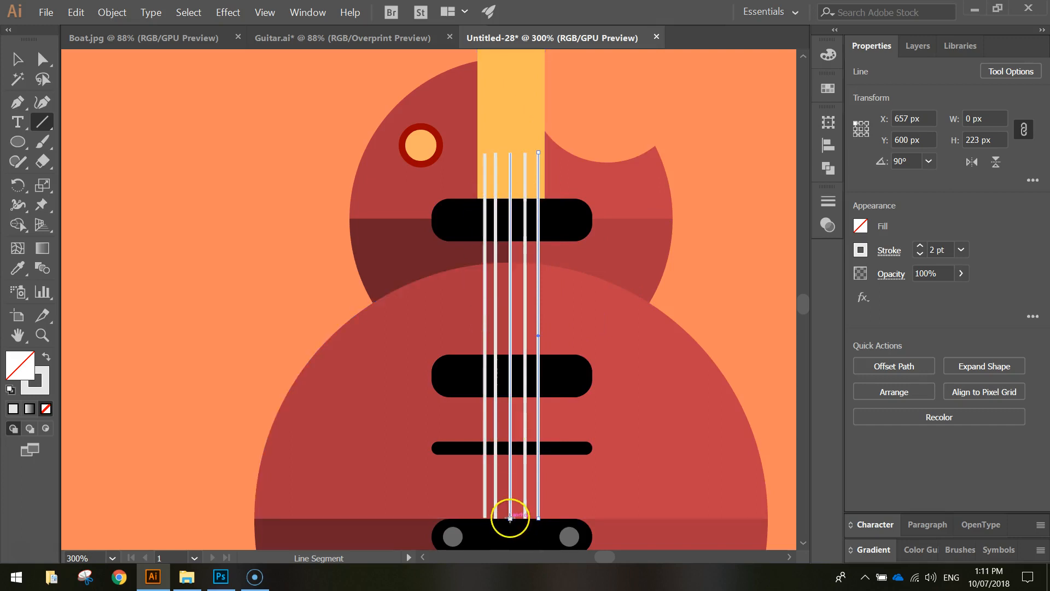
pyautogui.moveTo(501, 517); pyautogui.dragTo(509, 153)
# Step: Raise the upper end of the leftmost string so it is level with the tops of the other strings
pyautogui.scroll(5, 504, 148)
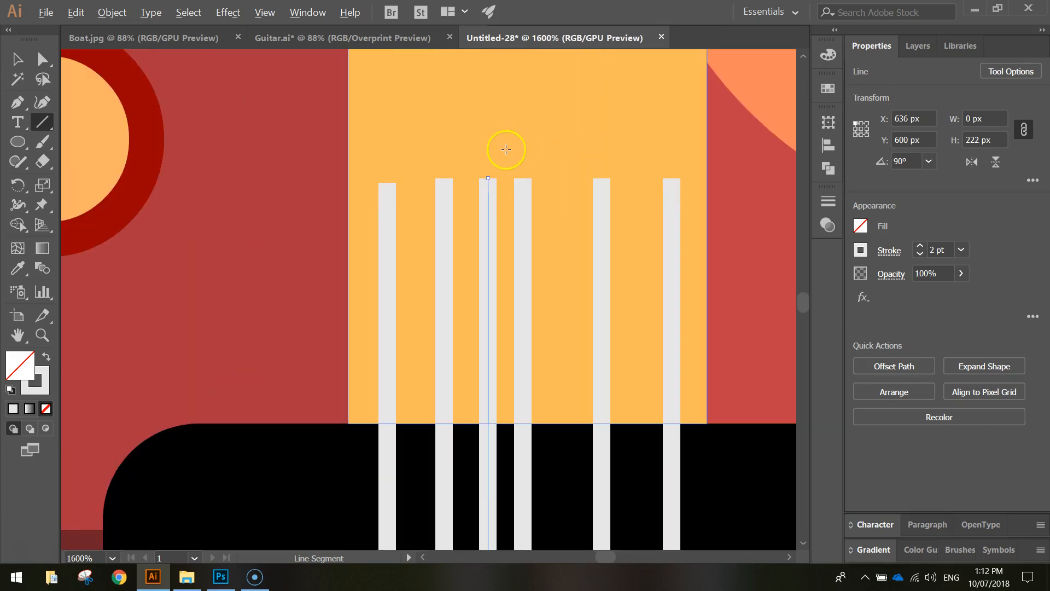
pyautogui.press('v')
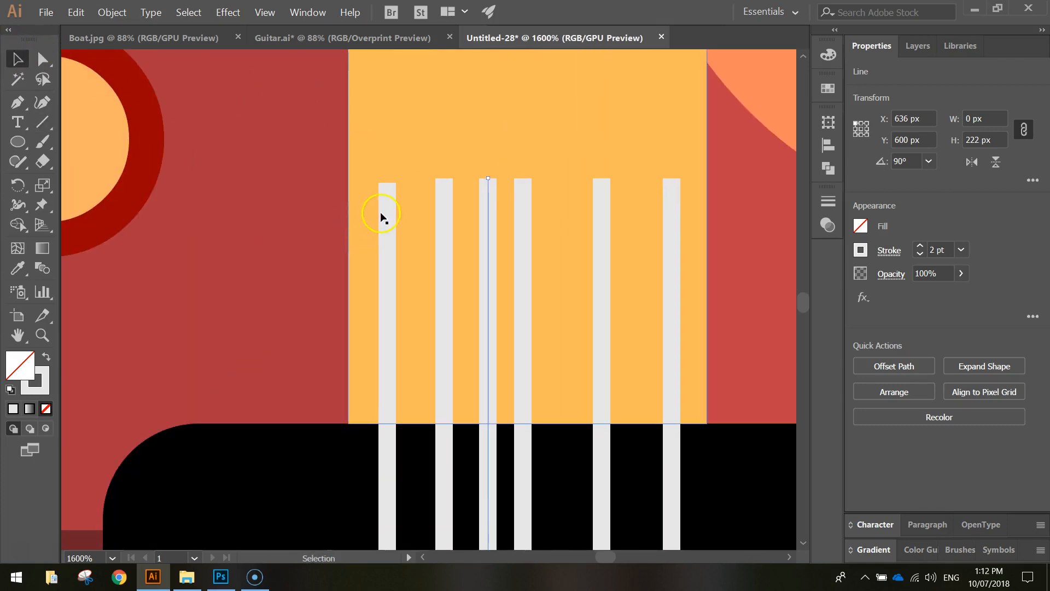
pyautogui.click(383, 212)
pyautogui.click(387, 198)
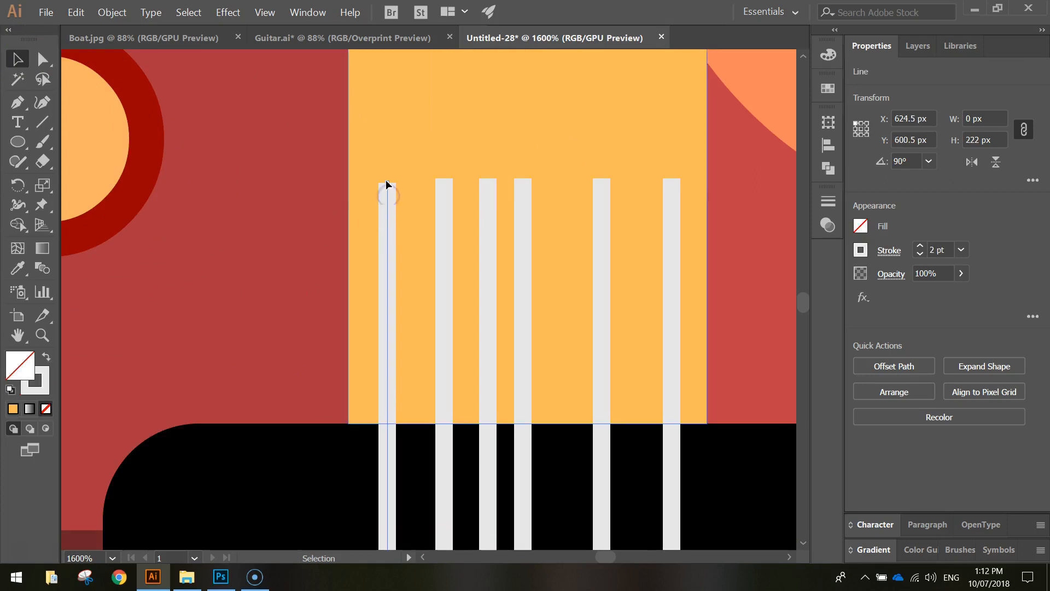
pyautogui.moveTo(388, 183); pyautogui.dragTo(391, 178)
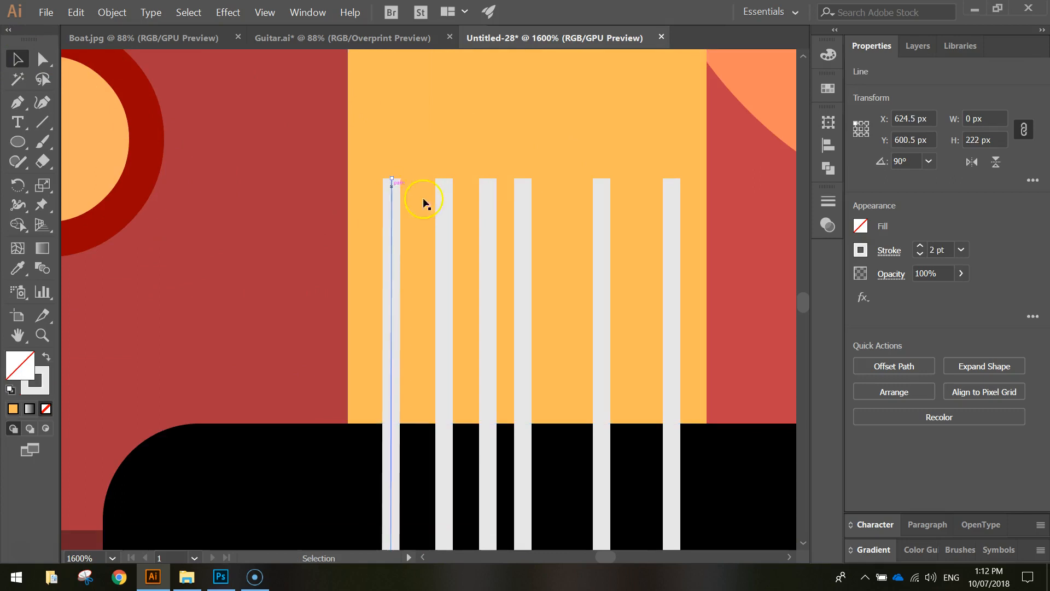
pyautogui.click(671, 213)
pyautogui.click(605, 229)
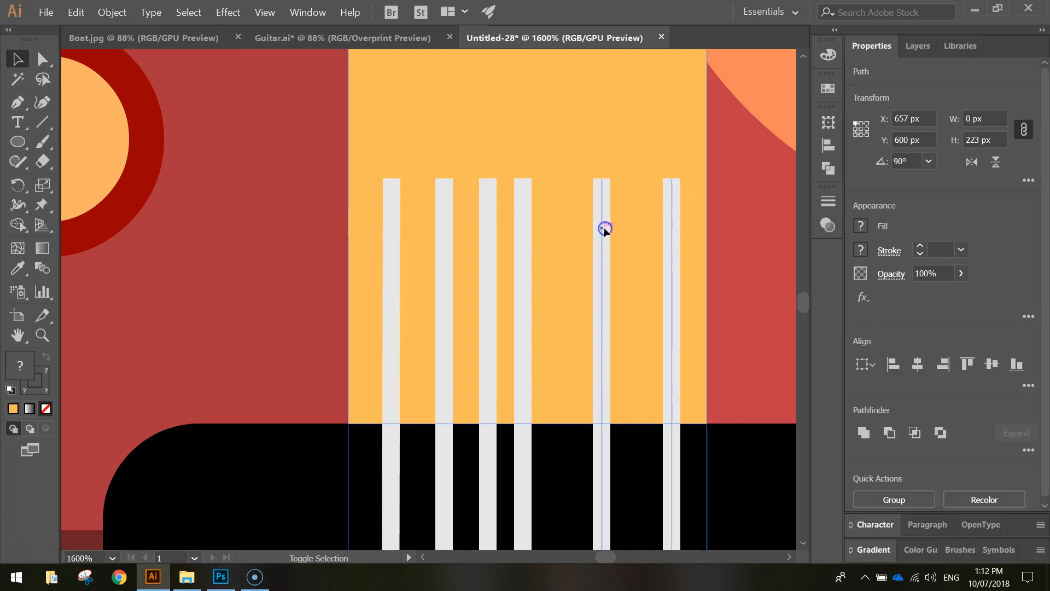
pyautogui.click(742, 421)
pyautogui.click(257, 316)
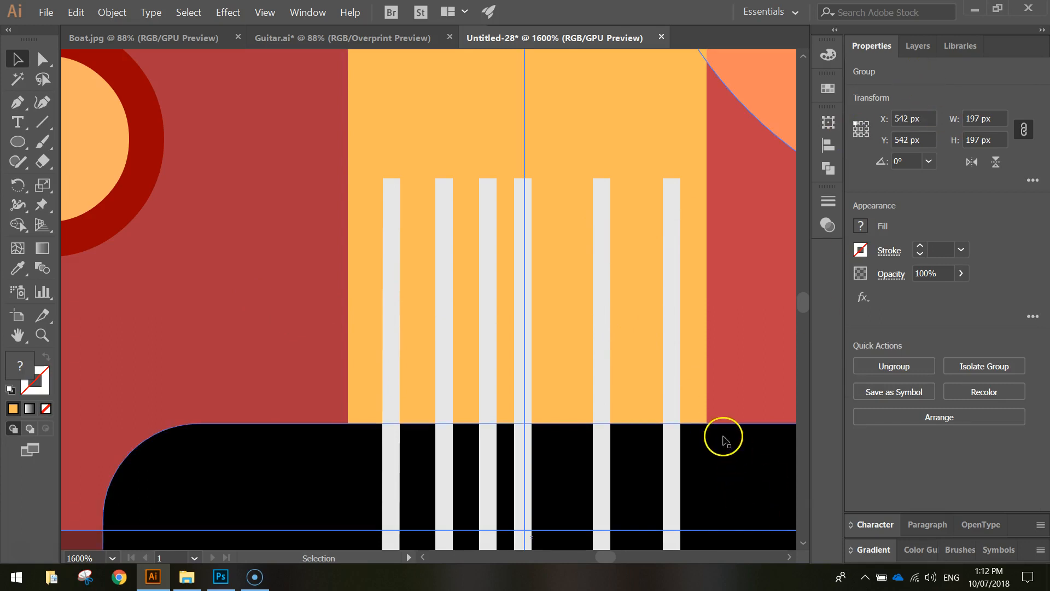
pyautogui.scroll(-2, 721, 436)
pyautogui.scroll(-2, 721, 436)
pyautogui.moveTo(600, 556); pyautogui.dragTo(608, 556)
pyautogui.press('a')
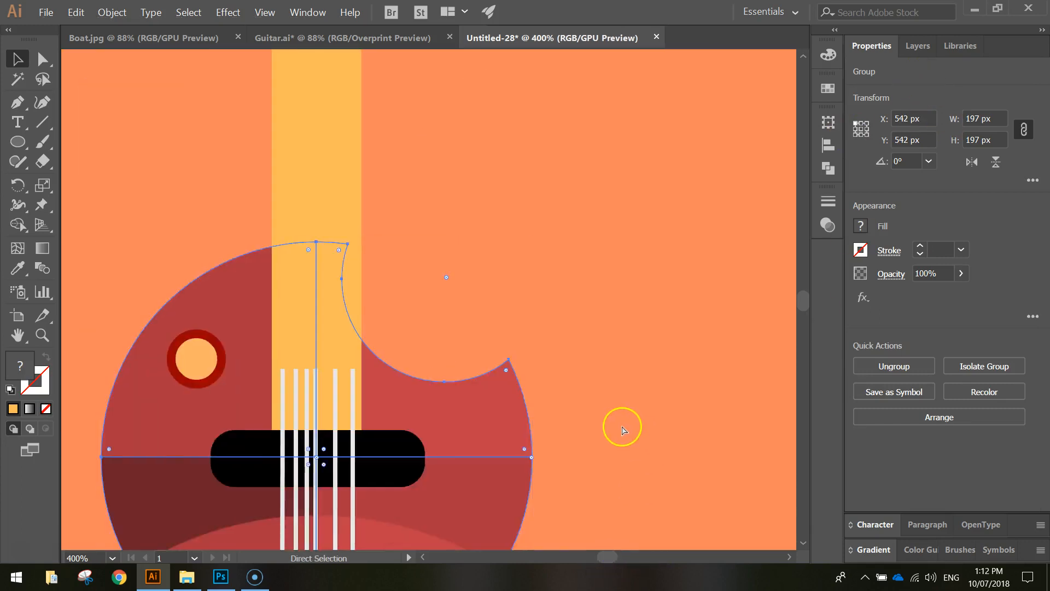
pyautogui.click(621, 426)
pyautogui.press('v')
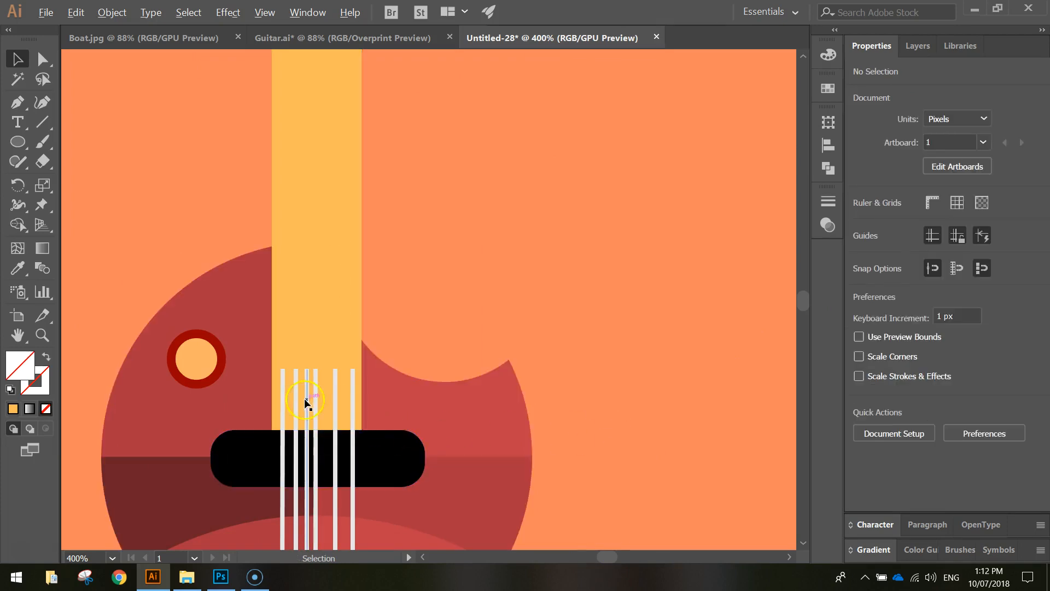
# Step: Select all six string lines and stretch their upper ends along the neck to a height of about 486 px
pyautogui.scroll(2, 305, 402)
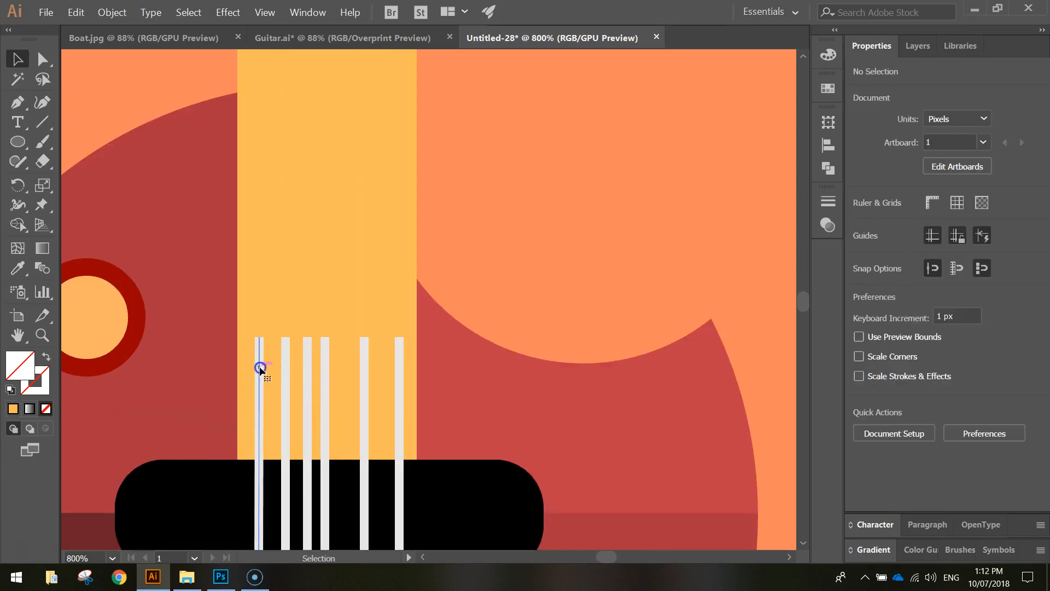
pyautogui.click(261, 367)
pyautogui.keyDown('shift'); pyautogui.click(285, 395); pyautogui.keyUp('shift')
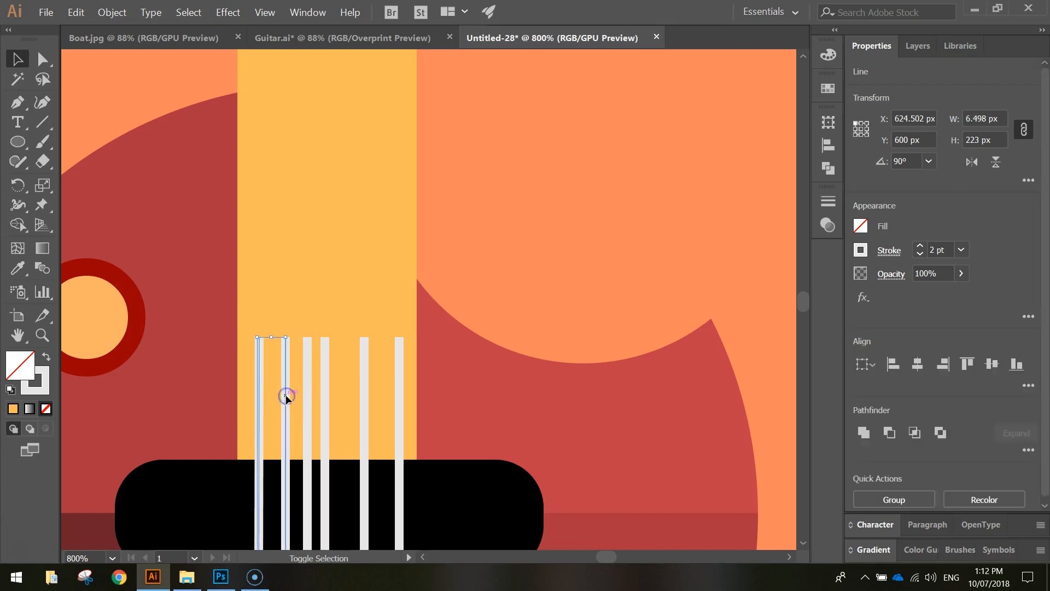
pyautogui.keyDown('shift'); pyautogui.click(307, 403); pyautogui.keyUp('shift')
pyautogui.keyDown('shift'); pyautogui.click(325, 404); pyautogui.keyUp('shift')
pyautogui.keyDown('shift'); pyautogui.click(364, 405); pyautogui.keyUp('shift')
pyautogui.keyDown('shift'); pyautogui.click(398, 400); pyautogui.keyUp('shift')
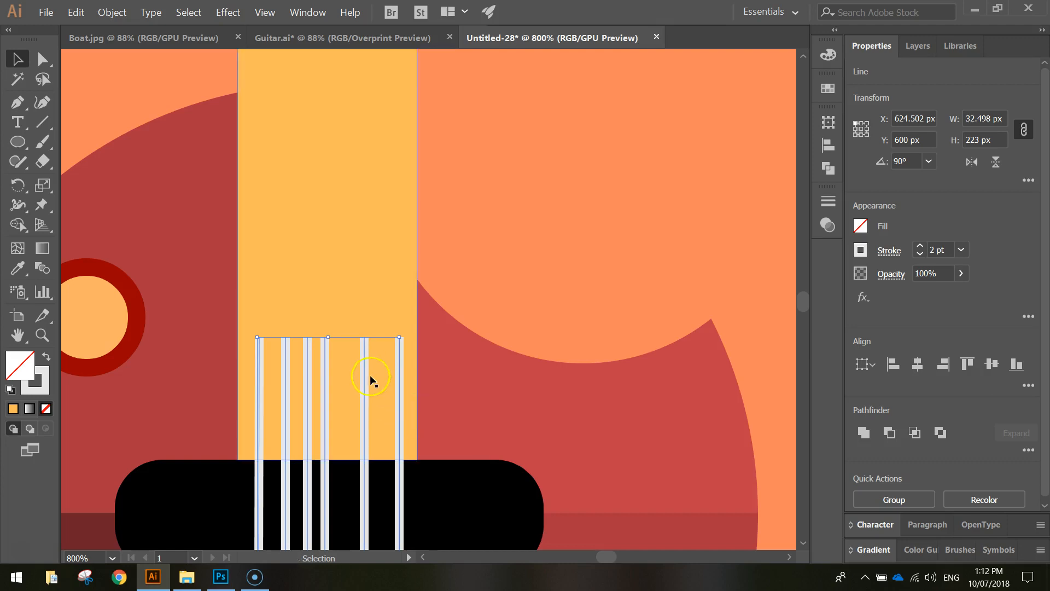
pyautogui.scroll(-1, 370, 303)
pyautogui.scroll(5, 370, 306)
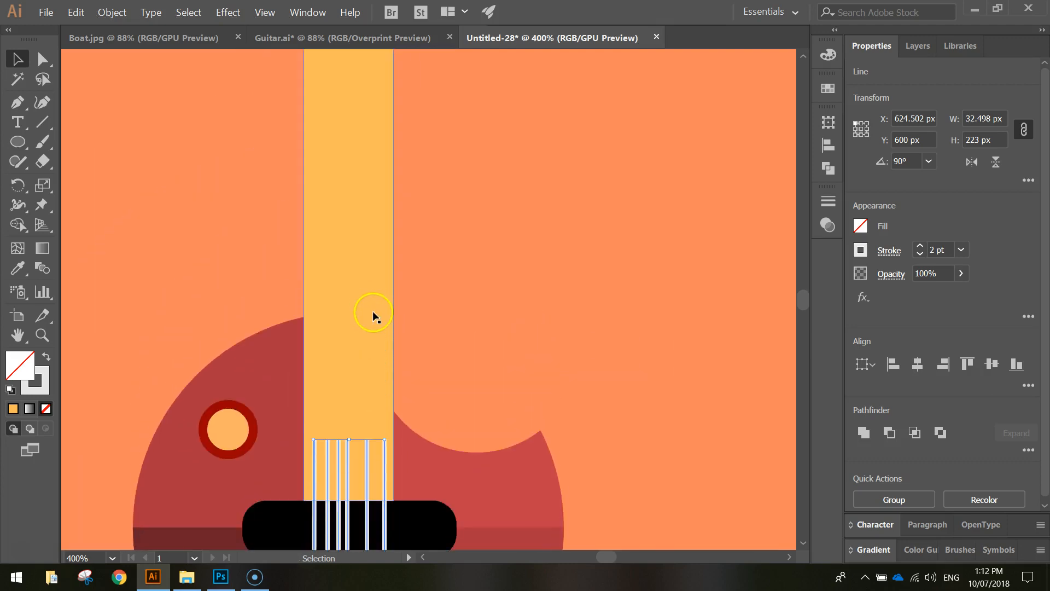
pyautogui.scroll(-1, 364, 432)
pyautogui.scroll(-1, 365, 424)
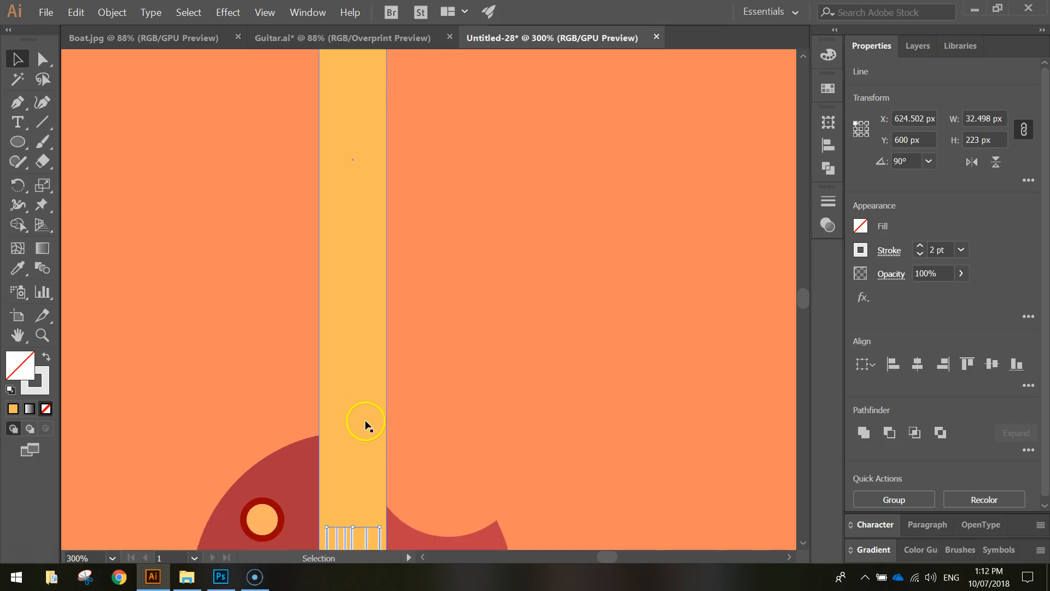
pyautogui.moveTo(353, 525); pyautogui.dragTo(366, 95)
# Step: Stretch the six strings up across the black nut to the base of the headstock, about 709 px tall
pyautogui.scroll(5, 378, 191)
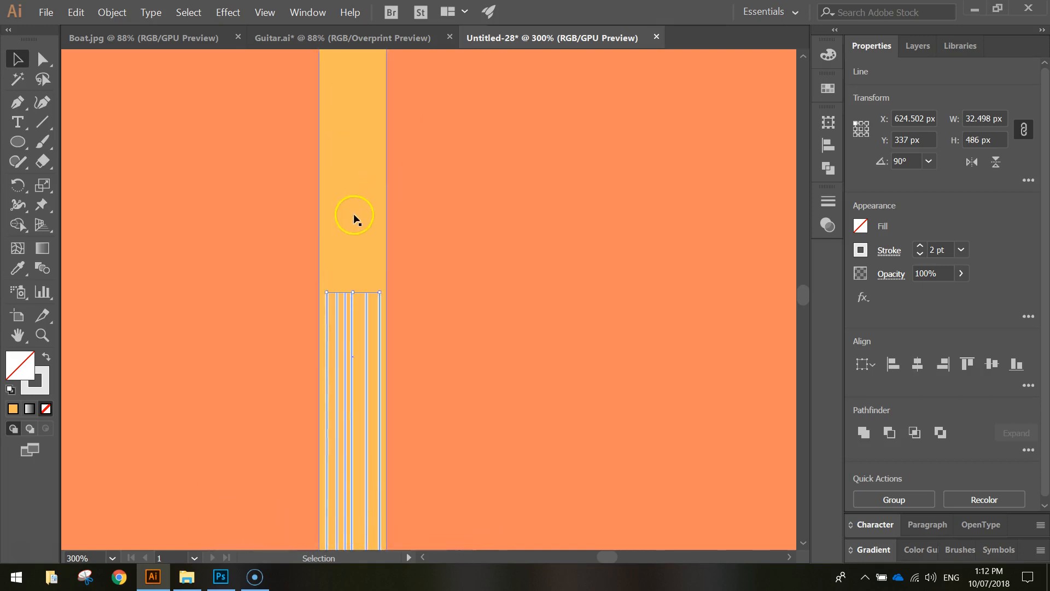
pyautogui.moveTo(346, 414); pyautogui.dragTo(356, 161)
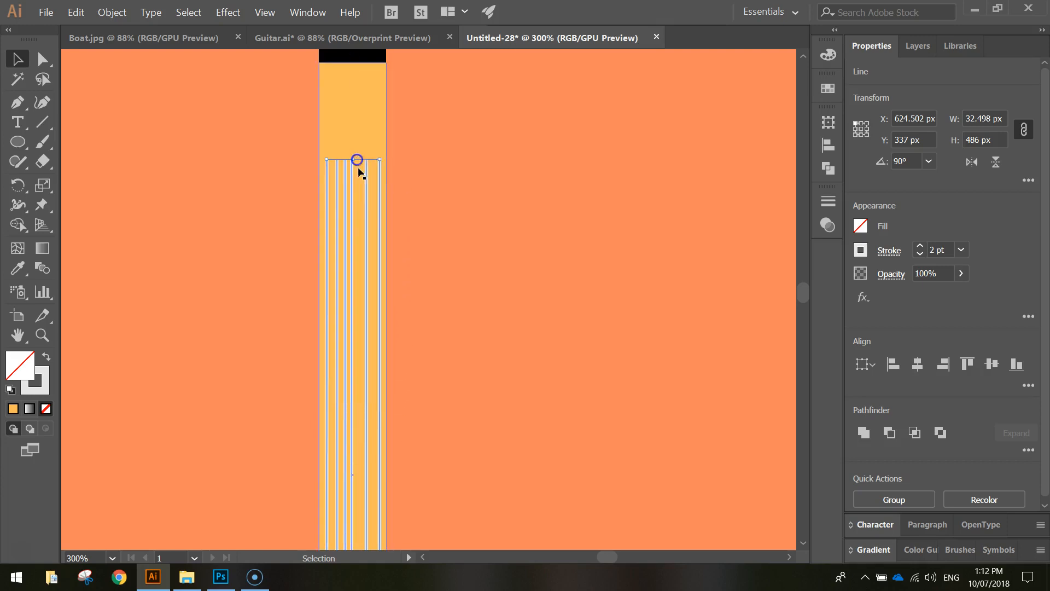
pyautogui.scroll(2, 374, 224)
pyautogui.moveTo(356, 250); pyautogui.dragTo(345, 137)
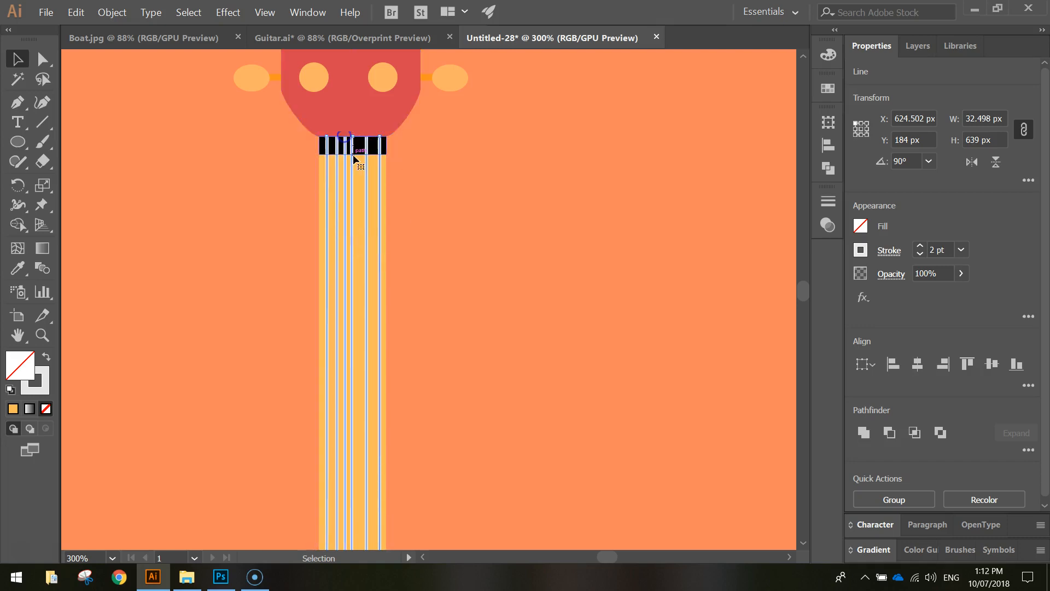
pyautogui.scroll(7, 356, 130)
pyautogui.scroll(-4, 356, 130)
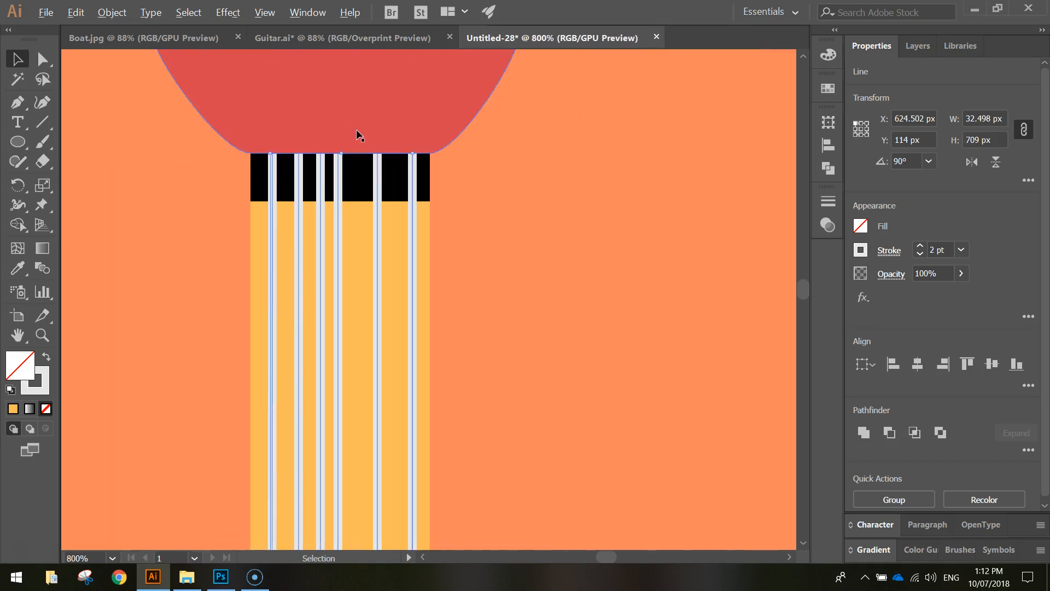
# Step: Move the leftmost string 1 px outward, closer to the left edge of the neck
pyautogui.click(283, 220)
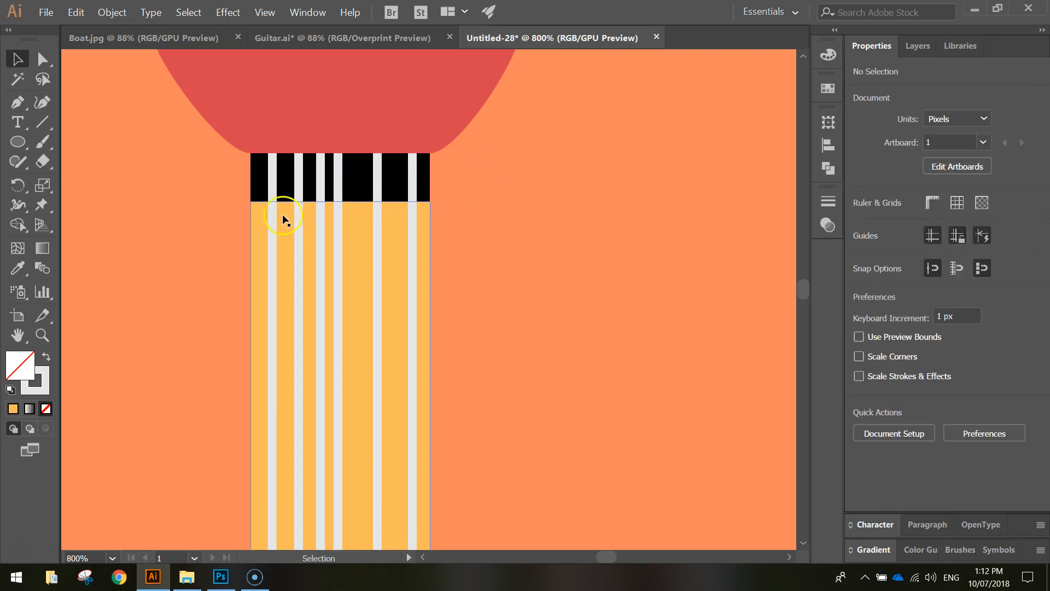
pyautogui.click(272, 206)
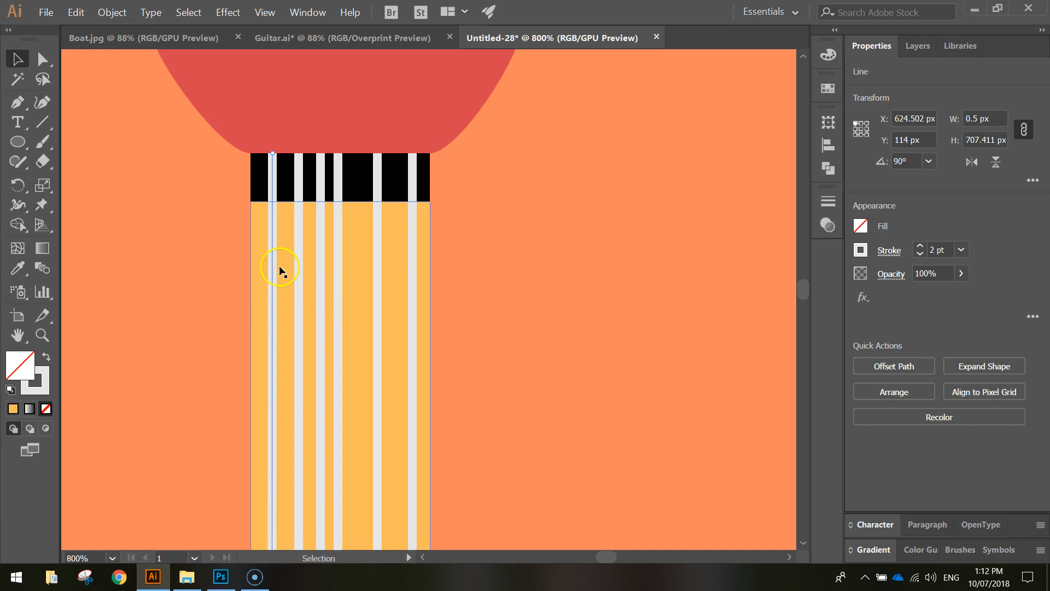
pyautogui.press('Left')
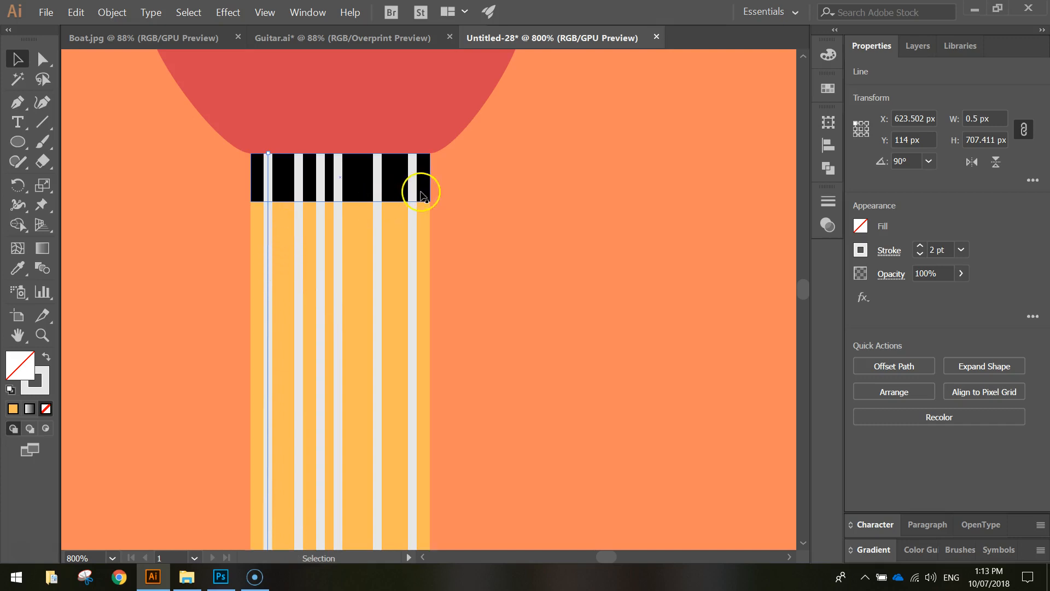
pyautogui.click(487, 207)
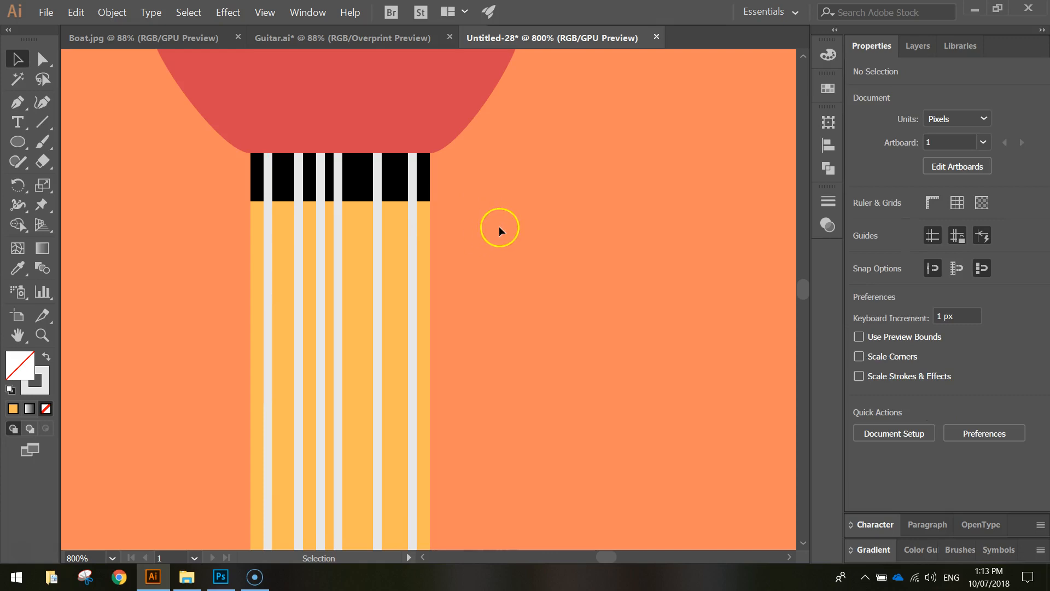
# Step: Space all six strings evenly across the neck with Horizontal Distribute Center
pyautogui.click(268, 184)
pyautogui.keyDown('shift'); pyautogui.click(298, 185); pyautogui.keyUp('shift')
pyautogui.keyDown('shift'); pyautogui.click(321, 184); pyautogui.keyUp('shift')
pyautogui.keyDown('shift'); pyautogui.click(338, 186); pyautogui.keyUp('shift')
pyautogui.keyDown('shift'); pyautogui.click(377, 181); pyautogui.keyUp('shift')
pyautogui.keyDown('shift'); pyautogui.click(412, 183); pyautogui.keyUp('shift')
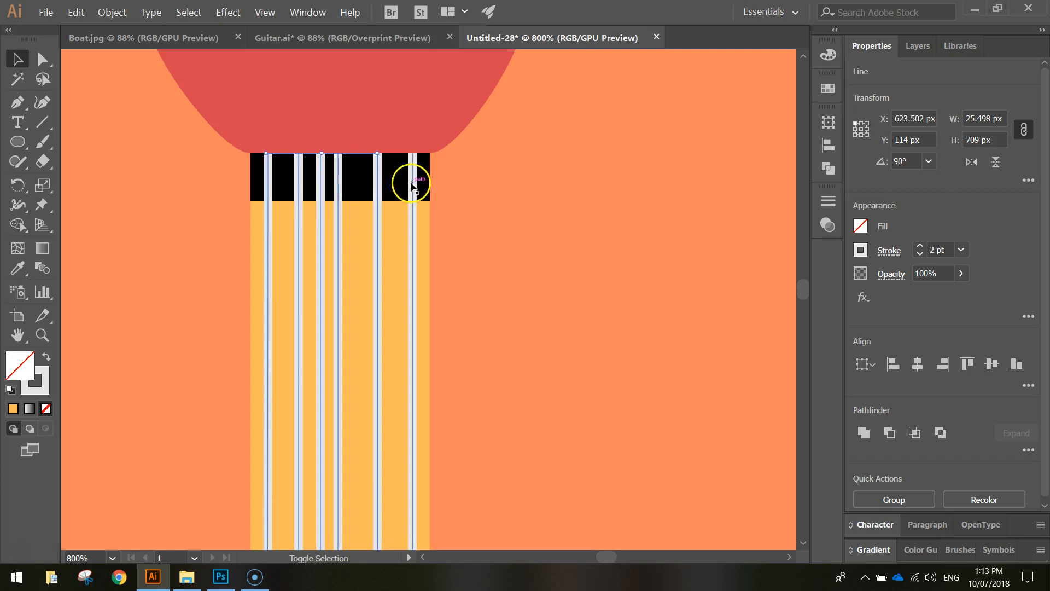
pyautogui.click(324, 16)
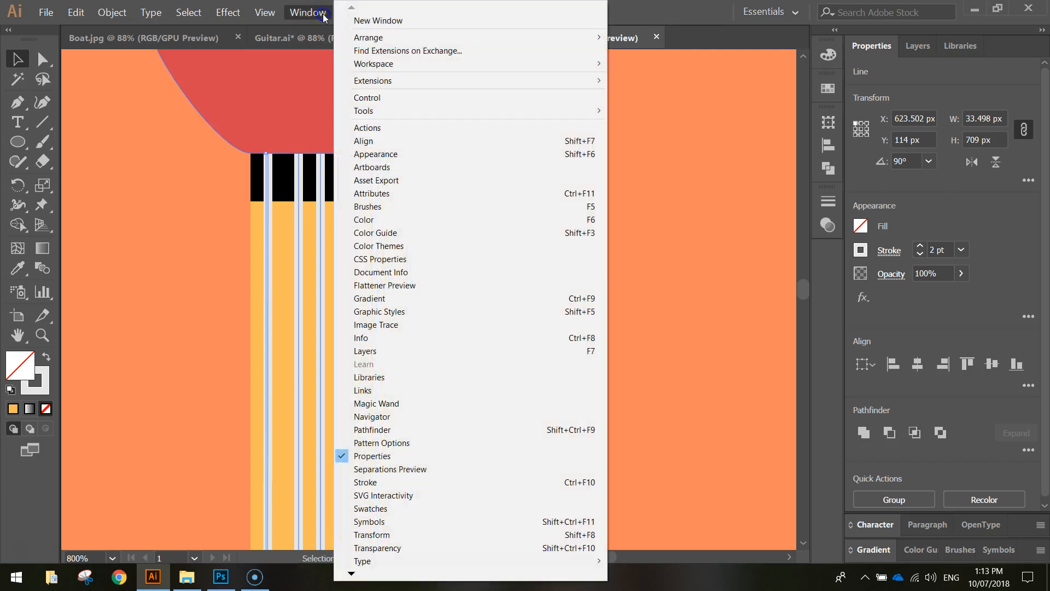
pyautogui.click(375, 143)
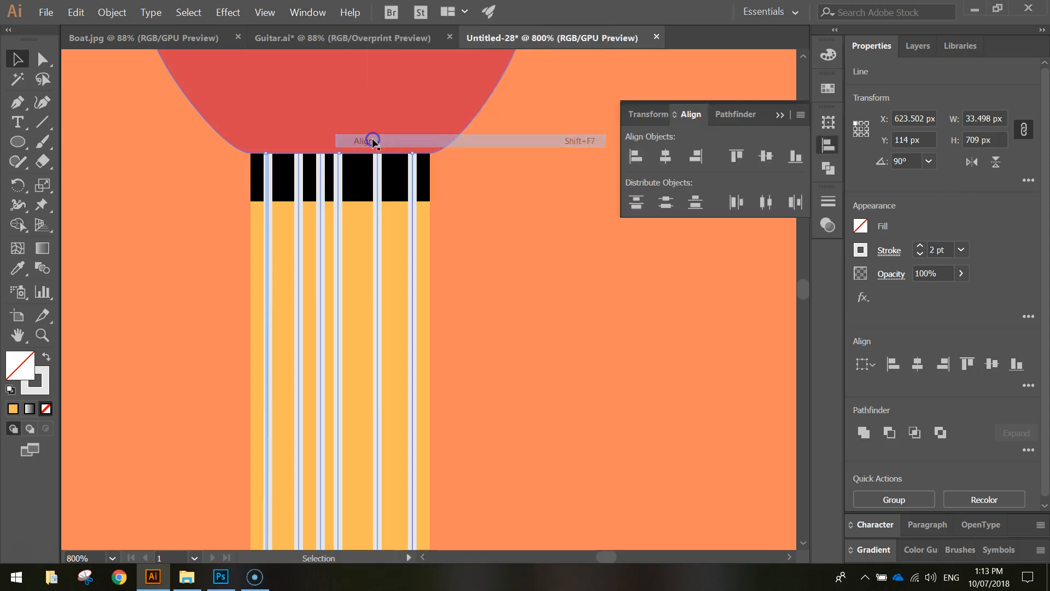
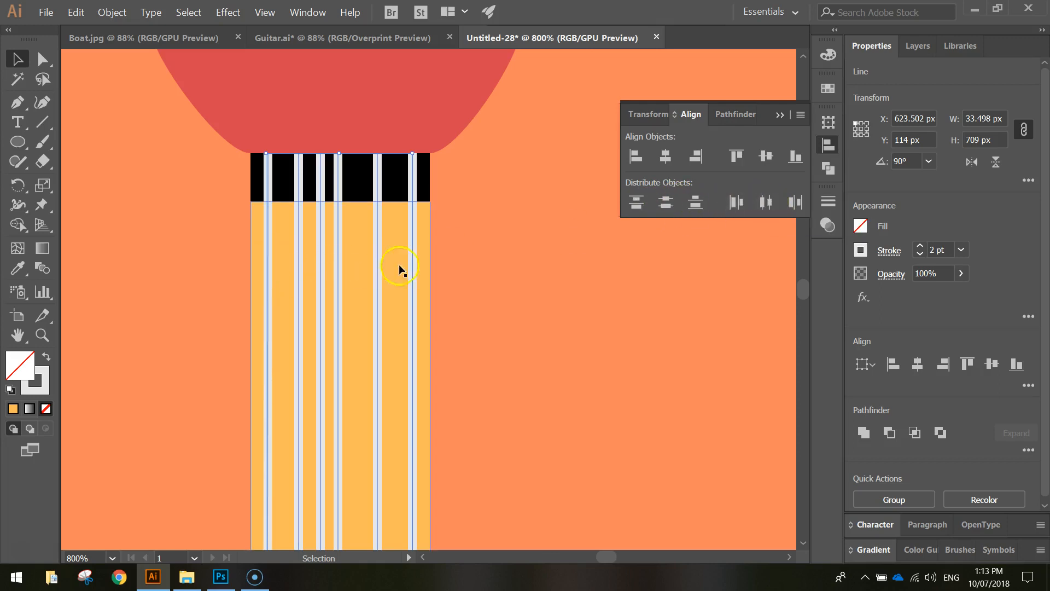
pyautogui.click(762, 201)
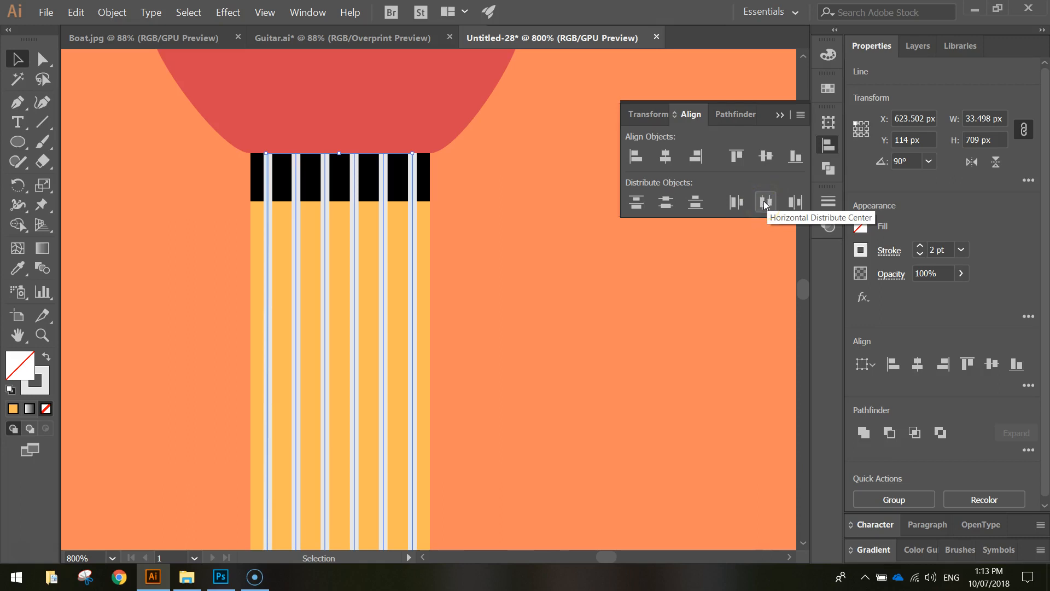
pyautogui.click(828, 145)
# Step: Deselect the strings, check the whole guitar and inspect the lower string ends at the bridge
pyautogui.scroll(-1, 491, 380)
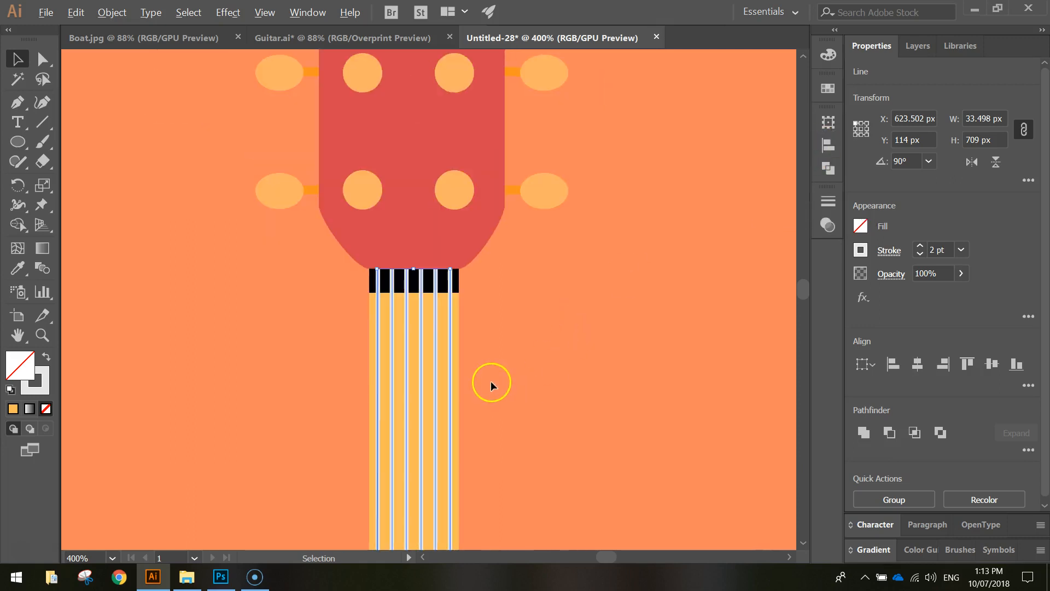
pyautogui.hotkey('ctrl', '0')
pyautogui.click(647, 401)
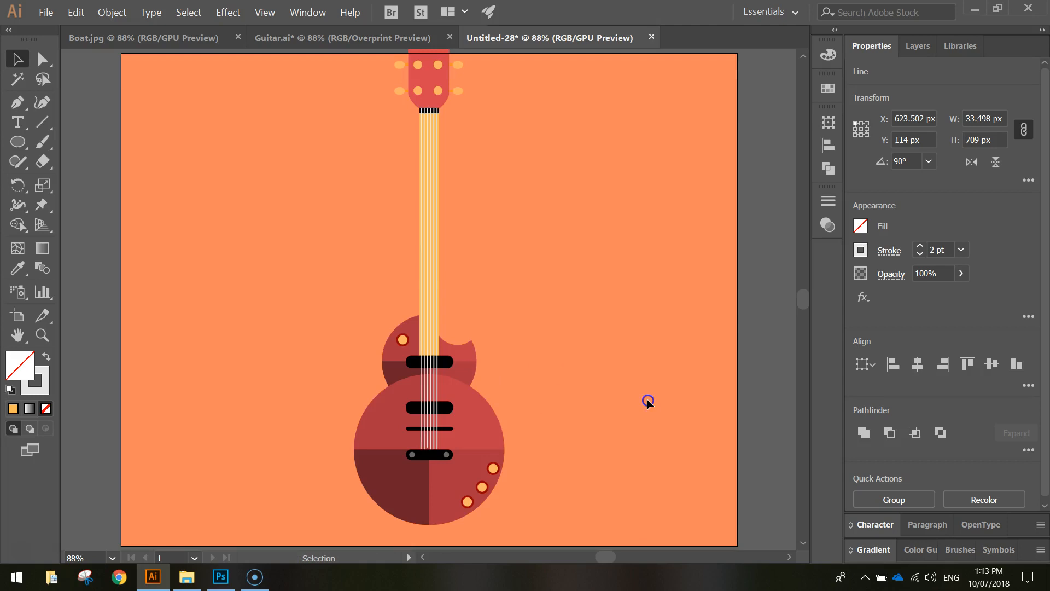
pyautogui.scroll(9, 429, 448)
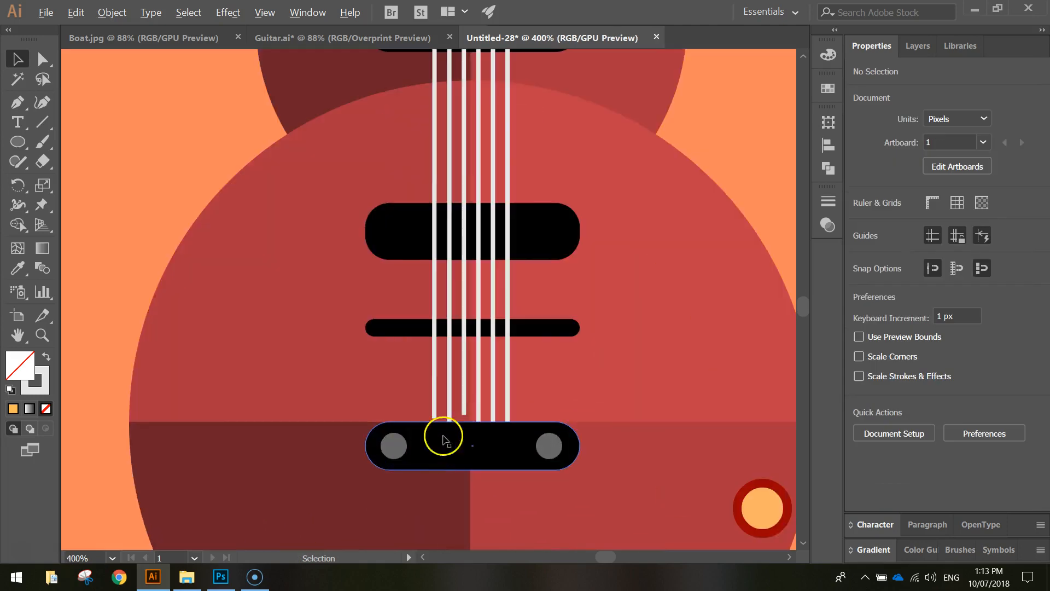
# Step: Extend the two short strings, first and third from the left, down to the bridge's top edge, about 709 px tall
pyautogui.click(462, 353)
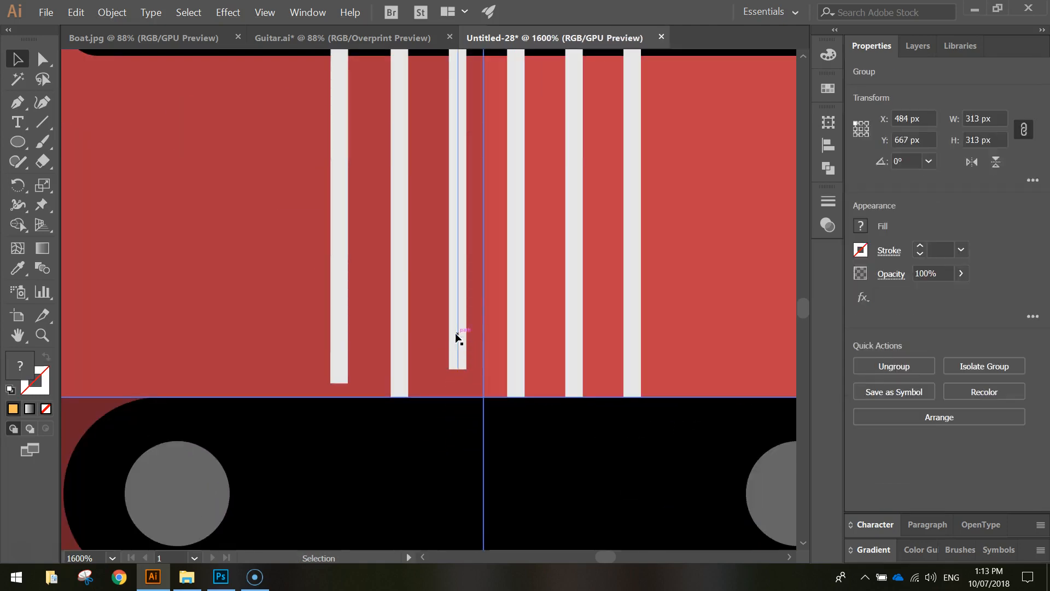
pyautogui.click(457, 350)
pyautogui.moveTo(457, 369); pyautogui.dragTo(457, 397)
pyautogui.click(340, 359)
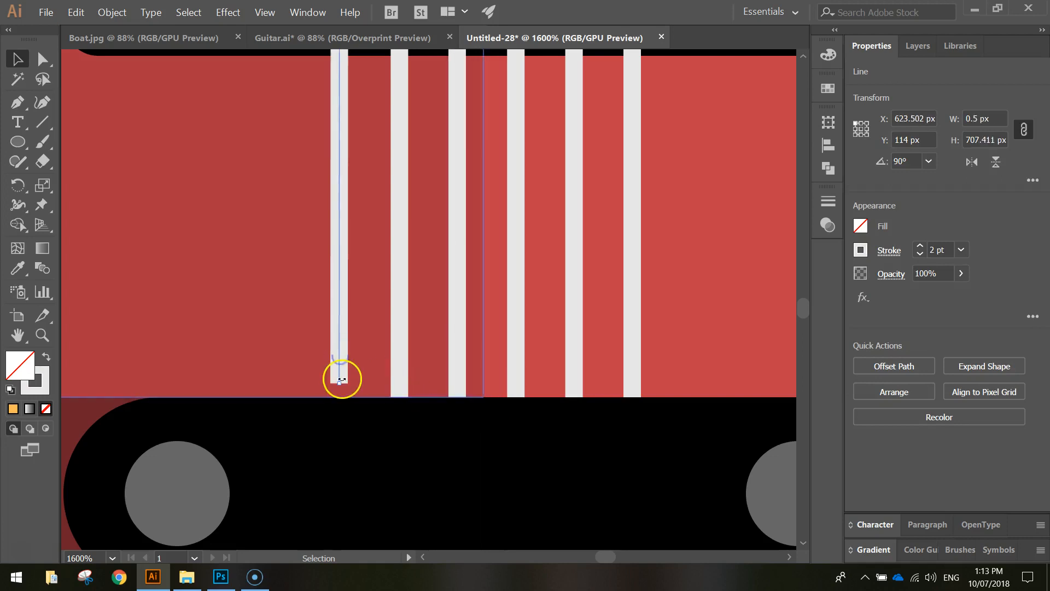
pyautogui.moveTo(337, 380); pyautogui.dragTo(342, 396)
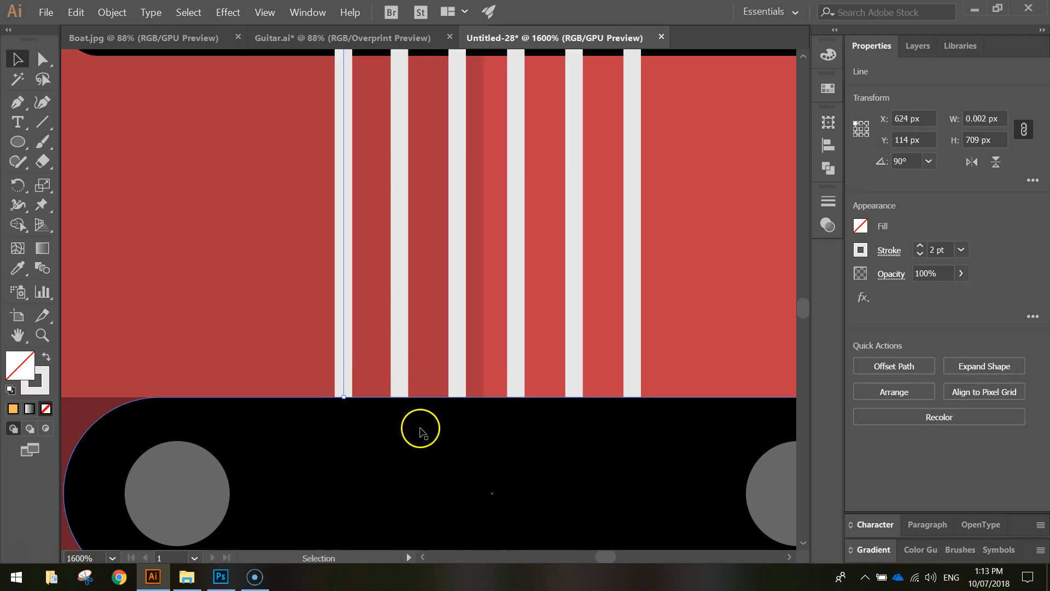
# Step: Inspect the strings along the neck and their upper ends at the nut, up to the headstock
pyautogui.scroll(-4, 663, 381)
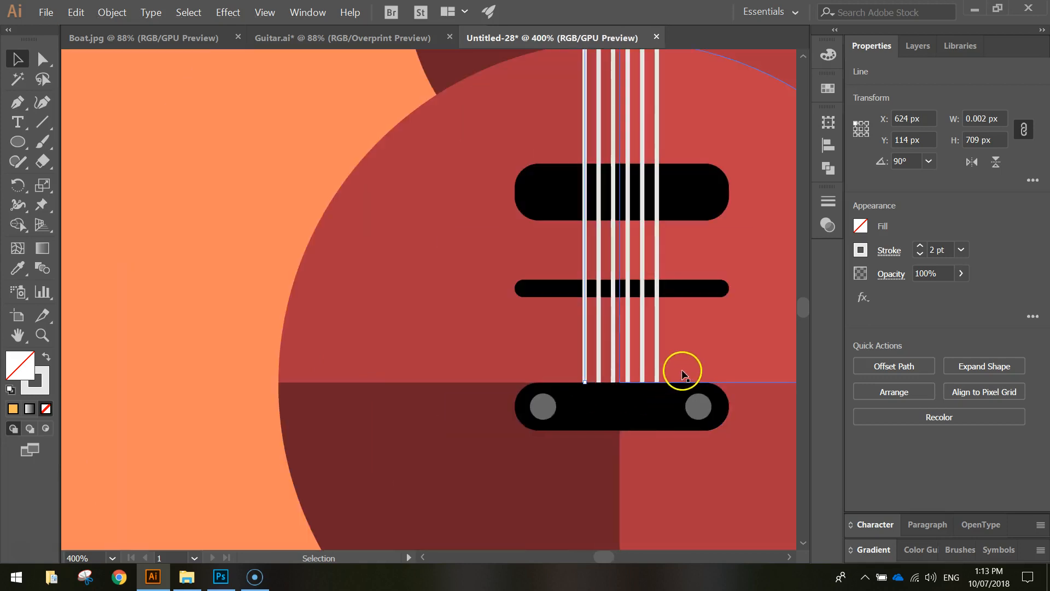
pyautogui.scroll(5, 667, 367)
pyautogui.scroll(7, 676, 348)
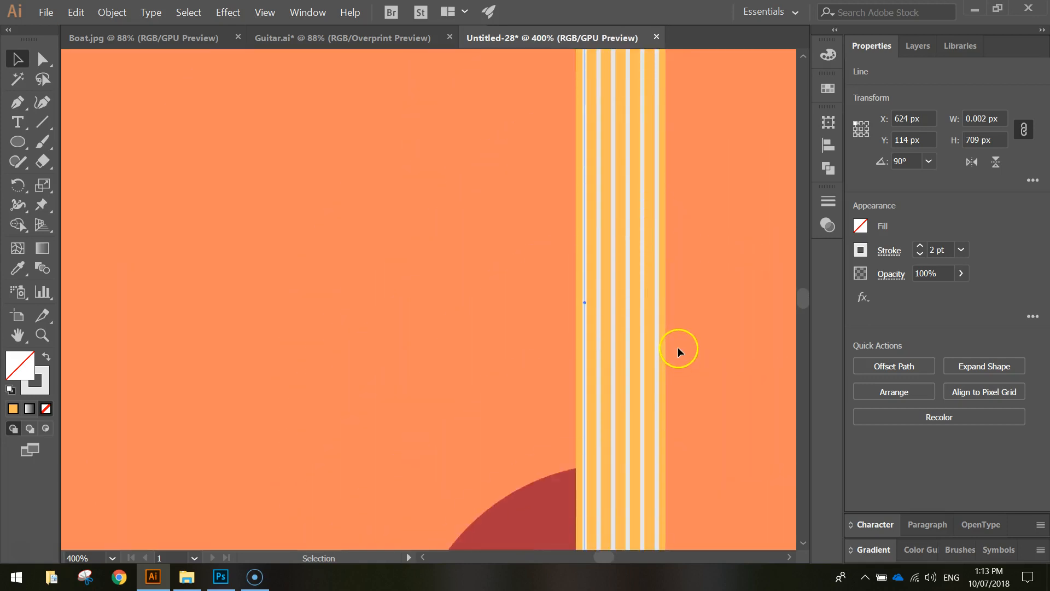
pyautogui.scroll(8, 687, 340)
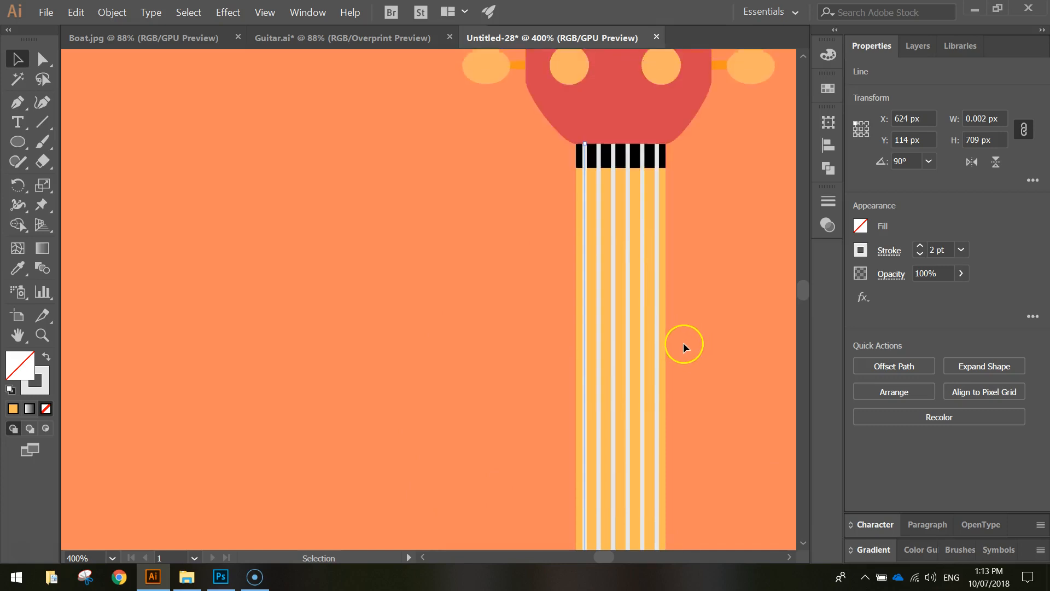
pyautogui.scroll(2, 649, 306)
pyautogui.scroll(2, 649, 315)
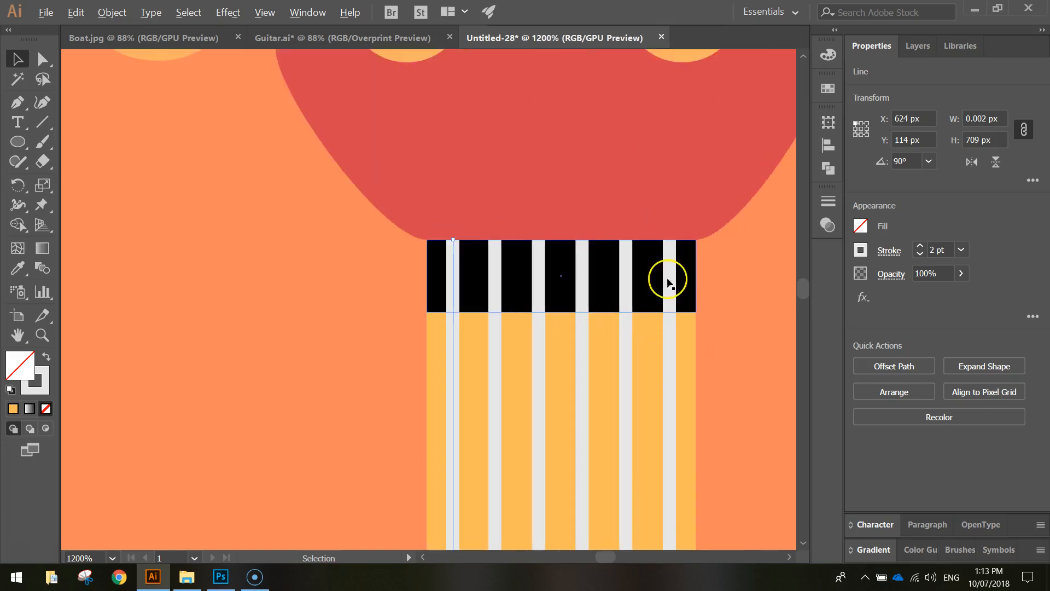
pyautogui.scroll(-3, 775, 290)
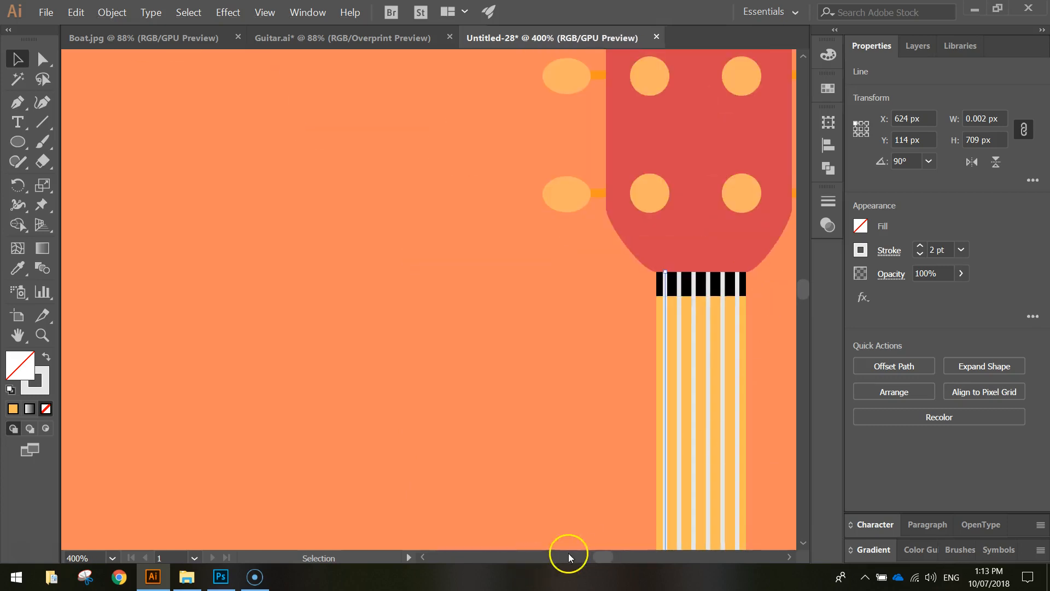
pyautogui.moveTo(605, 555); pyautogui.dragTo(606, 555)
pyautogui.scroll(4, 576, 457)
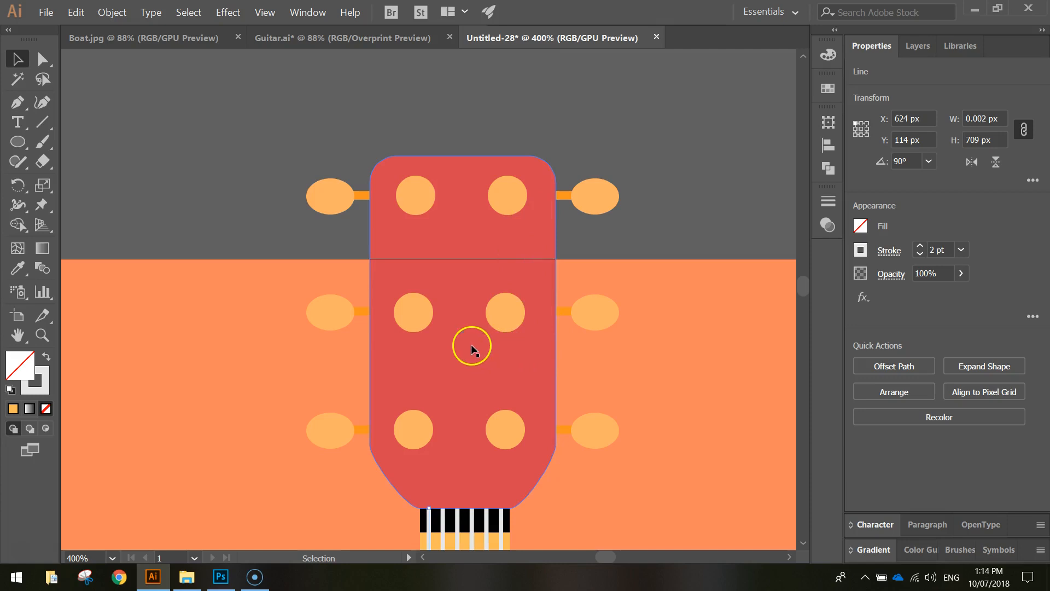
# Step: Draw an arc about 7 × 36 px from the leftmost string's top to the centre of the lowest left tuning peg circle
pyautogui.click(44, 123)
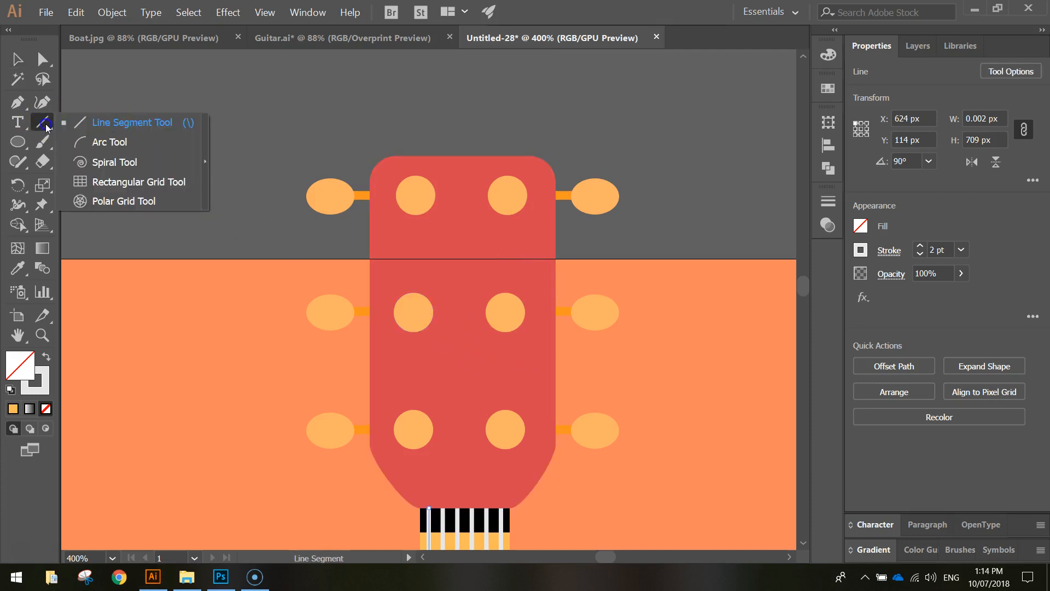
pyautogui.click(79, 143)
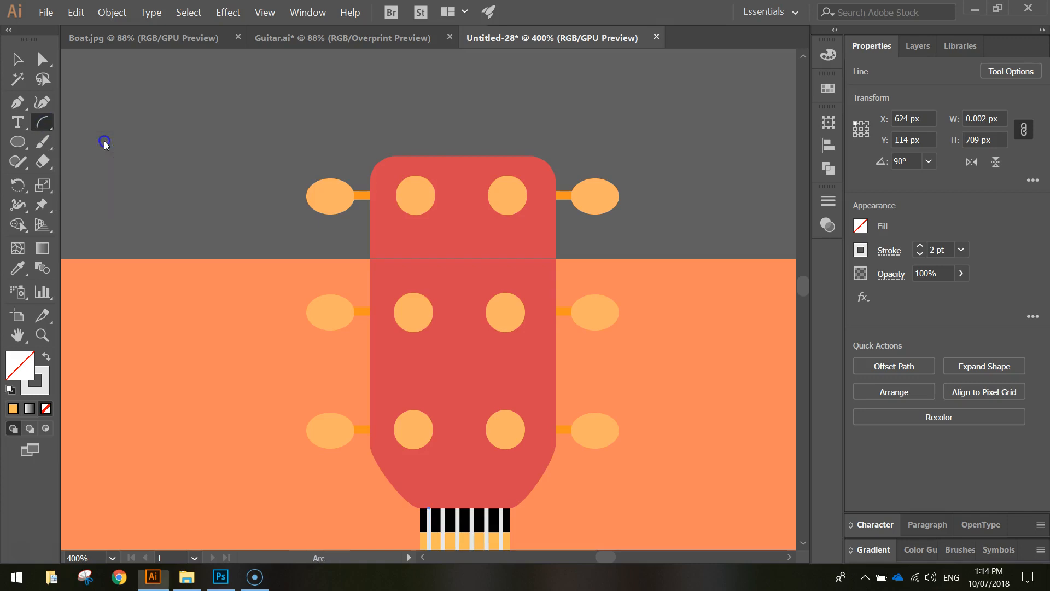
pyautogui.scroll(2, 455, 521)
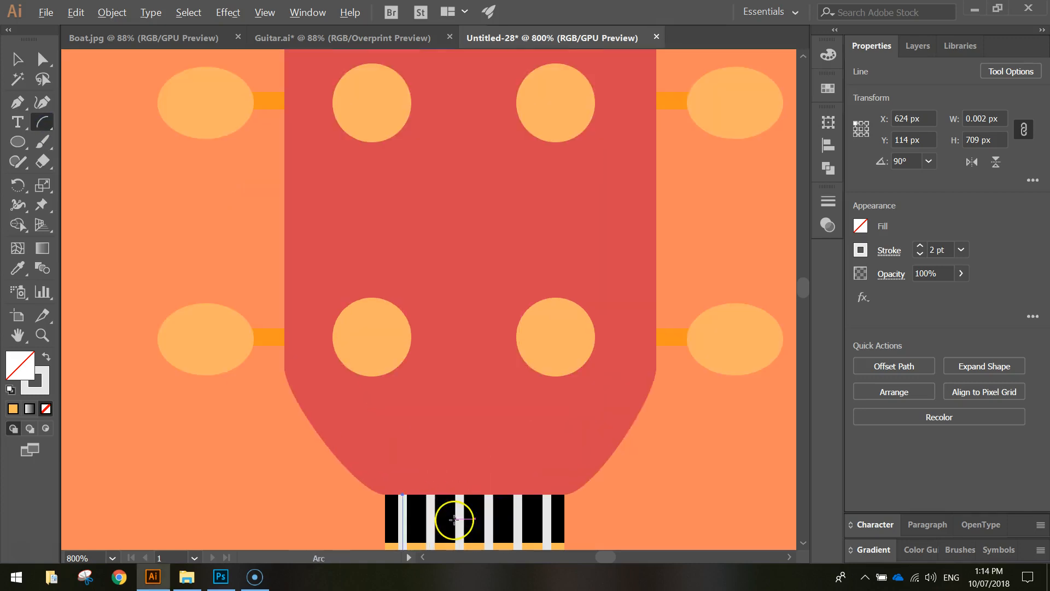
pyautogui.scroll(-2, 405, 460)
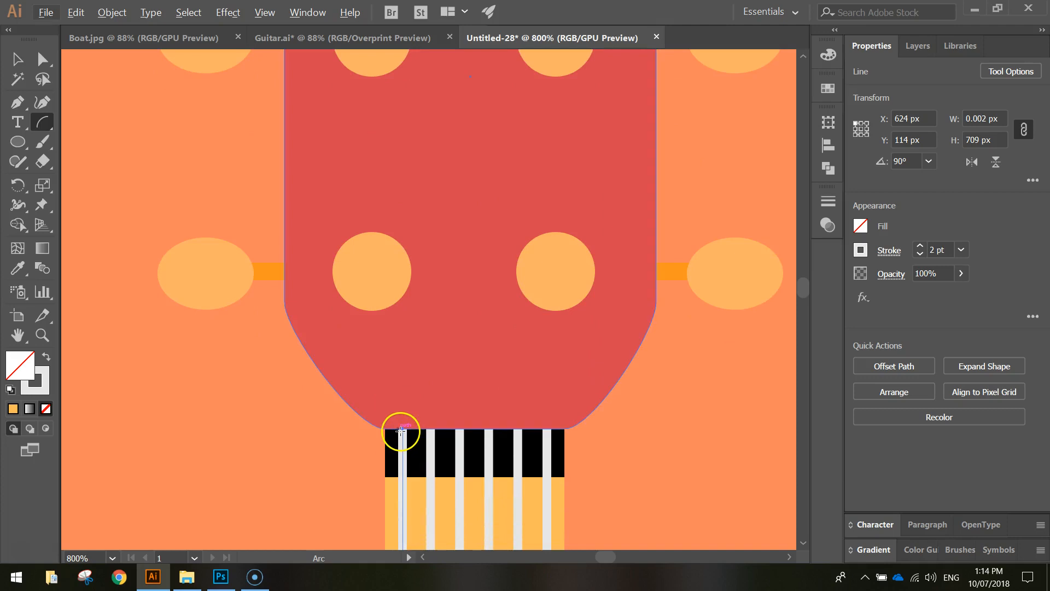
pyautogui.click(403, 428)
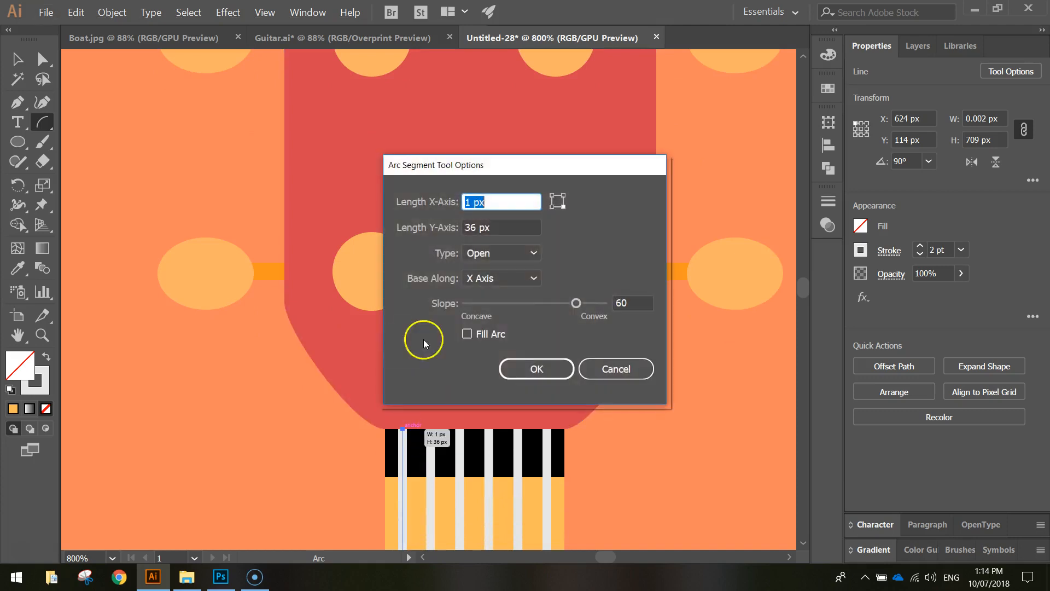
pyautogui.click(614, 368)
pyautogui.moveTo(402, 428); pyautogui.dragTo(370, 272)
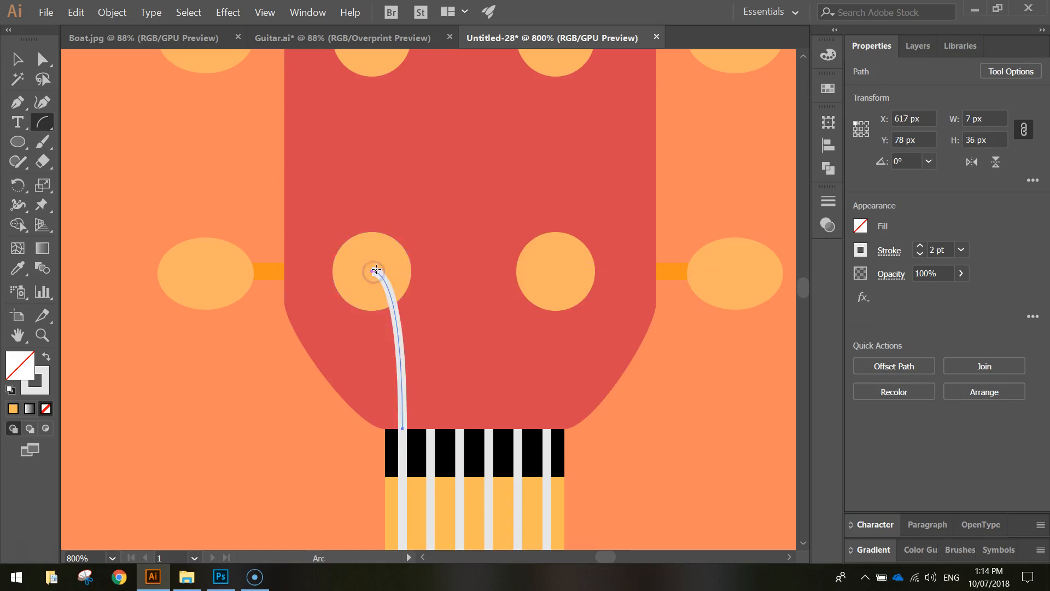
# Step: Draw an arc about 13 × 90 px from the second string's top to the centre of the middle left tuning peg circle
pyautogui.scroll(2, 490, 429)
pyautogui.scroll(2, 482, 429)
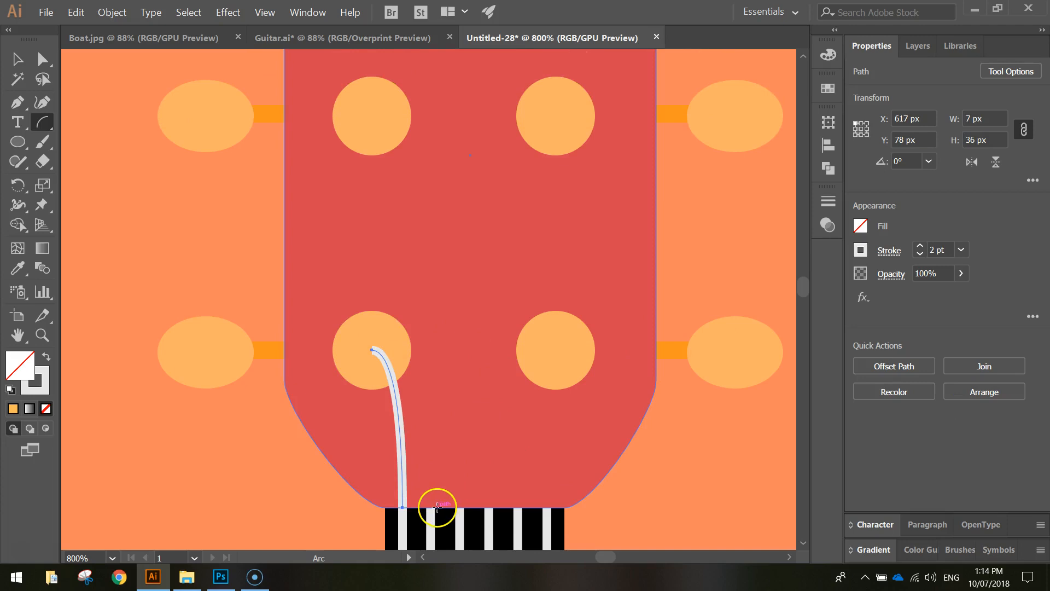
pyautogui.moveTo(430, 507); pyautogui.dragTo(371, 113)
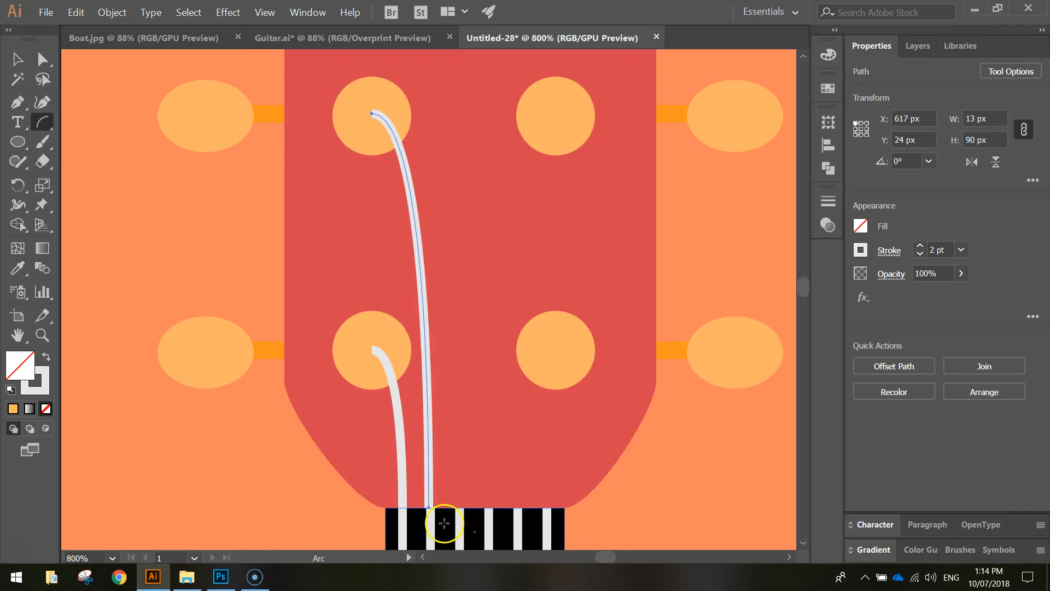
pyautogui.hotkey('ctrl', 'z')
pyautogui.scroll(1, 430, 513)
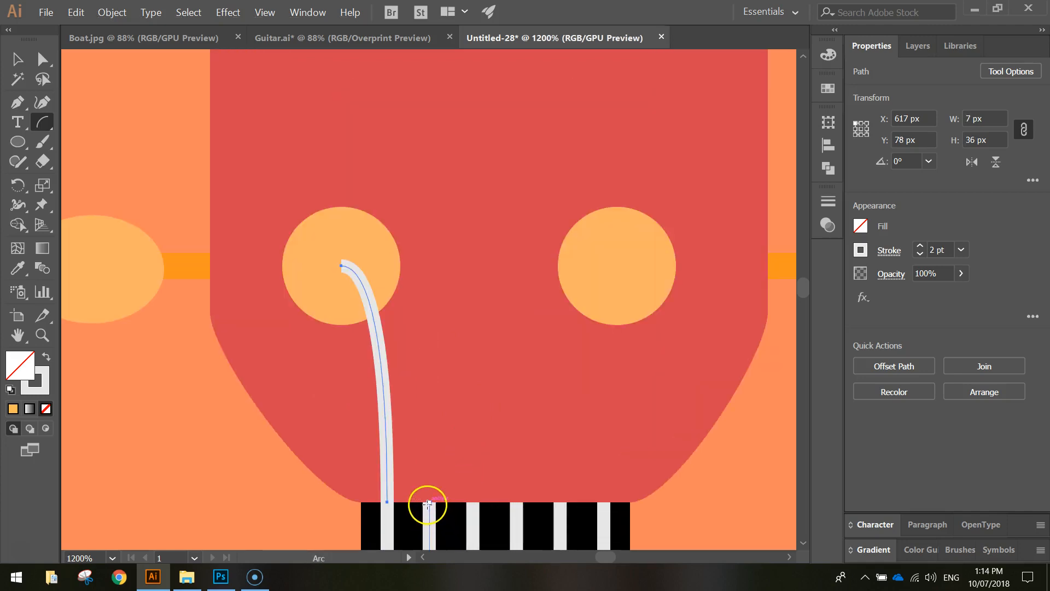
pyautogui.moveTo(427, 502); pyautogui.dragTo(340, 133)
# Step: Draw an arc about 19 × 143 px from the third string's top to the centre of the uppermost left tuning peg circle
pyautogui.scroll(-3, 475, 306)
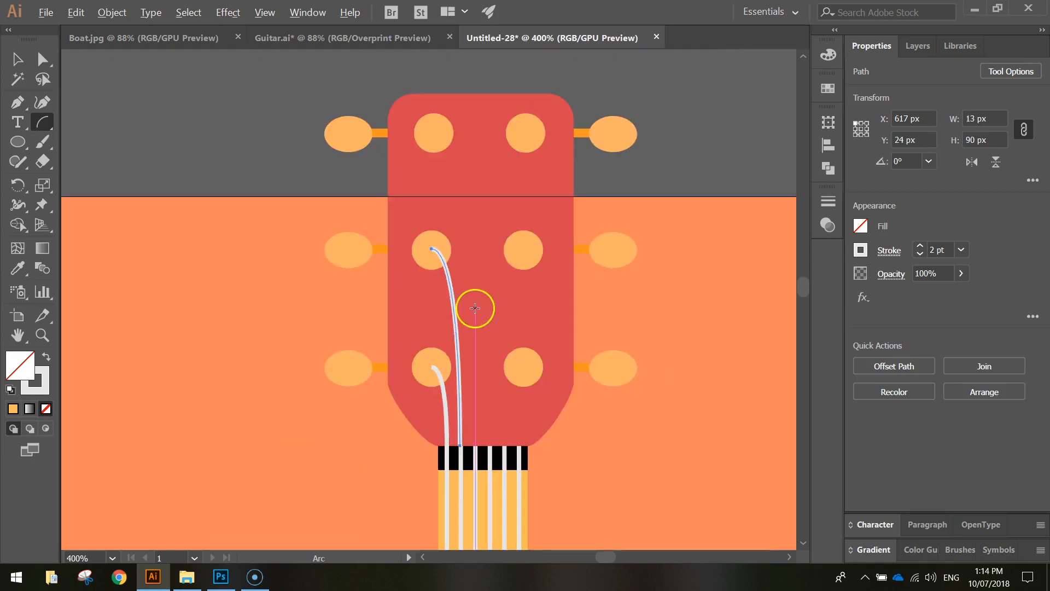
pyautogui.moveTo(475, 444); pyautogui.dragTo(450, 176)
pyautogui.moveTo(439, 135); pyautogui.dragTo(434, 133)
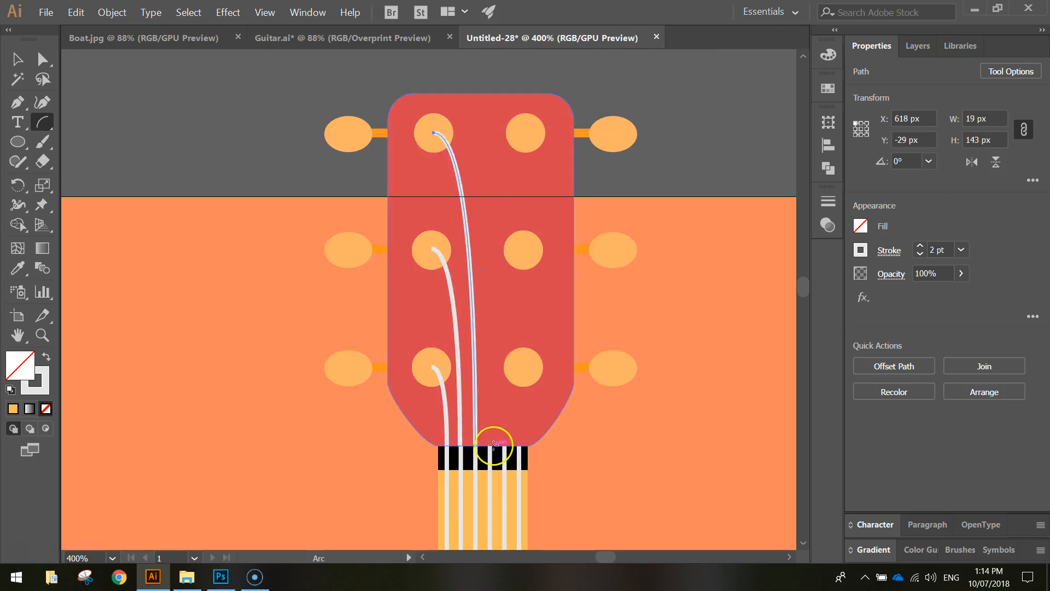
# Step: Draw arcs joining the fourth, fifth and sixth strings to the upper, middle and lower right peg circles, and deselect the artwork
pyautogui.moveTo(491, 444); pyautogui.dragTo(526, 133)
pyautogui.moveTo(504, 445); pyautogui.dragTo(521, 249)
pyautogui.moveTo(520, 444); pyautogui.dragTo(525, 368)
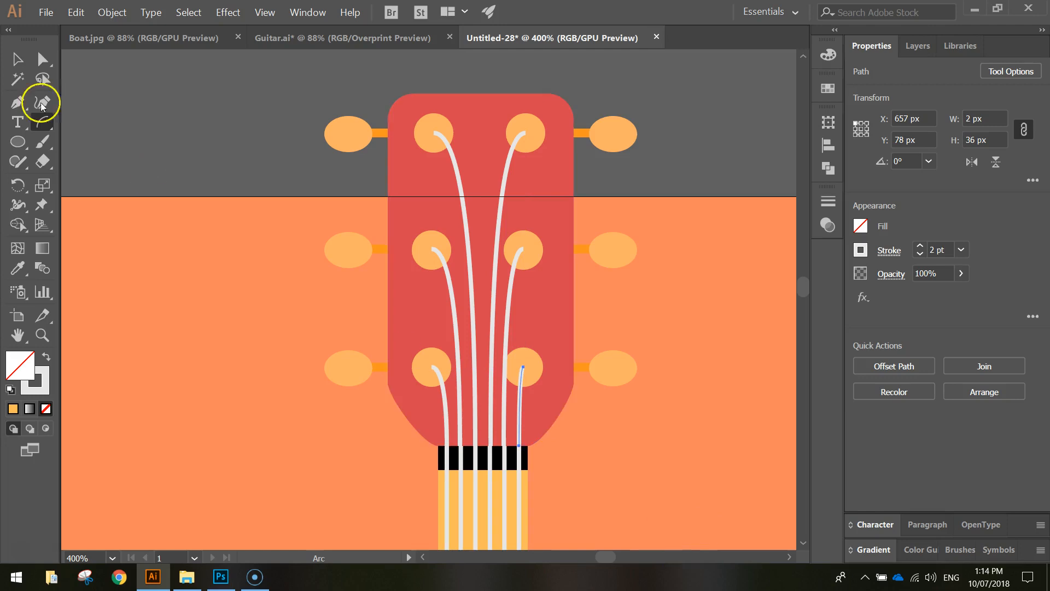
pyautogui.click(17, 58)
pyautogui.click(178, 157)
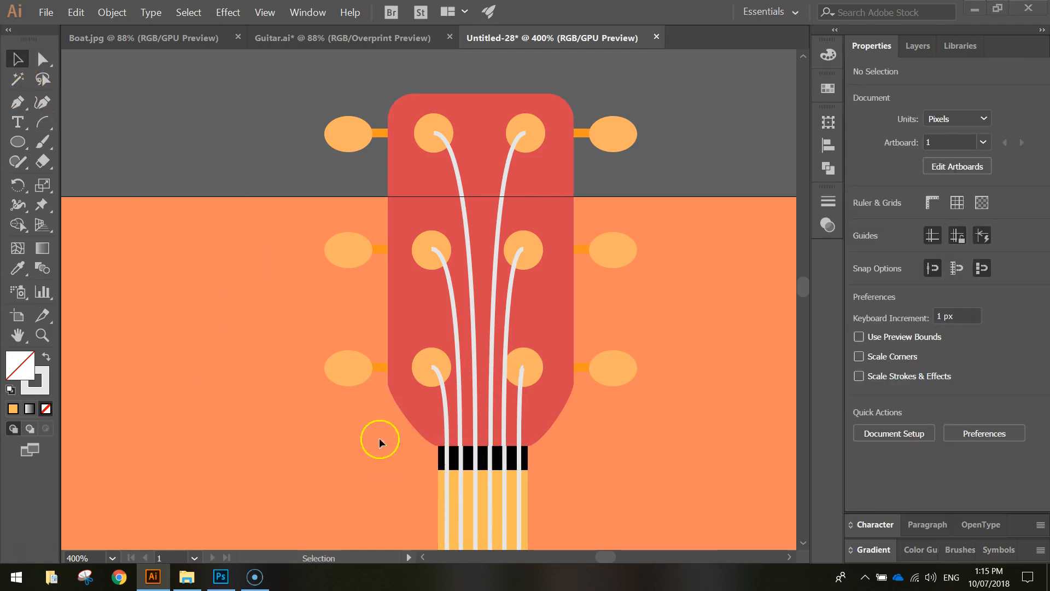
pyautogui.scroll(-1, 587, 375)
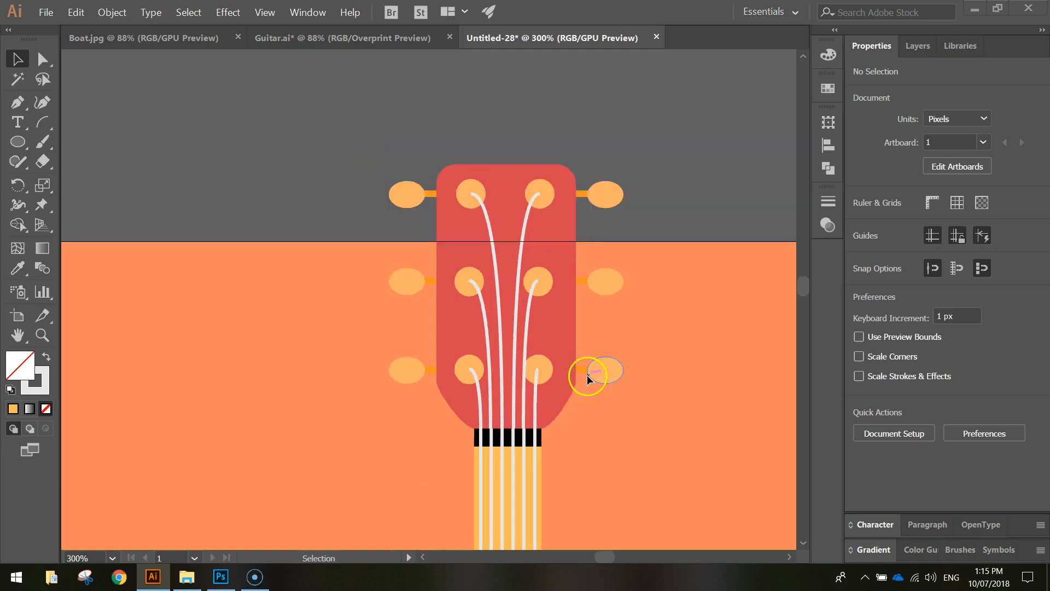
pyautogui.scroll(-3, 672, 386)
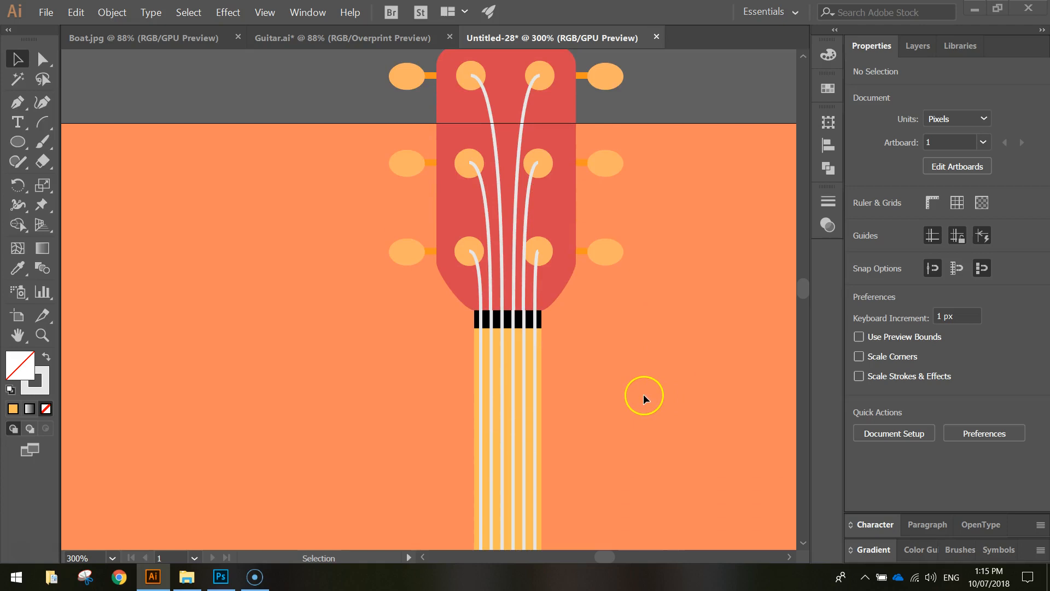
pyautogui.scroll(1, 525, 133)
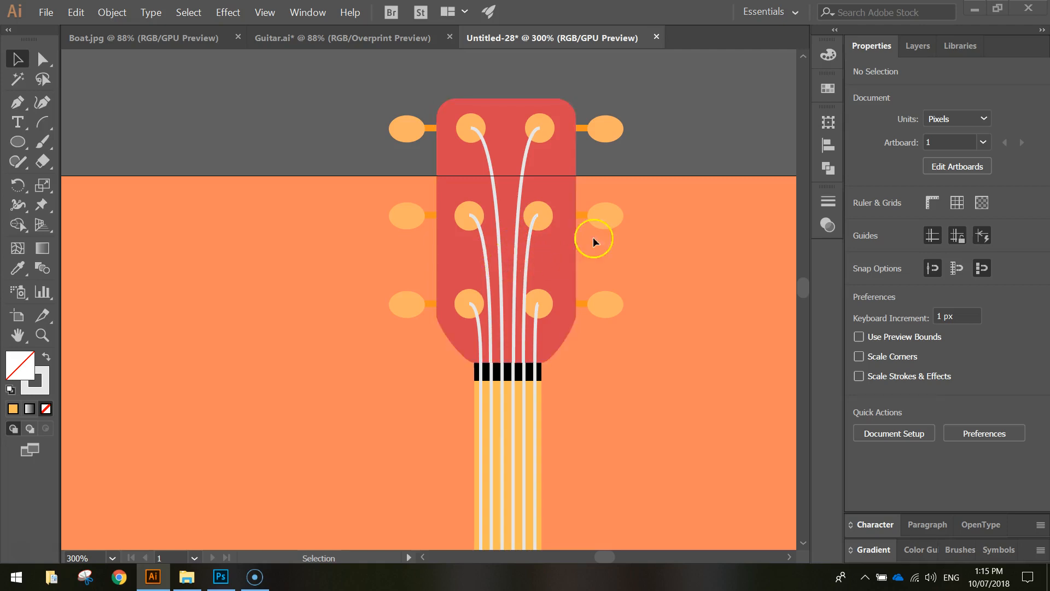
pyautogui.click(916, 49)
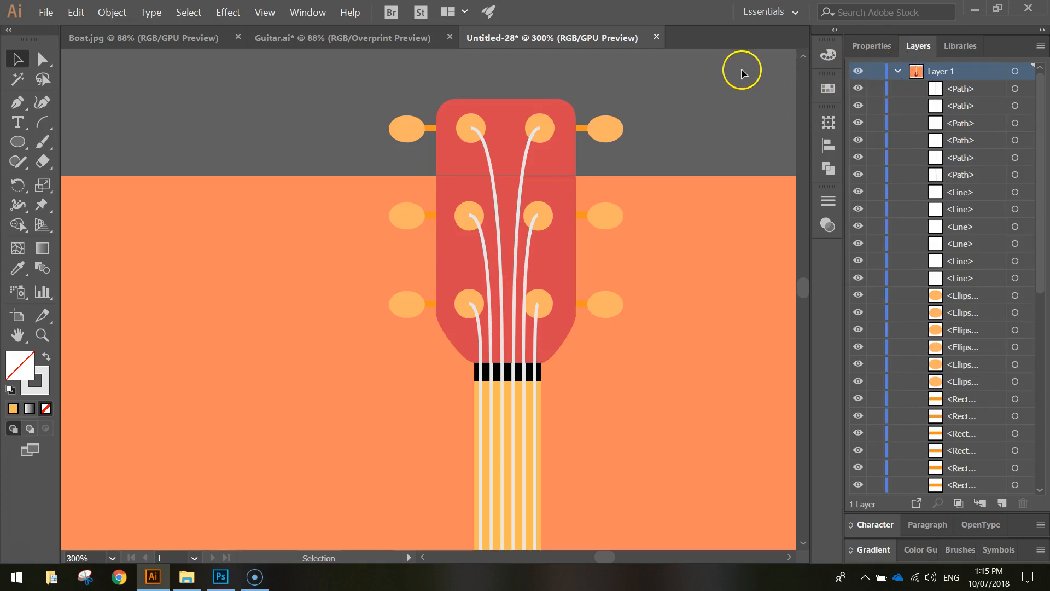
# Step: Prepare the Rectangle tool with no stroke and a black 000000 fill
pyautogui.click(27, 135)
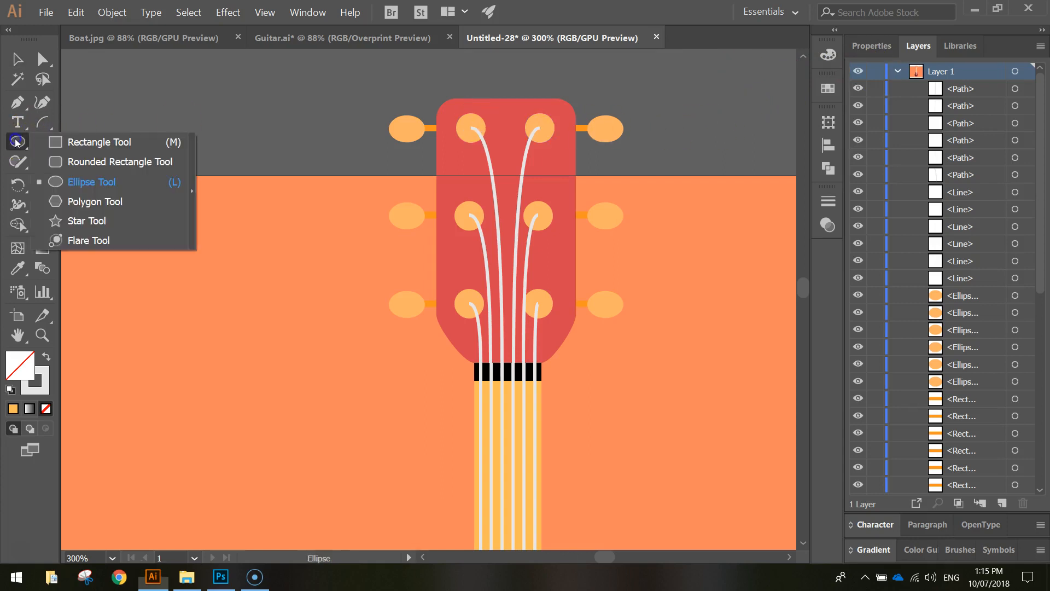
pyautogui.click(117, 139)
pyautogui.click(860, 46)
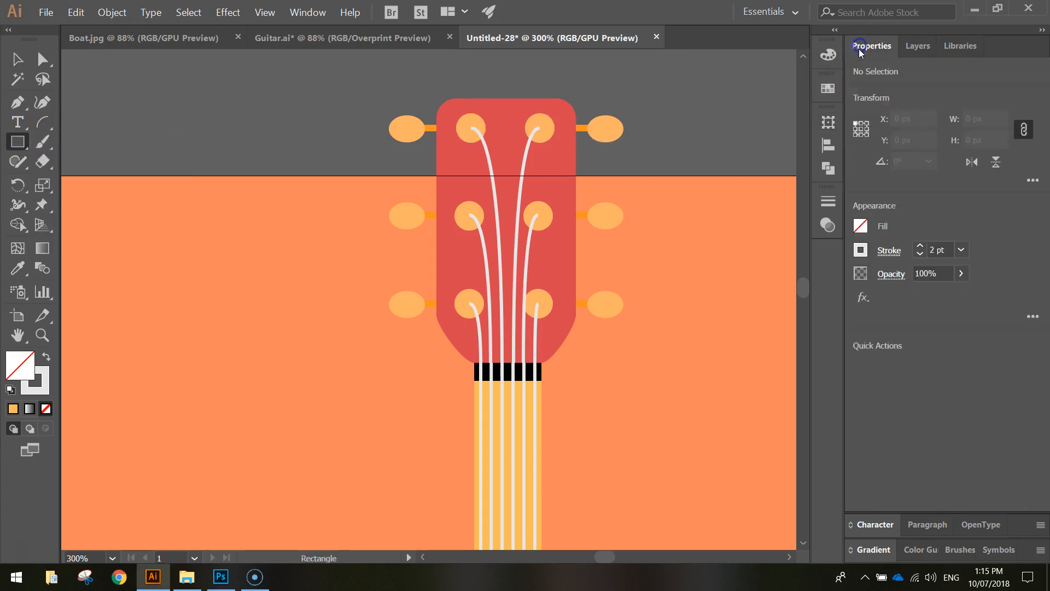
pyautogui.click(858, 251)
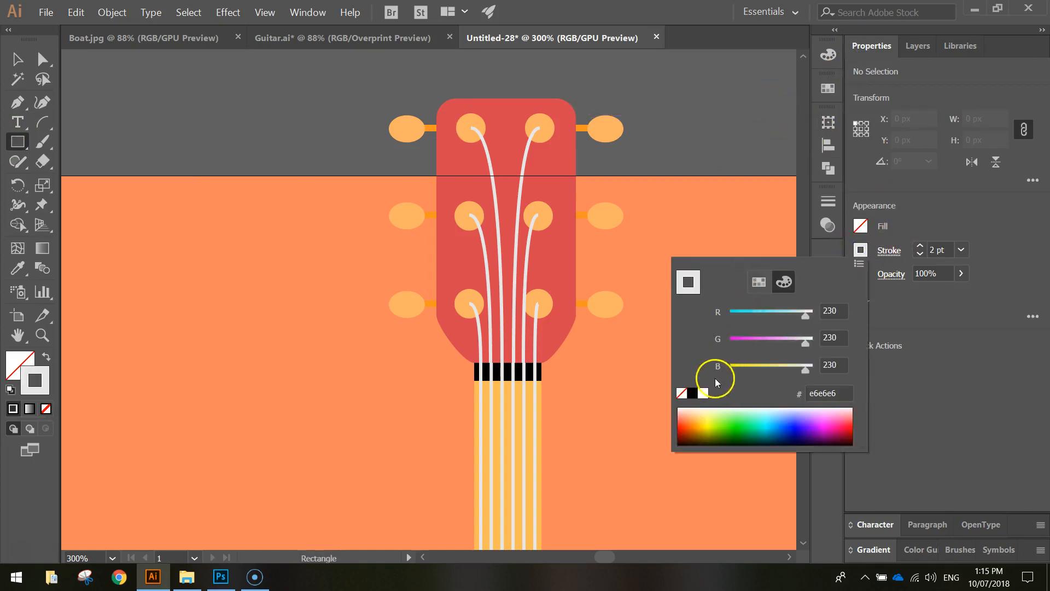
pyautogui.click(682, 393)
pyautogui.click(858, 251)
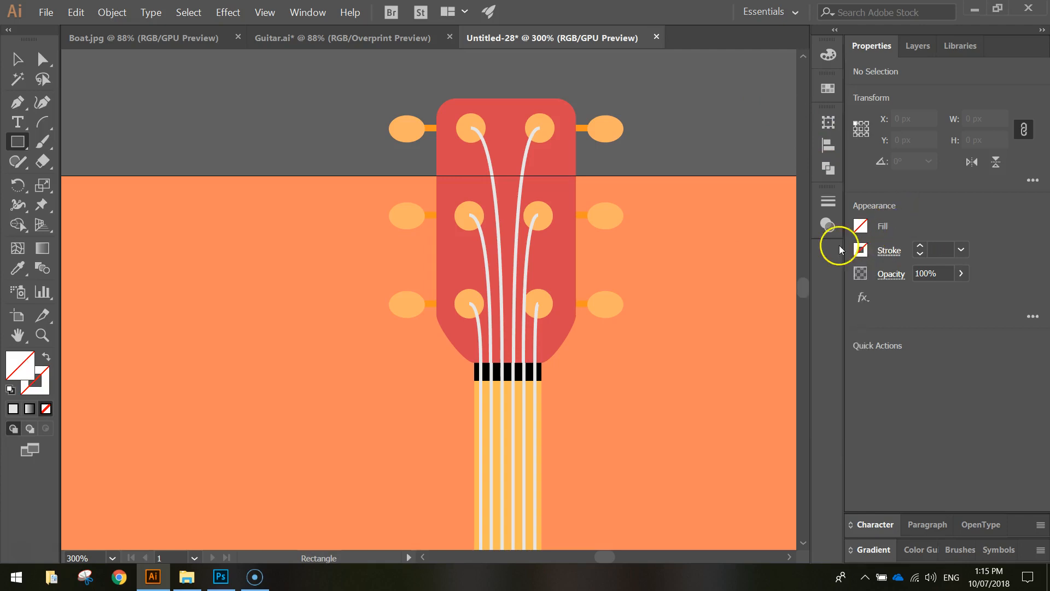
pyautogui.click(863, 226)
pyautogui.click(692, 369)
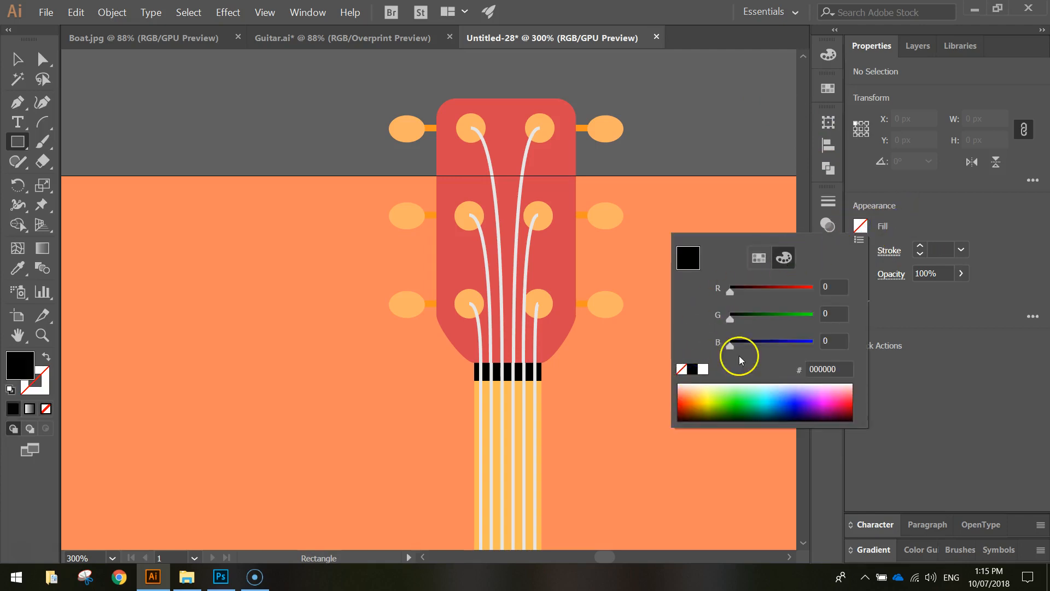
pyautogui.click(688, 18)
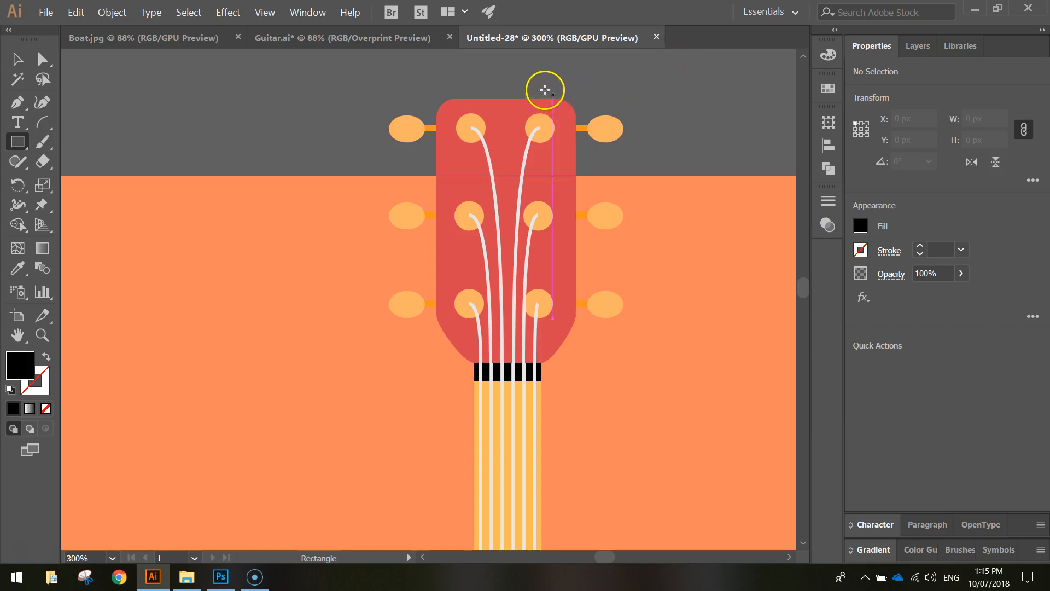
# Step: Draw a black rectangle about 91 px wide over the left half of the headstock and neck, stretched down to about 692 px tall
pyautogui.moveTo(362, 70); pyautogui.dragTo(510, 423)
pyautogui.scroll(-3, 495, 365)
pyautogui.scroll(-1, 494, 364)
pyautogui.scroll(-2, 494, 364)
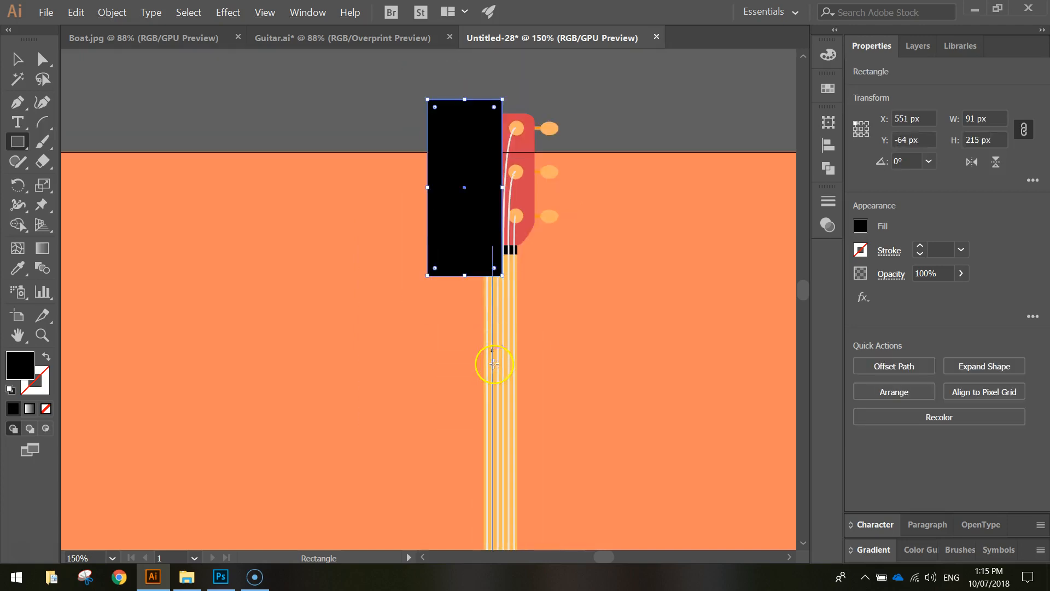
pyautogui.scroll(-3, 490, 361)
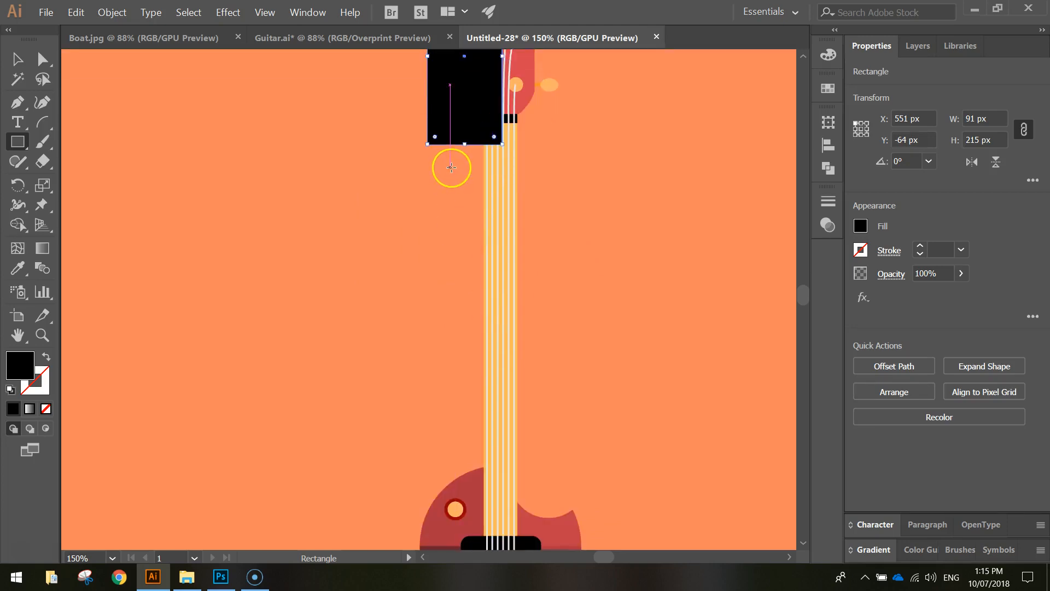
pyautogui.moveTo(465, 145); pyautogui.dragTo(452, 537)
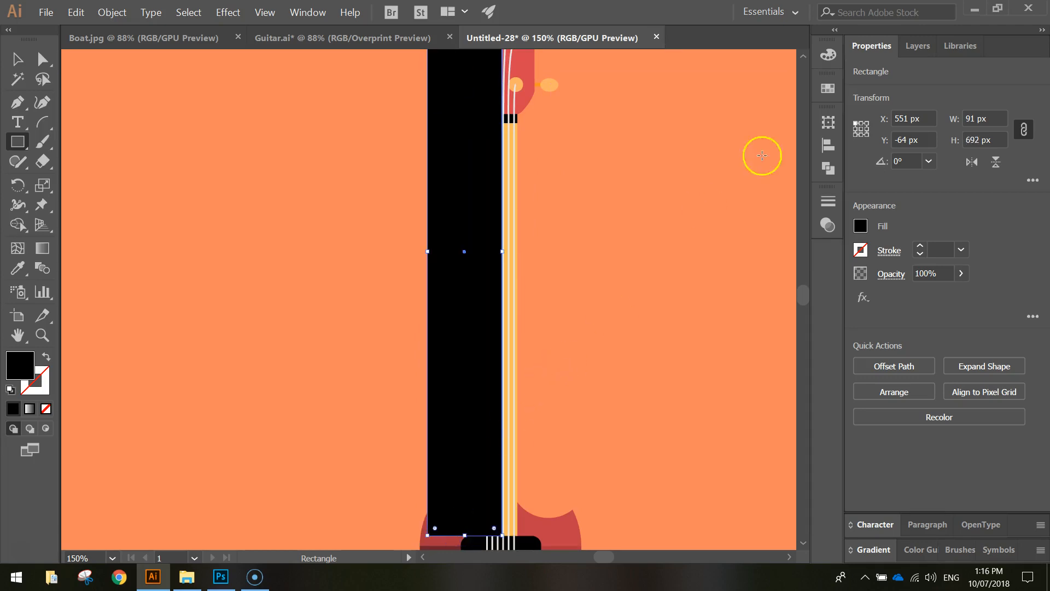
# Step: Hide the guitar body groups, the round knobs and the black pickup and bridge bars, leaving the neck, headstock and strings visible
pyautogui.scroll(-3, 755, 259)
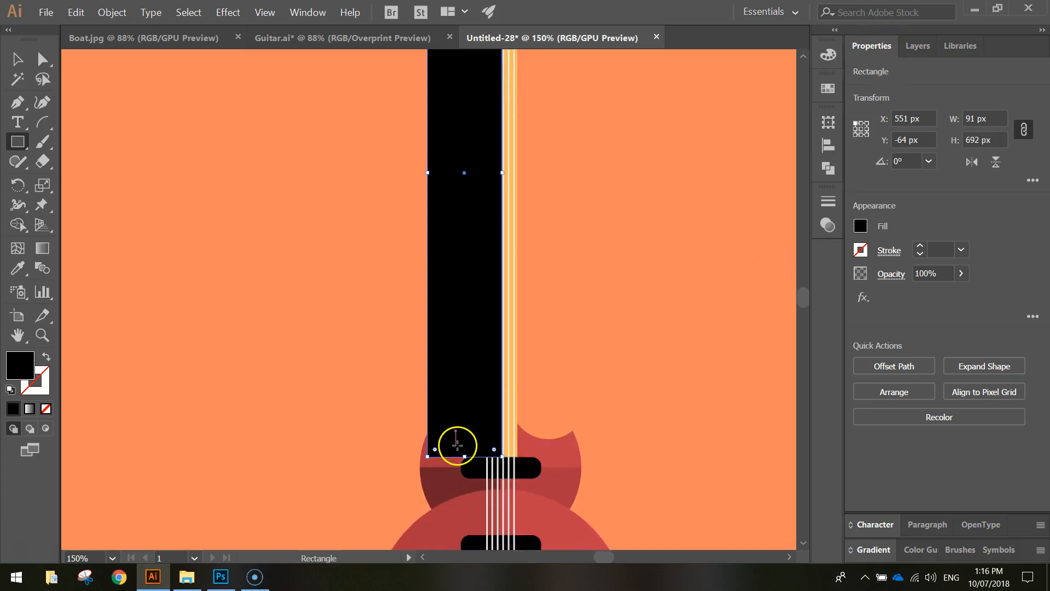
pyautogui.click(916, 45)
pyautogui.scroll(-5, 926, 261)
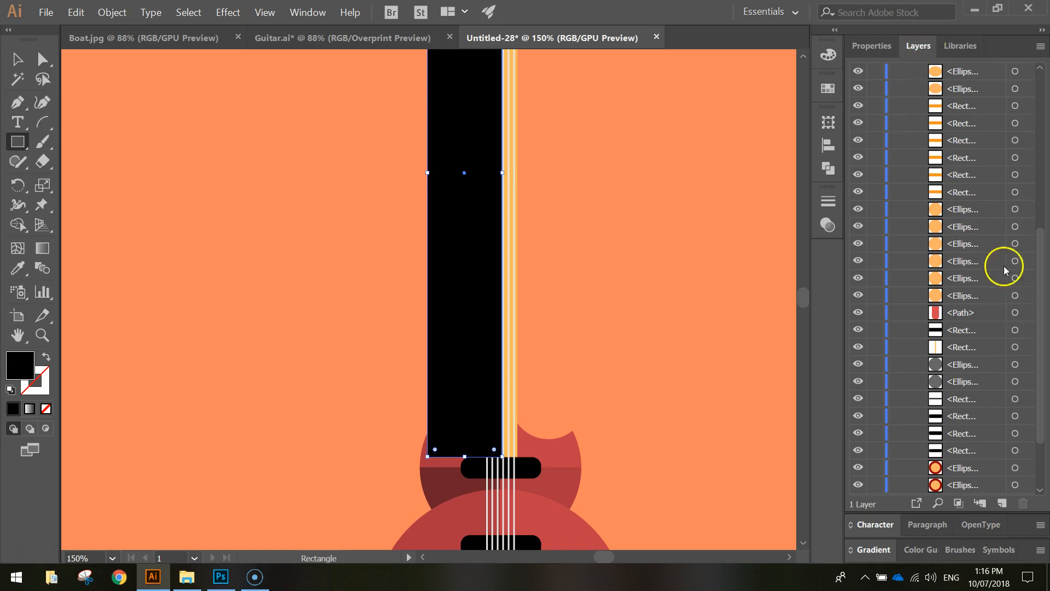
pyautogui.scroll(-2, 1007, 295)
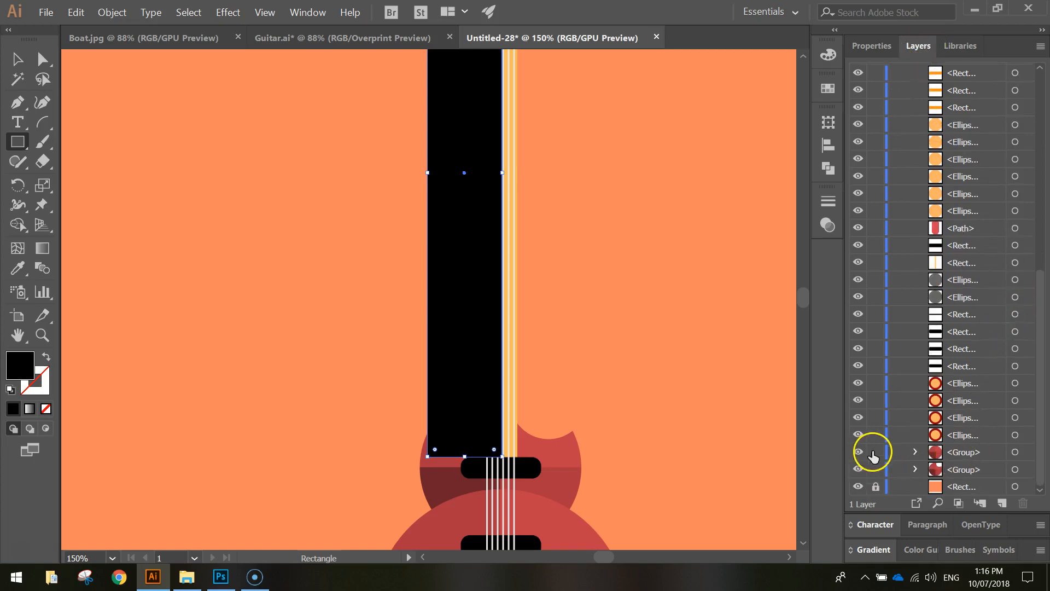
pyautogui.click(859, 452)
pyautogui.click(857, 469)
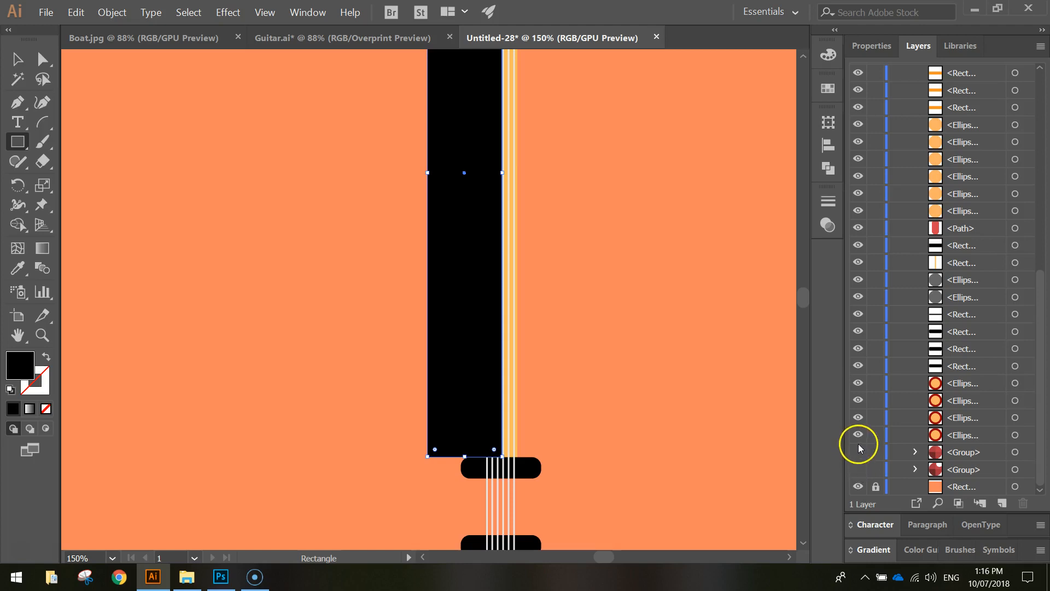
pyautogui.moveTo(857, 435); pyautogui.dragTo(855, 425)
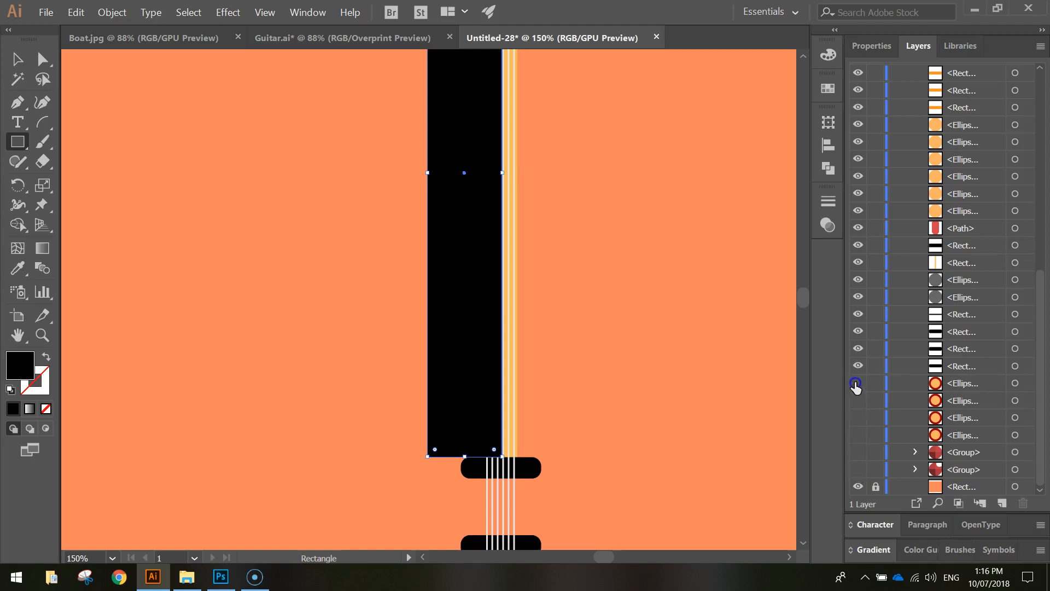
pyautogui.click(859, 314)
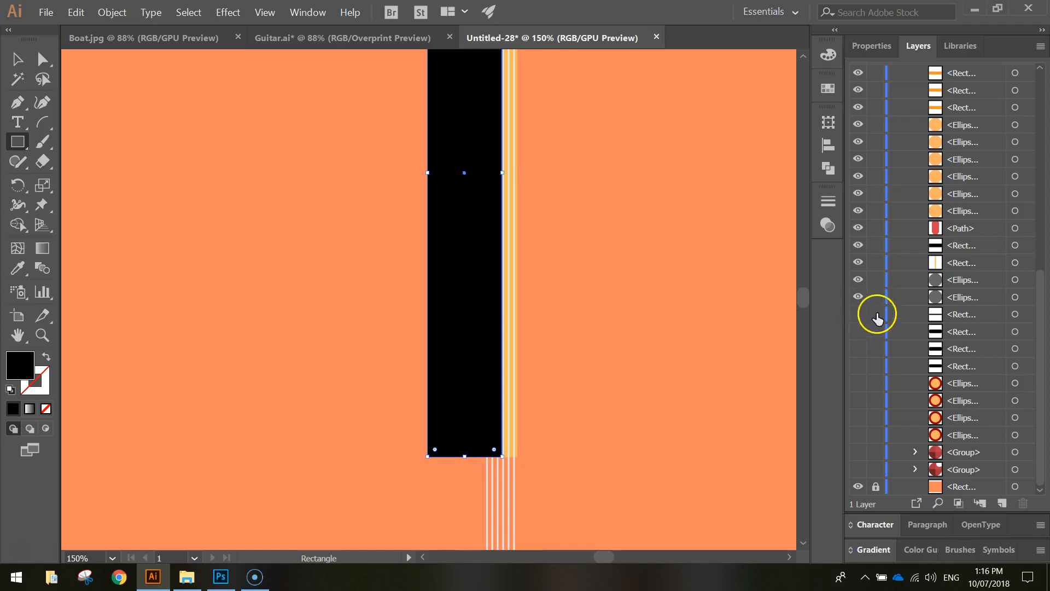
# Step: Set the opacity of the black rectangle over the neck's left half to 20%
pyautogui.scroll(8, 874, 222)
pyautogui.scroll(6, 579, 329)
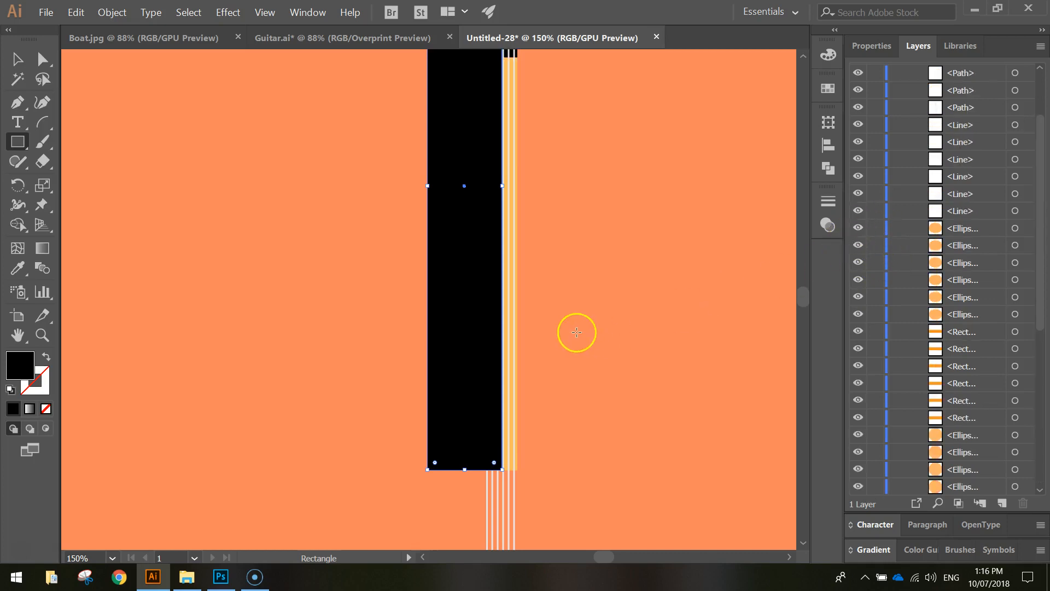
pyautogui.scroll(-3, 596, 287)
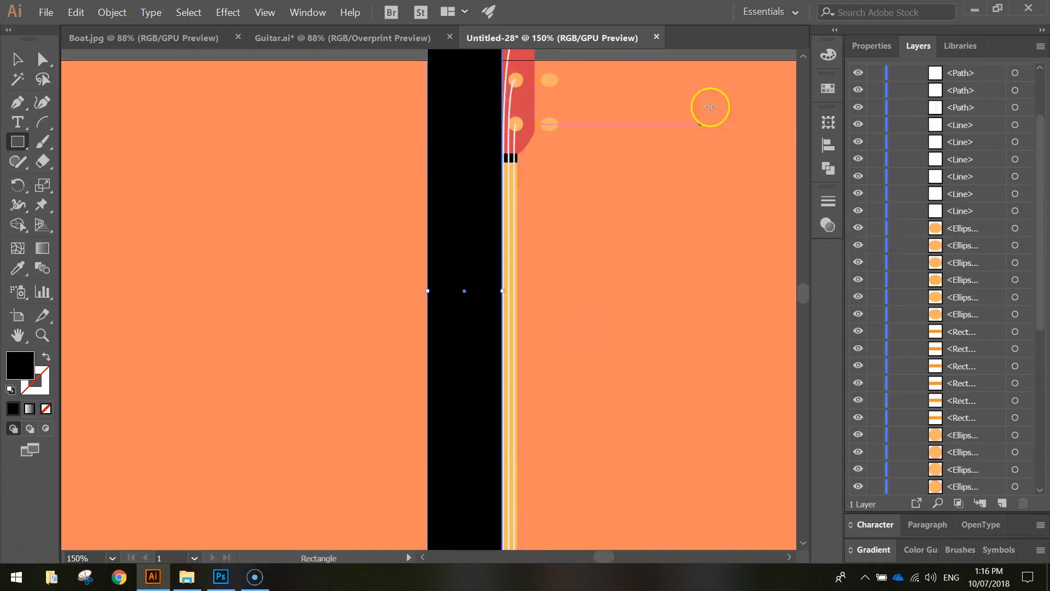
pyautogui.click(875, 47)
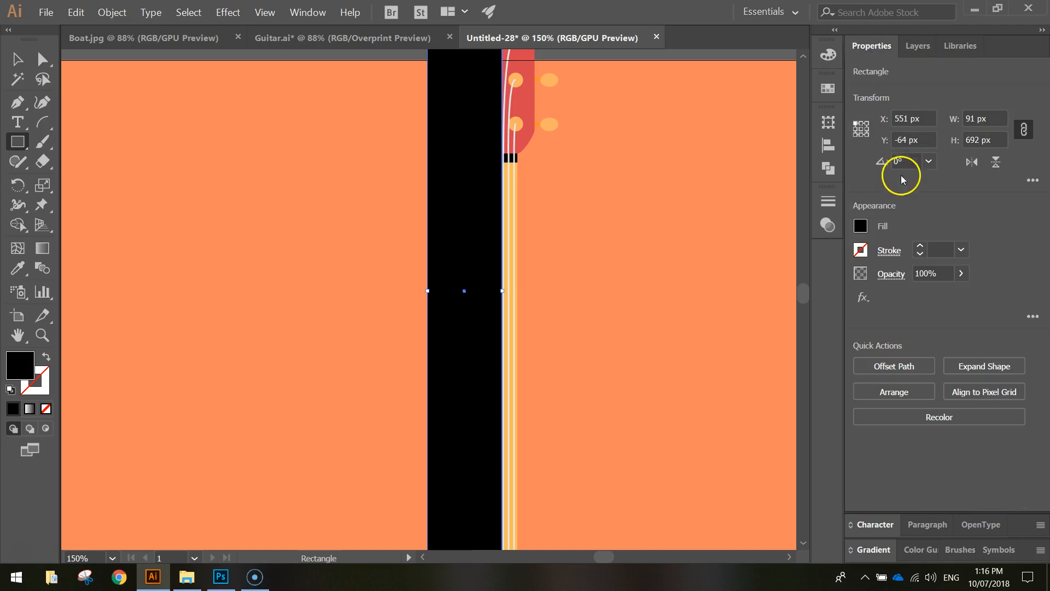
pyautogui.click(17, 59)
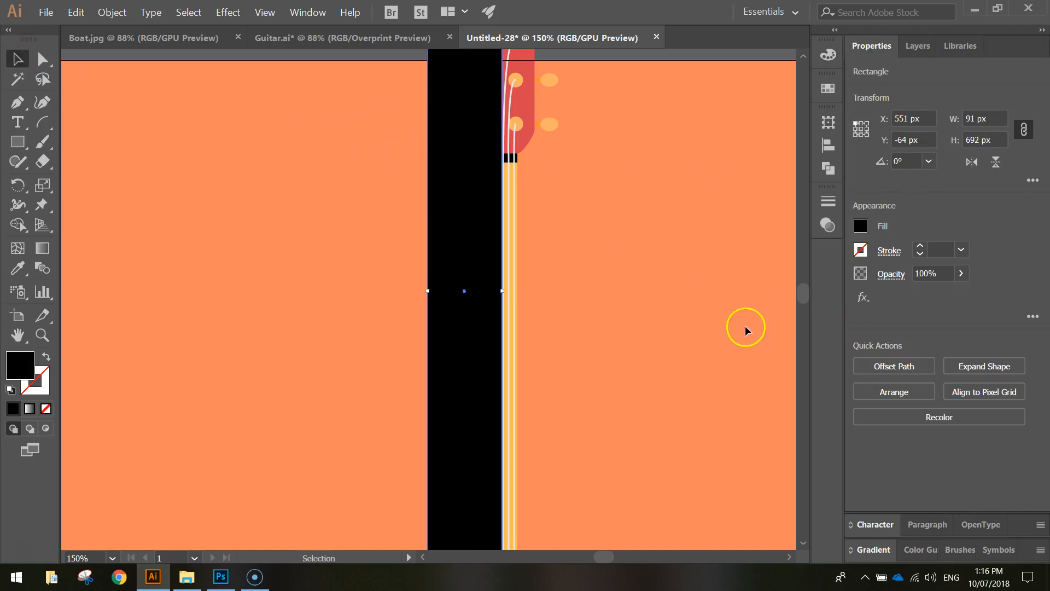
pyautogui.hotkey('ctrl', '0')
pyautogui.scroll(2, 673, 274)
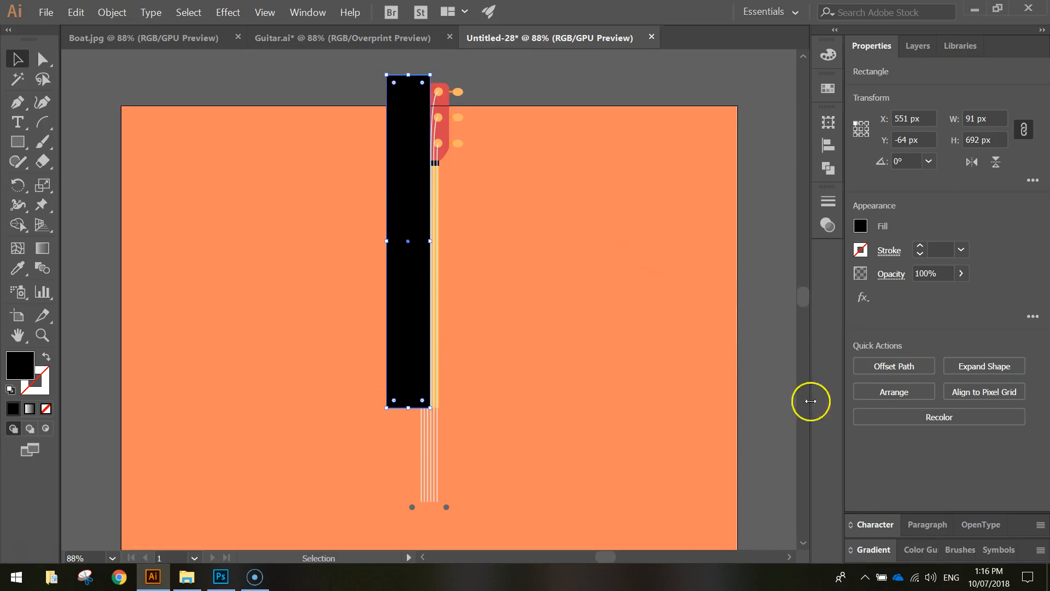
pyautogui.click(924, 274)
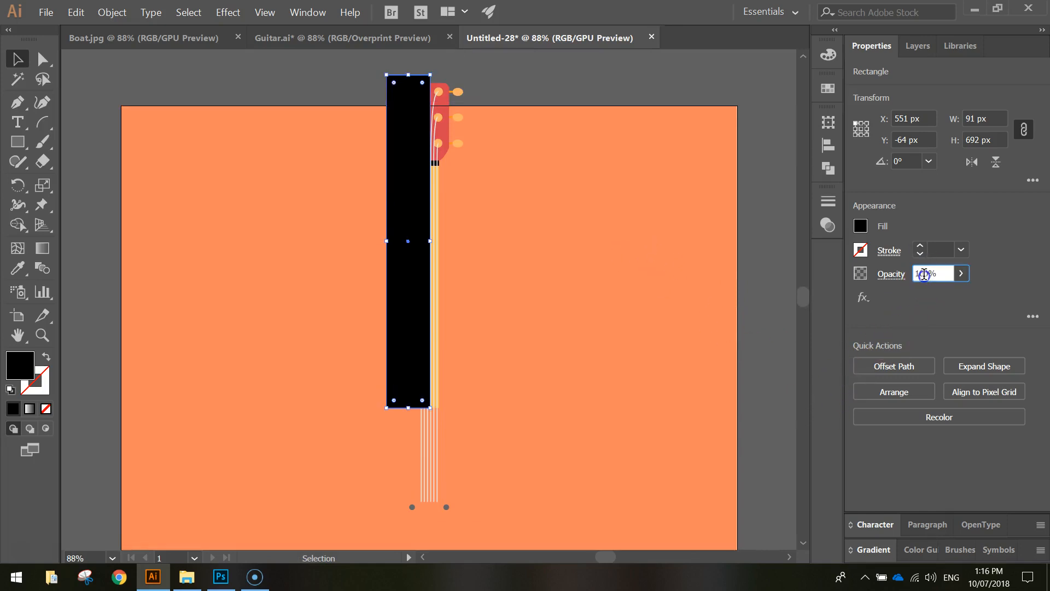
pyautogui.write('20%')
pyautogui.press('Return')
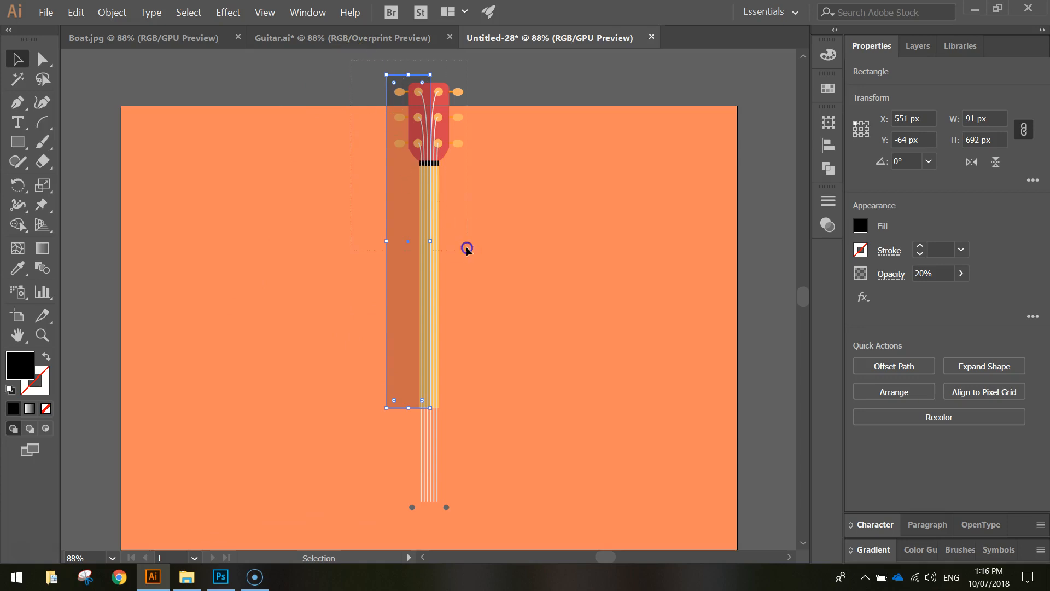
# Step: Trim away the part of the shadow rectangle outside the headstock, pegs and neck with the Shape Builder tool, and deselect the artwork
pyautogui.moveTo(502, 436); pyautogui.dragTo(500, 434)
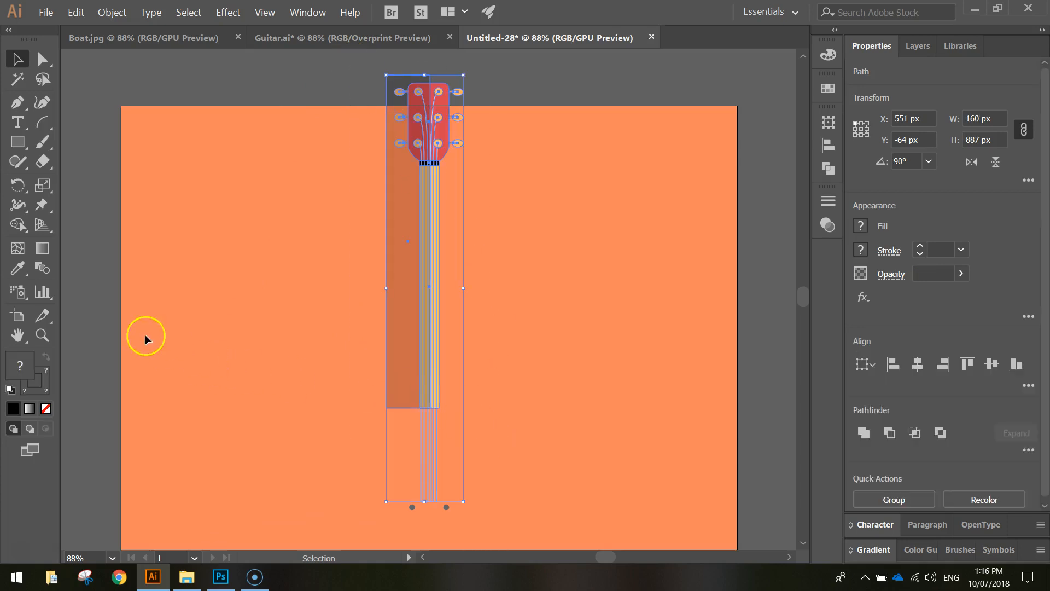
pyautogui.click(18, 225)
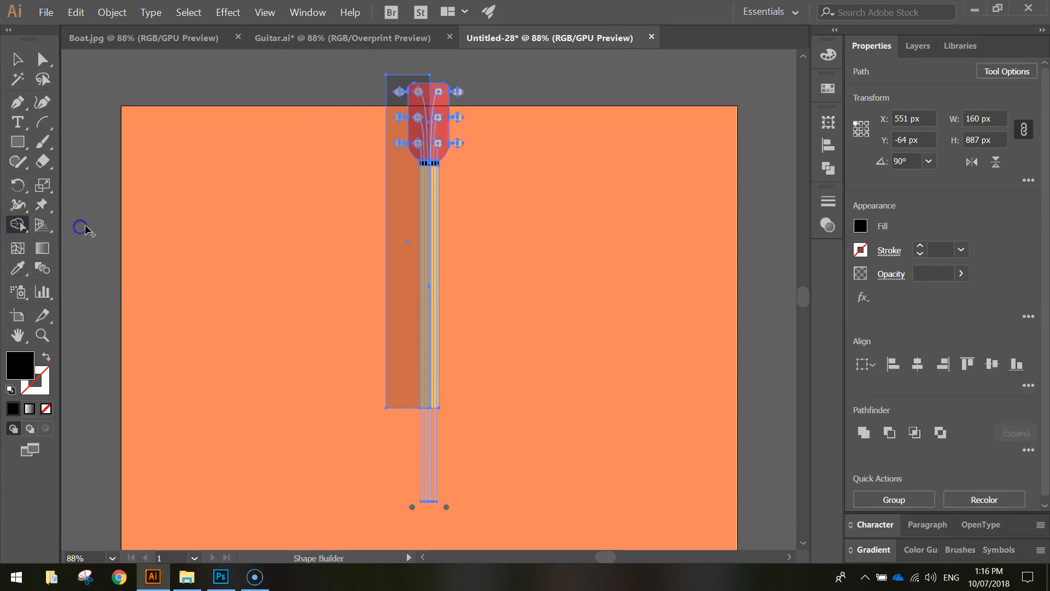
pyautogui.keyDown('alt'); pyautogui.click(393, 228); pyautogui.keyUp('alt')
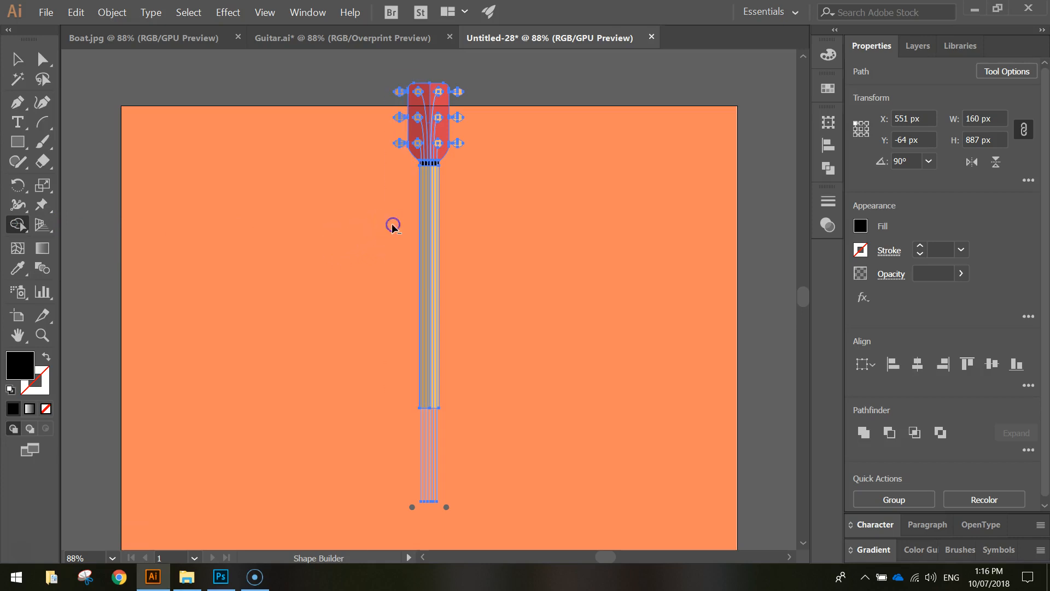
pyautogui.click(19, 60)
pyautogui.click(241, 90)
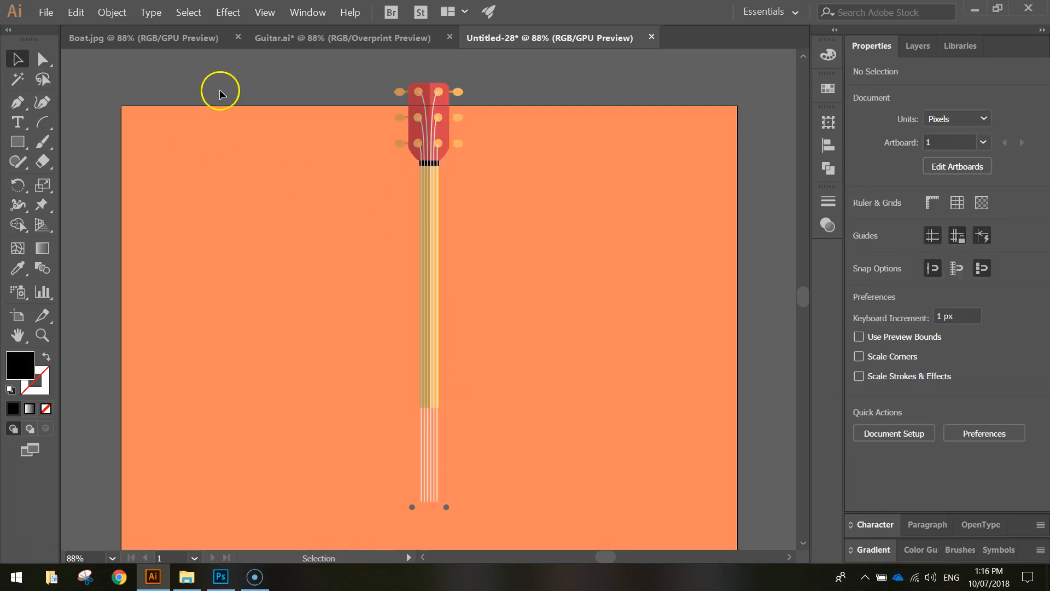
# Step: Show the hidden guitar body groups, knobs, pickups and bridge bars again
pyautogui.scroll(2, 307, 93)
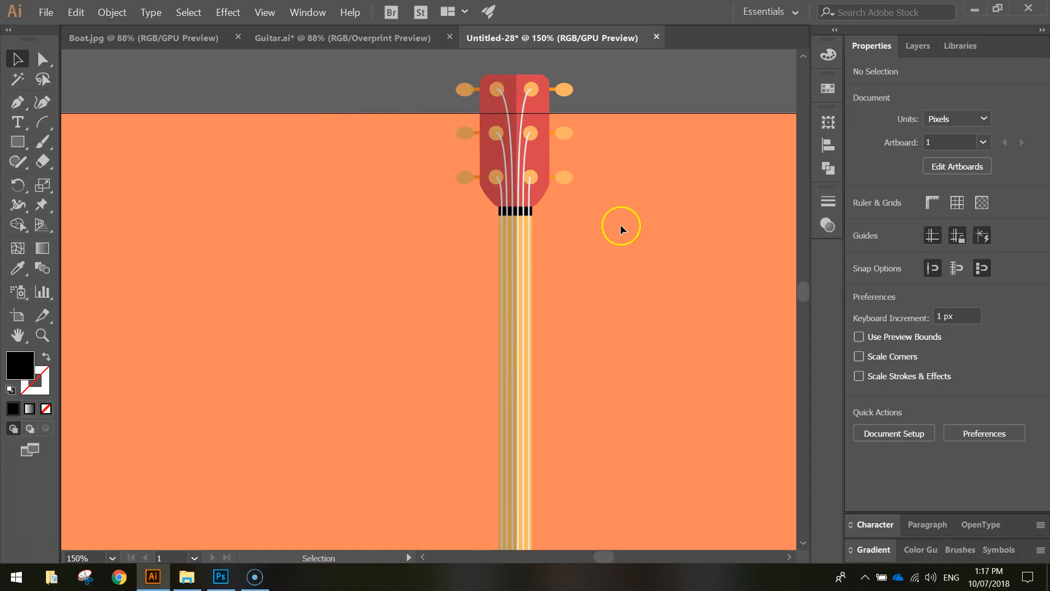
pyautogui.scroll(-1, 621, 230)
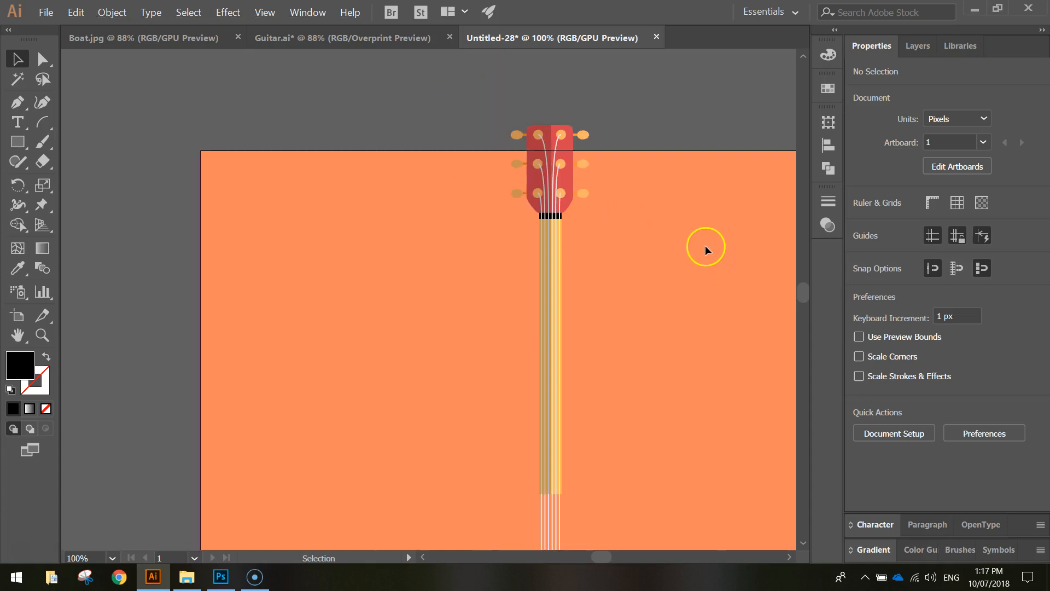
pyautogui.click(917, 48)
pyautogui.scroll(-5, 881, 229)
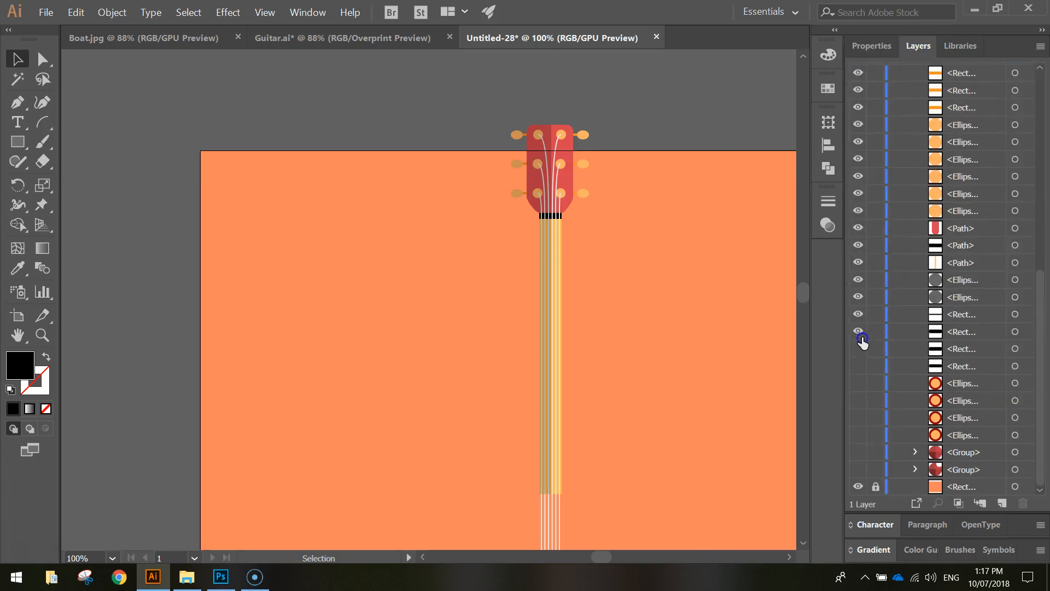
pyautogui.click(859, 470)
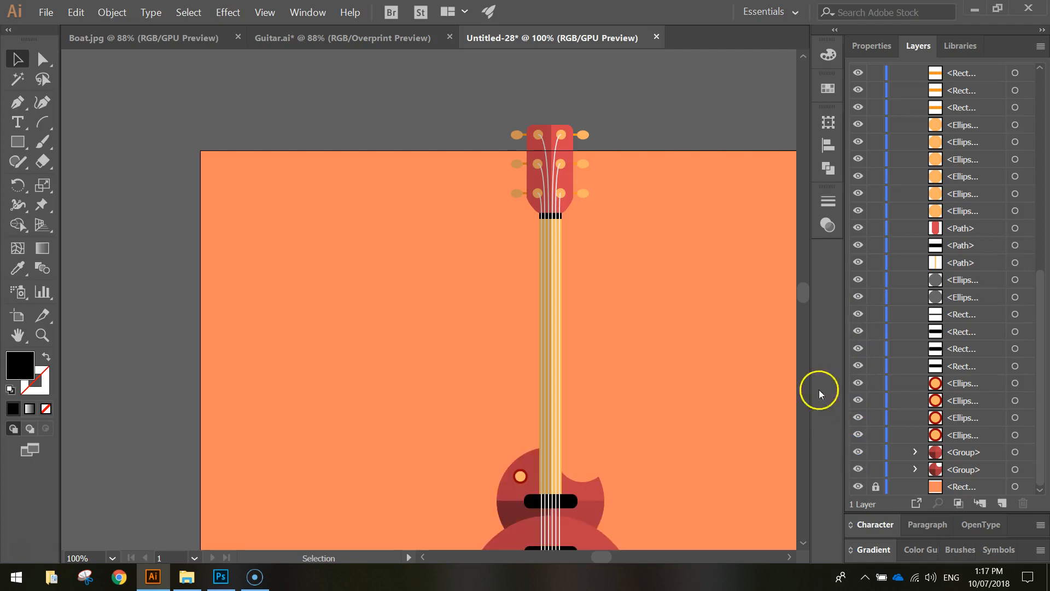
# Step: Select all the guitar parts and group them into one object
pyautogui.scroll(-4, 670, 344)
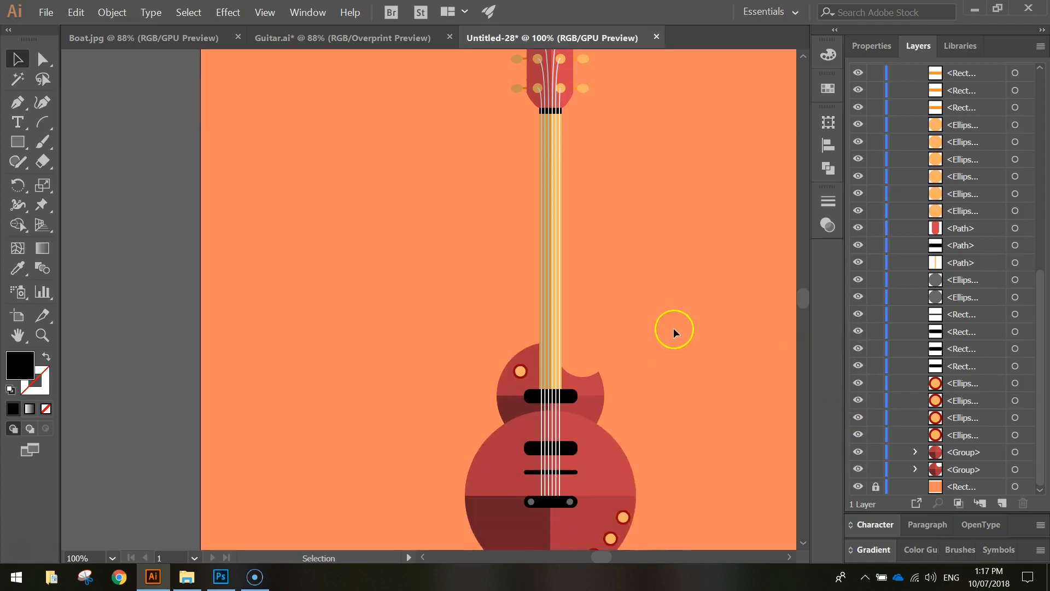
pyautogui.scroll(-3, 539, 495)
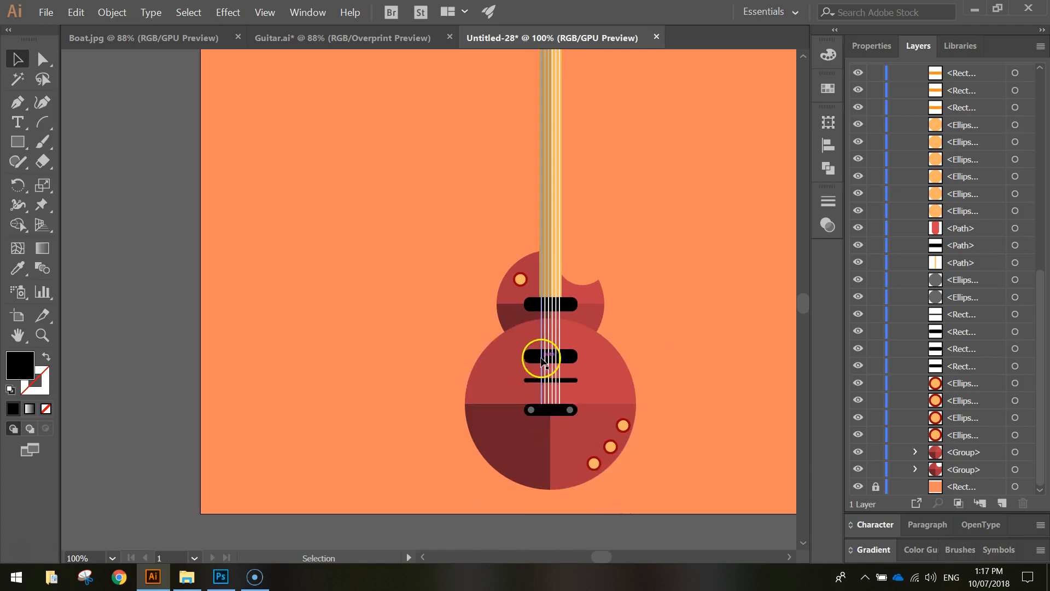
pyautogui.scroll(3, 585, 324)
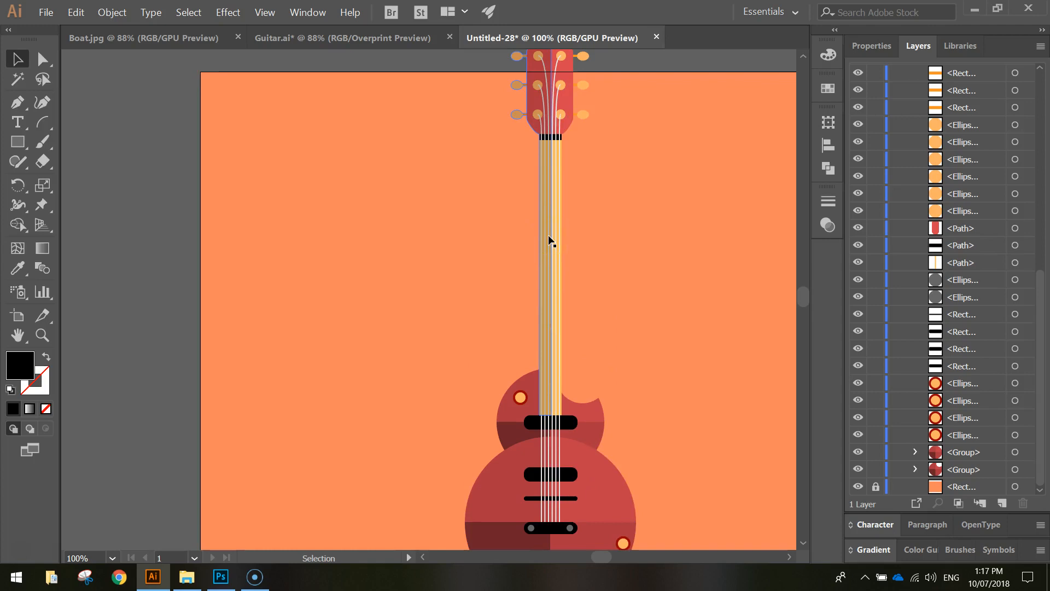
pyautogui.scroll(2, 547, 201)
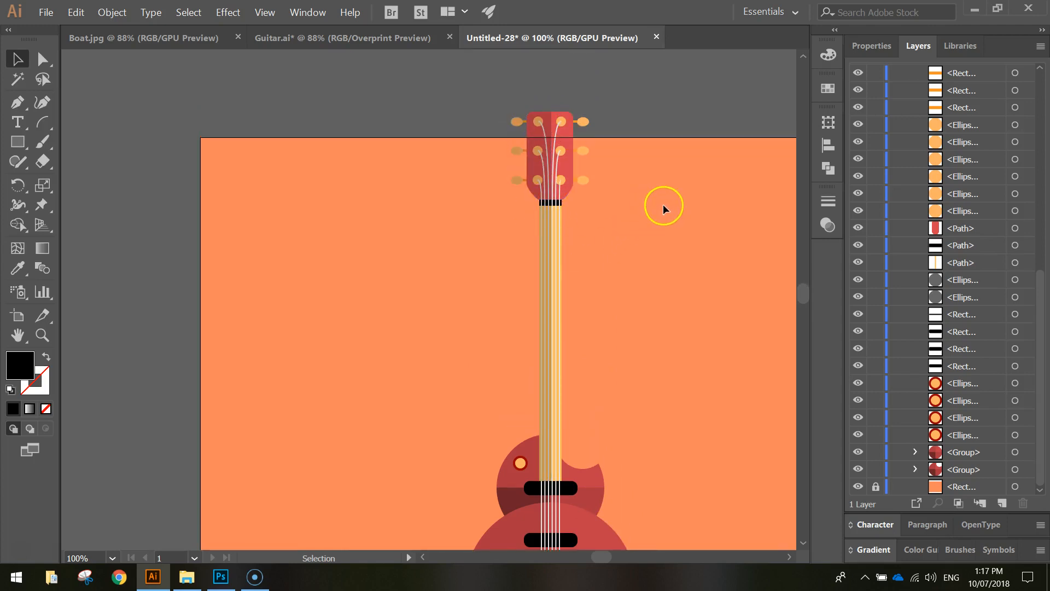
pyautogui.scroll(-2, 700, 219)
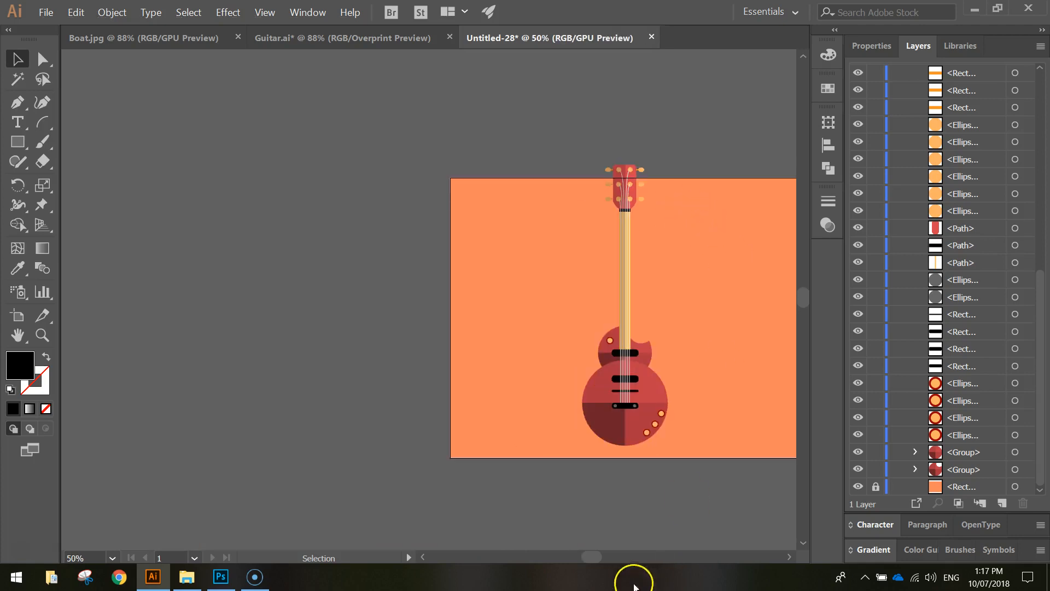
pyautogui.moveTo(592, 556); pyautogui.dragTo(605, 558)
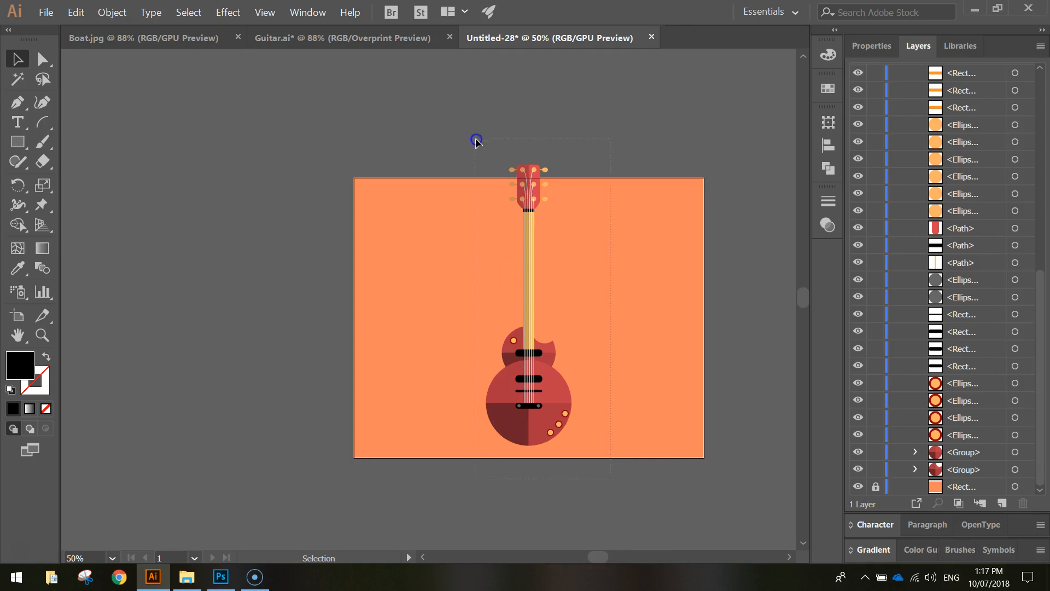
pyautogui.moveTo(475, 139); pyautogui.dragTo(475, 140)
pyautogui.rightClick(527, 178)
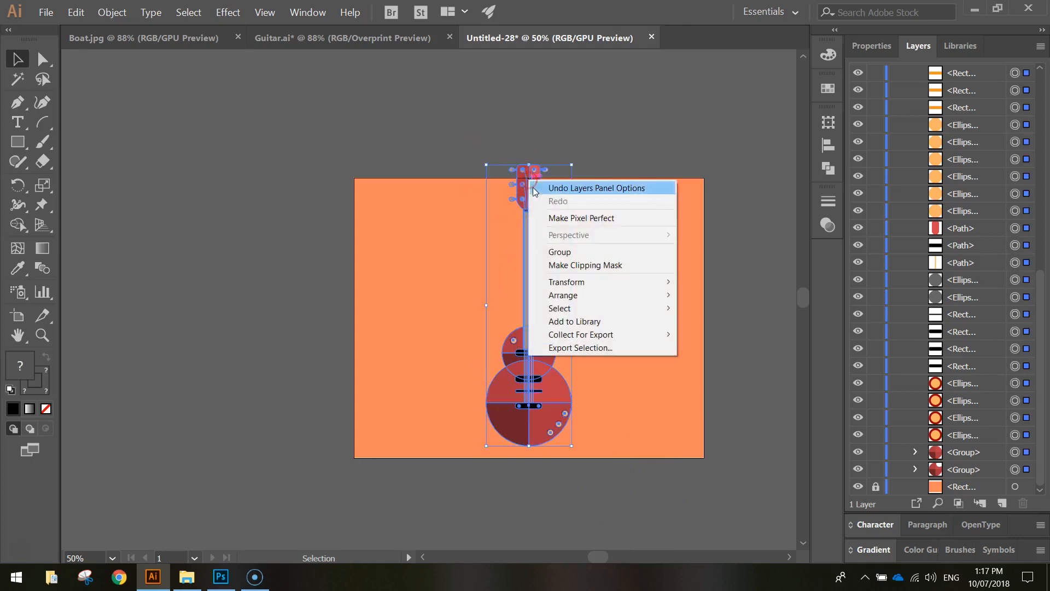
pyautogui.click(566, 256)
# Step: Scale the guitar group down proportionally to fit inside the artboard, place it near the centre, and deselect it
pyautogui.moveTo(570, 165); pyautogui.dragTo(562, 169)
pyautogui.click(531, 350)
pyautogui.moveTo(528, 352); pyautogui.dragTo(546, 349)
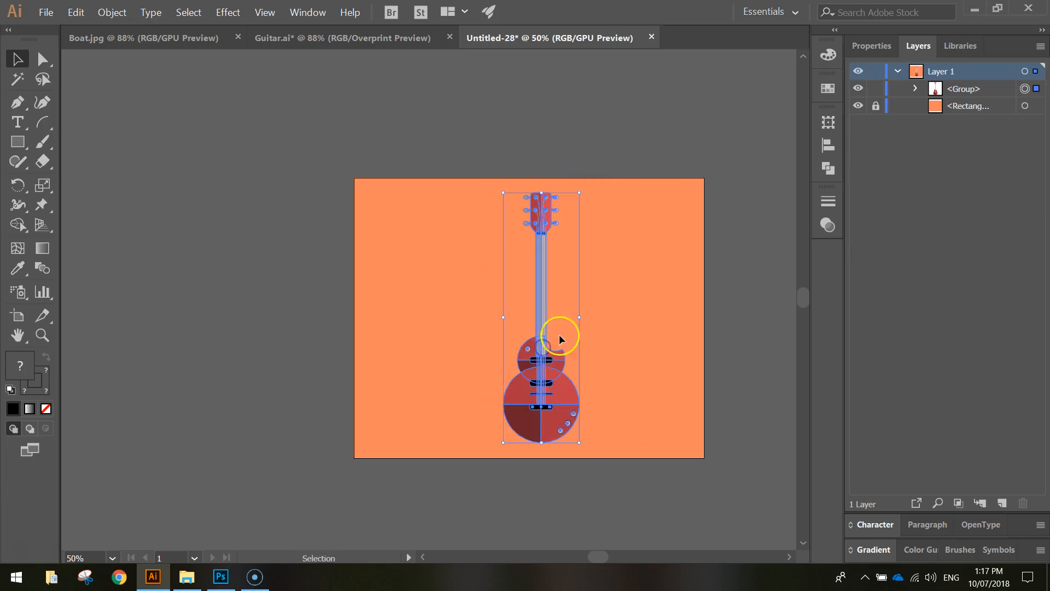
pyautogui.moveTo(541, 313); pyautogui.dragTo(538, 316)
pyautogui.click(645, 296)
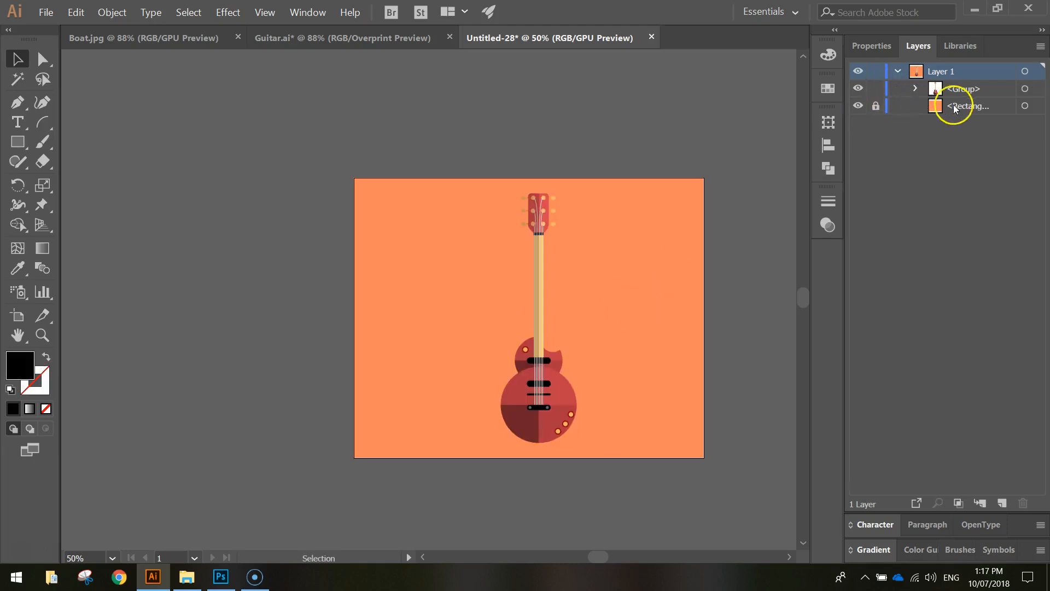
# Step: Unlock the background rectangle, change its fill to dark purple 480074, and deselect it with the artboard fitted in view
pyautogui.click(876, 107)
pyautogui.click(688, 213)
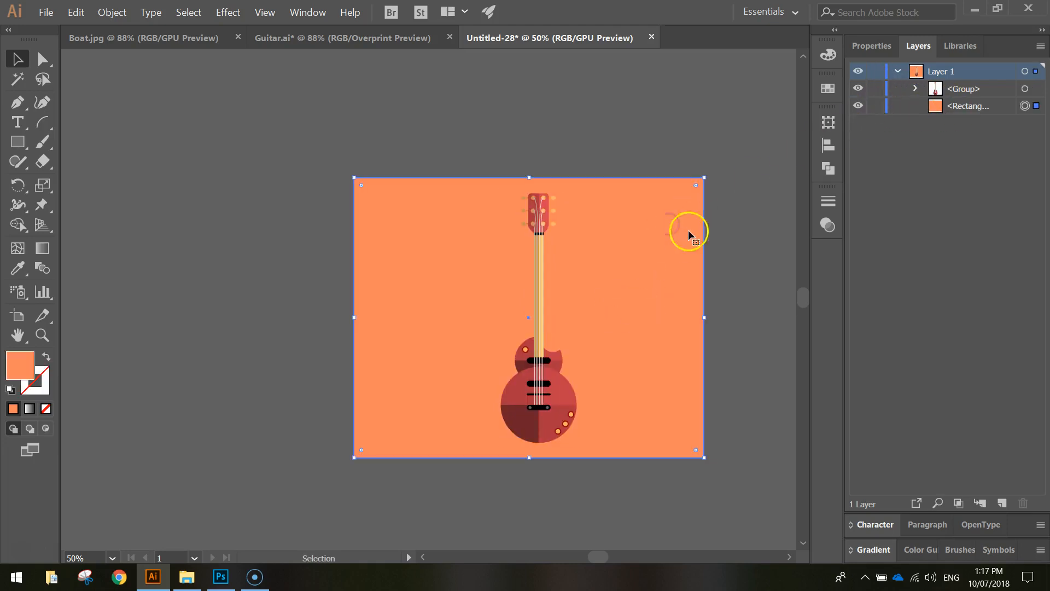
pyautogui.click(870, 43)
pyautogui.click(860, 226)
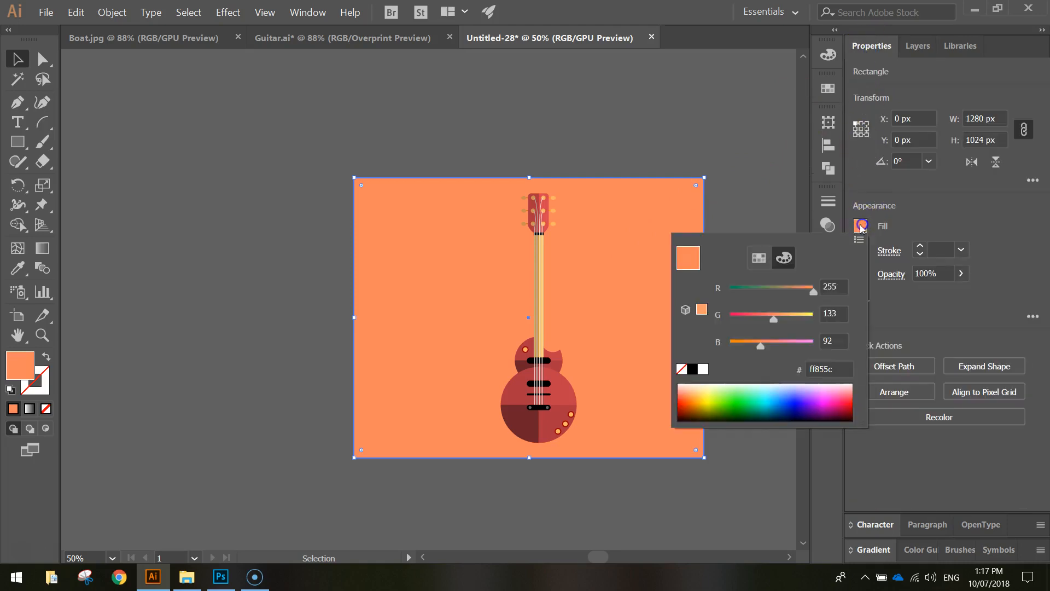
pyautogui.moveTo(808, 397)
pyautogui.mouseDown()
pyautogui.moveTo(830, 403)
pyautogui.moveTo(814, 406)
pyautogui.mouseUp()
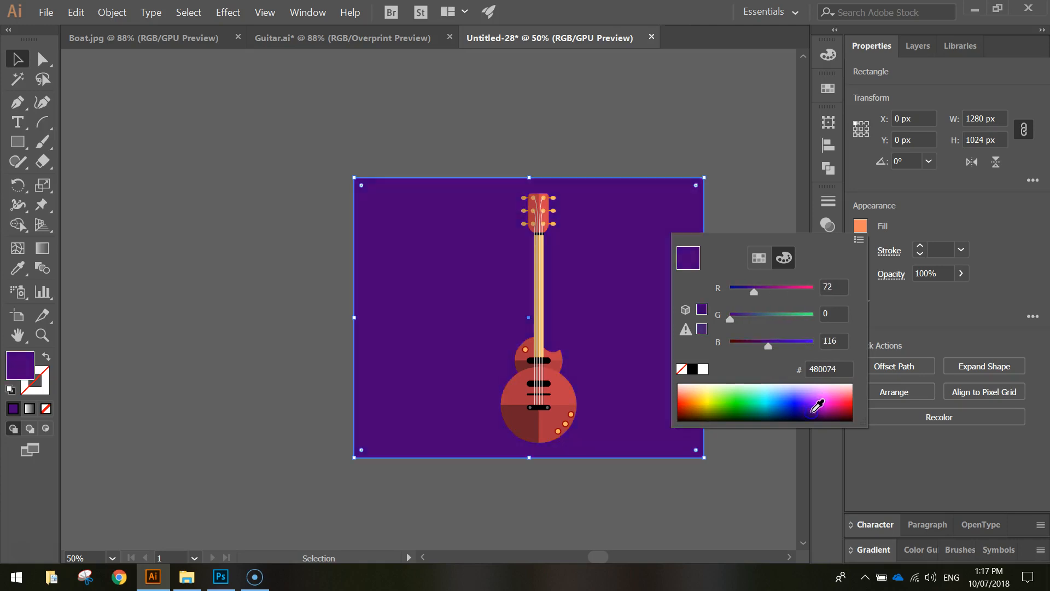
pyautogui.click(896, 221)
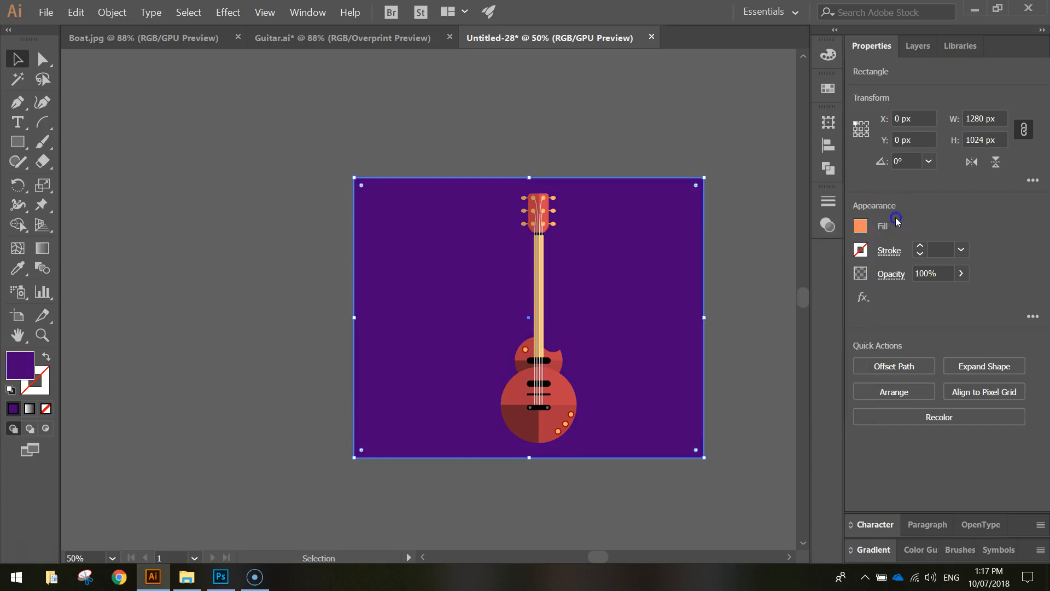
pyautogui.click(521, 140)
pyautogui.hotkey('ctrl', '0')
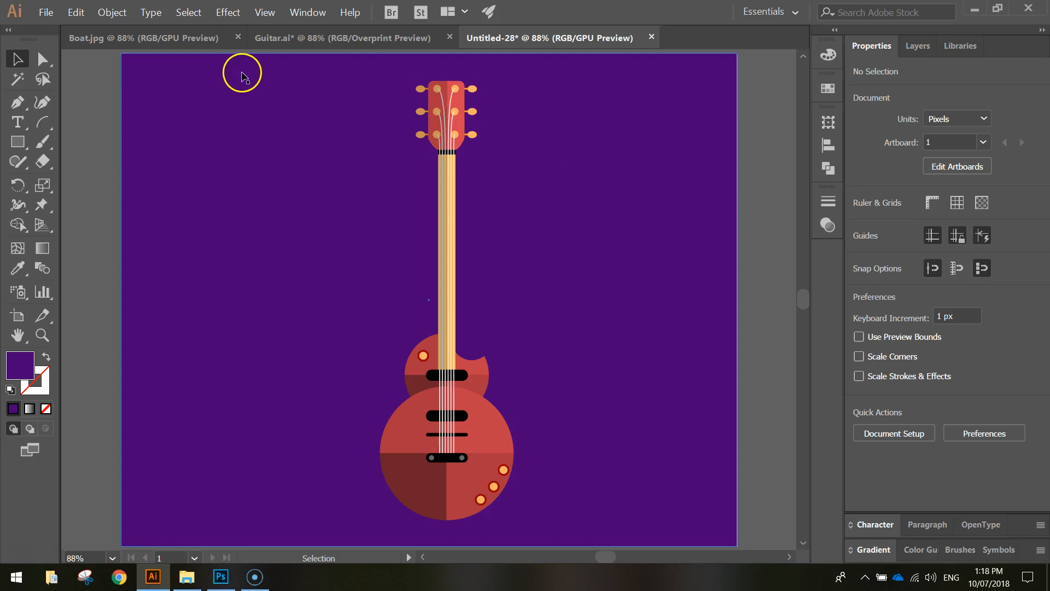
# Step: Examine the file formats offered by Export for Screens for the artboard, keep PNG, and close the dialog without exporting
pyautogui.click(52, 14)
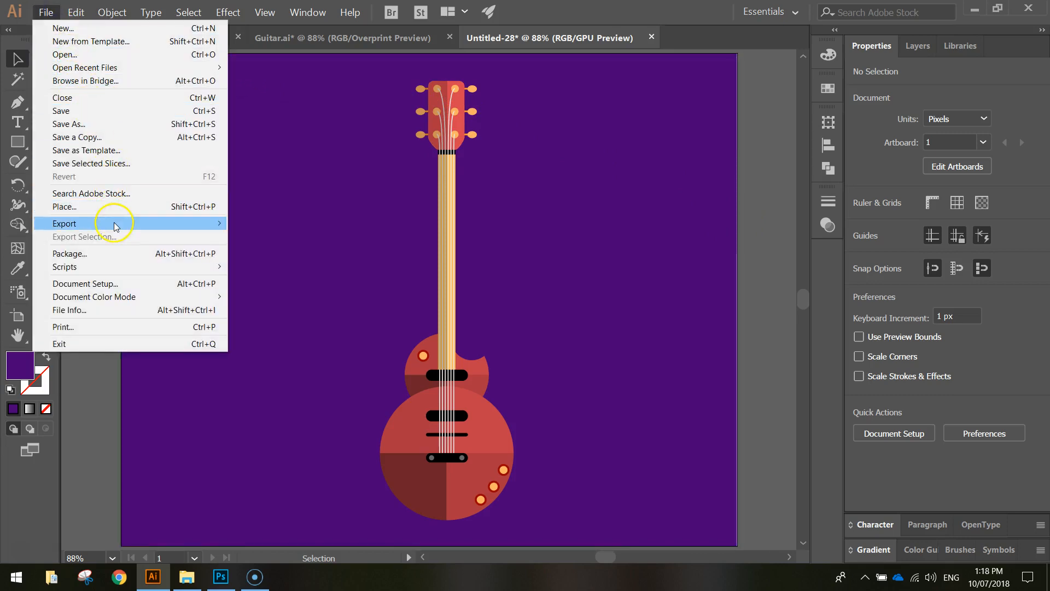
pyautogui.moveTo(116, 226)
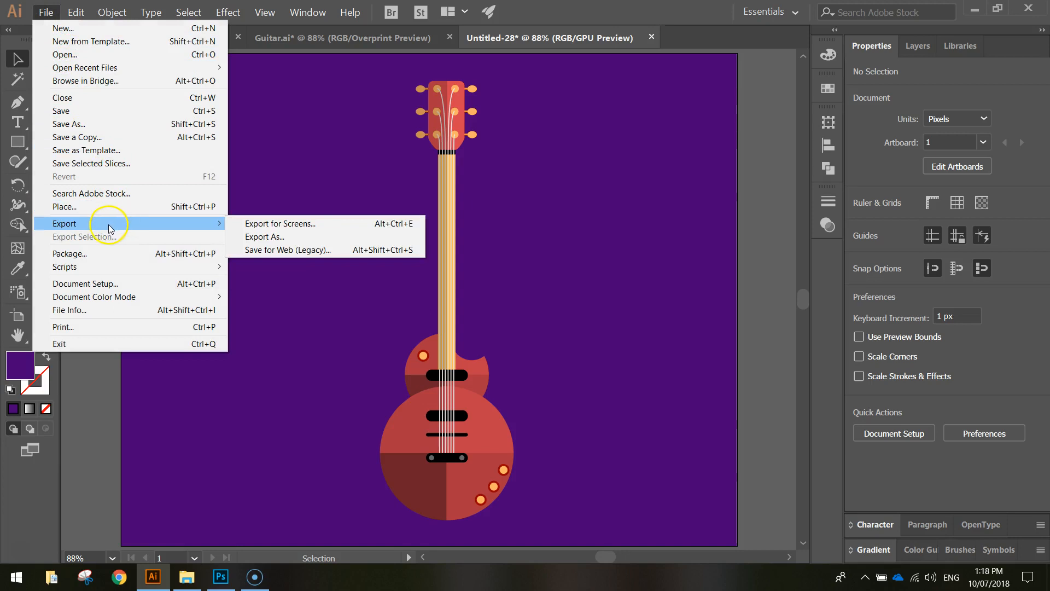
pyautogui.click(302, 224)
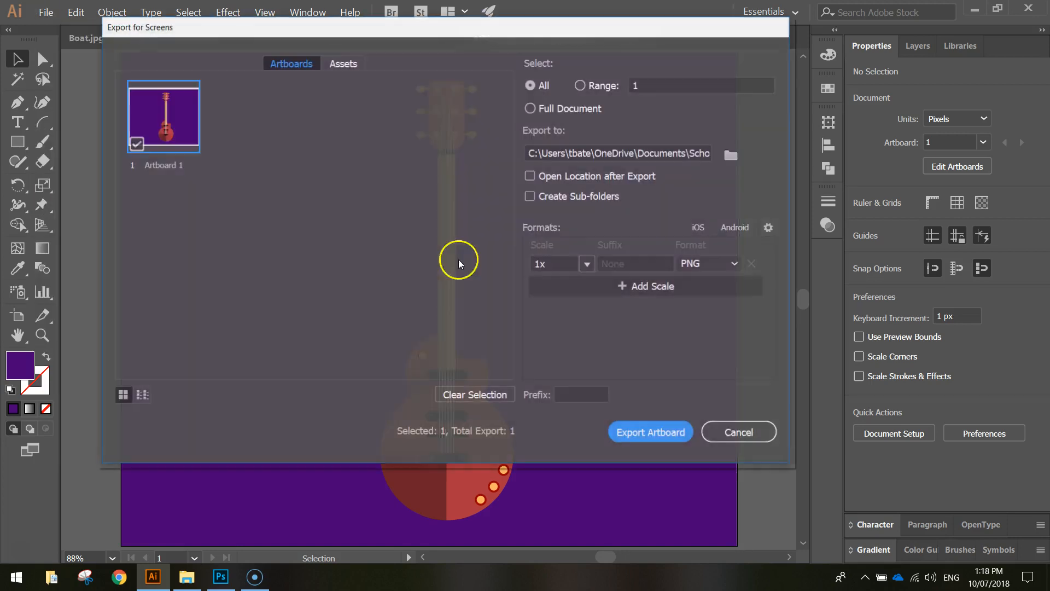
pyautogui.click(691, 264)
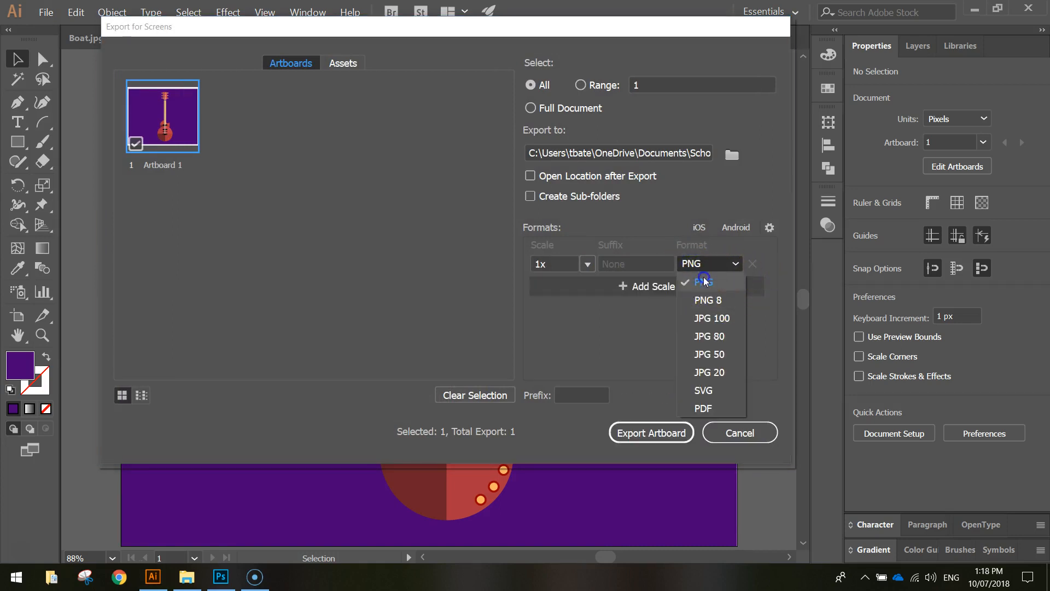
pyautogui.click(703, 280)
pyautogui.click(732, 428)
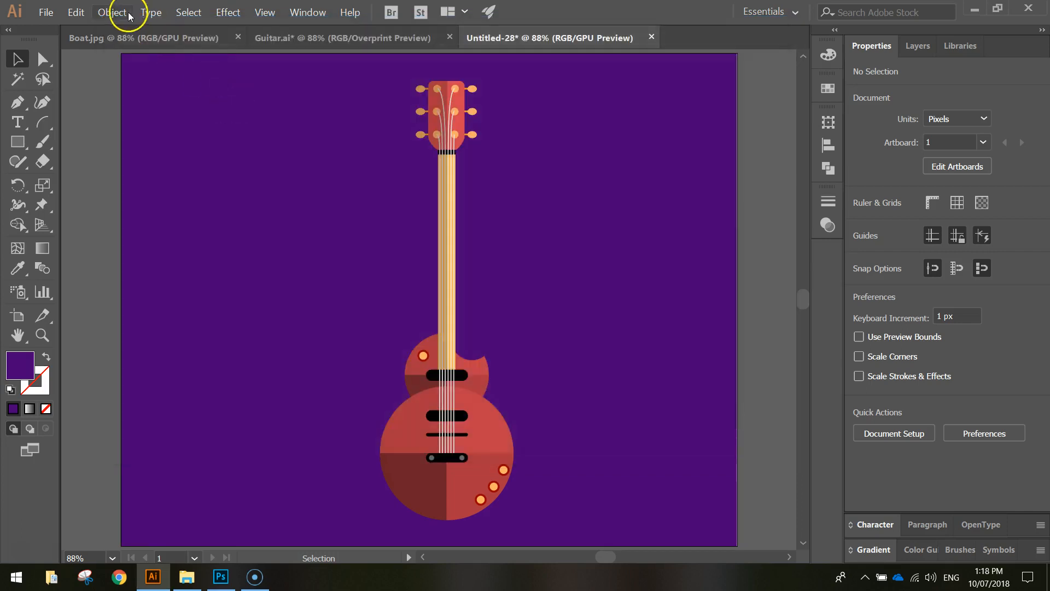
# Step: Examine the file types offered by Save As for the guitar document and close the dialog without saving
pyautogui.click(51, 11)
pyautogui.click(69, 124)
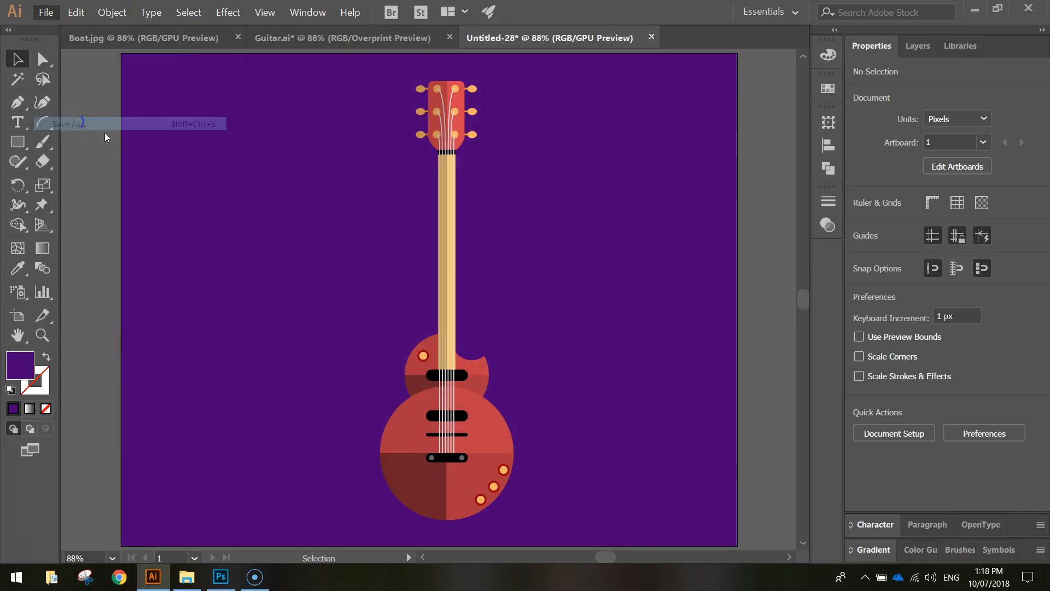
pyautogui.click(168, 276)
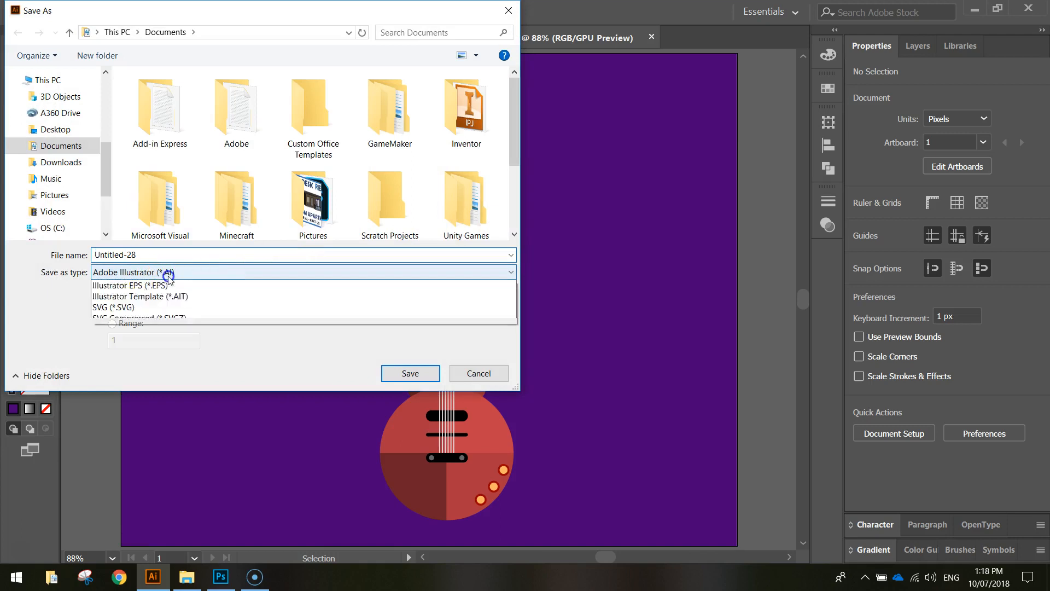
pyautogui.click(149, 298)
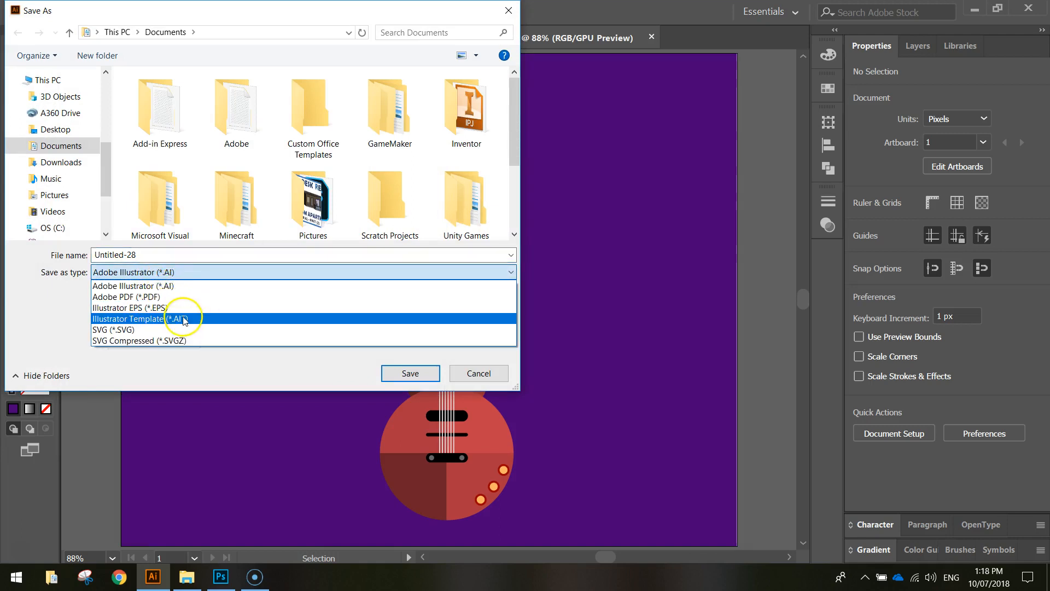
pyautogui.click(507, 11)
pyautogui.click(509, 11)
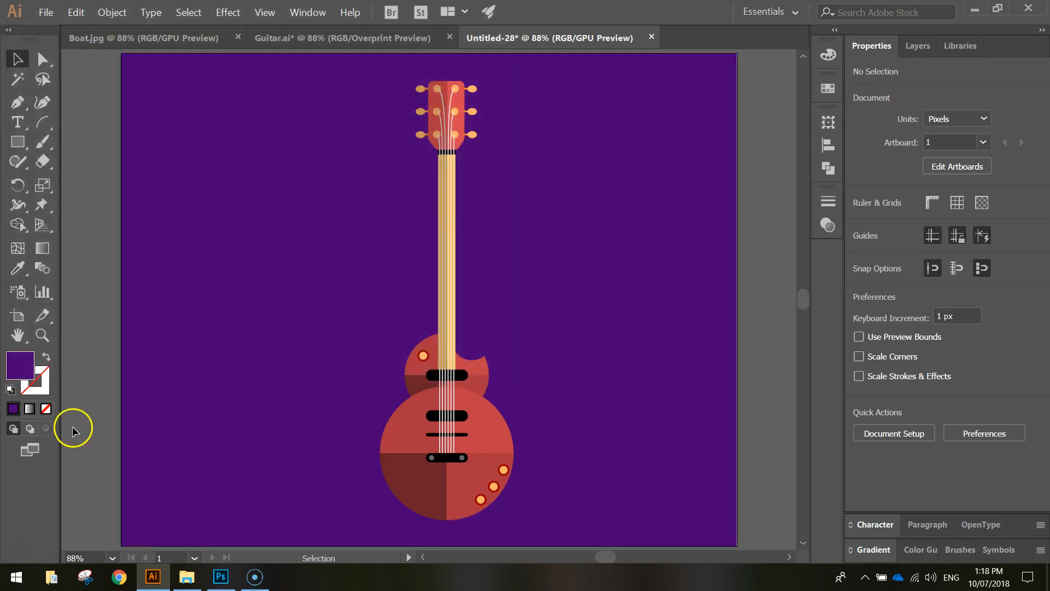